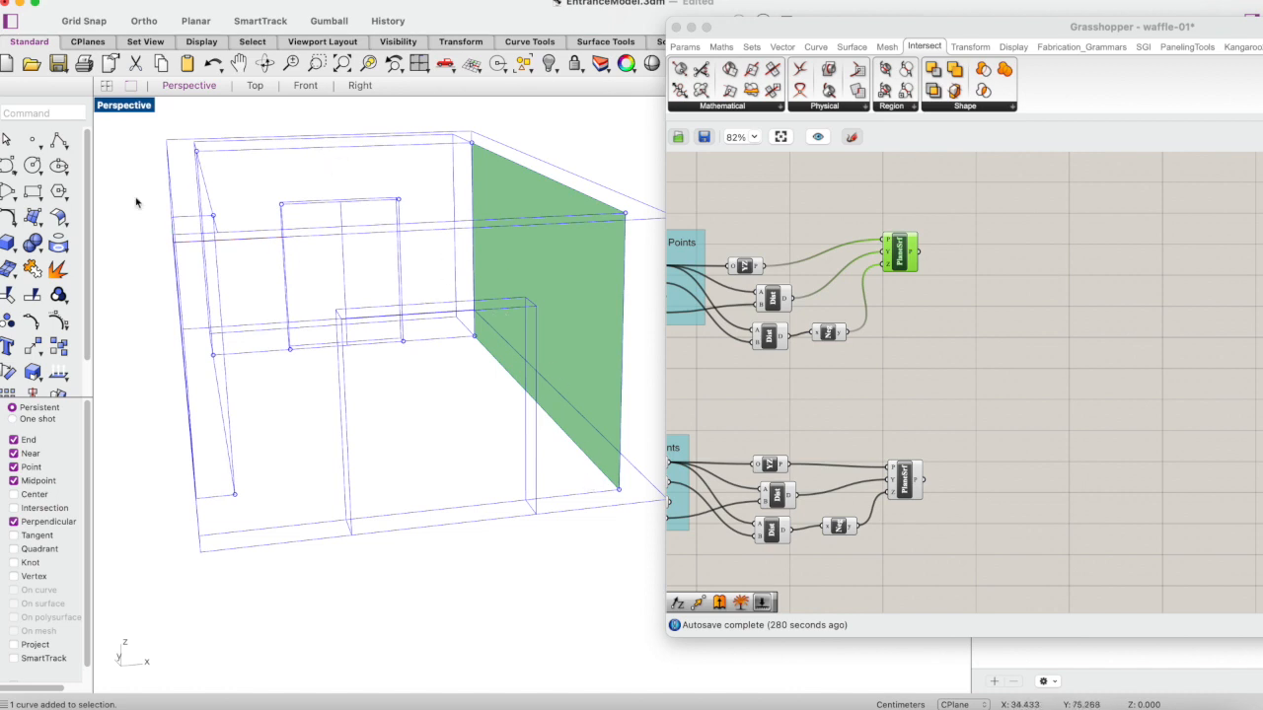
- Place a point at the midpoint of the green side wall's bottom edge
click(33, 144)
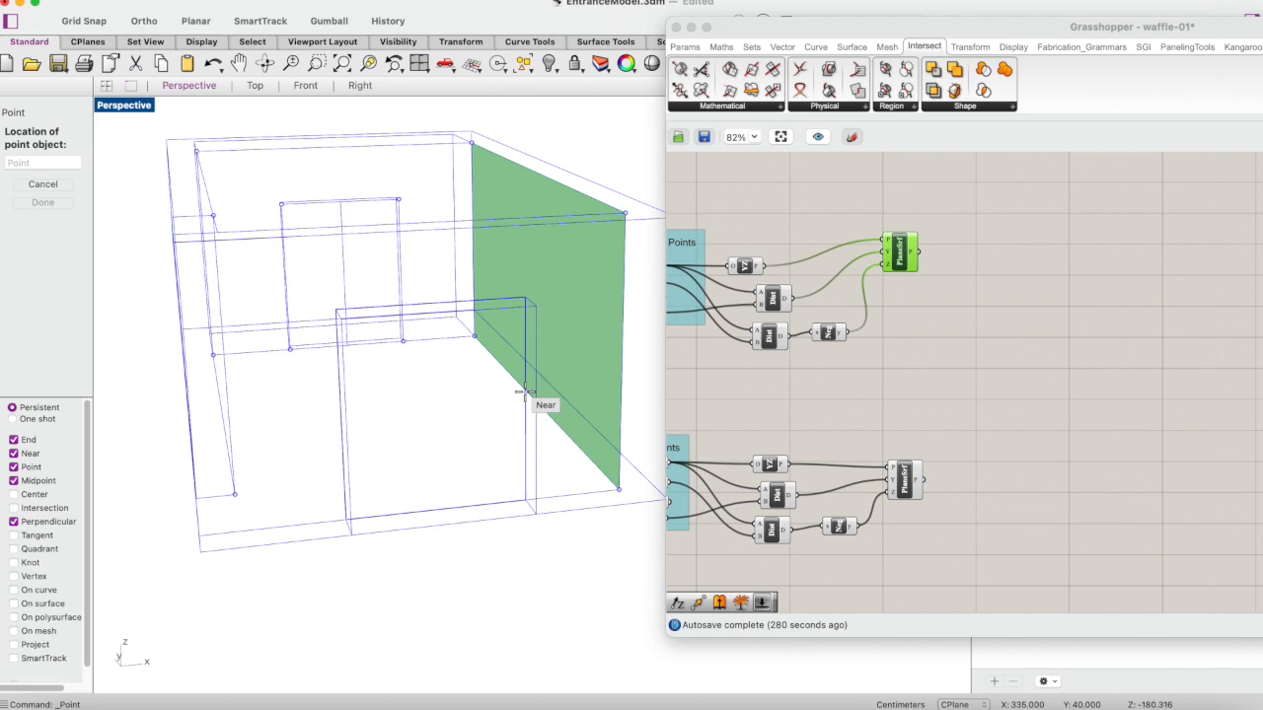
right_drag(536, 420, 511, 415)
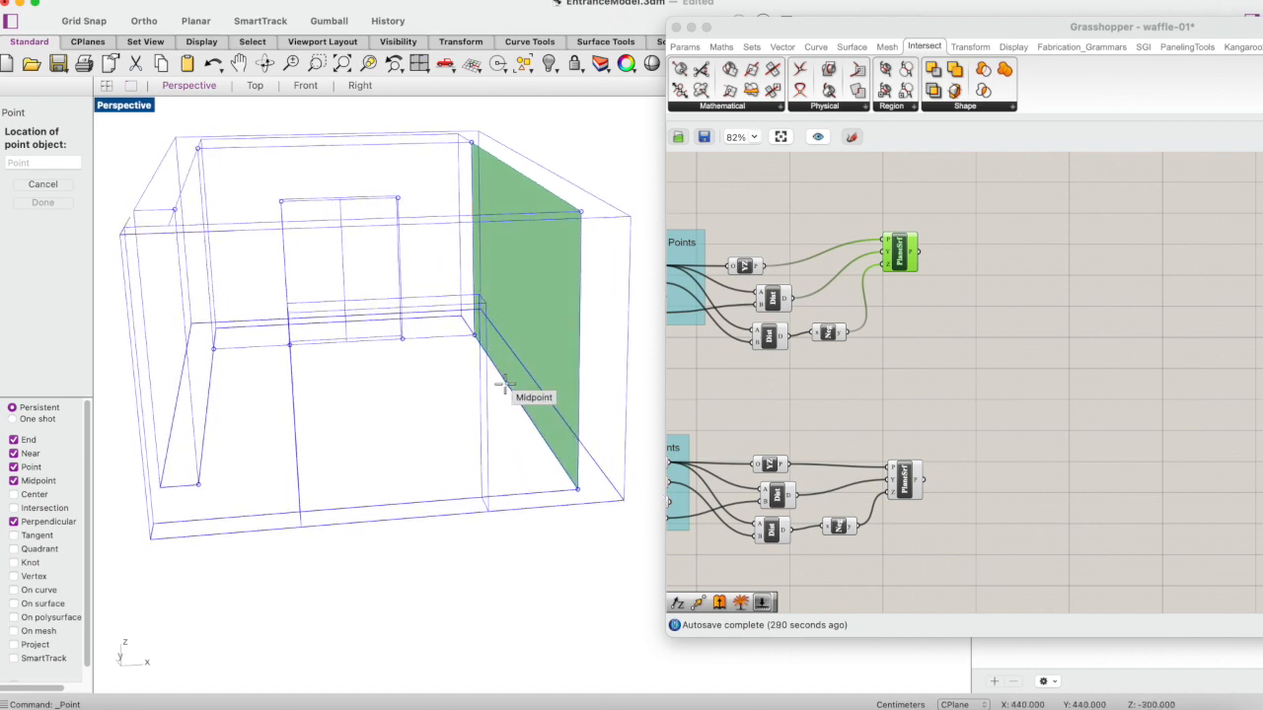
click(503, 386)
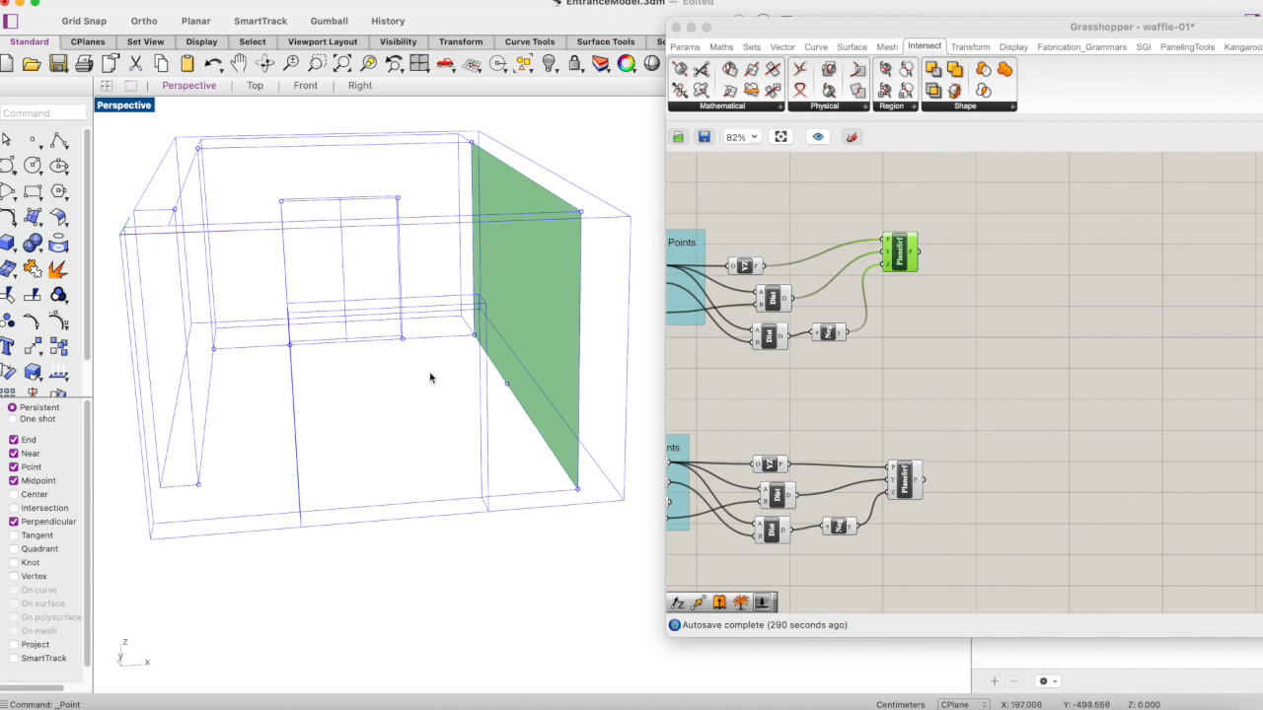
scroll(515, 400, up, 2)
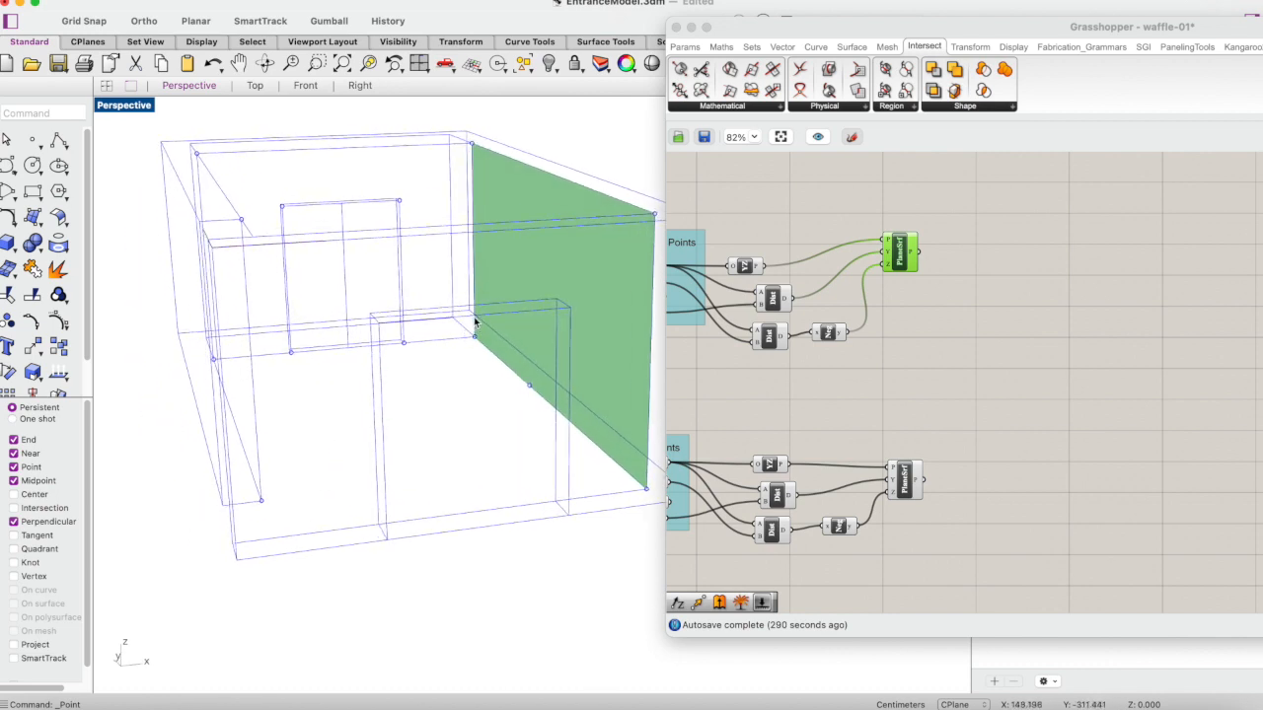
scroll(472, 316, down, 2)
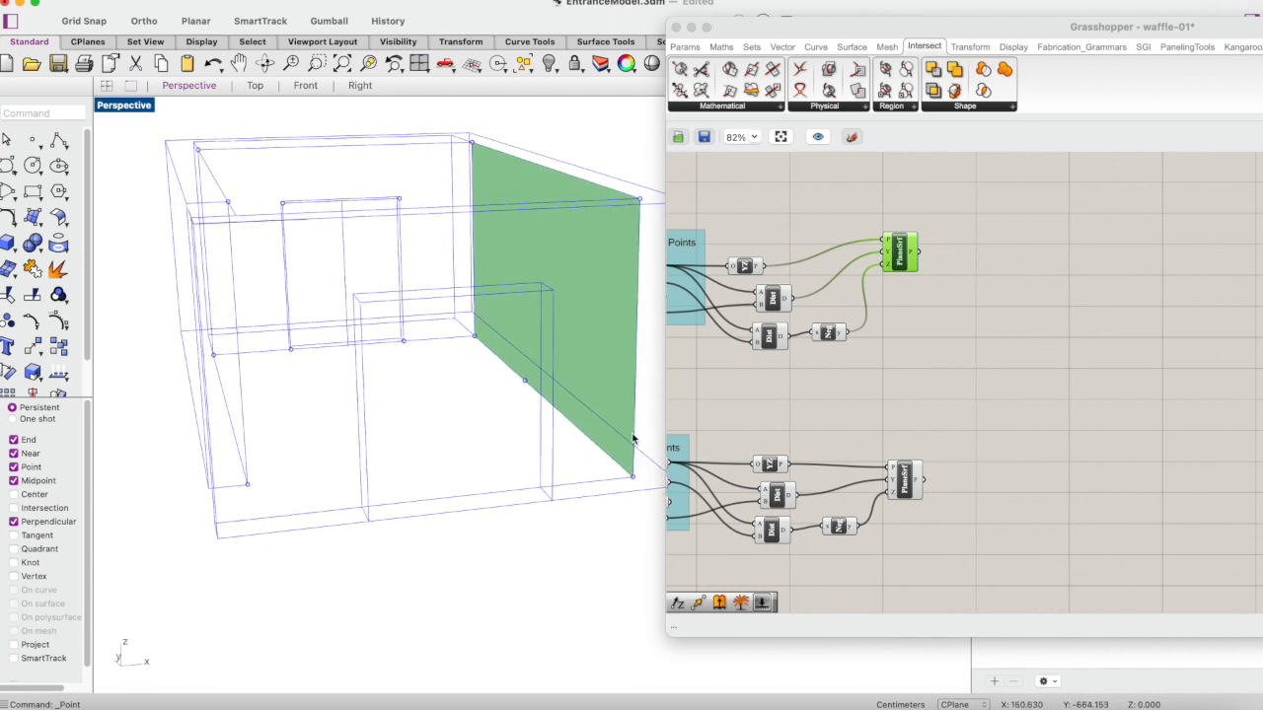
right_drag(513, 413, 513, 427)
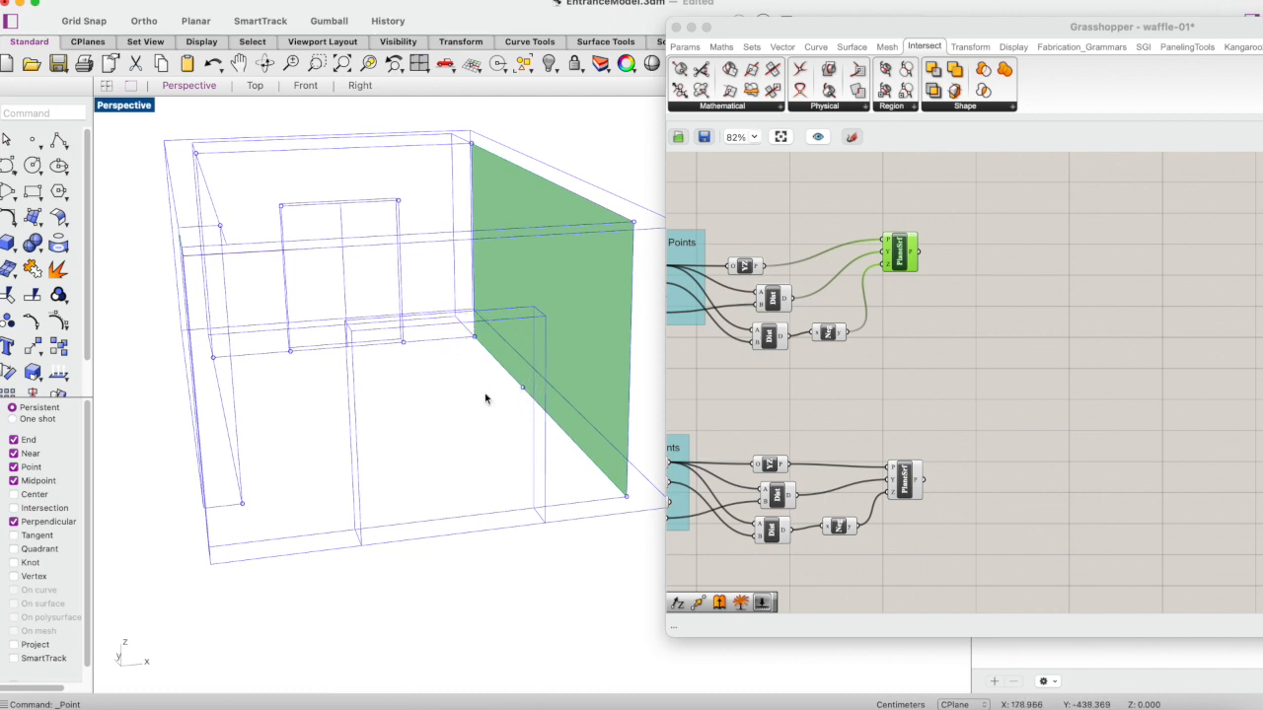
right_drag(487, 414, 487, 415)
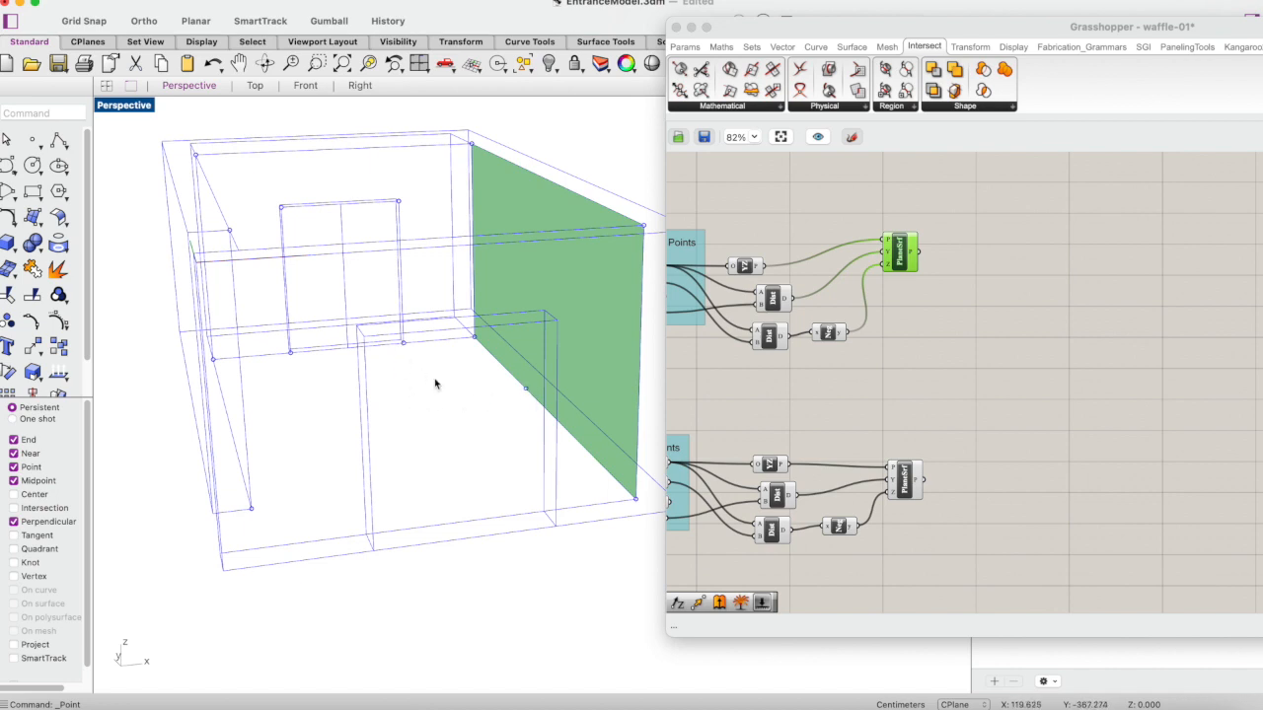
- Draw a polyline from the green wall's rear bottom corner to the nearest lower corner point of the back-wall opening
click(56, 143)
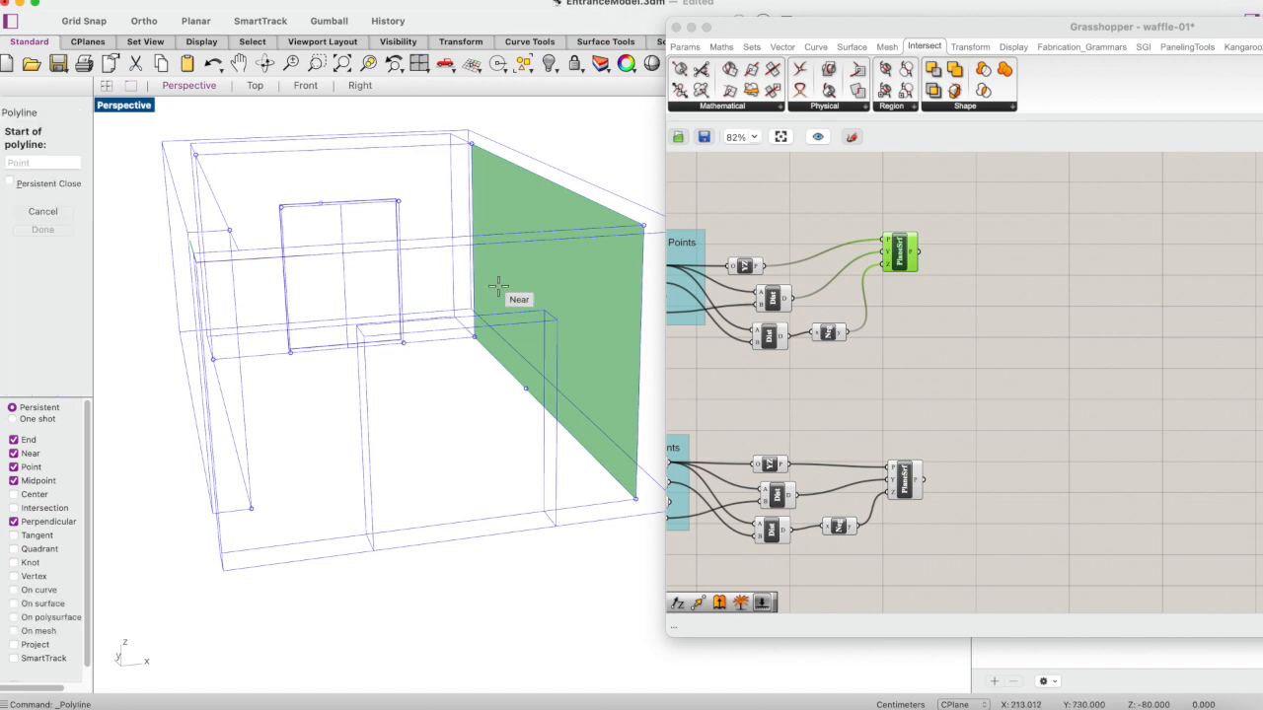
click(471, 337)
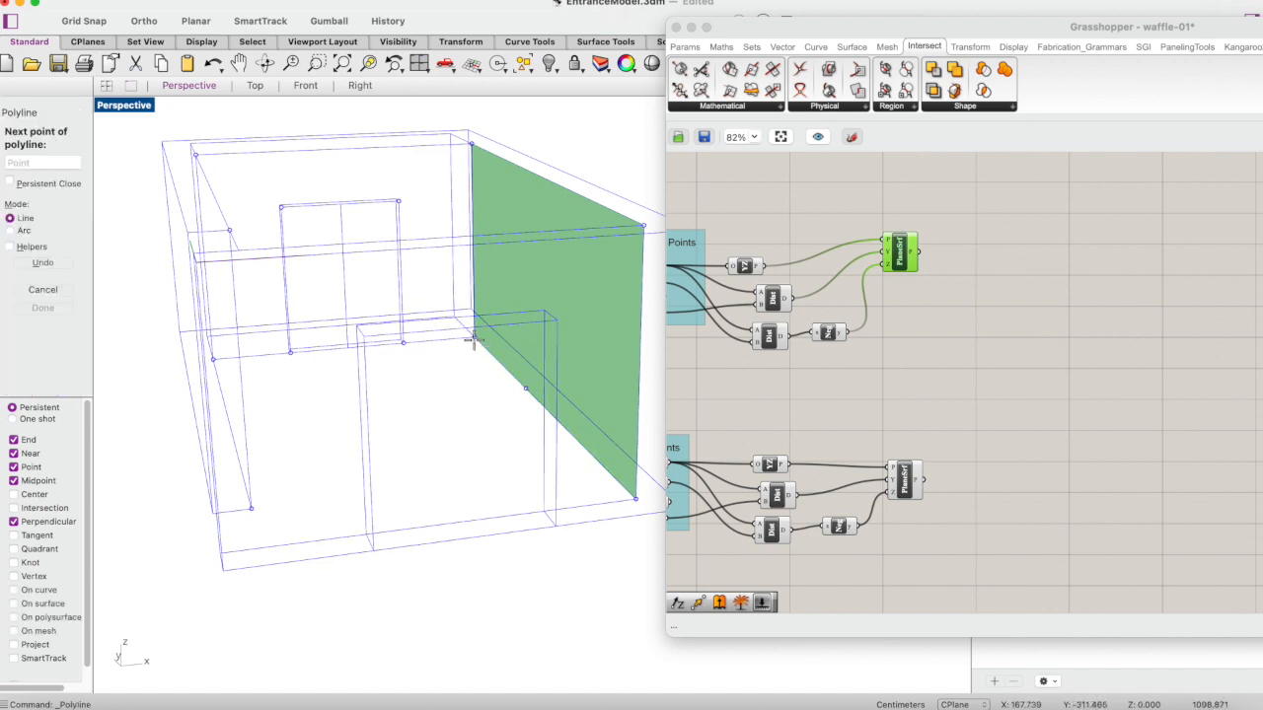
click(403, 344)
key(Return)
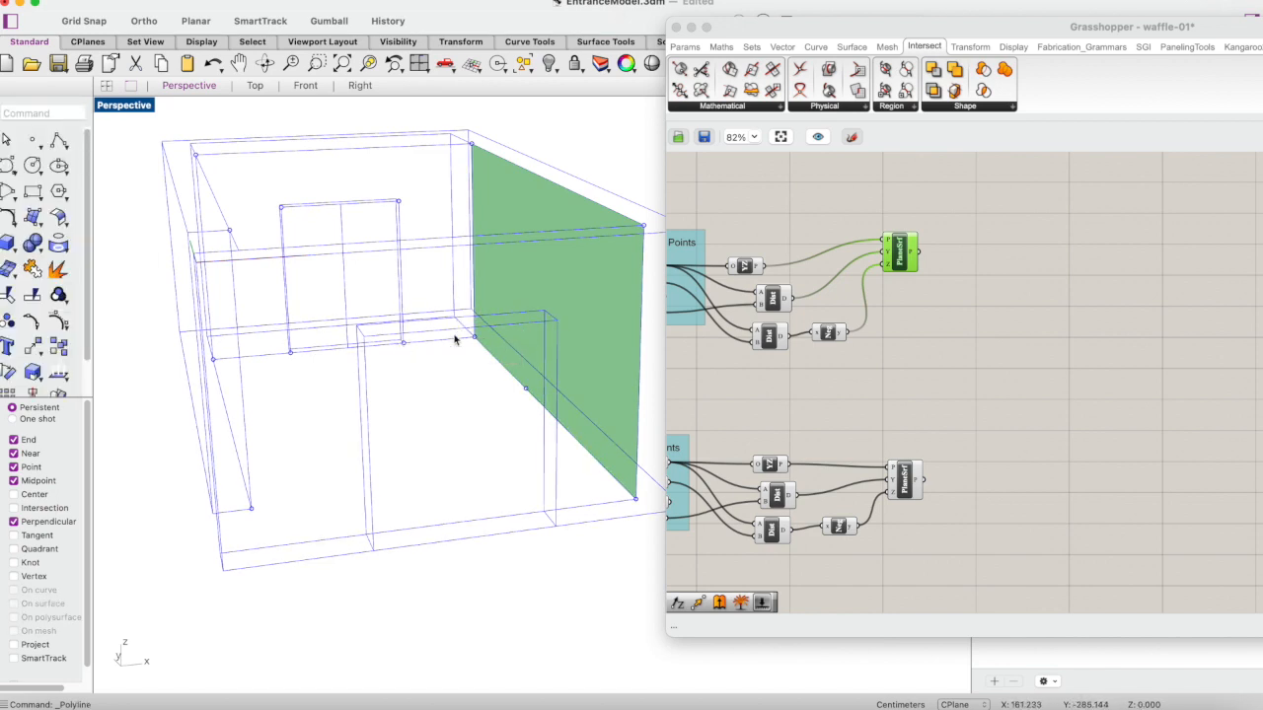
- Move the new line from its wall-corner end onto the midpoint of the green wall's bottom edge
click(449, 341)
click(505, 364)
text(move)
key(Return)
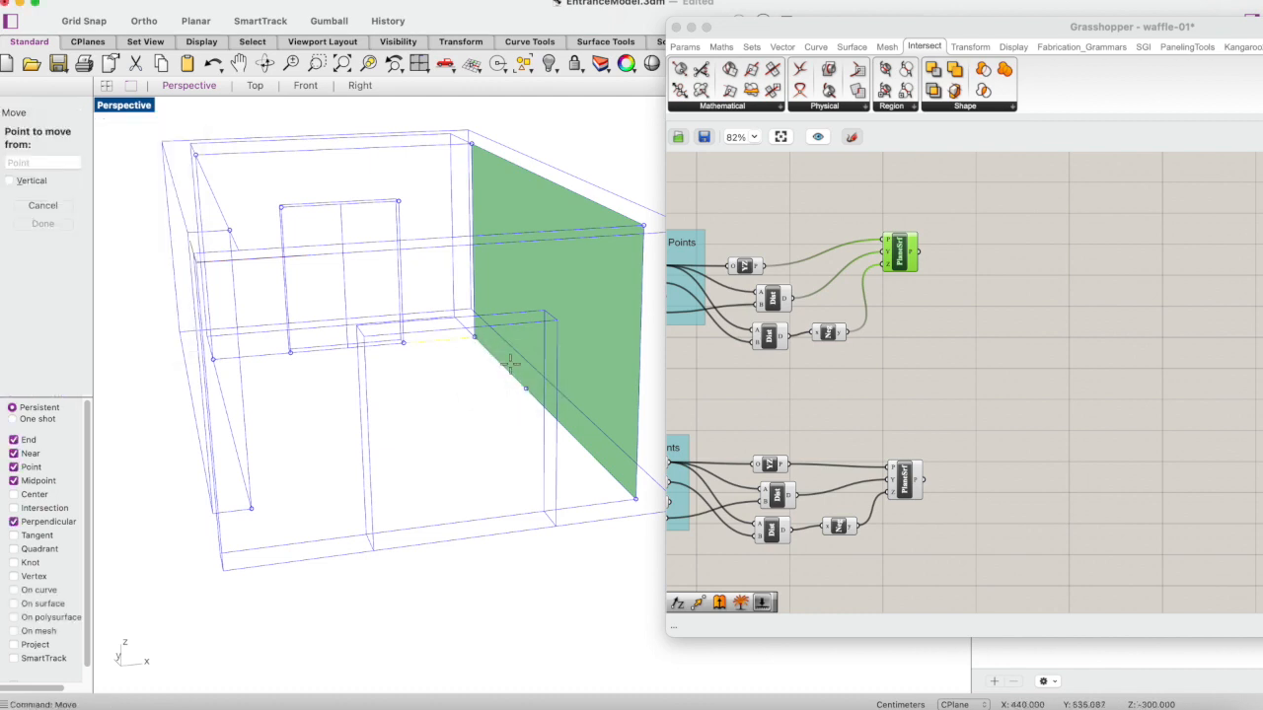
click(473, 341)
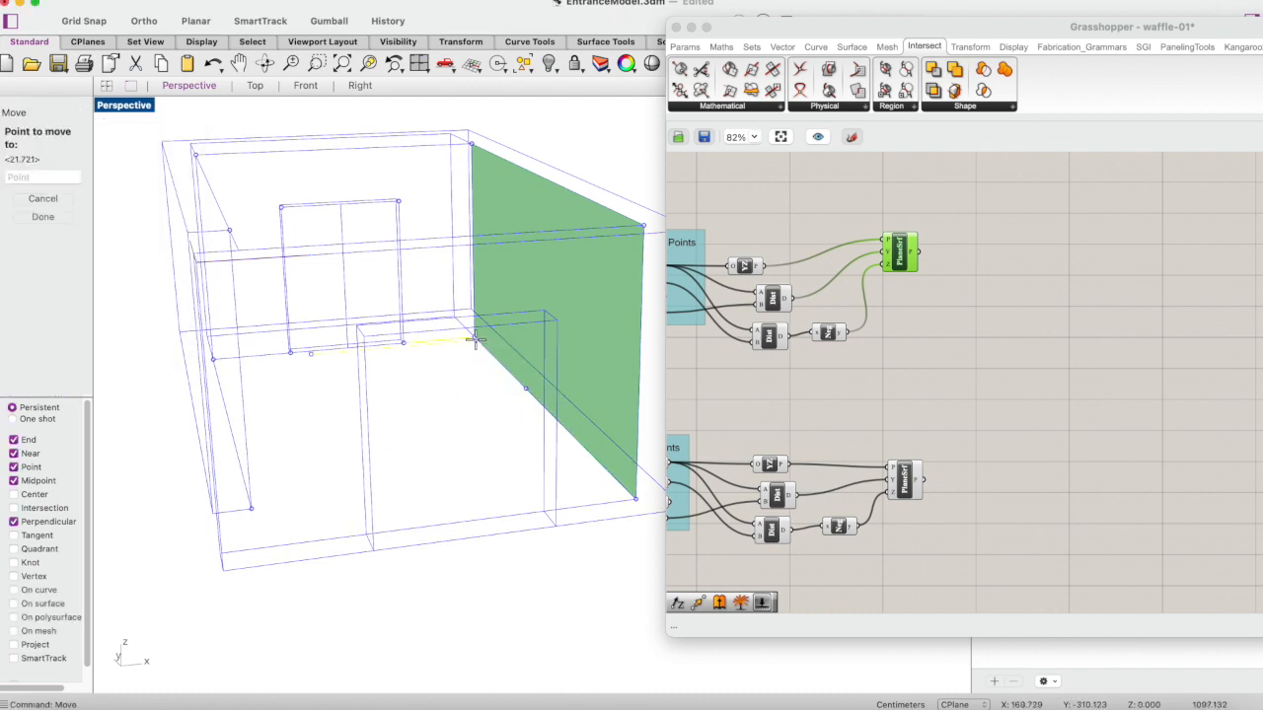
click(525, 394)
click(505, 437)
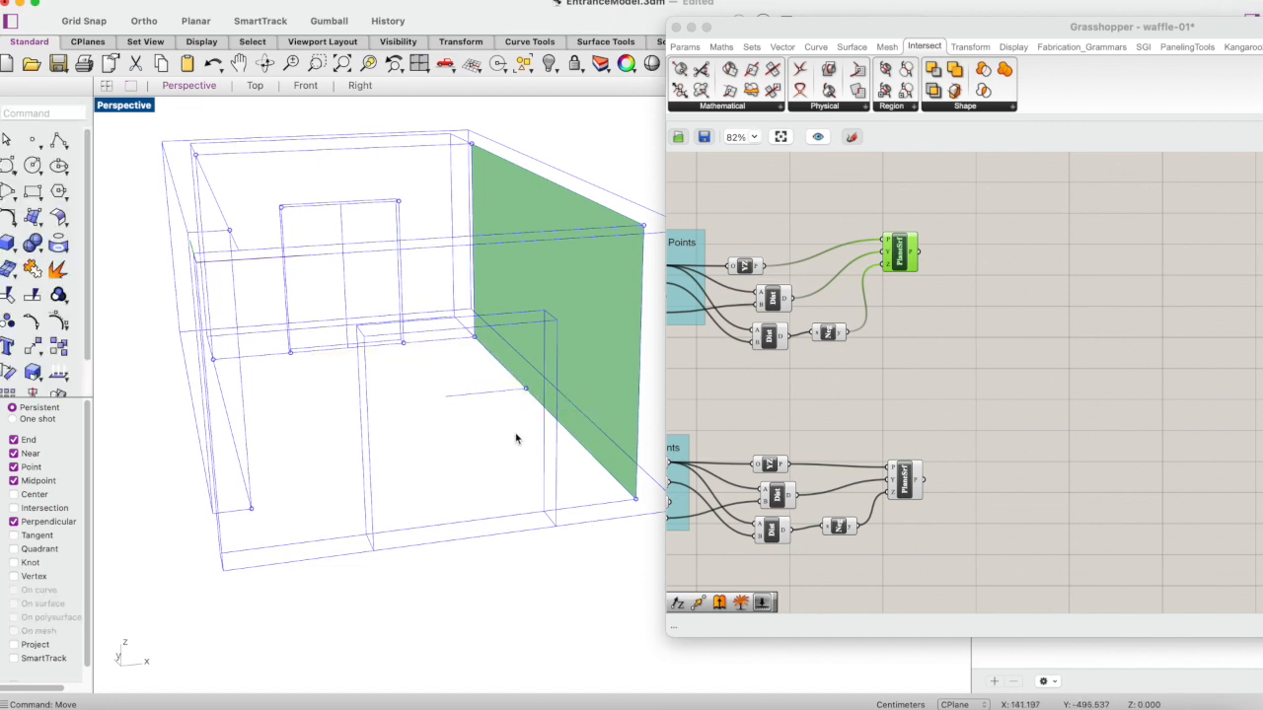
- Copy the opening's lower corner point nearest the wall to the free end of the moved line
click(404, 343)
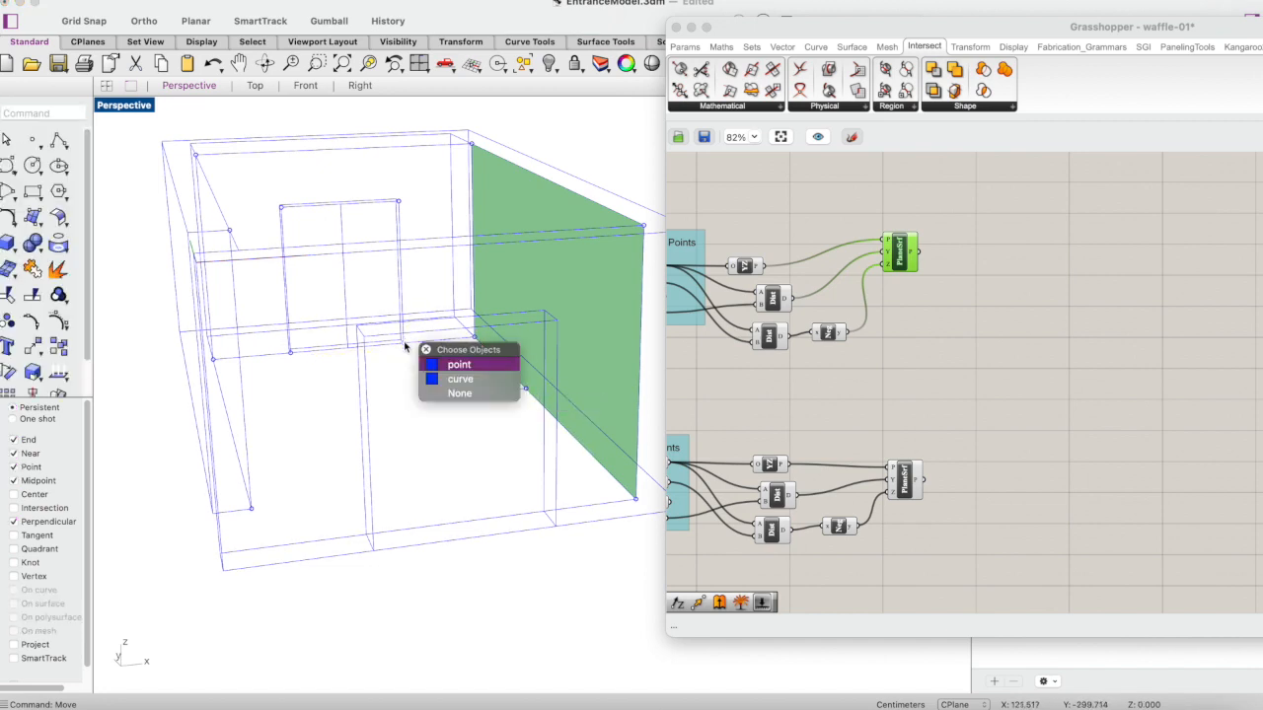
click(464, 362)
text(Copy)
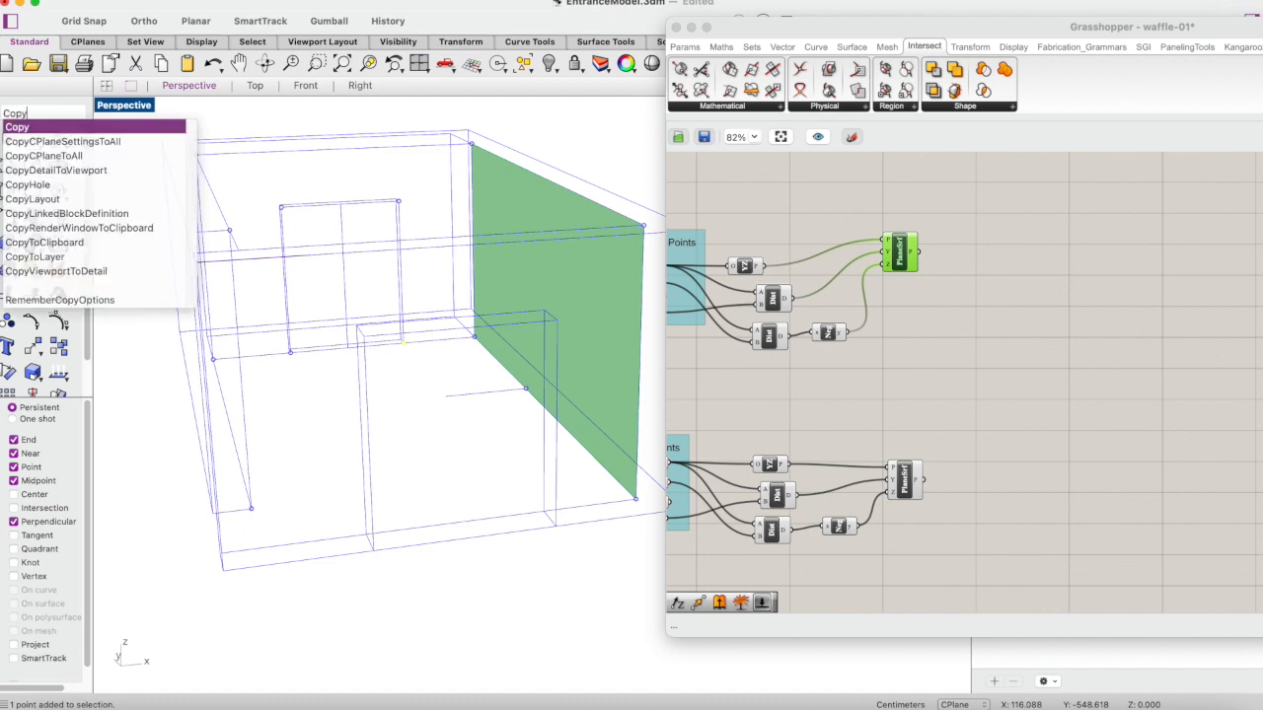
key(Return)
click(405, 343)
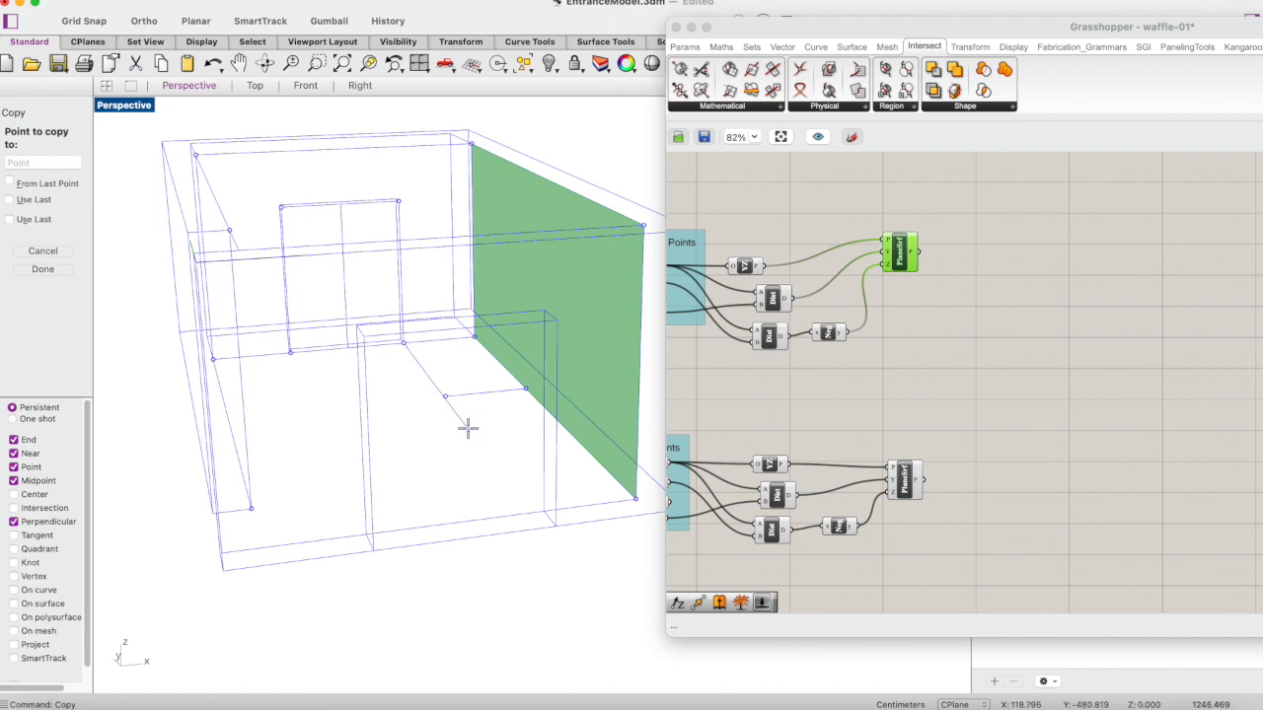
key(Return)
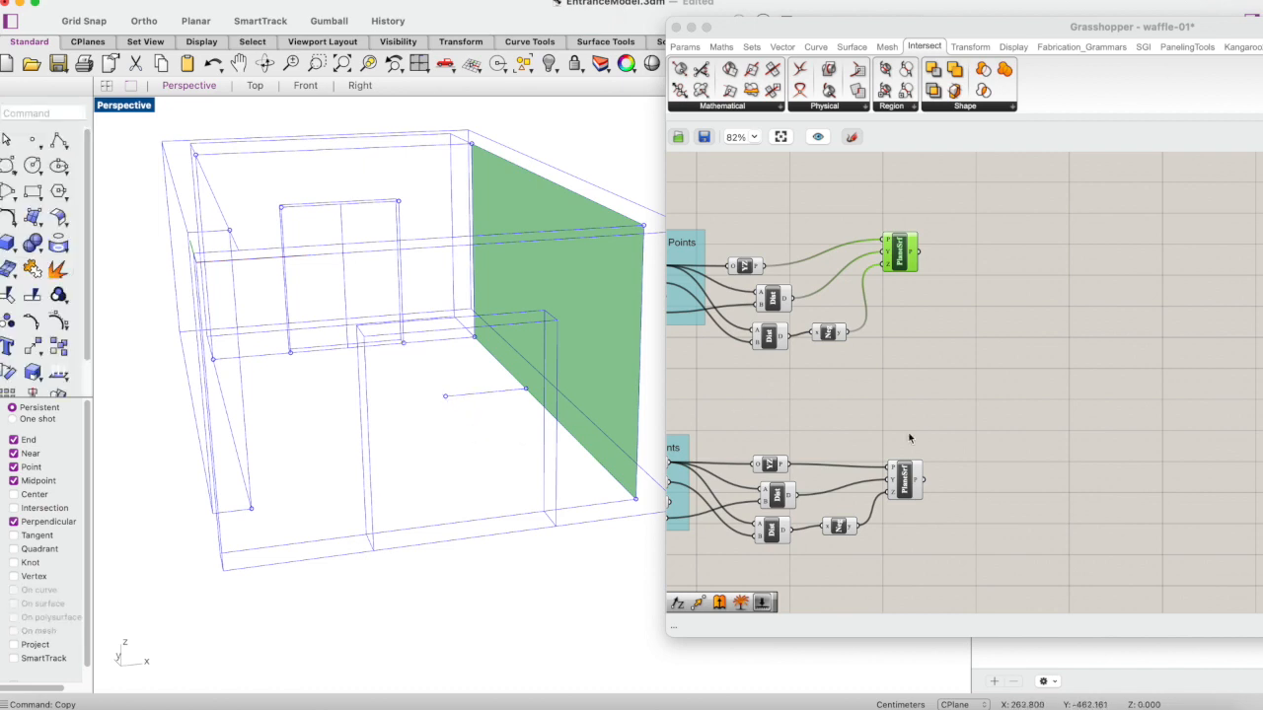
- Add a Bezier Span component to the Grasshopper canvas beside the two Plane Surface components
click(974, 348)
scroll(973, 347, right, 2)
double_click(974, 350)
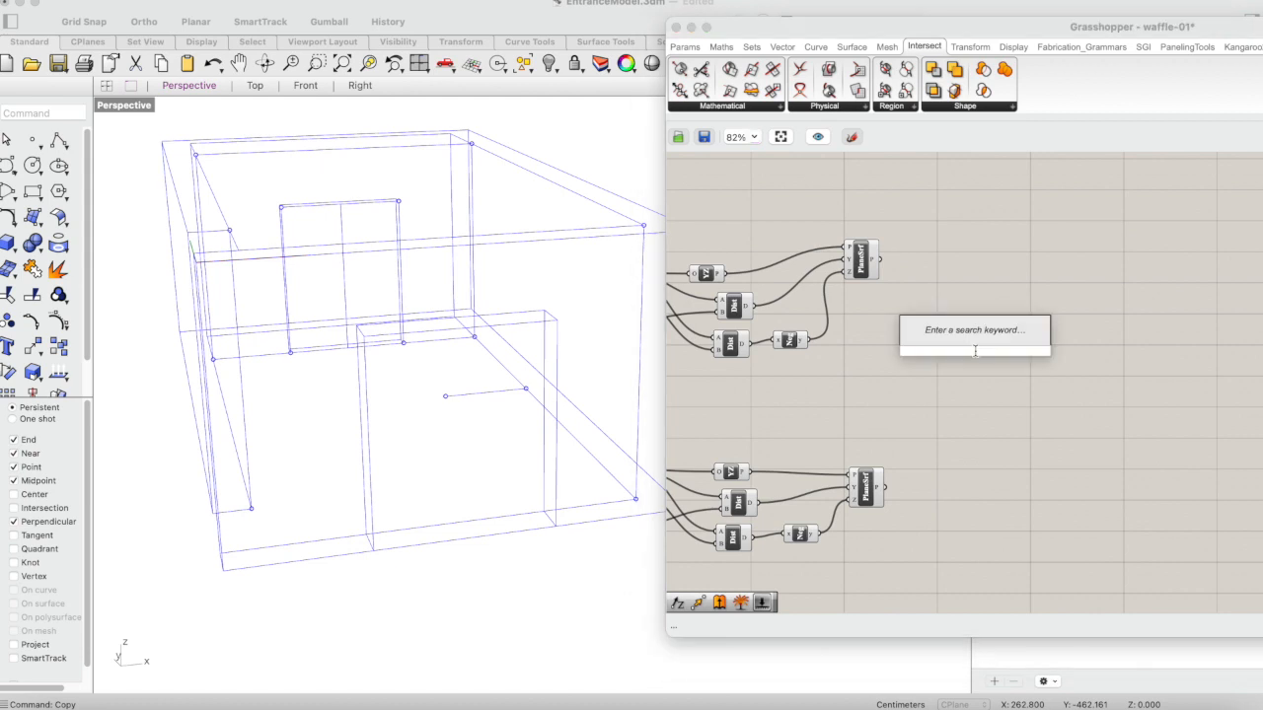
text(b)
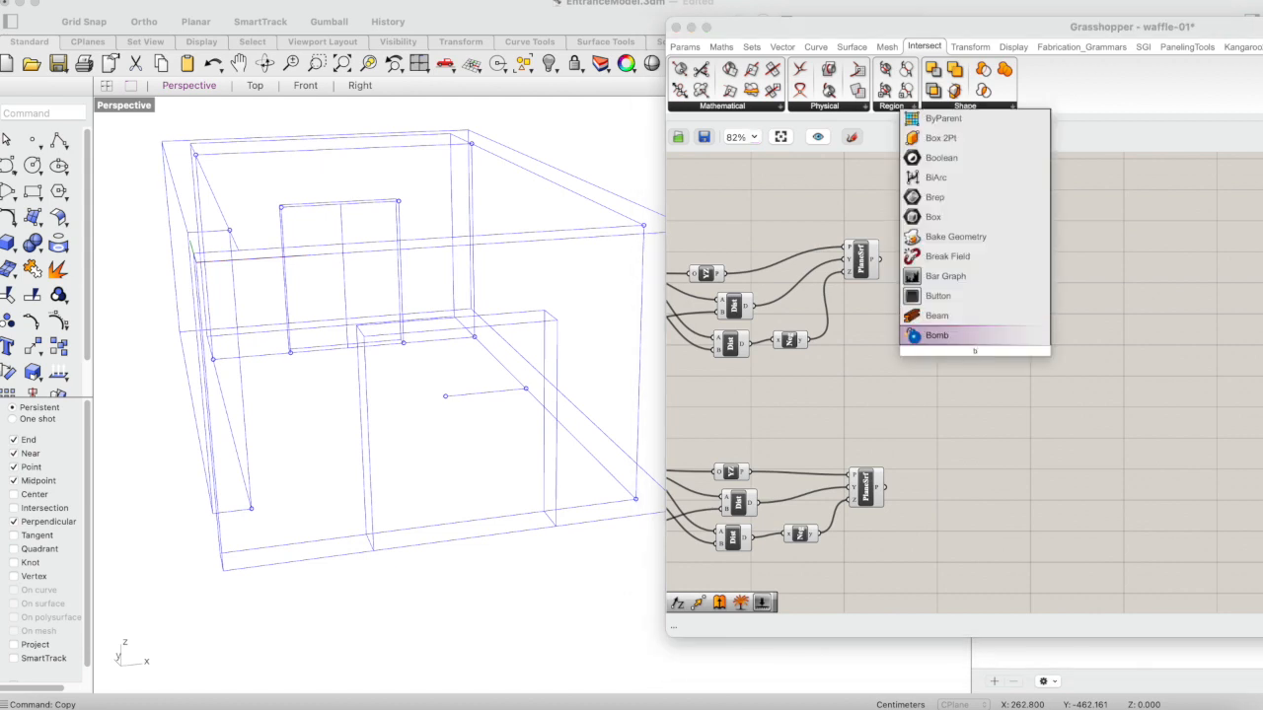
text(e)
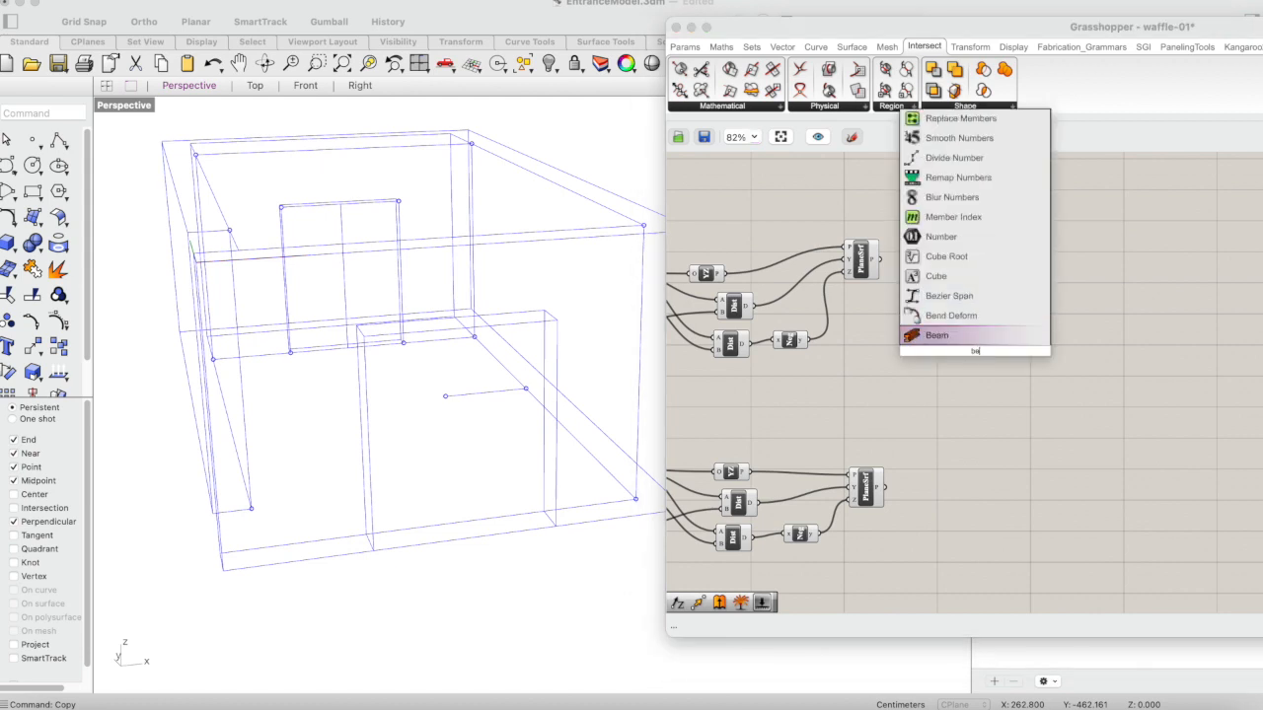
click(964, 295)
mouse_move(959, 349)
mouse_down()
mouse_move(944, 314)
mouse_move(946, 351)
mouse_up()
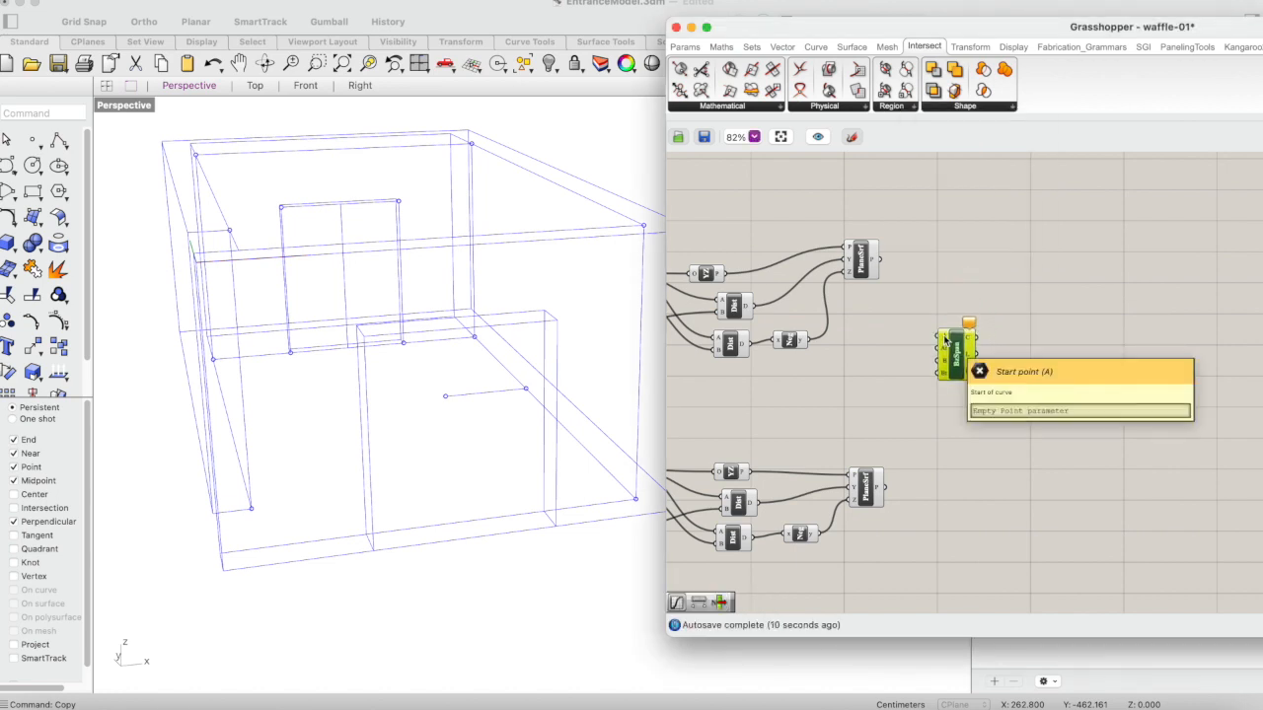
- Set the Bezier Span's start point A to the wall's rear bottom corner point
right_click(945, 340)
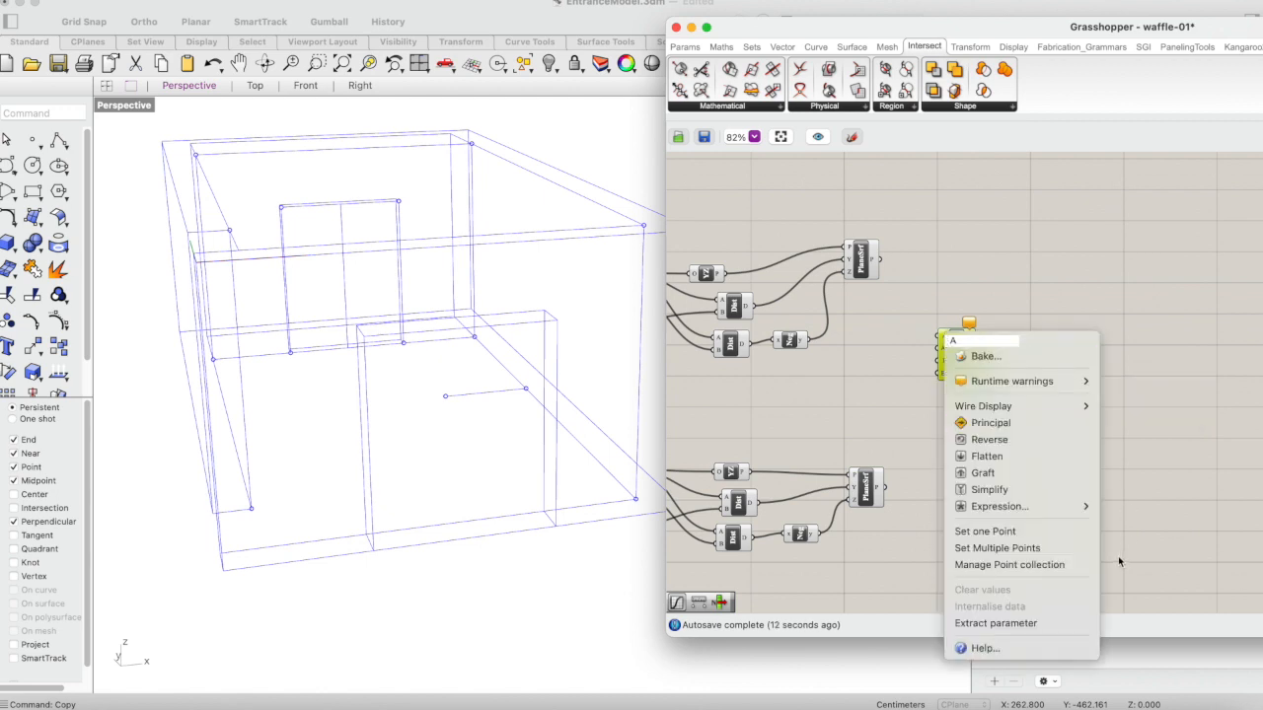
click(1042, 533)
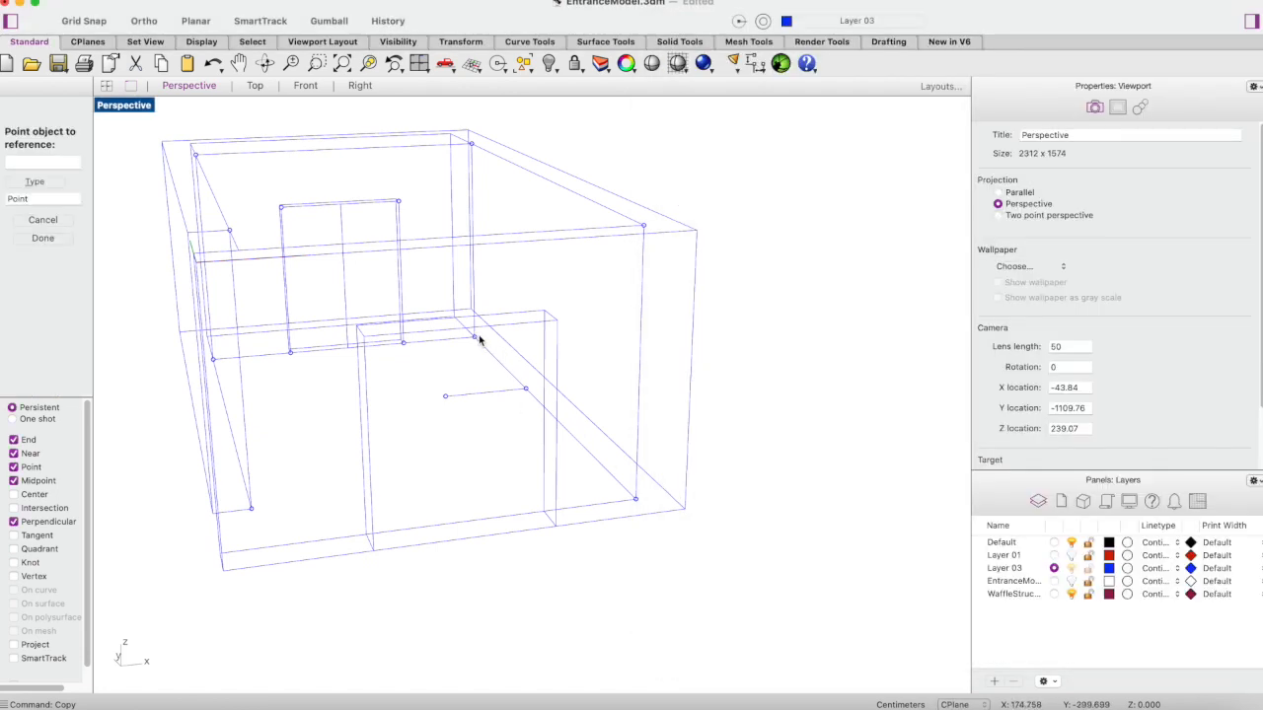
click(475, 337)
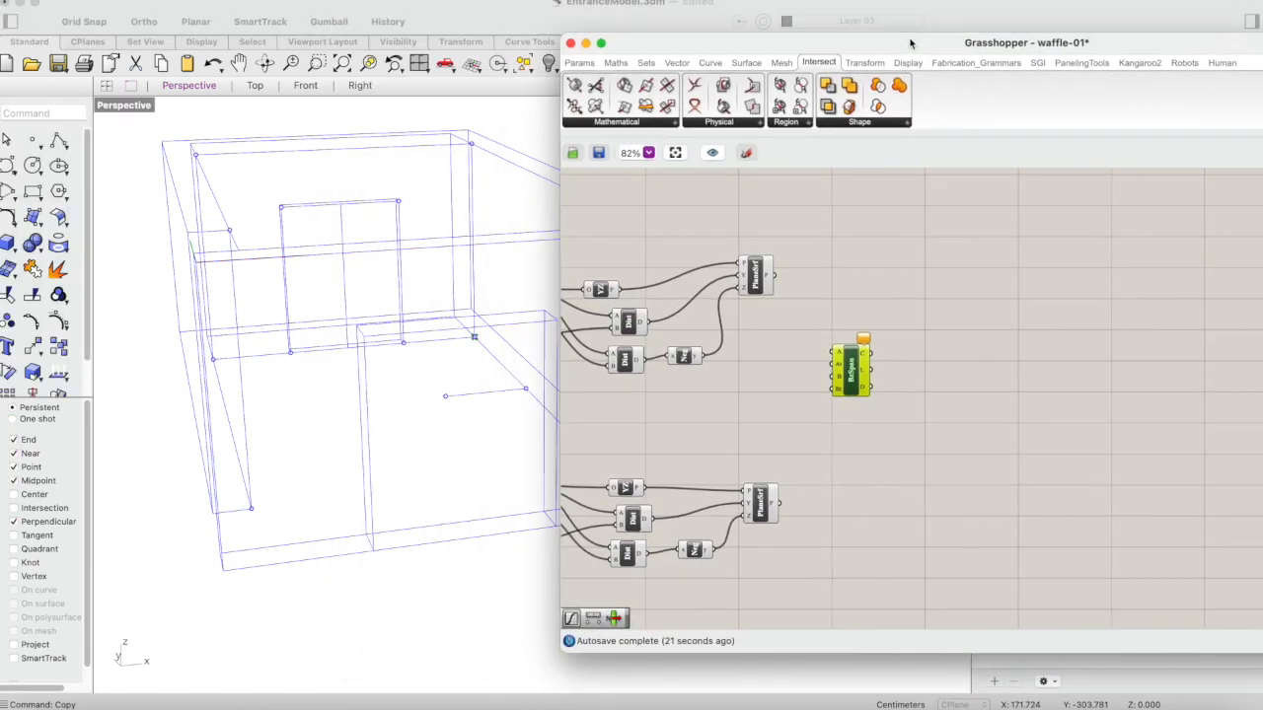
drag(911, 42, 893, 63)
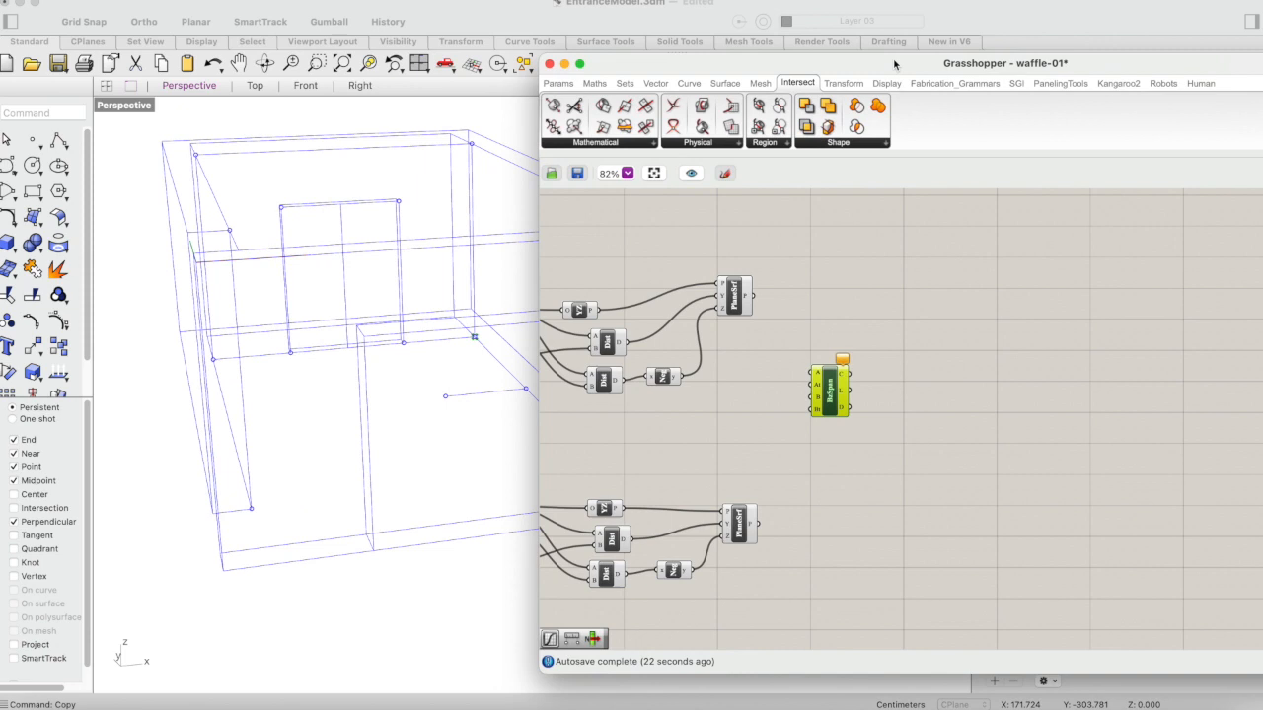
- Set the Bezier Span's end point B to the point at the free end of the short line
right_click(817, 399)
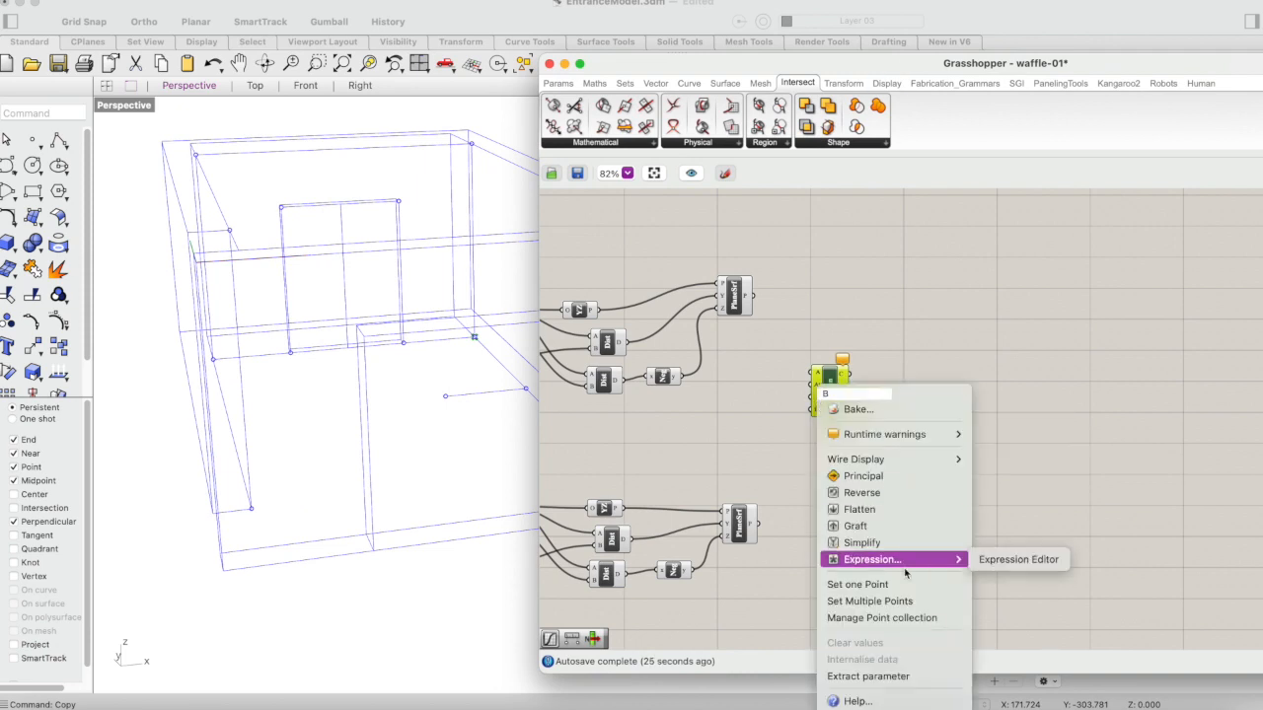
click(853, 586)
click(452, 397)
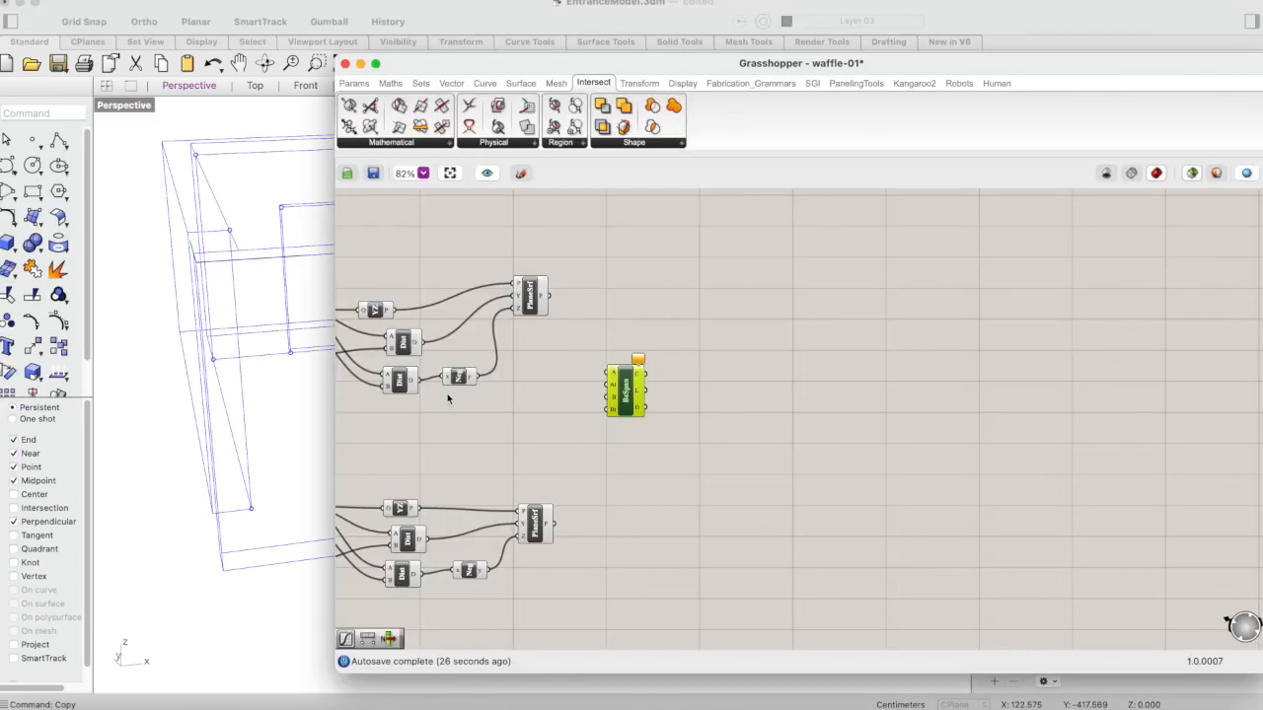
drag(559, 69, 957, 43)
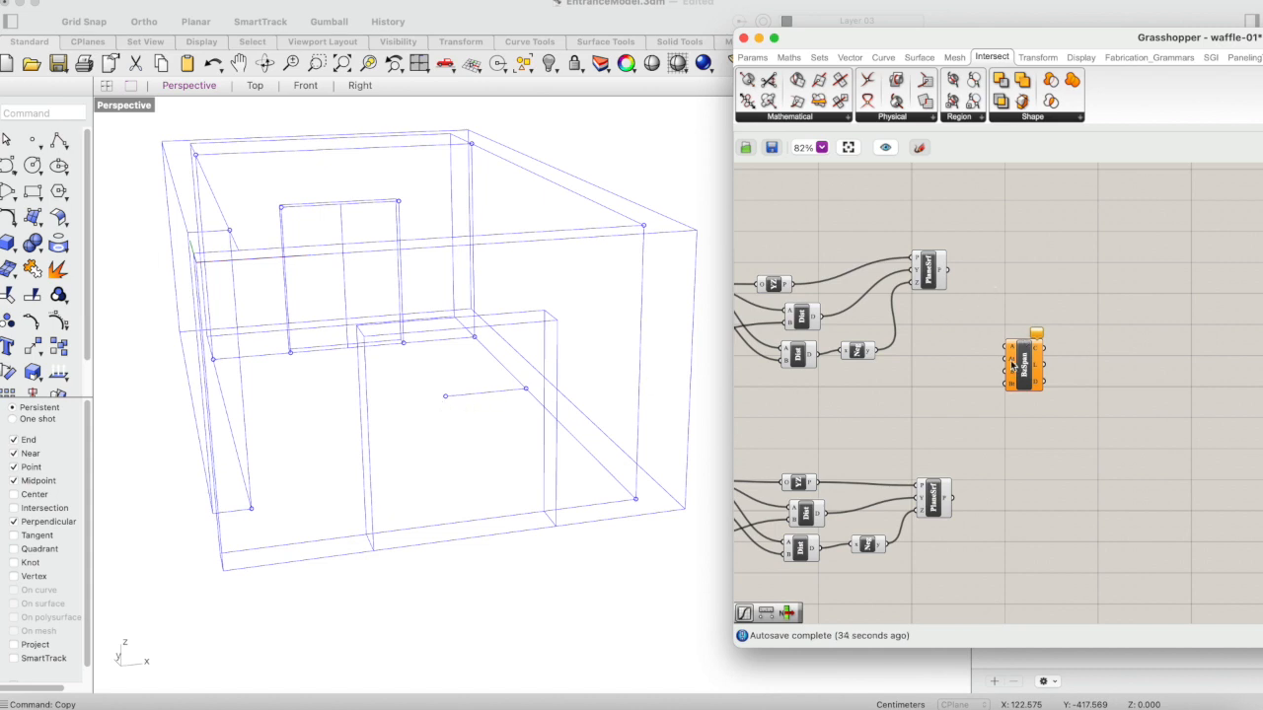
- Reposition the Bezier Span component and switch Rhino to the four-viewport layout with both reference points framed in Top view
drag(1012, 365, 989, 372)
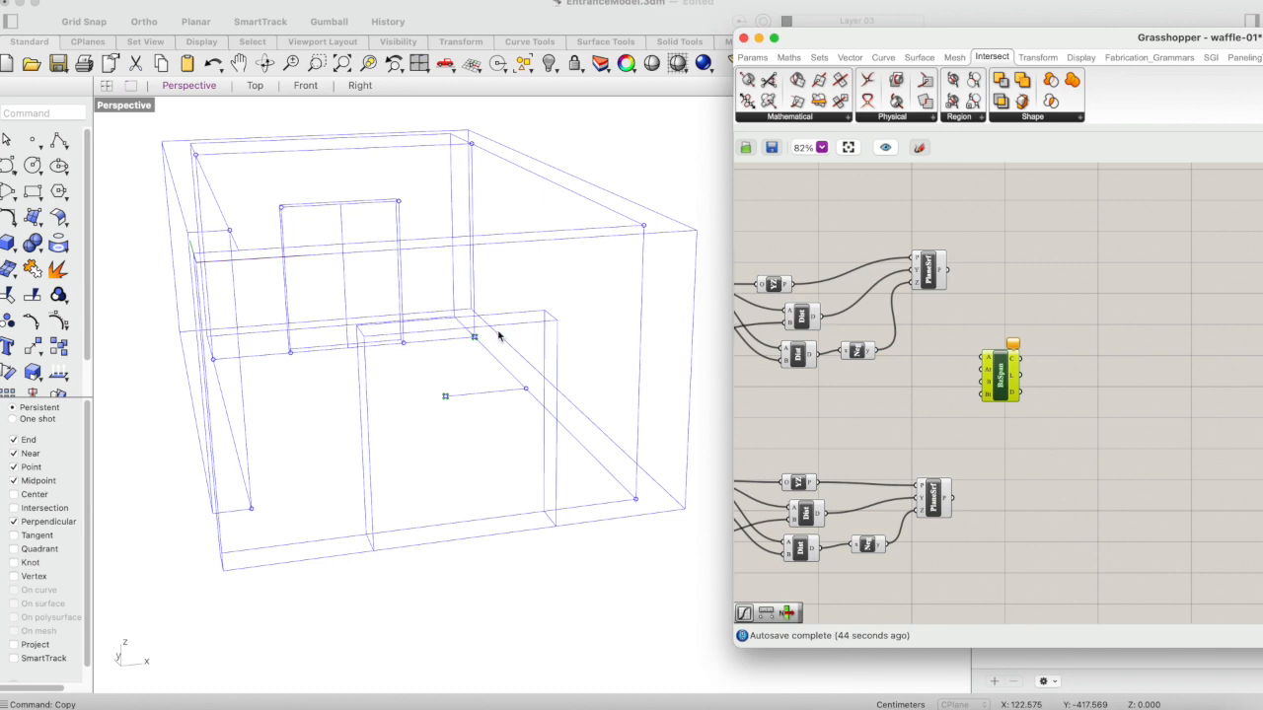
double_click(128, 108)
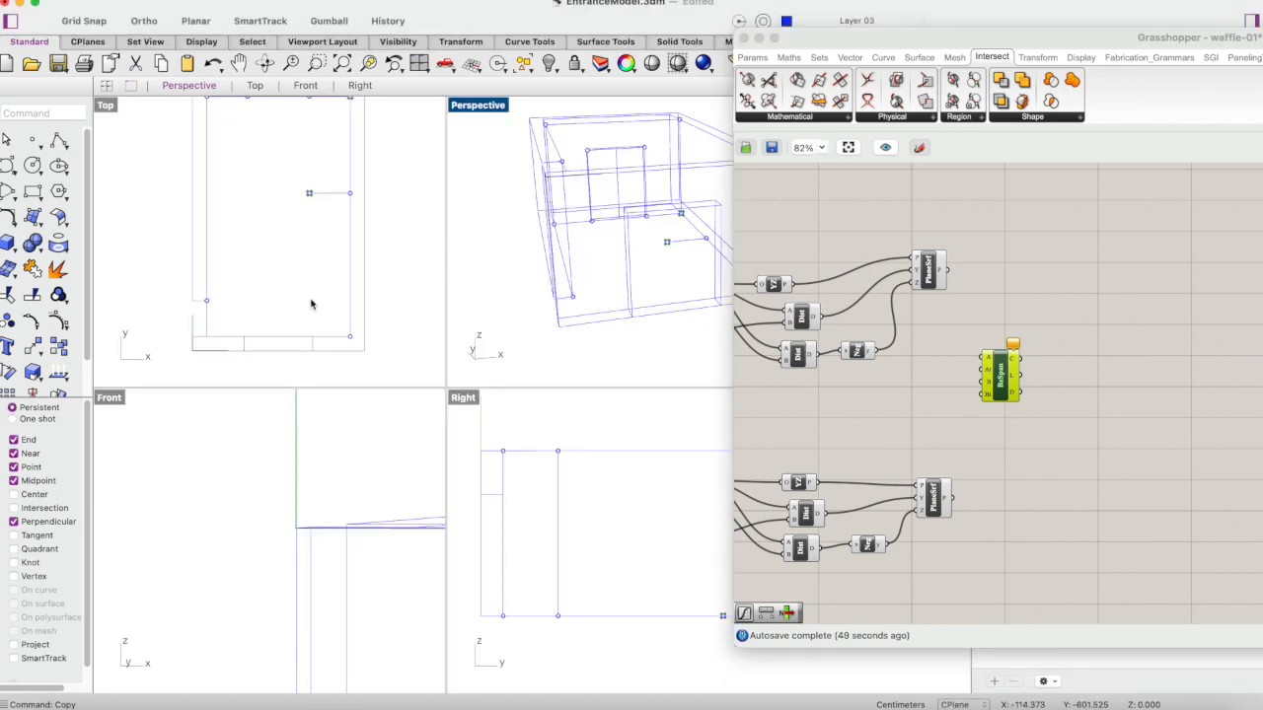
scroll(339, 148, up, 2)
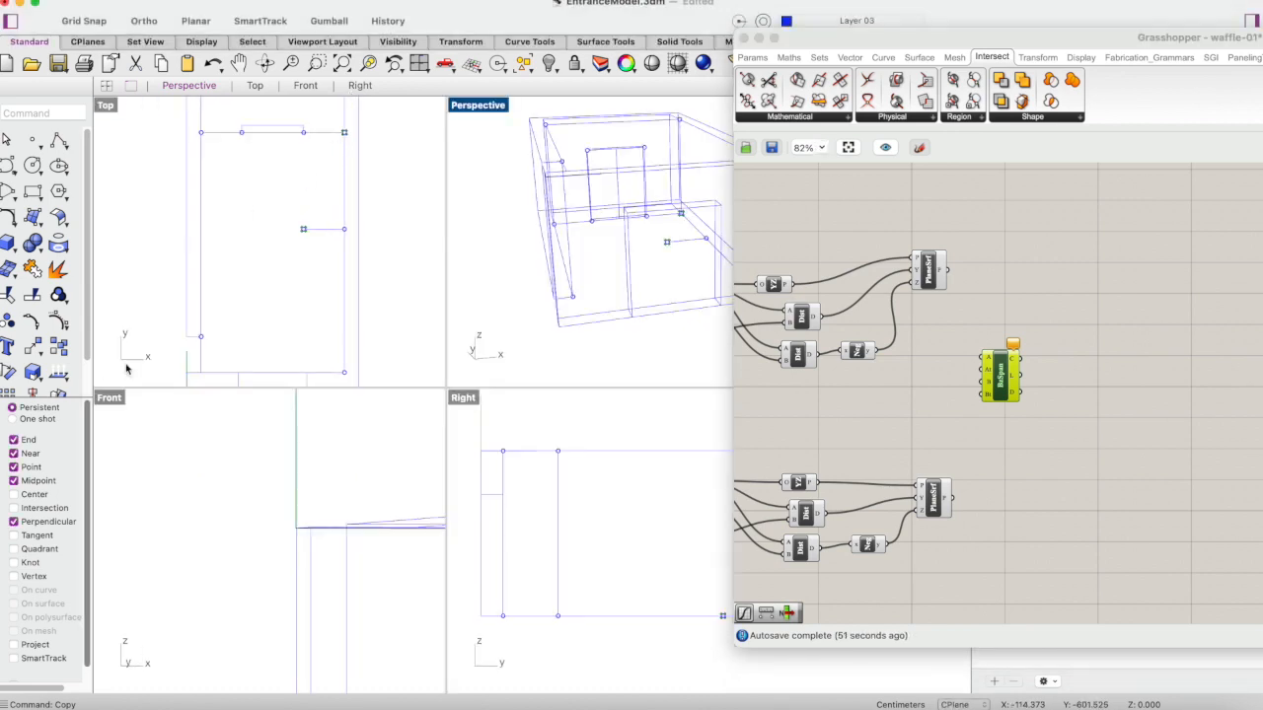
- Add a Unit X vector component and connect it to the Bezier Span's start tangent input
double_click(929, 407)
text(x)
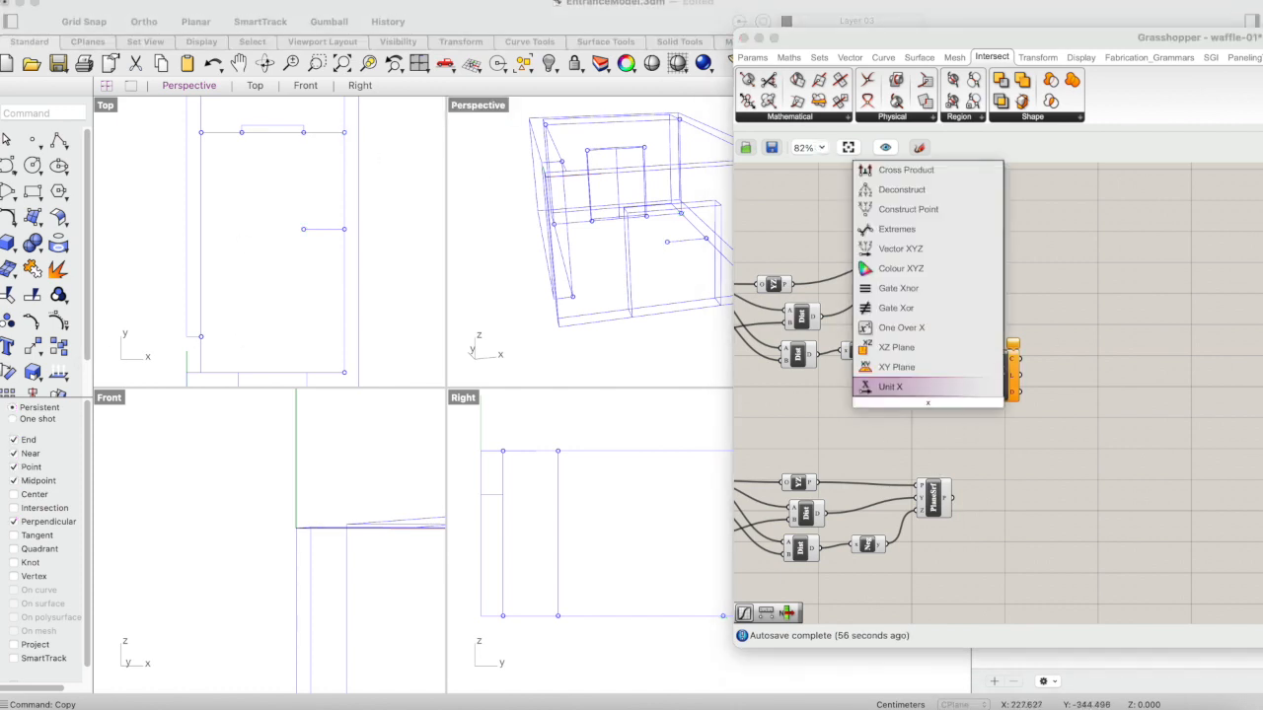
key(Return)
drag(945, 403, 936, 369)
click(989, 394)
click(953, 417)
- Feed a copy of the Unit X vector through a new Negative component into the Bezier Span's end tangent input
double_click(908, 405)
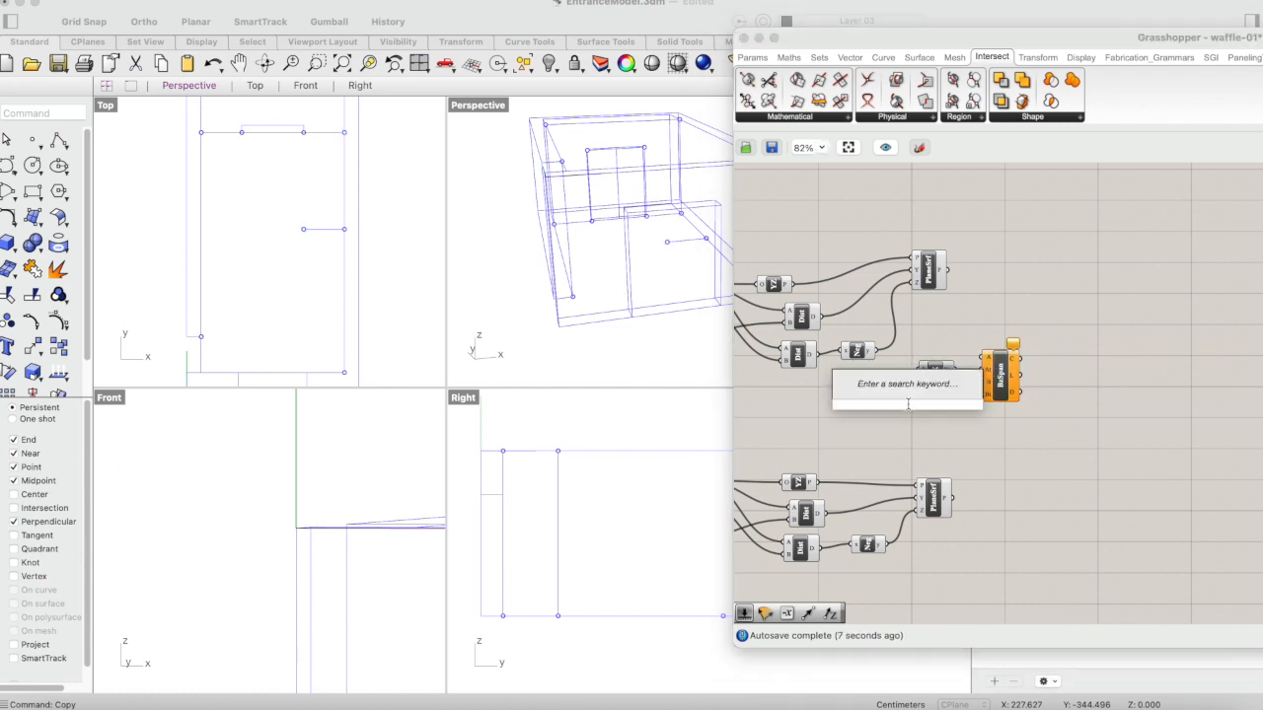
text(neg)
key(Return)
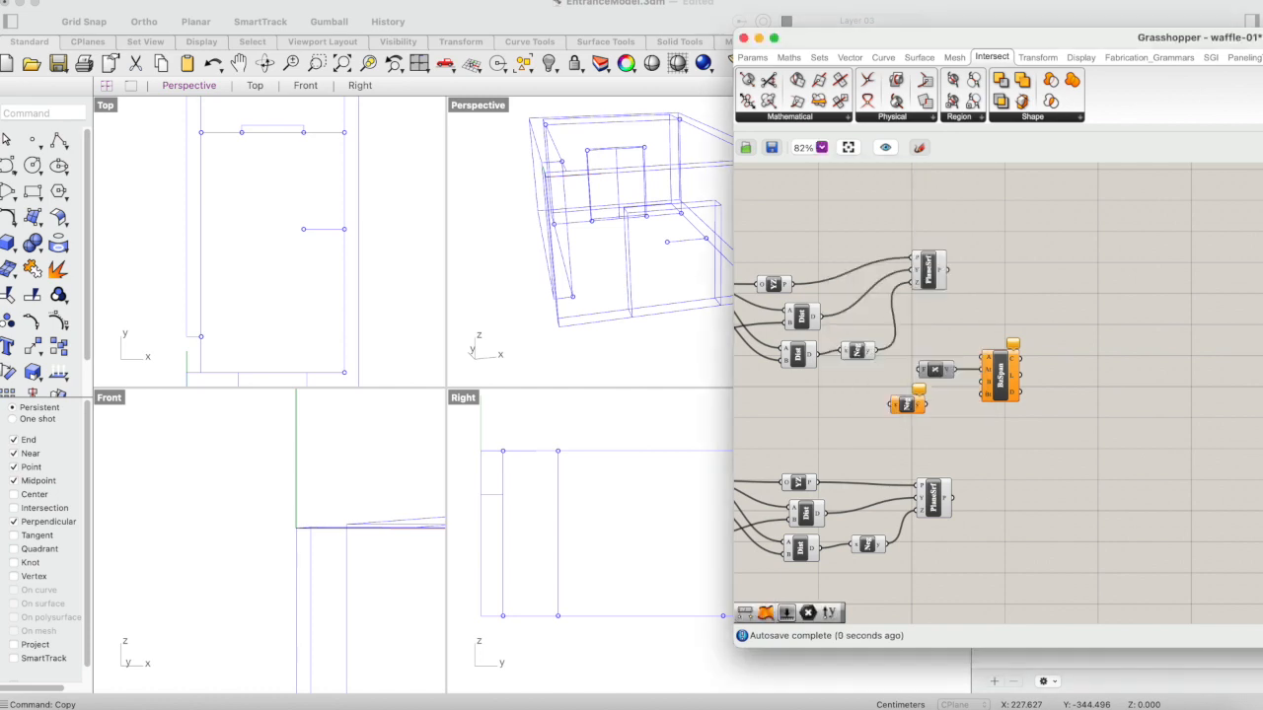
drag(932, 370, 889, 412)
click(982, 431)
drag(983, 431, 986, 381)
click(1004, 380)
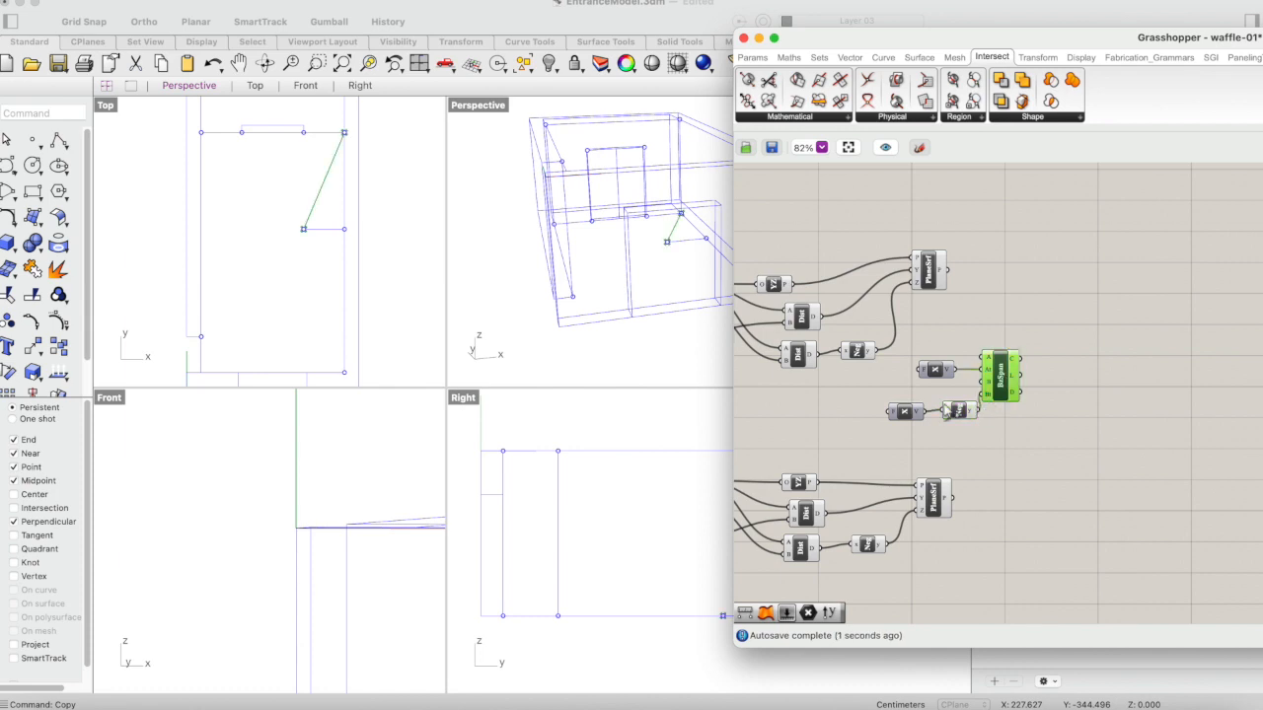
- Maximize the Perspective view around the Bezier curve and move the Negative component closer to the second Unit X vector
double_click(481, 105)
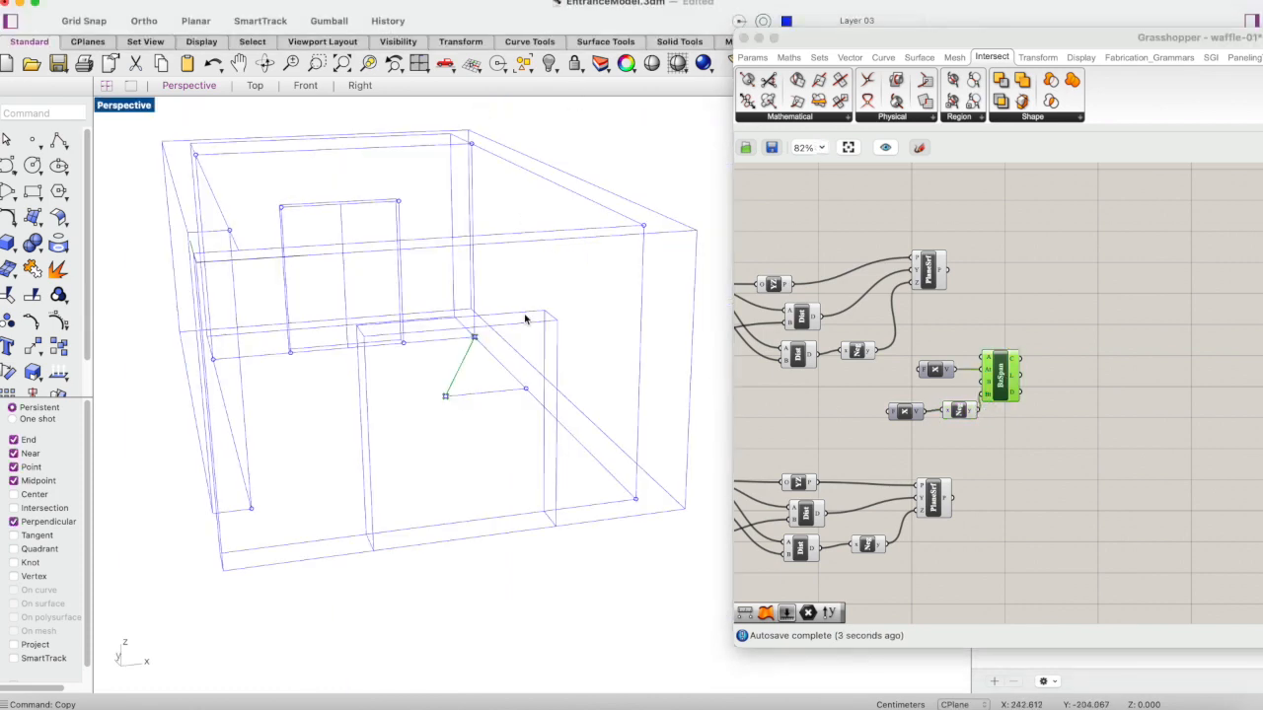
scroll(470, 366, up, 5)
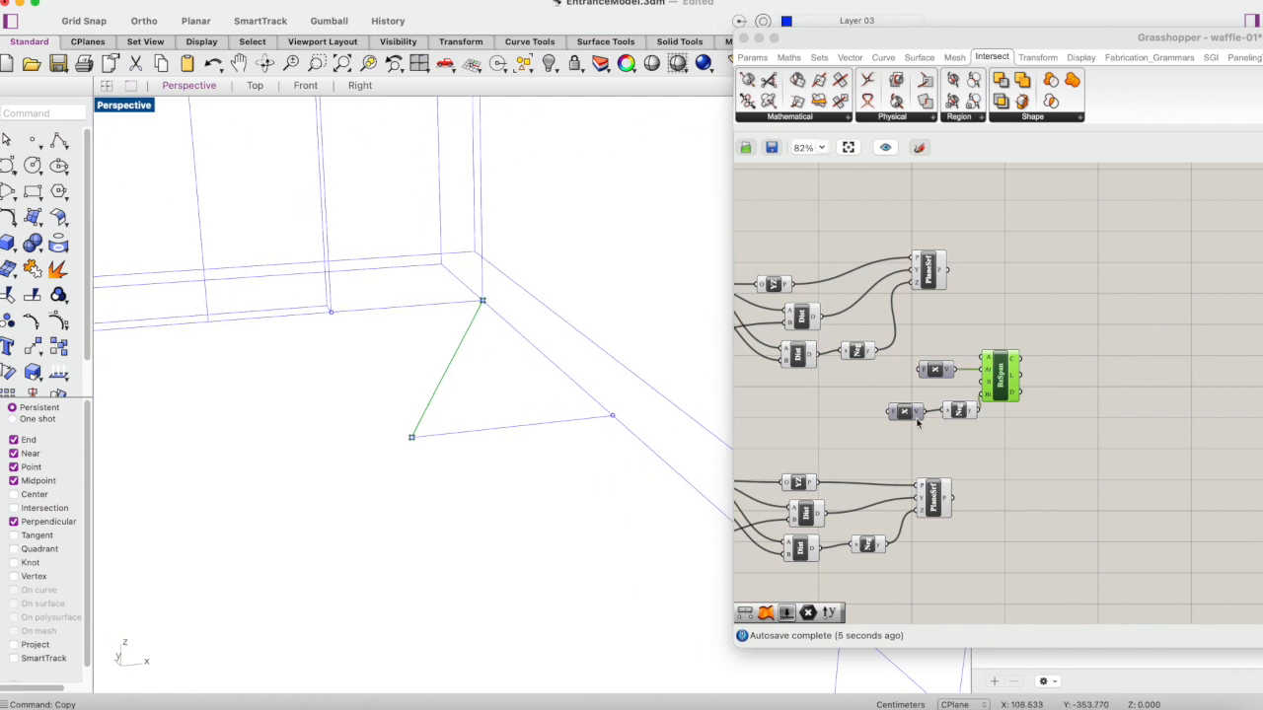
click(951, 411)
click(1012, 385)
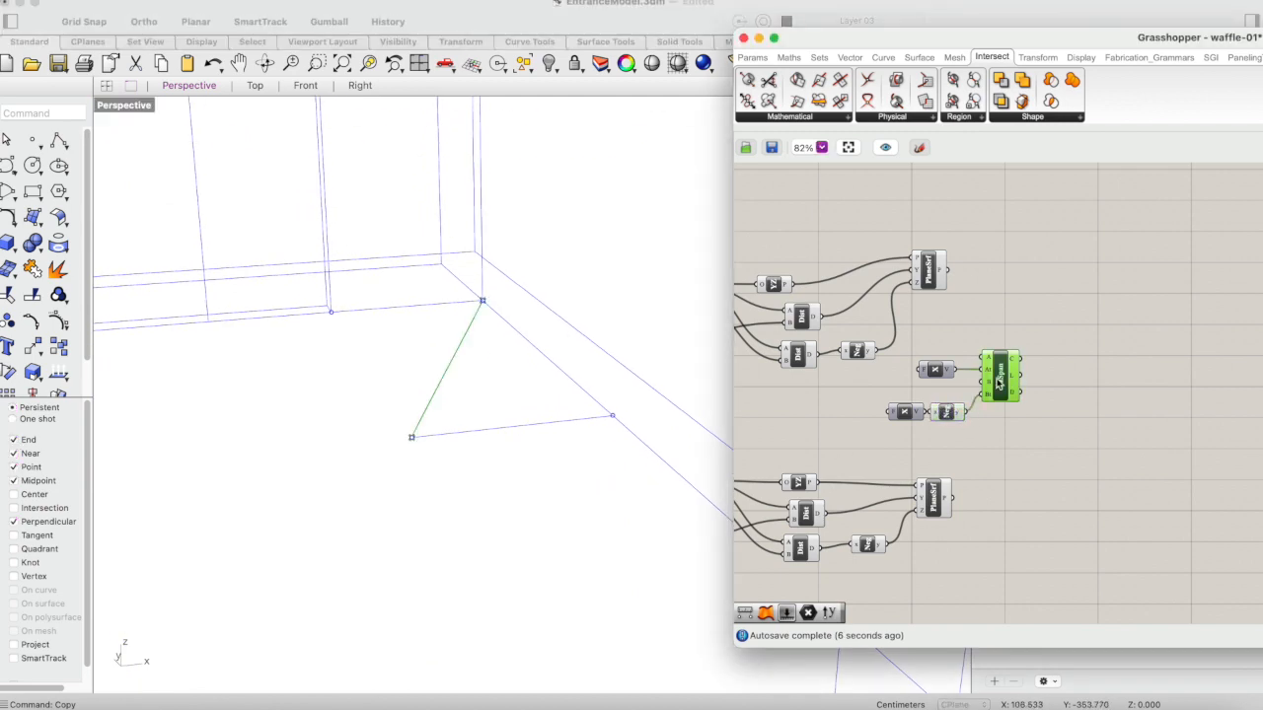
- Add a number slider set to 100, connect it to the factor of both Unit X vectors, and preview the Bezier Span
double_click(955, 330)
text(num)
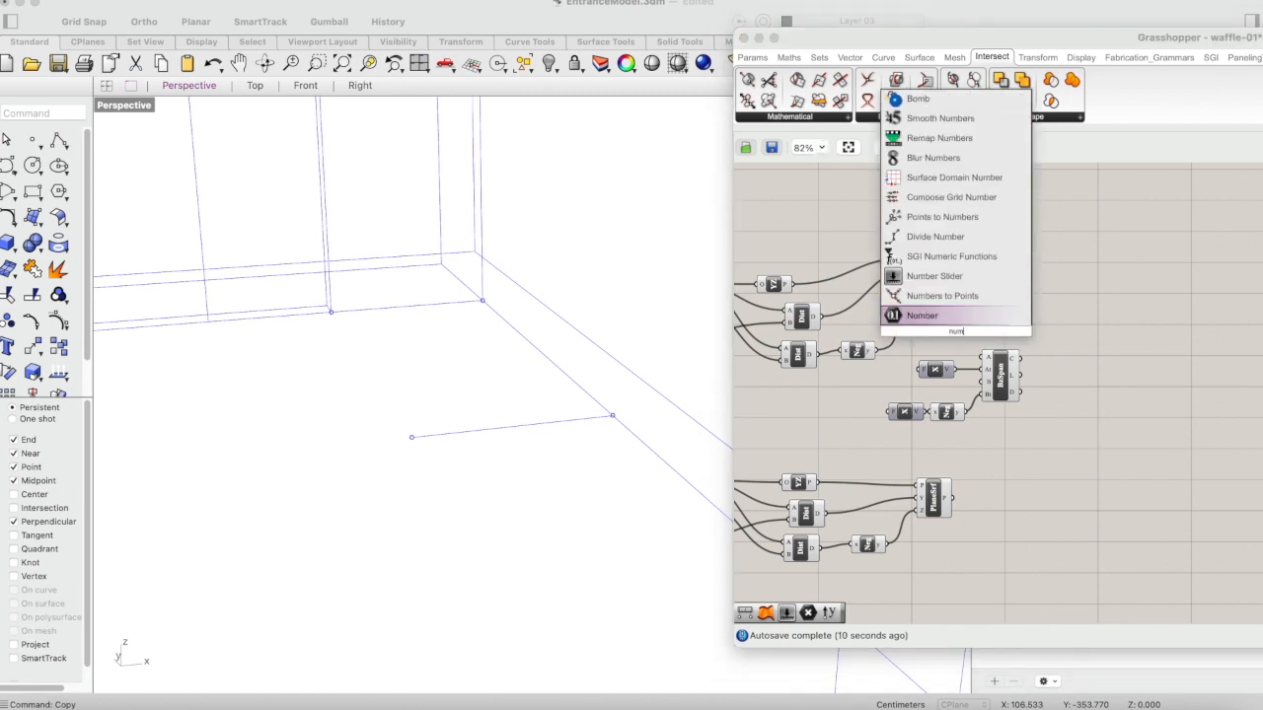
key(BackSpace)
key(BackSpace)
key(BackSpace)
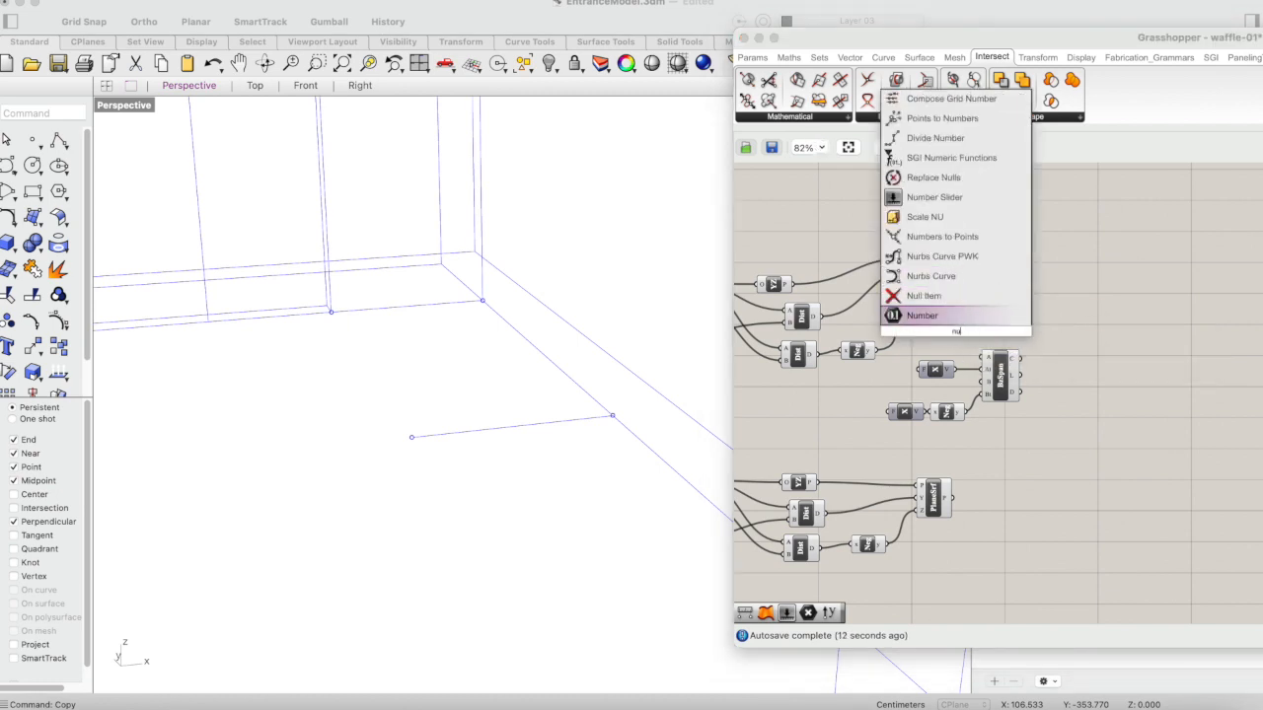
text(100)
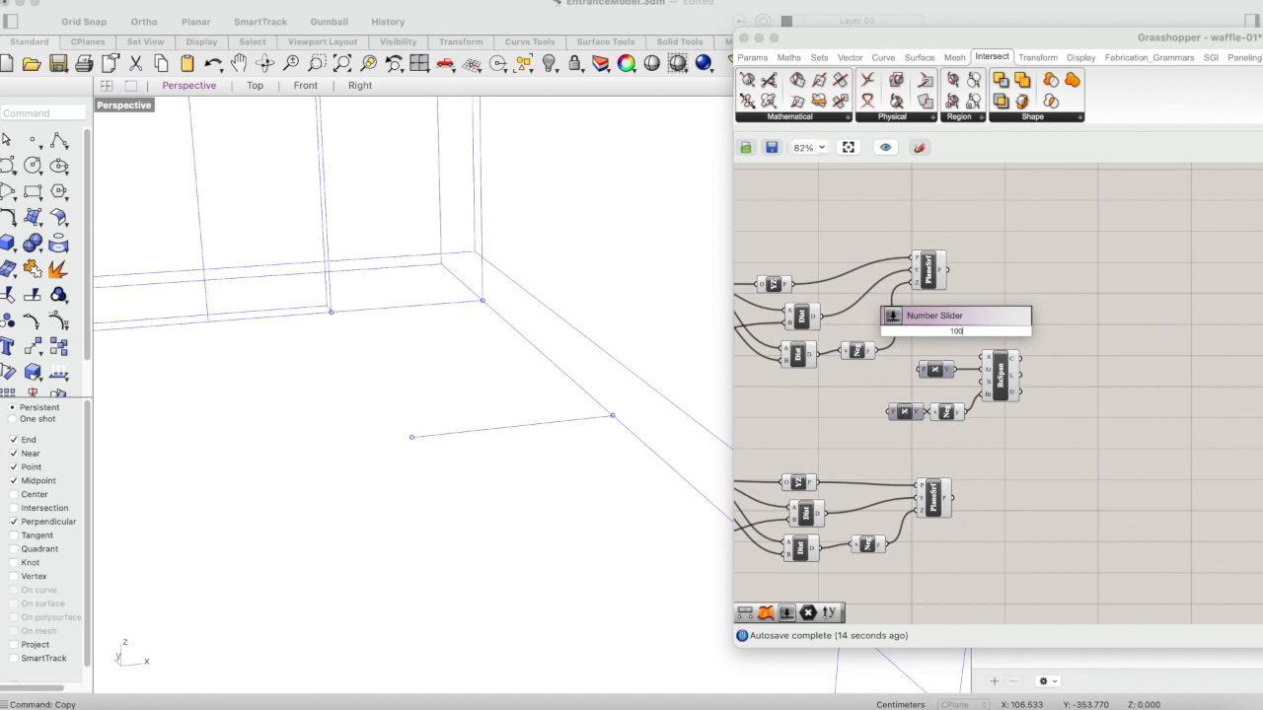
key(Return)
drag(990, 328, 919, 370)
click(958, 414)
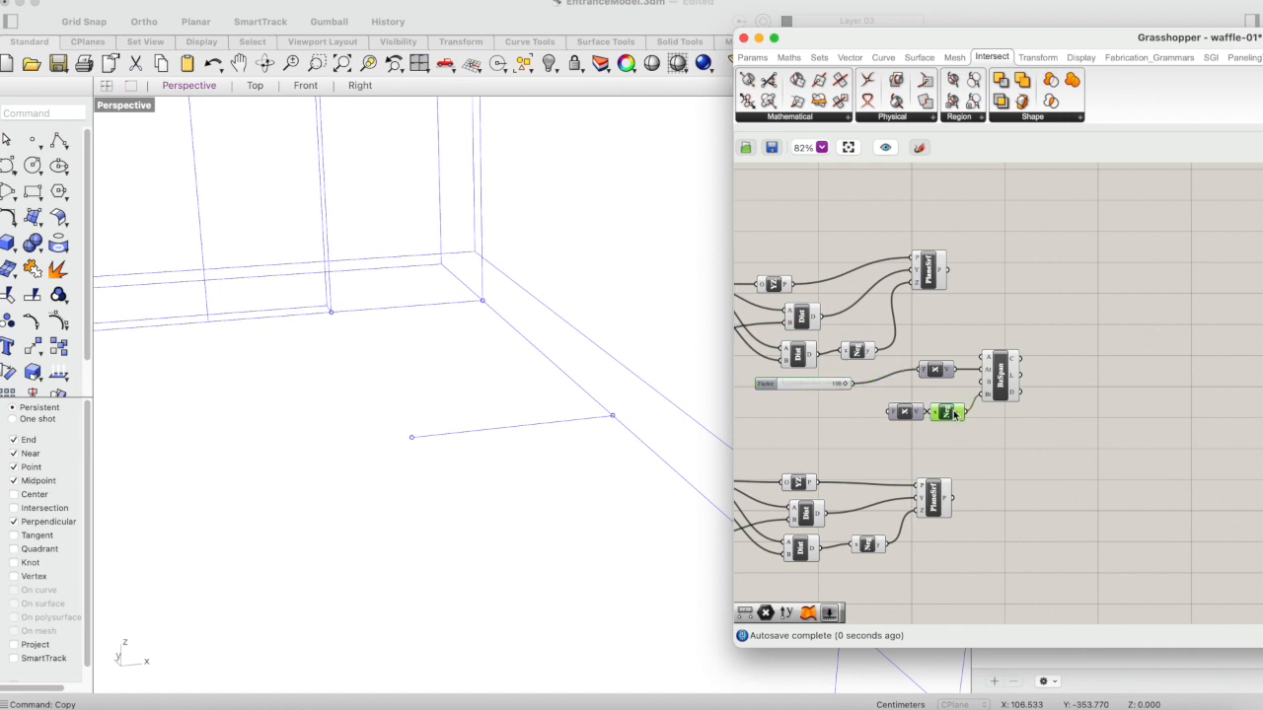
drag(854, 385, 892, 414)
click(1002, 388)
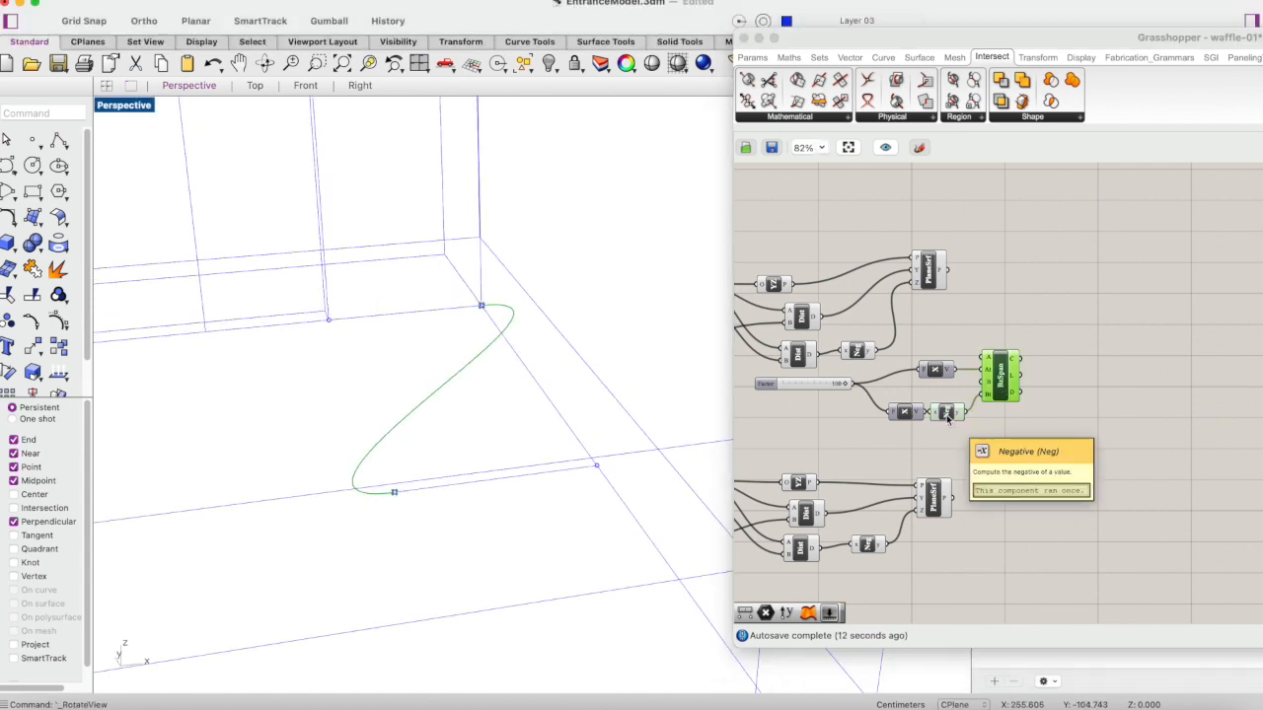
- Swap the Bezier Span's tangents: feed the negated Unit X into the start tangent and the other Unit X directly into the end tangent
drag(844, 387, 786, 385)
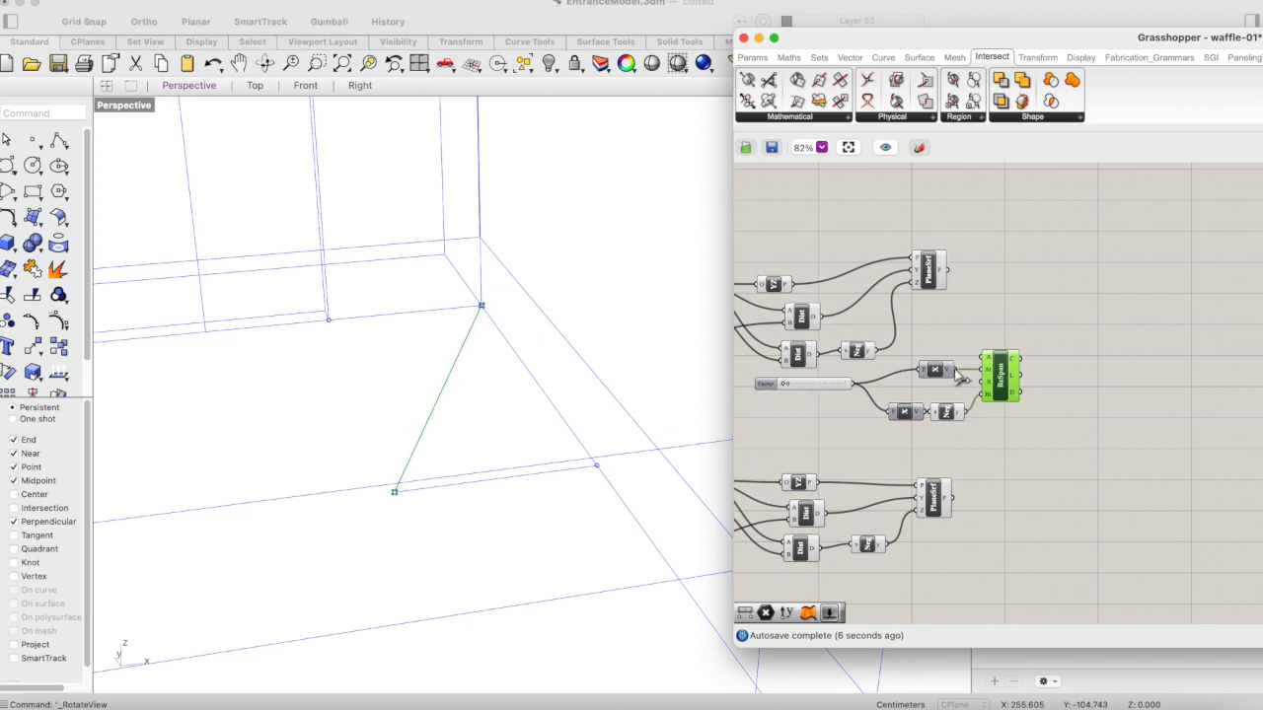
drag(959, 375, 955, 419)
drag(955, 371, 915, 449)
click(910, 418)
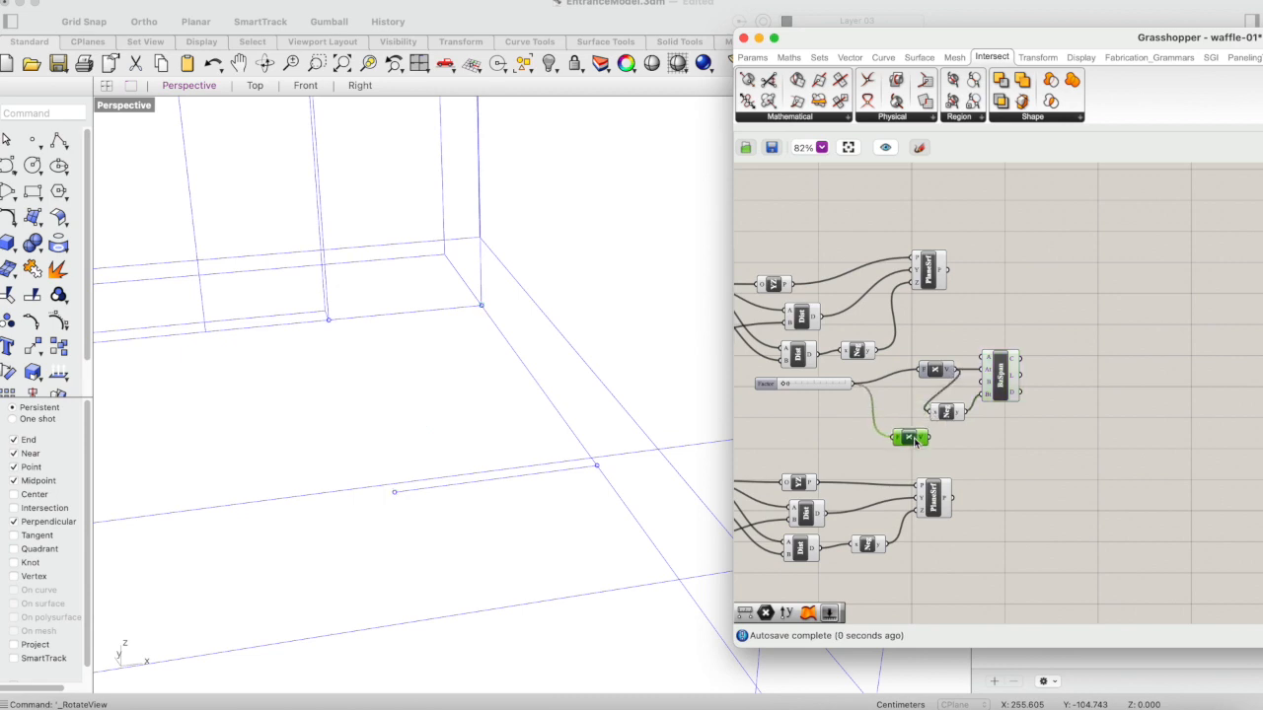
drag(962, 411, 982, 371)
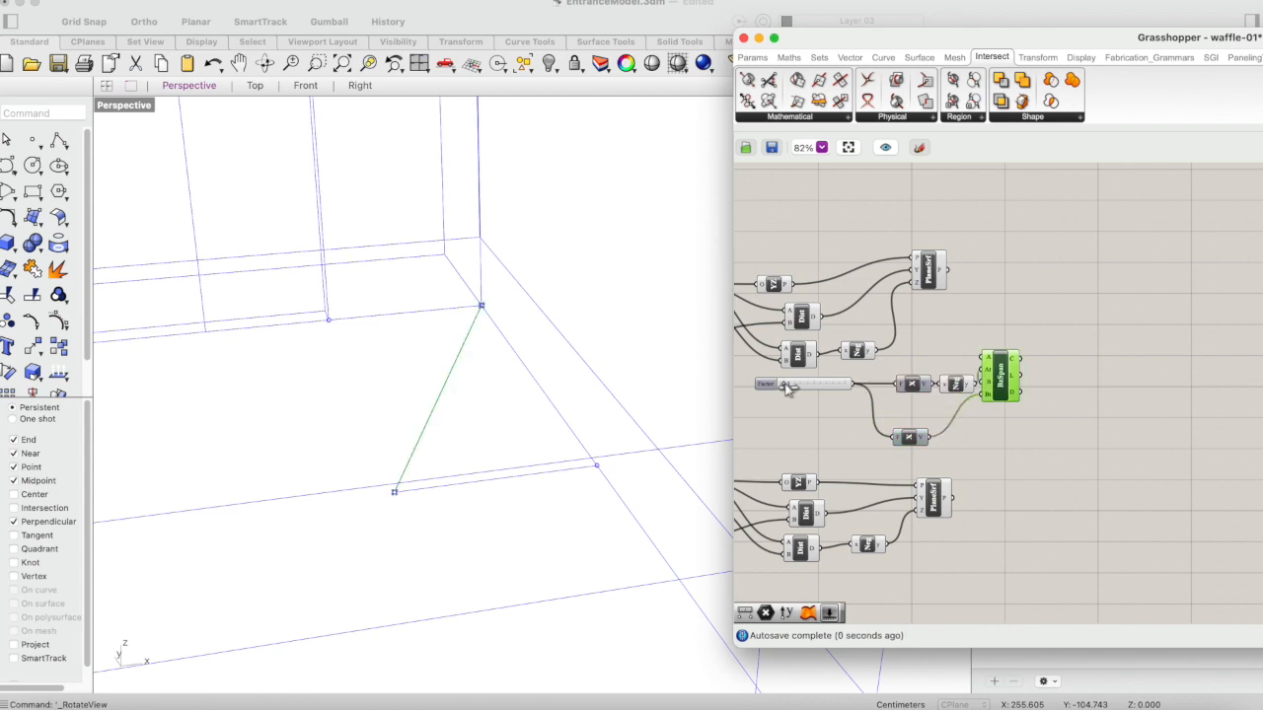
drag(786, 387, 848, 384)
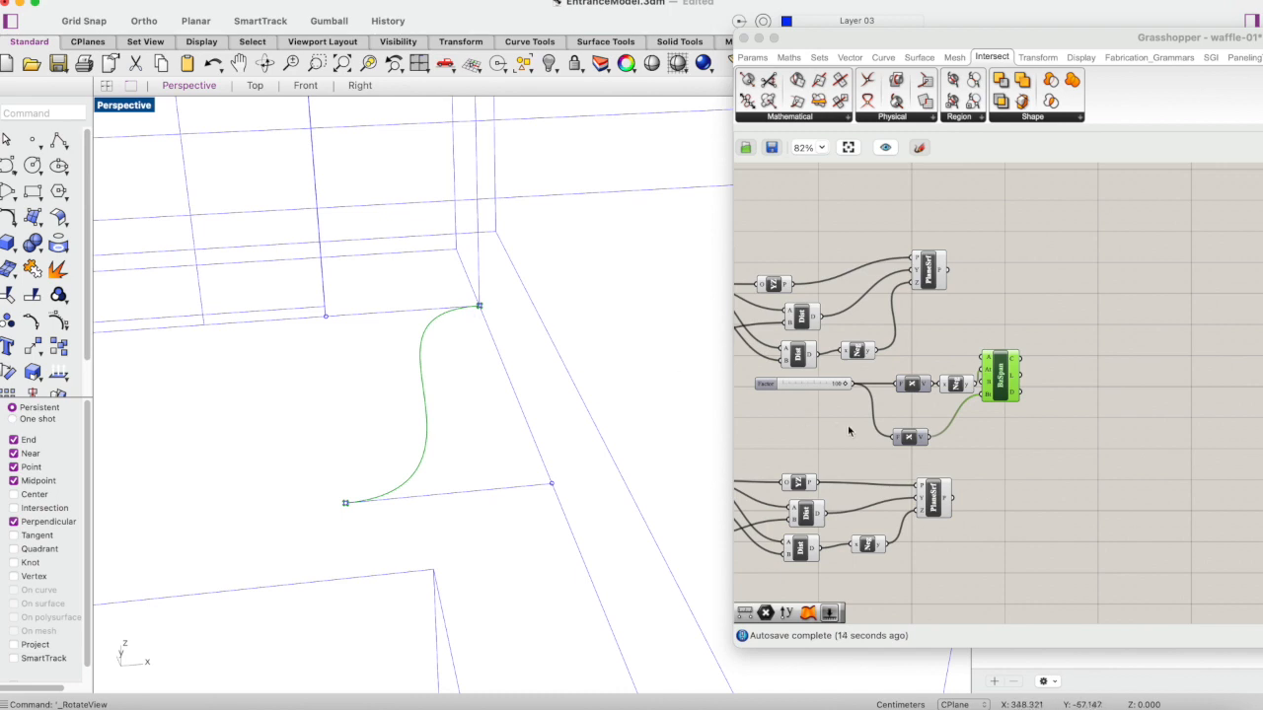
- Add a Multiplication component below the number slider and set its B input to 1.5
double_click(809, 429)
click(816, 458)
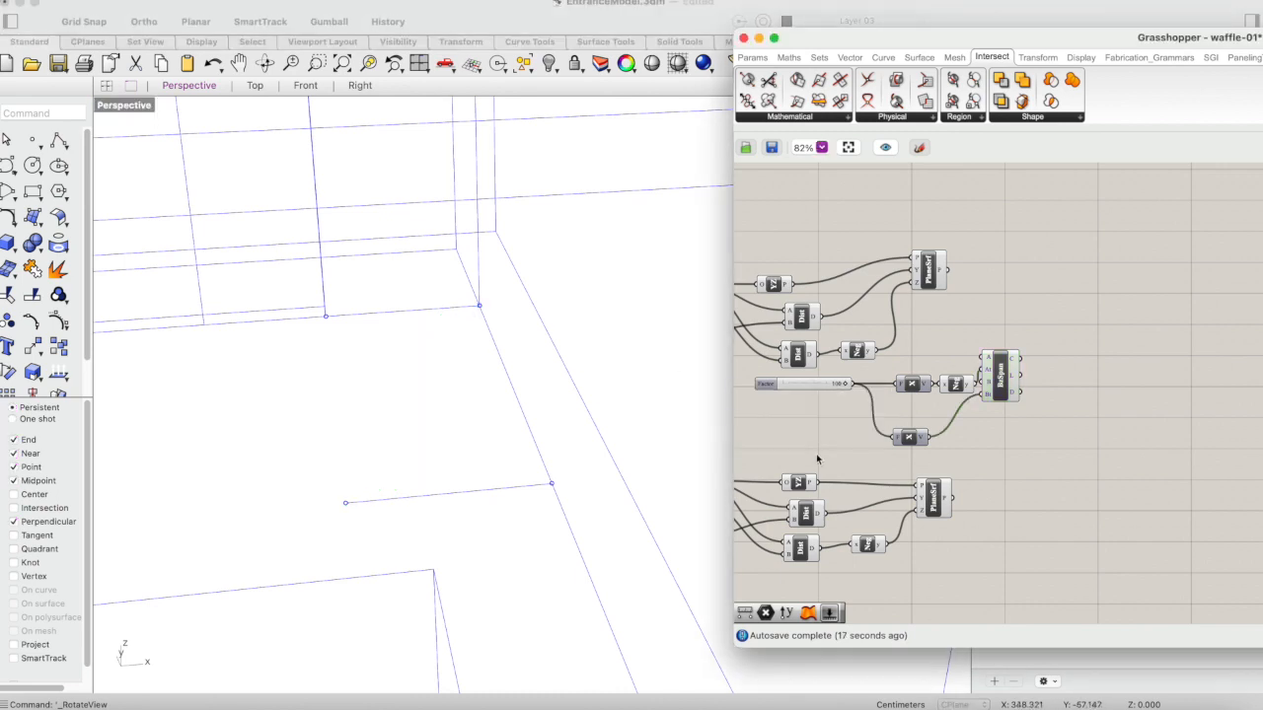
double_click(816, 437)
click(835, 469)
double_click(834, 449)
text(mult)
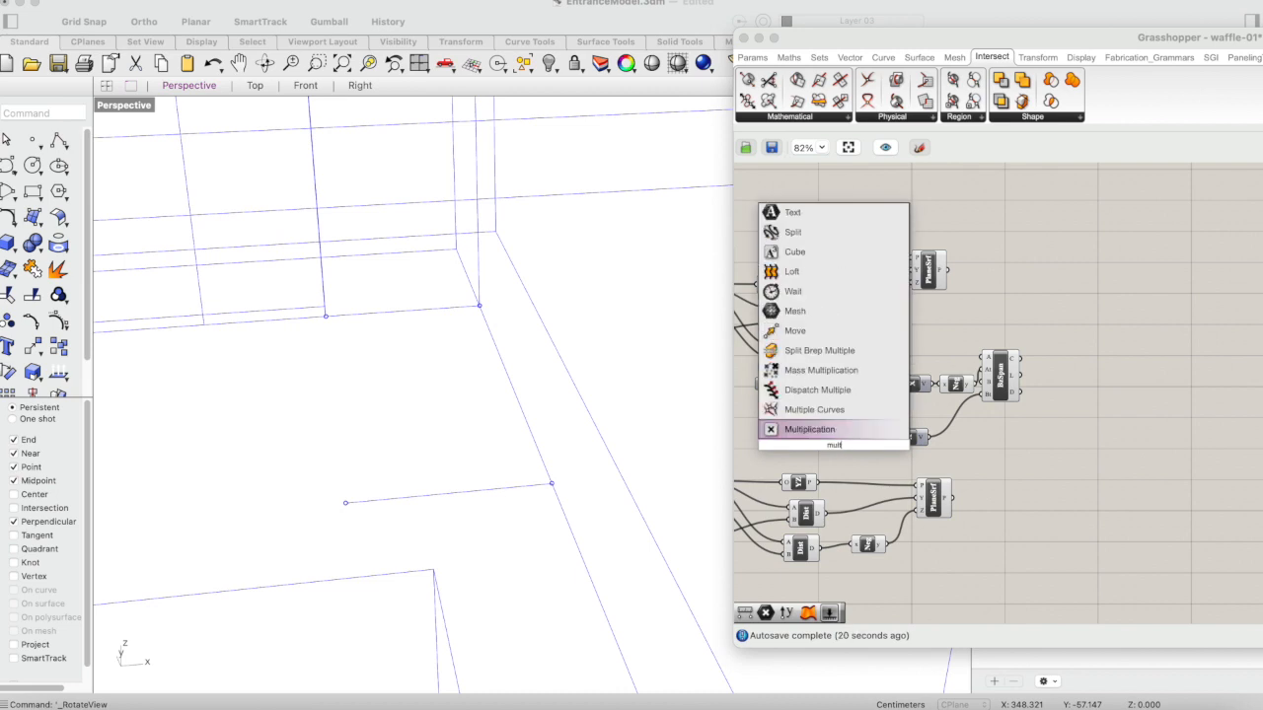
key(Return)
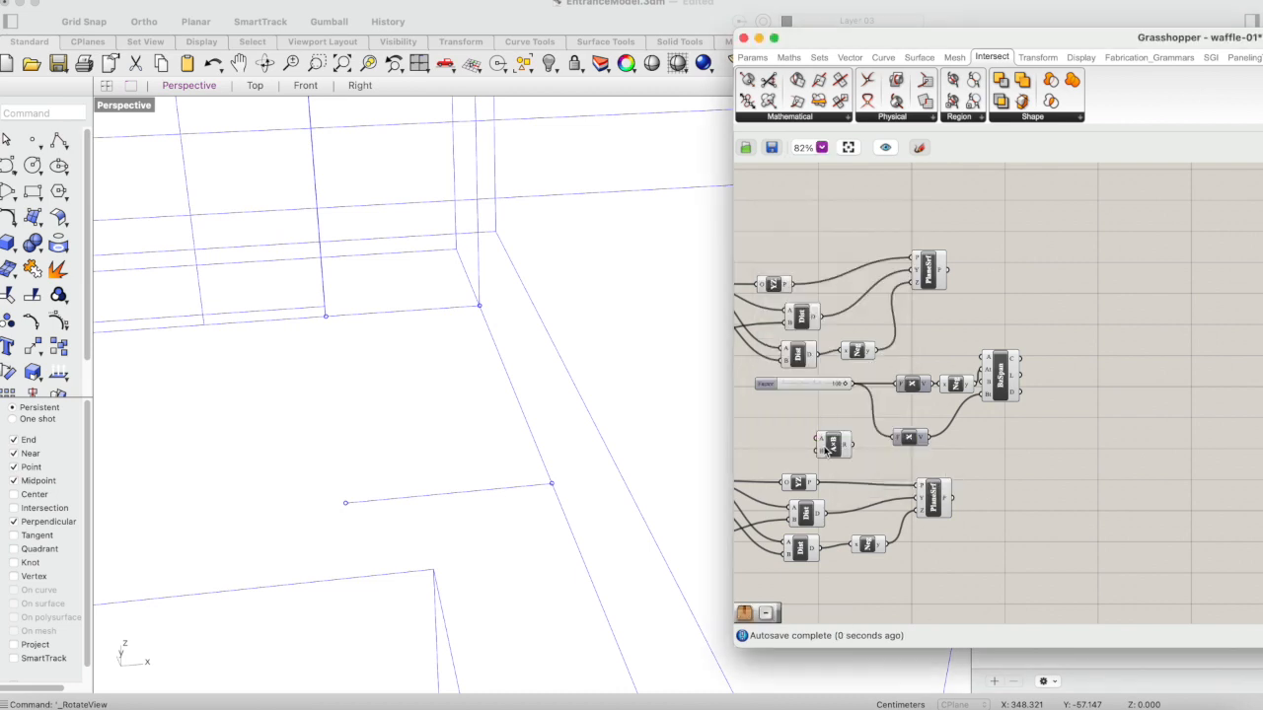
right_click(827, 449)
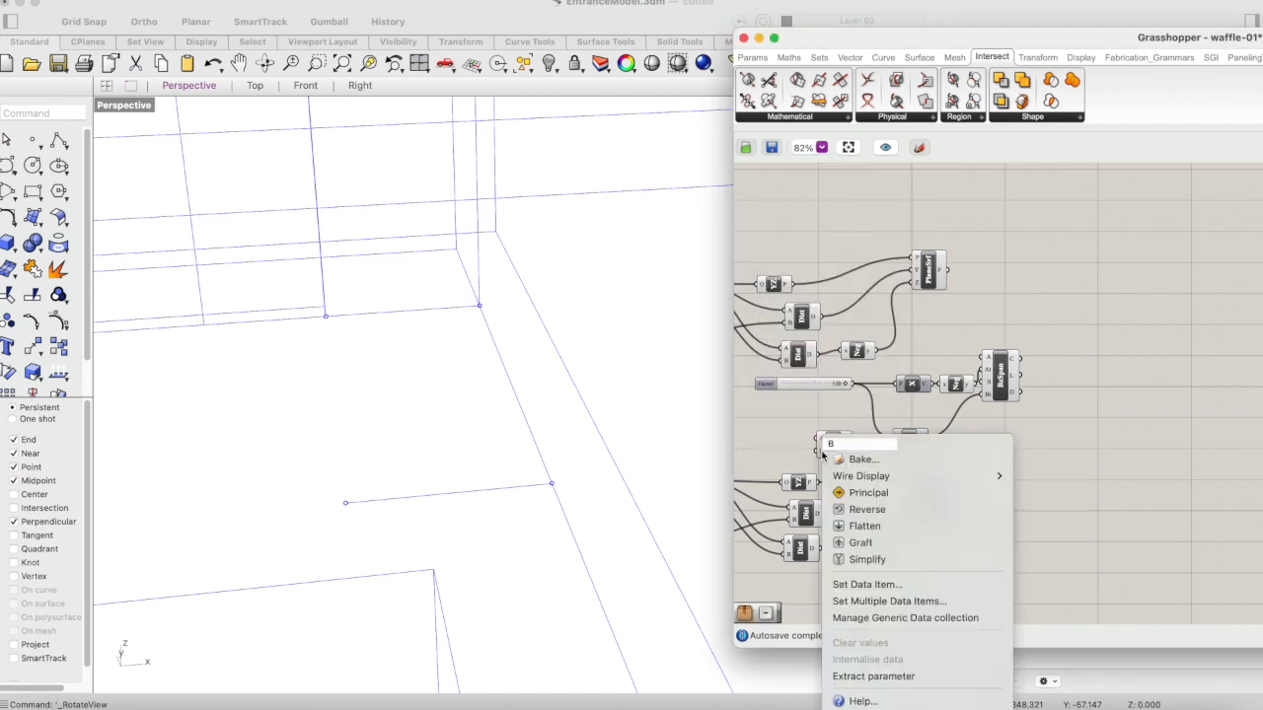
click(875, 586)
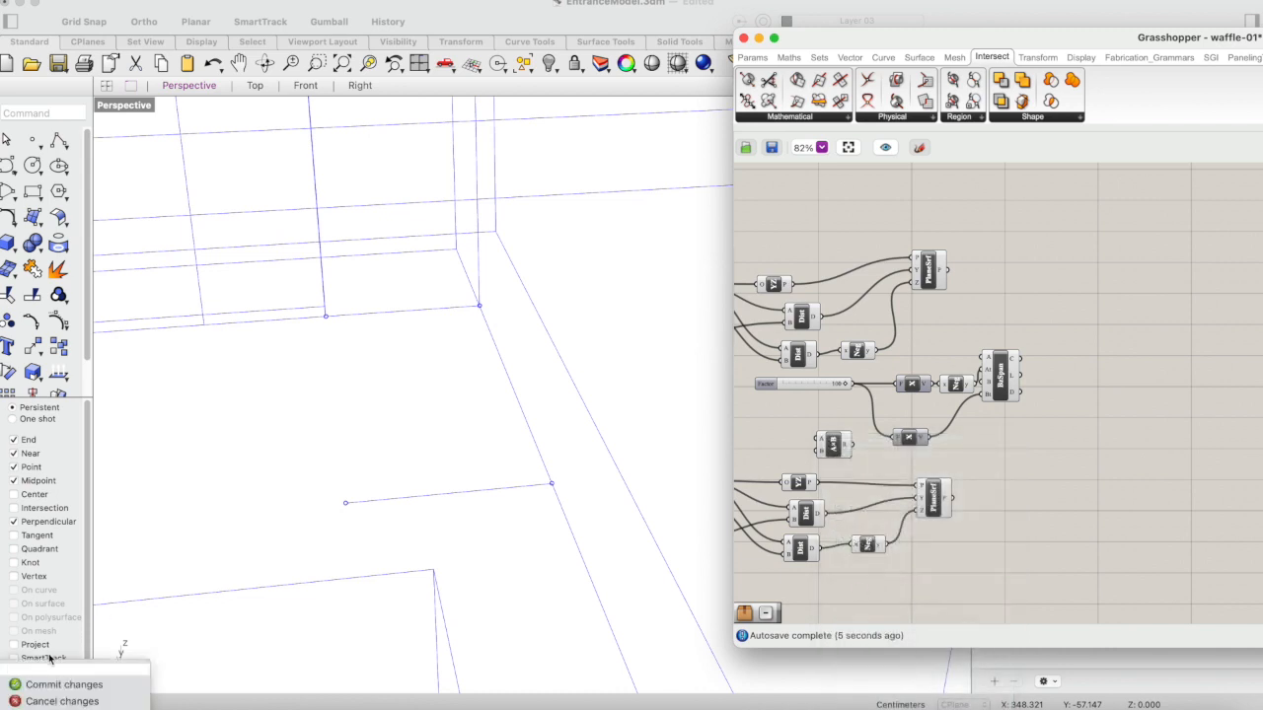
text(1.5)
click(65, 685)
- Feed the number slider into the Multiplication's A input and its result into both Unit X factors
drag(854, 383, 819, 439)
click(837, 450)
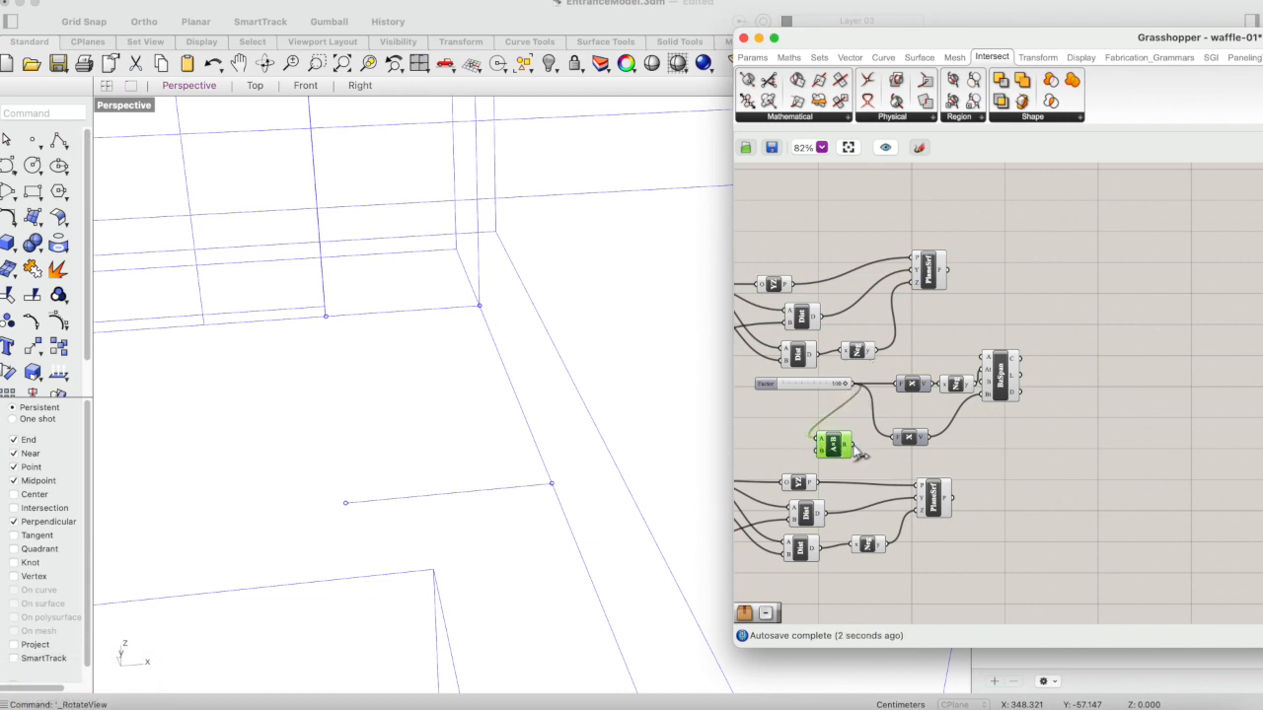
drag(854, 447, 895, 385)
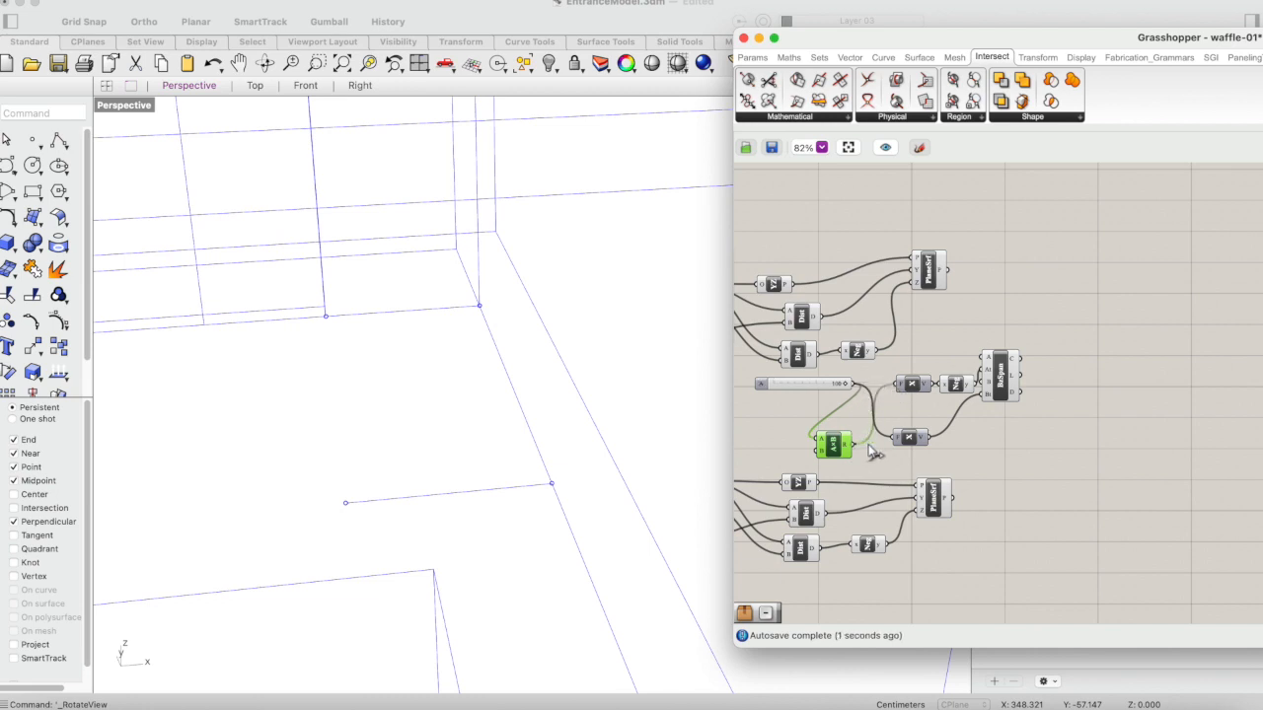
click(1007, 387)
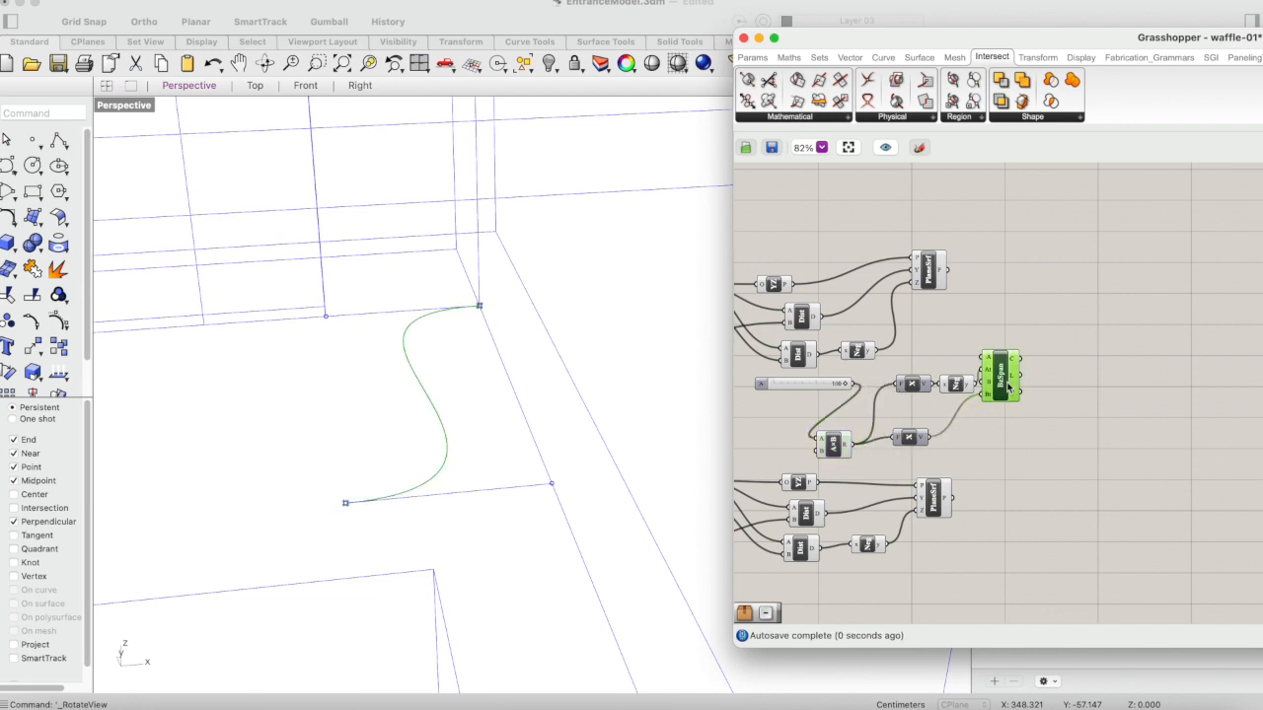
- Add a second number slider set to 500 and connect it to both Unit X factors in place of the multiplication result
click(825, 398)
double_click(824, 398)
text(num)
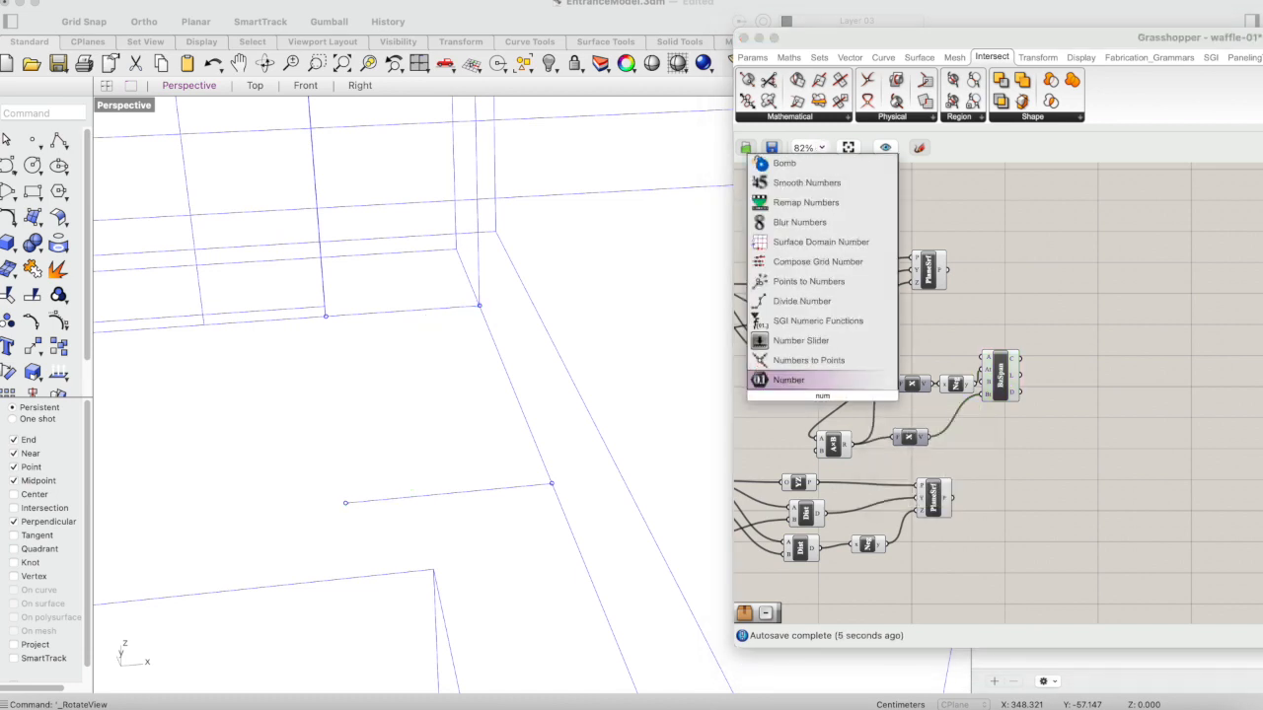
key(BackSpace)
key(BackSpace)
key(BackSpace)
text(5)
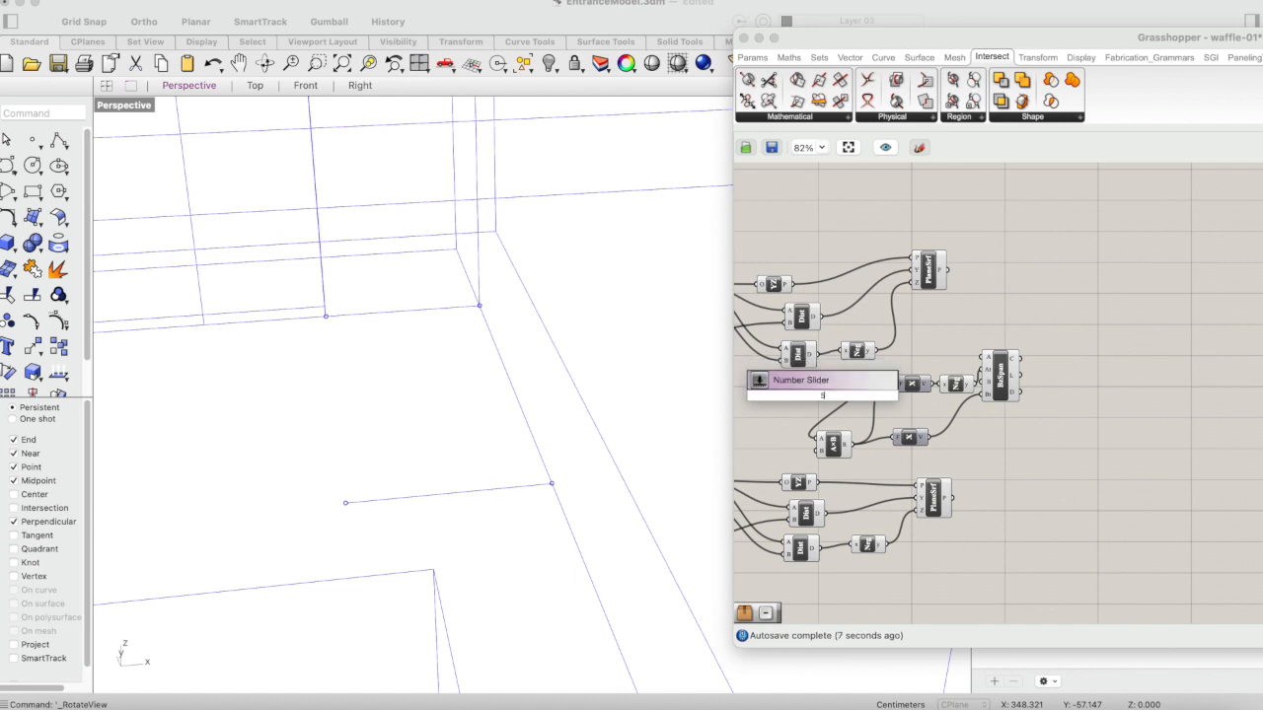
key(BackSpace)
key(BackSpace)
key(Return)
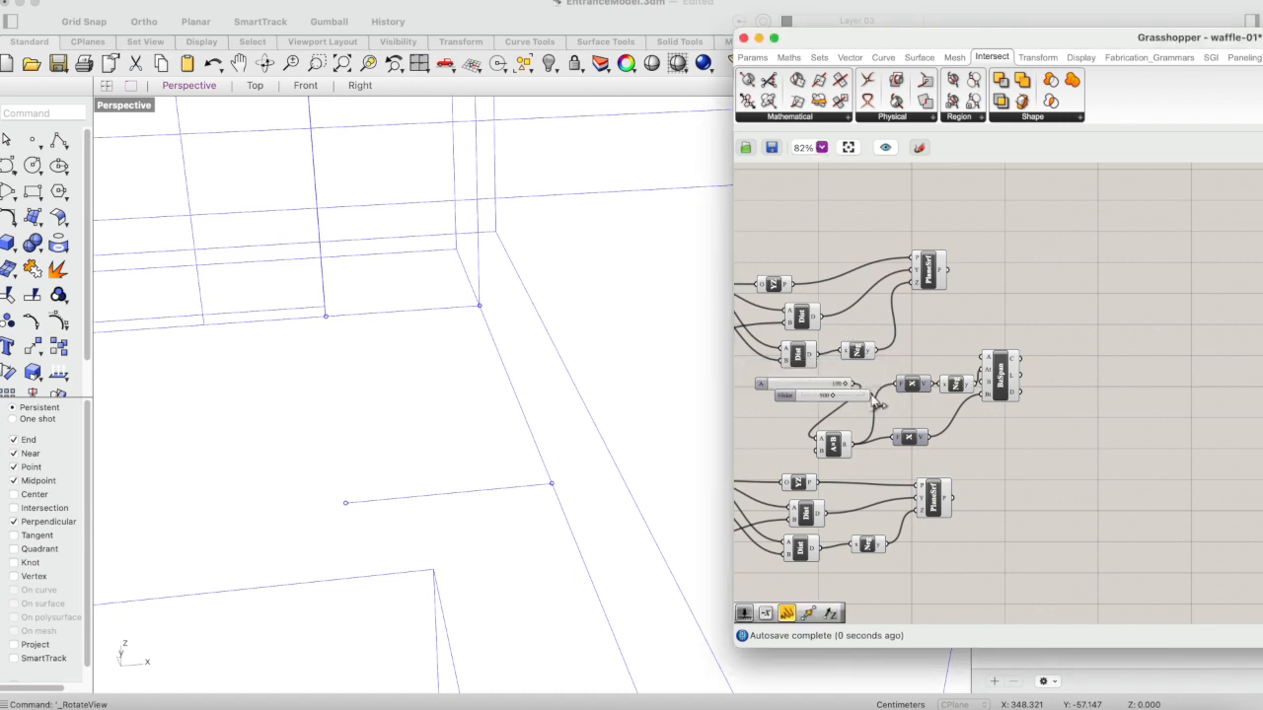
drag(874, 397, 894, 440)
- Delete the Multiplication component and the original number slider, and move the new slider beside the Unit X vectors
click(832, 442)
key(Delete)
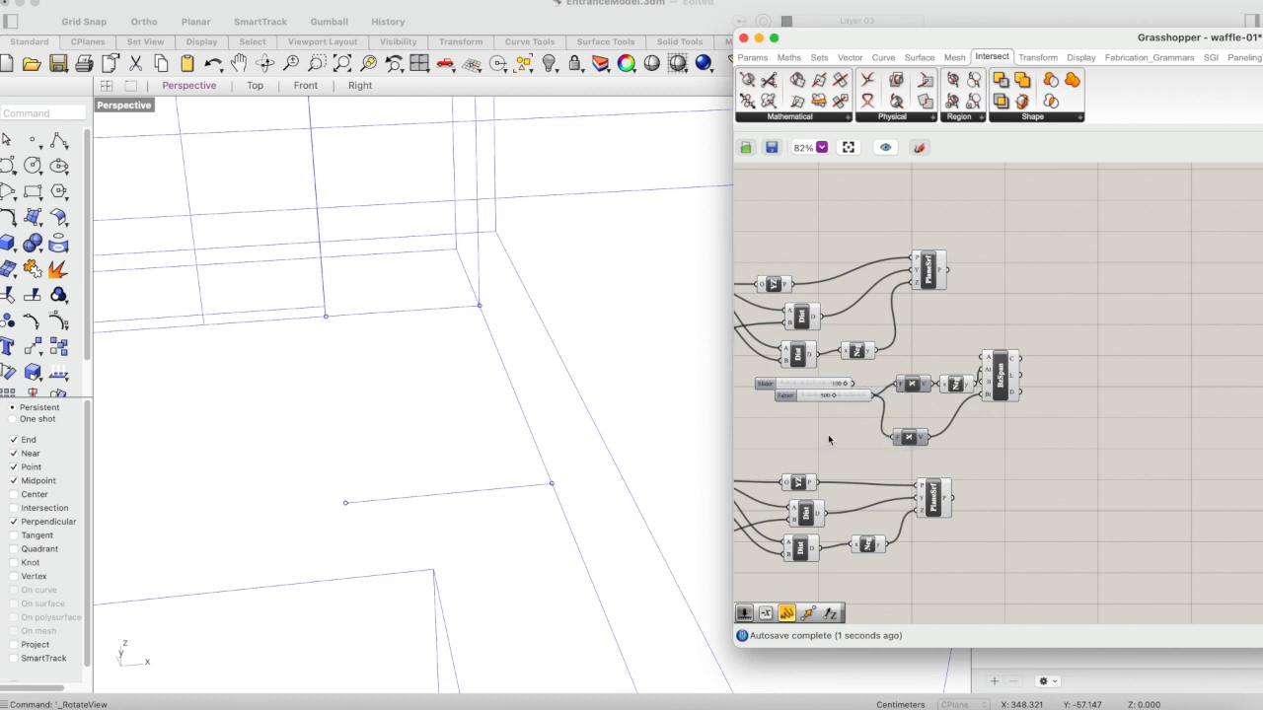
click(830, 386)
key(Delete)
drag(855, 396, 843, 397)
click(999, 382)
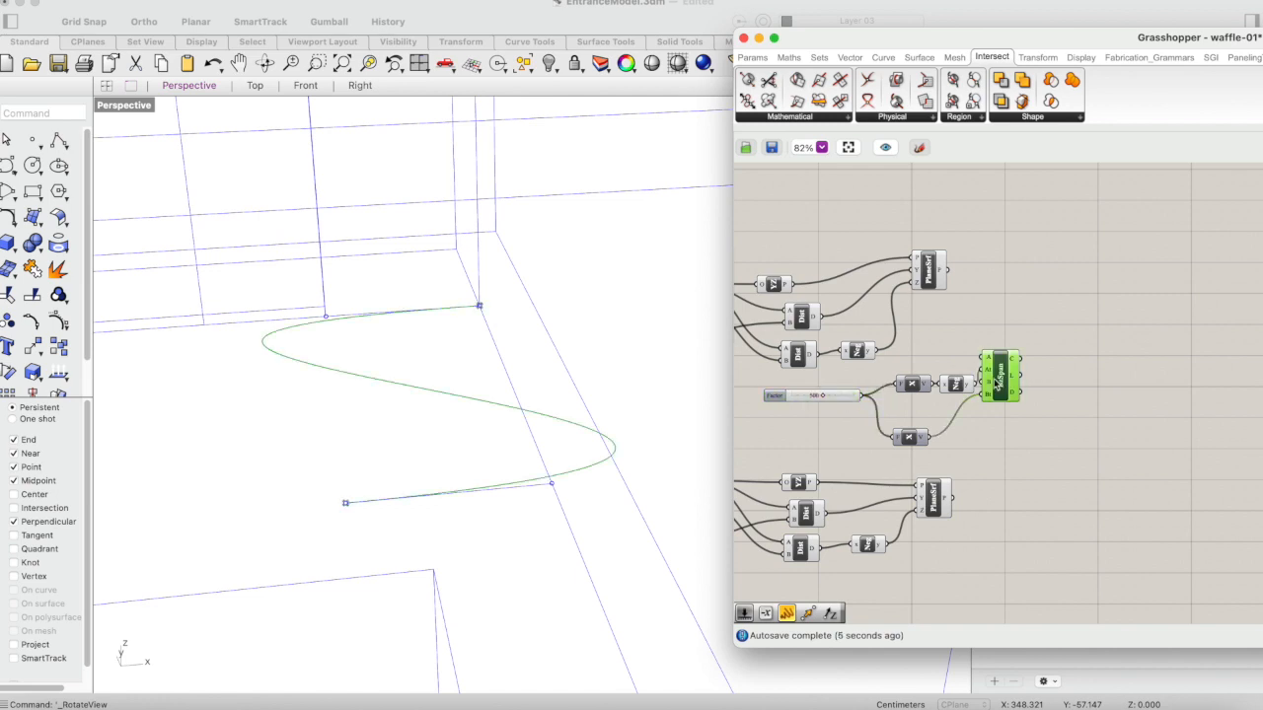
- Lower the Unit X factor slider to 195 and check the Bezier curve's shape in the Perspective view
drag(826, 399, 805, 401)
click(822, 415)
click(1002, 371)
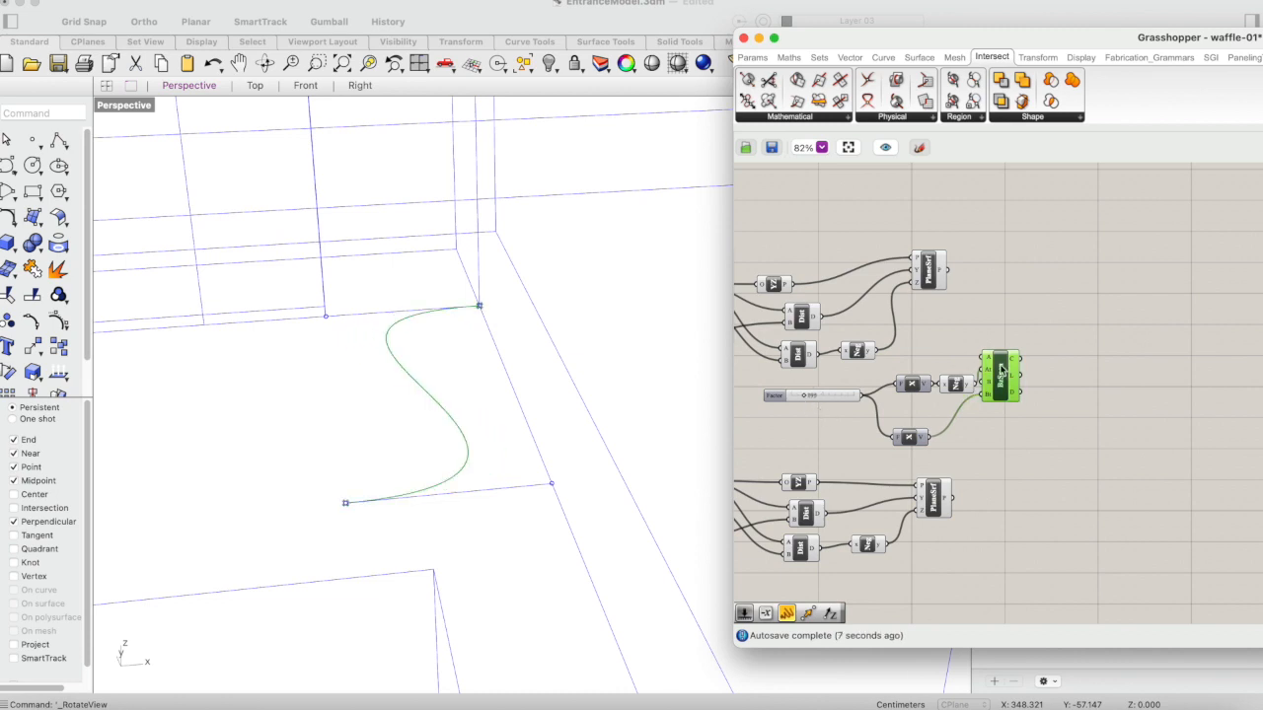
click(264, 64)
mouse_move(338, 279)
mouse_down()
mouse_move(376, 257)
mouse_move(317, 270)
mouse_up()
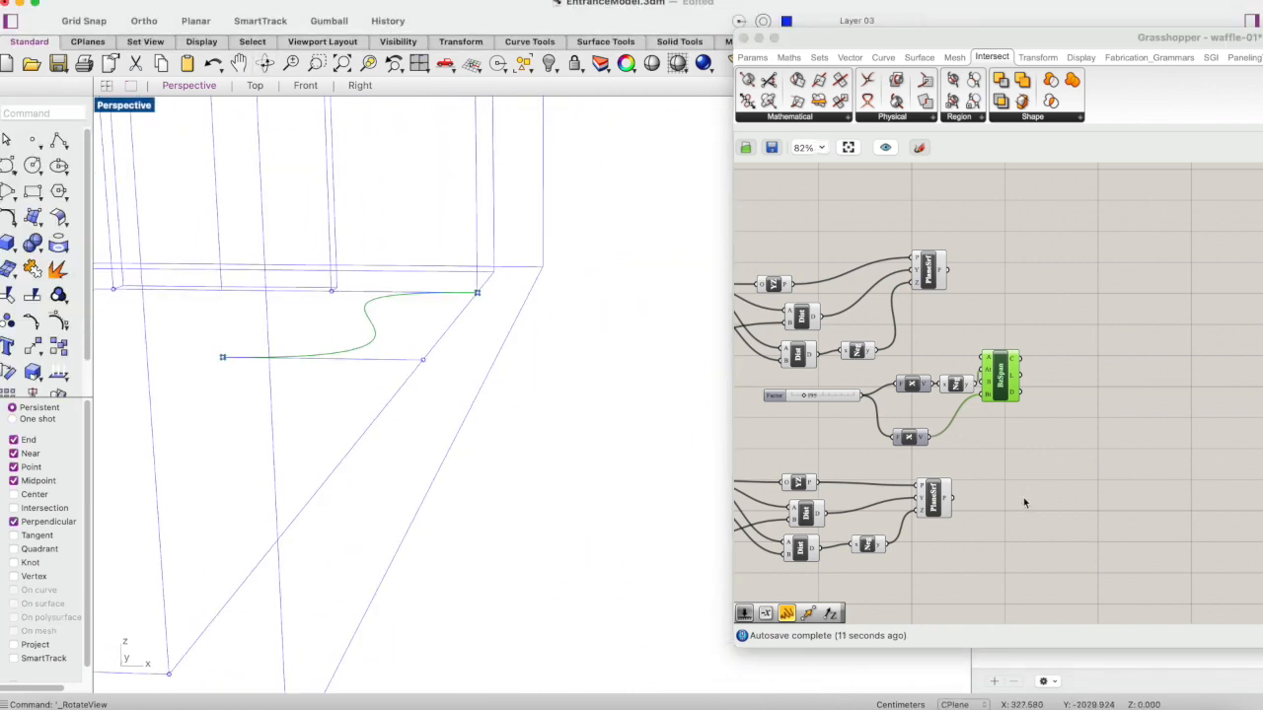
- Add a Move component beside the Bezier Span and connect the span's curve output to its geometry input
double_click(1126, 355)
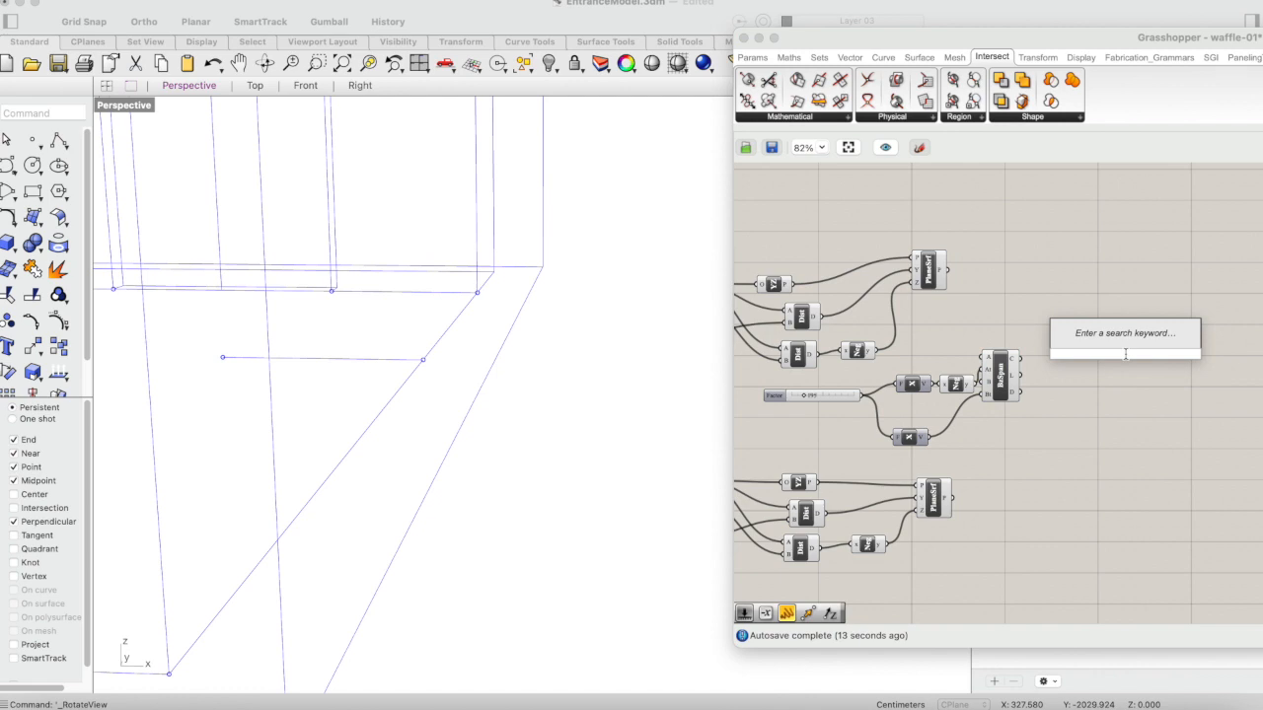
text(move)
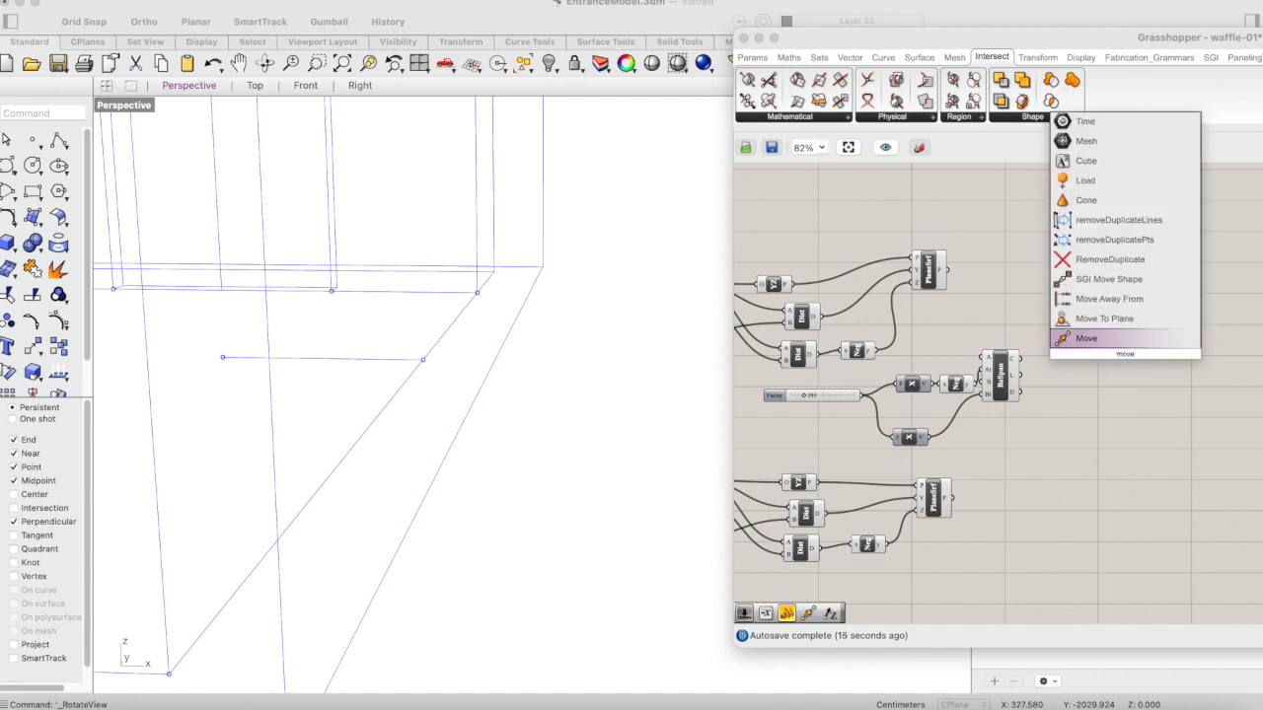
key(Return)
drag(1121, 377, 1107, 371)
drag(1022, 358, 1091, 368)
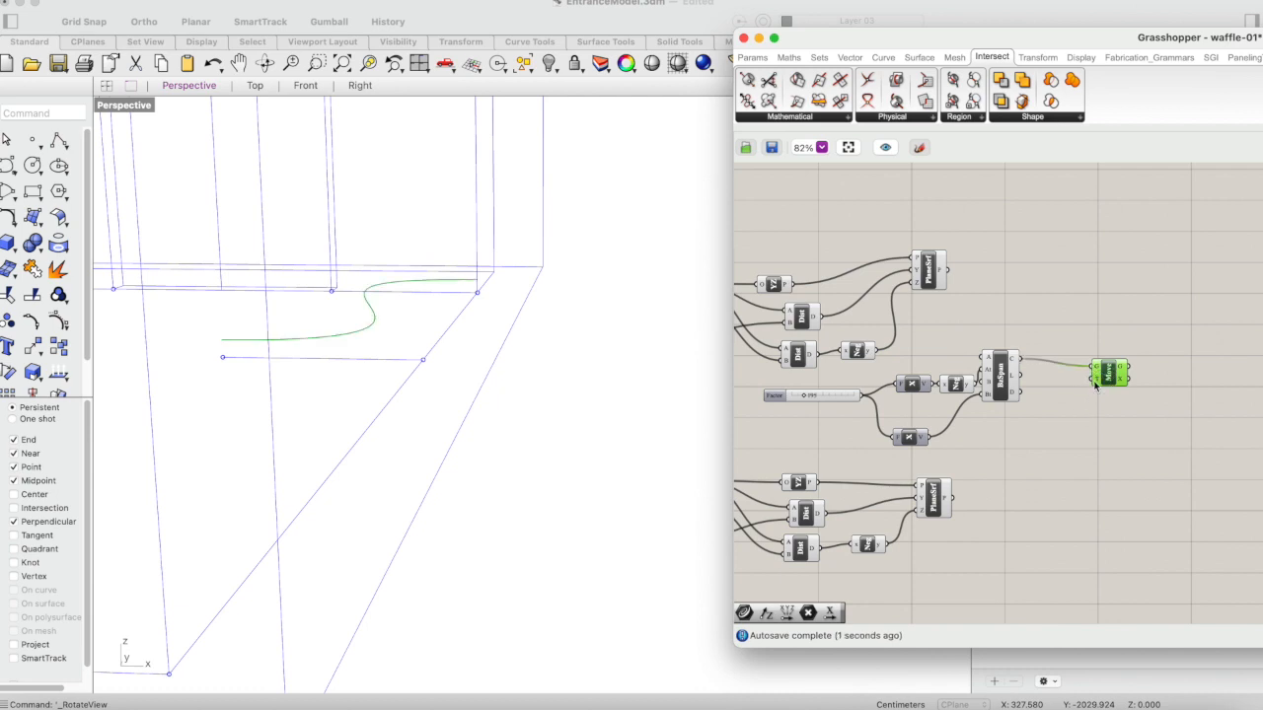
- Add a Unit Z vector below the Move component and place a copy of the factor slider next to it
double_click(1058, 430)
text(z)
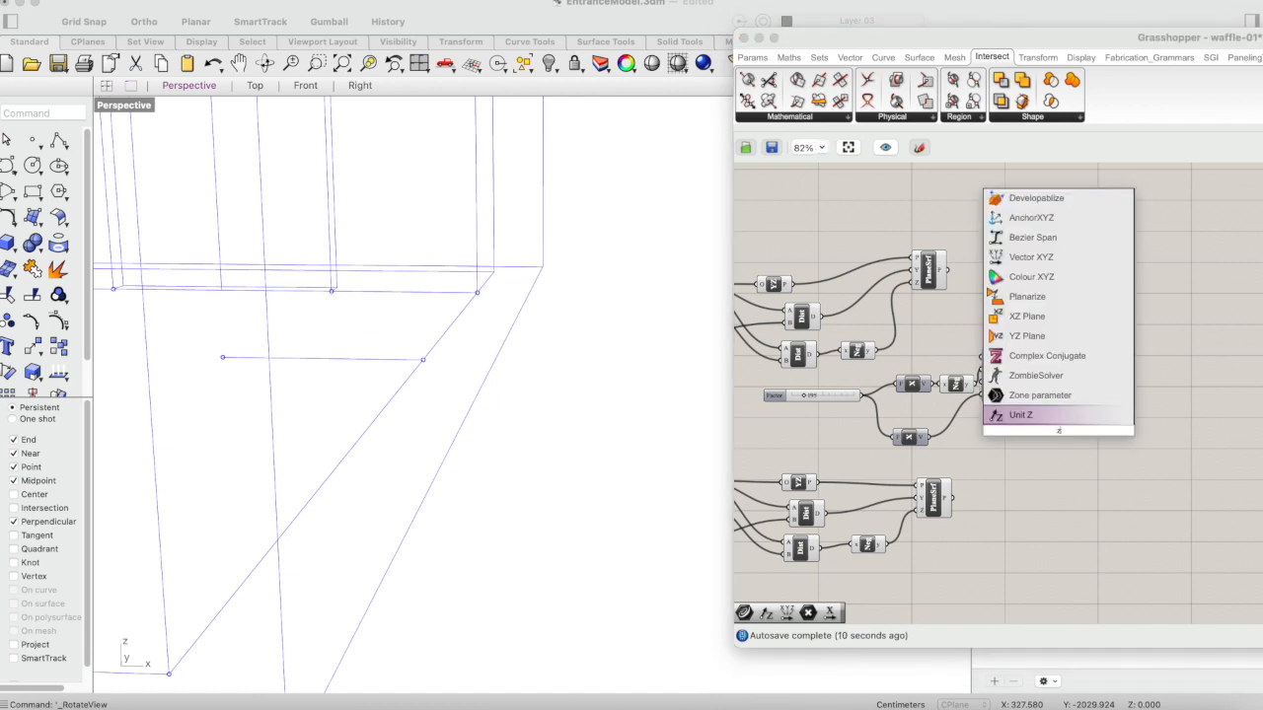
key(Return)
drag(815, 394, 1010, 474)
drag(1061, 435, 1081, 444)
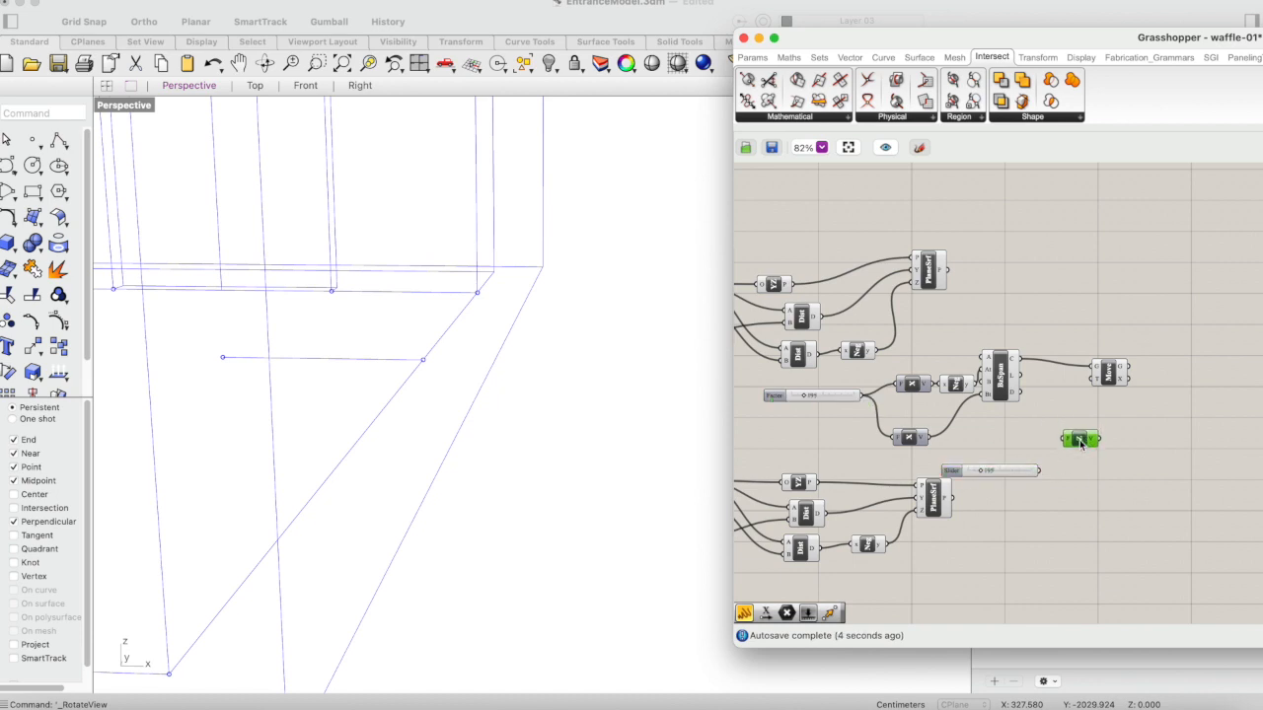
- Set the copied slider to 45, connect it to the Unit Z factor, and feed the Unit Z vector into the Move's translation input
click(998, 471)
scroll(1065, 523, up, 4)
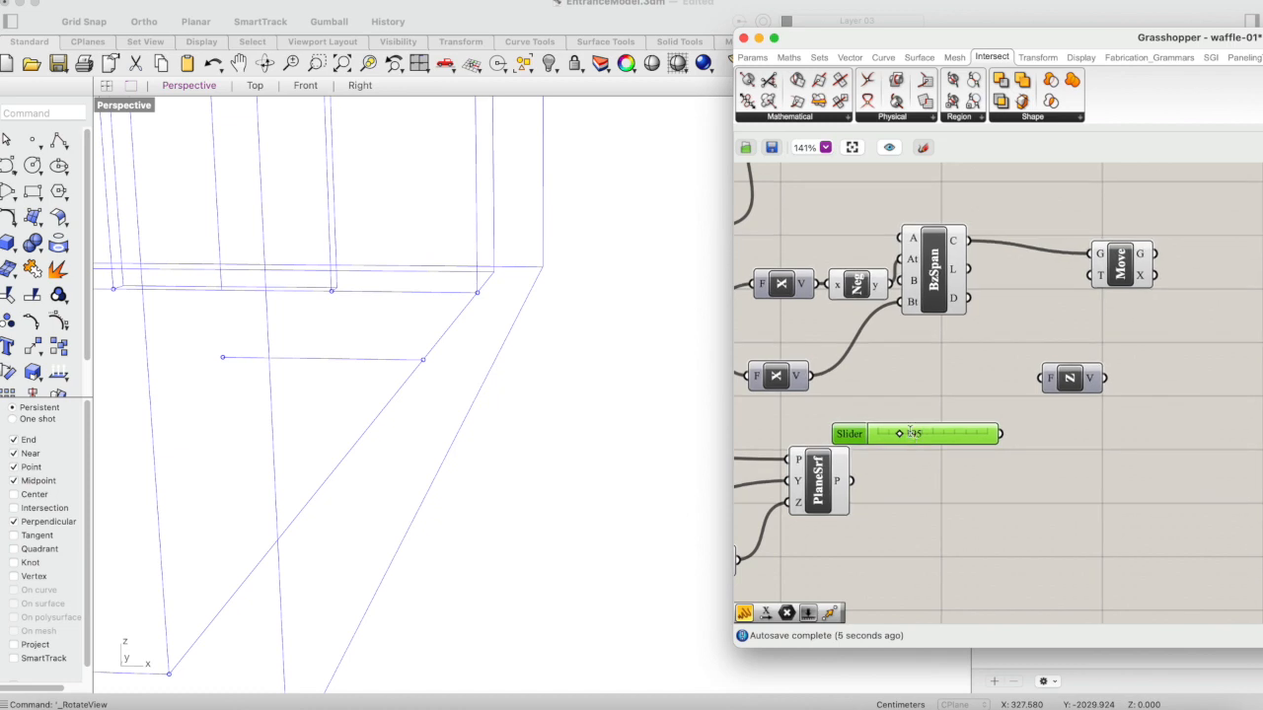
double_click(910, 432)
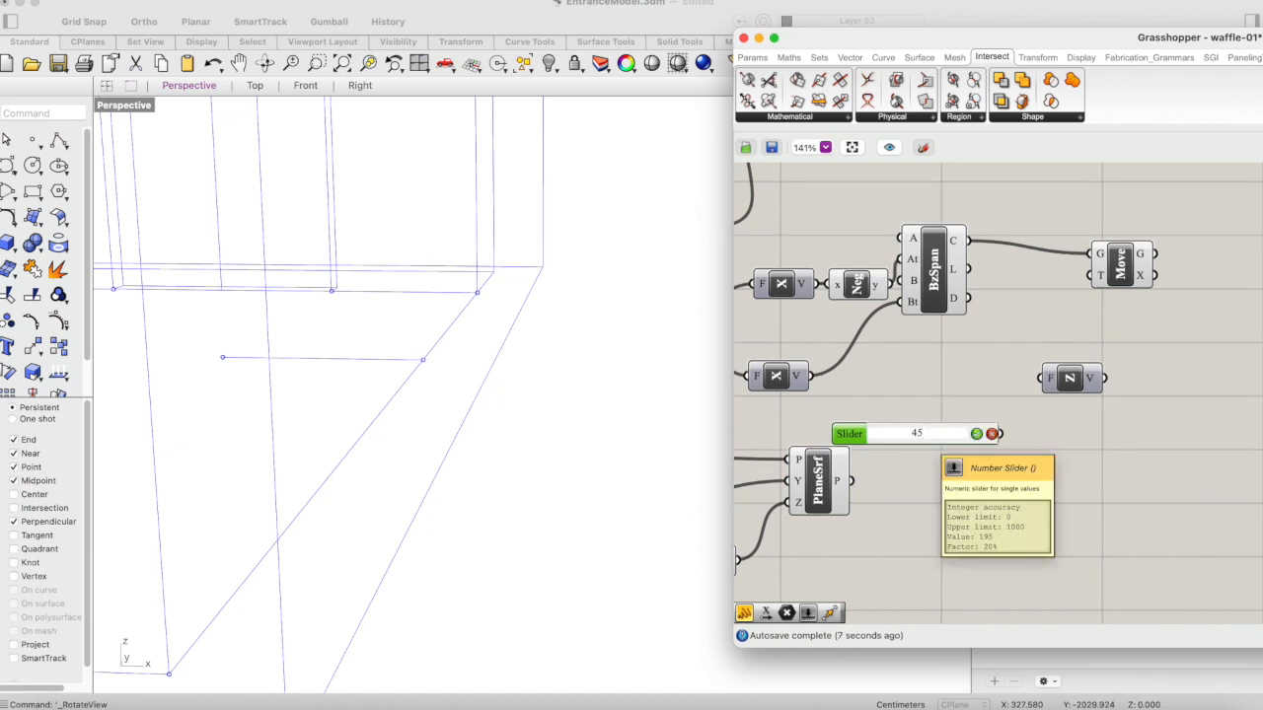
text(45)
key(Return)
drag(999, 435, 1097, 278)
click(1117, 273)
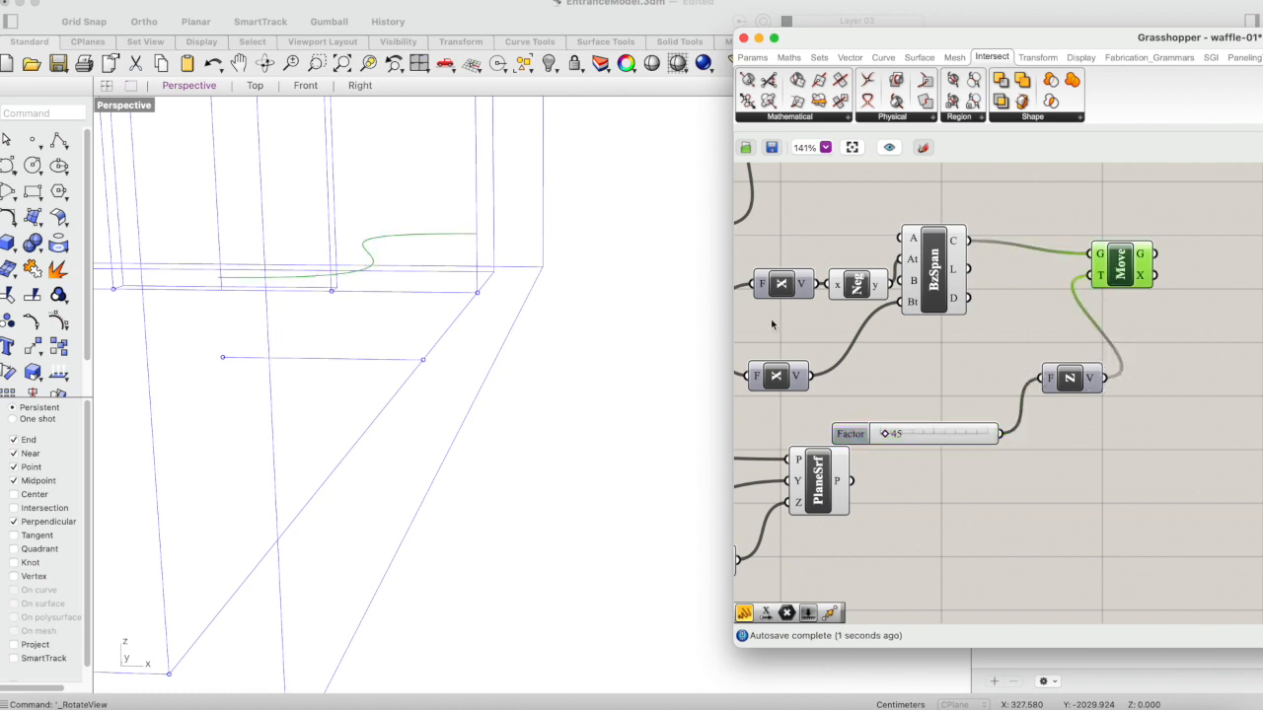
- Examine the moved Bezier curve's height and position relative to the room in the Perspective view
click(580, 283)
scroll(580, 283, down, 10)
right_drag(580, 283, 579, 282)
scroll(579, 282, up, 6)
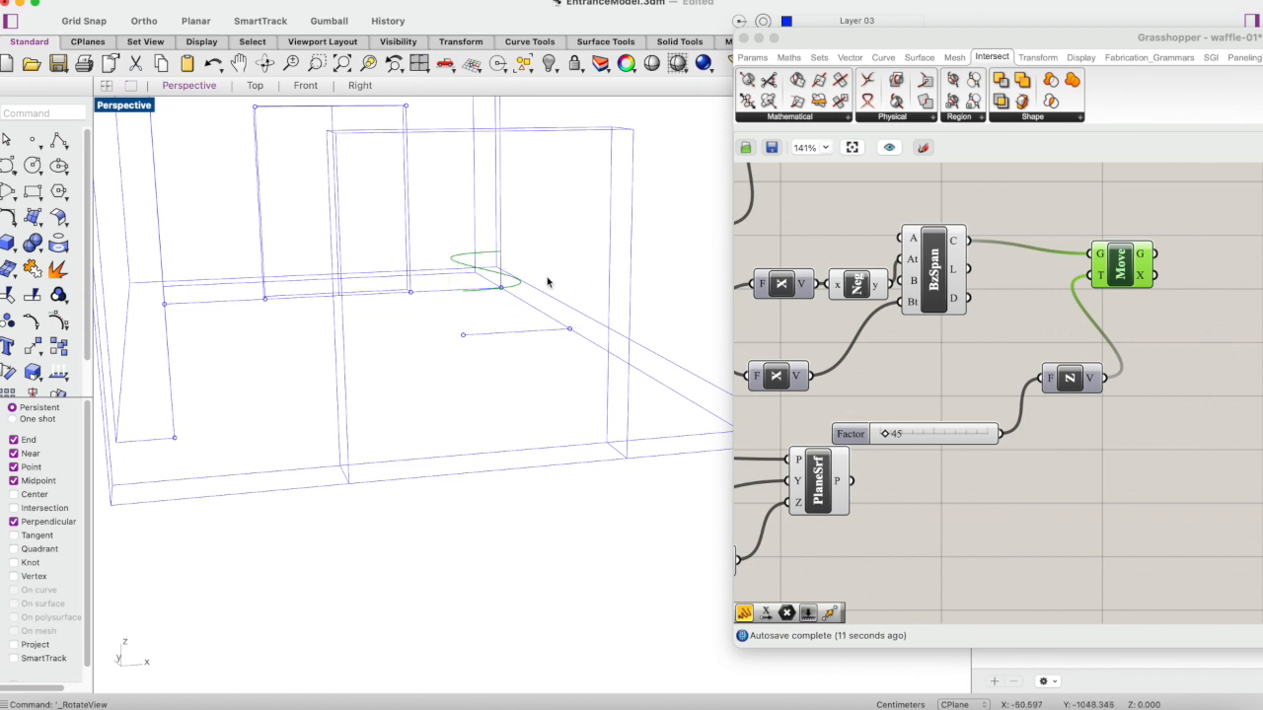
click(264, 63)
drag(517, 253, 533, 219)
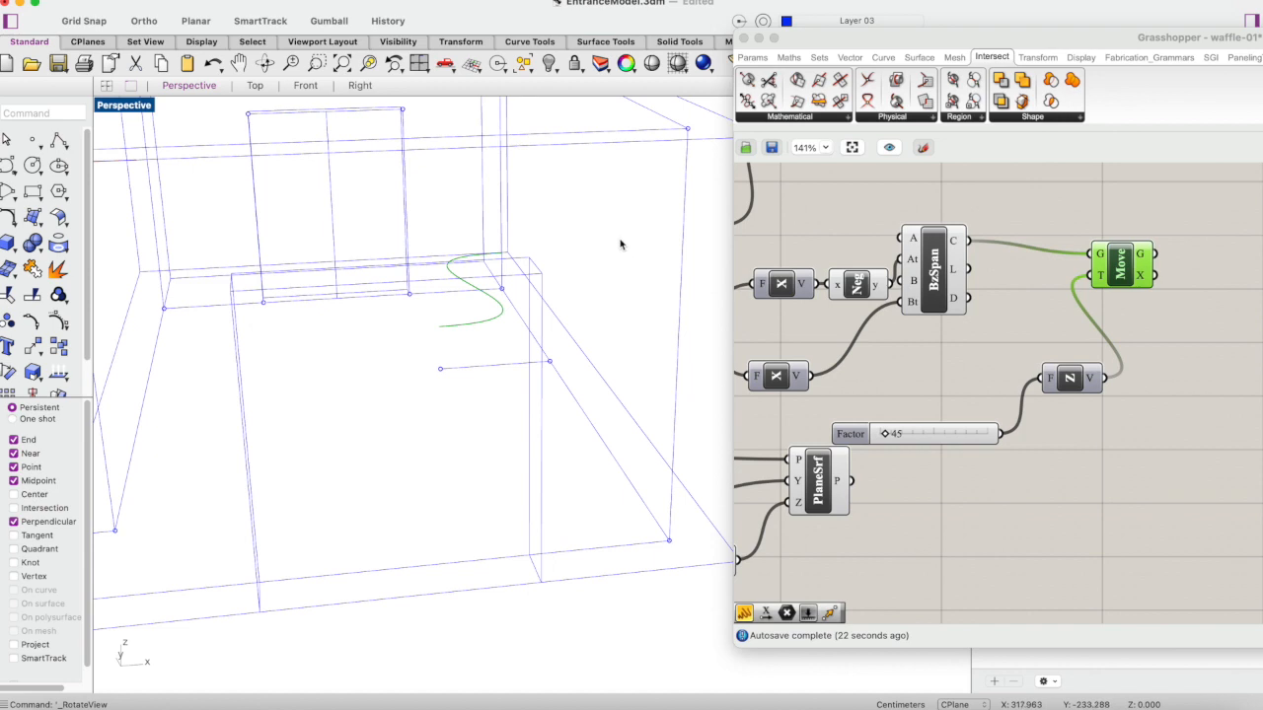
- Move the Unit Z vector and its factor slider up, closer to the Move component
drag(1071, 378, 1052, 296)
drag(965, 443, 1000, 351)
click(1000, 422)
- Select the Bezier Span chain with its vectors, both factor sliders and Move, and shift it clear of the Plane Surface components
scroll(1068, 425, down, 5)
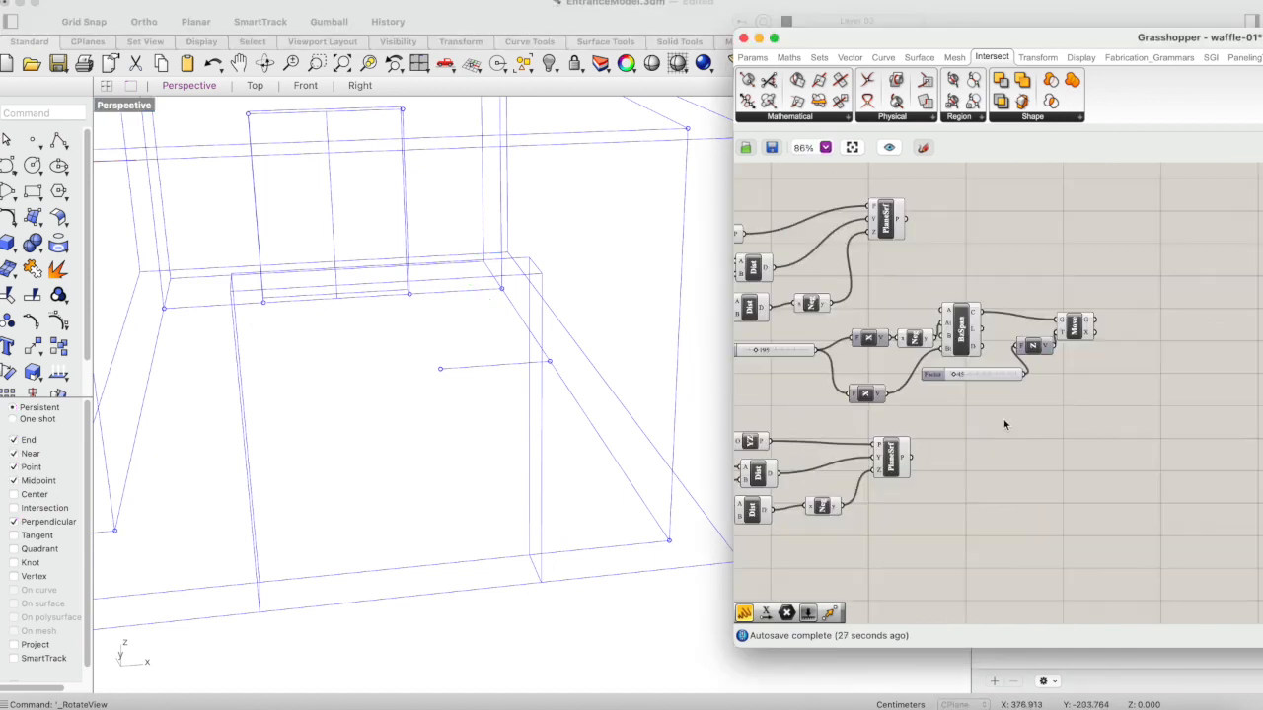
scroll(1064, 408, up, 3)
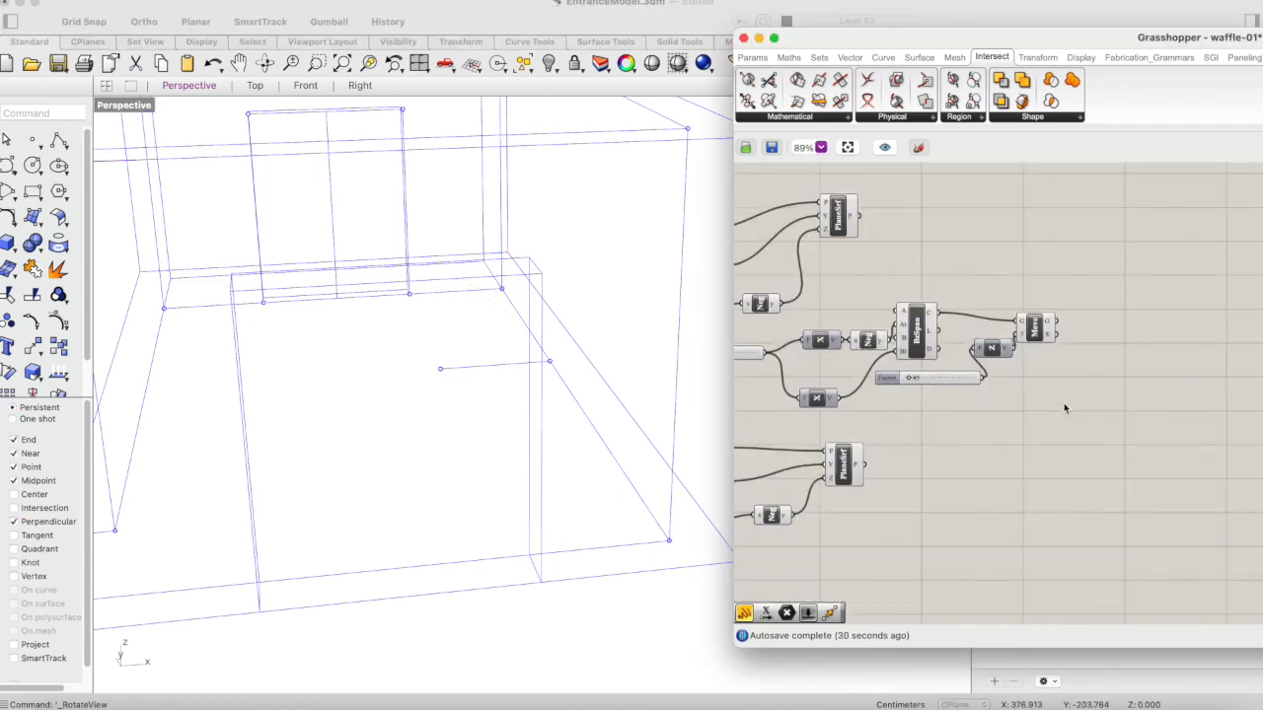
drag(1087, 310, 782, 432)
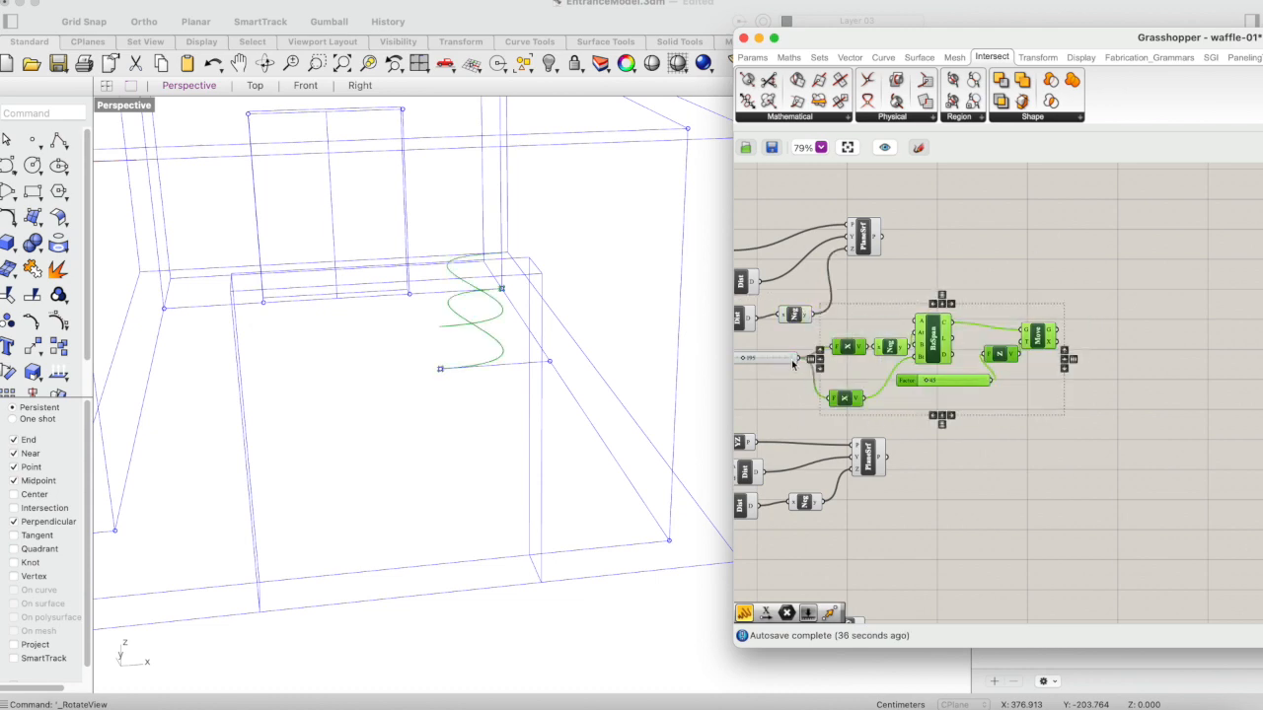
shift+click(795, 357)
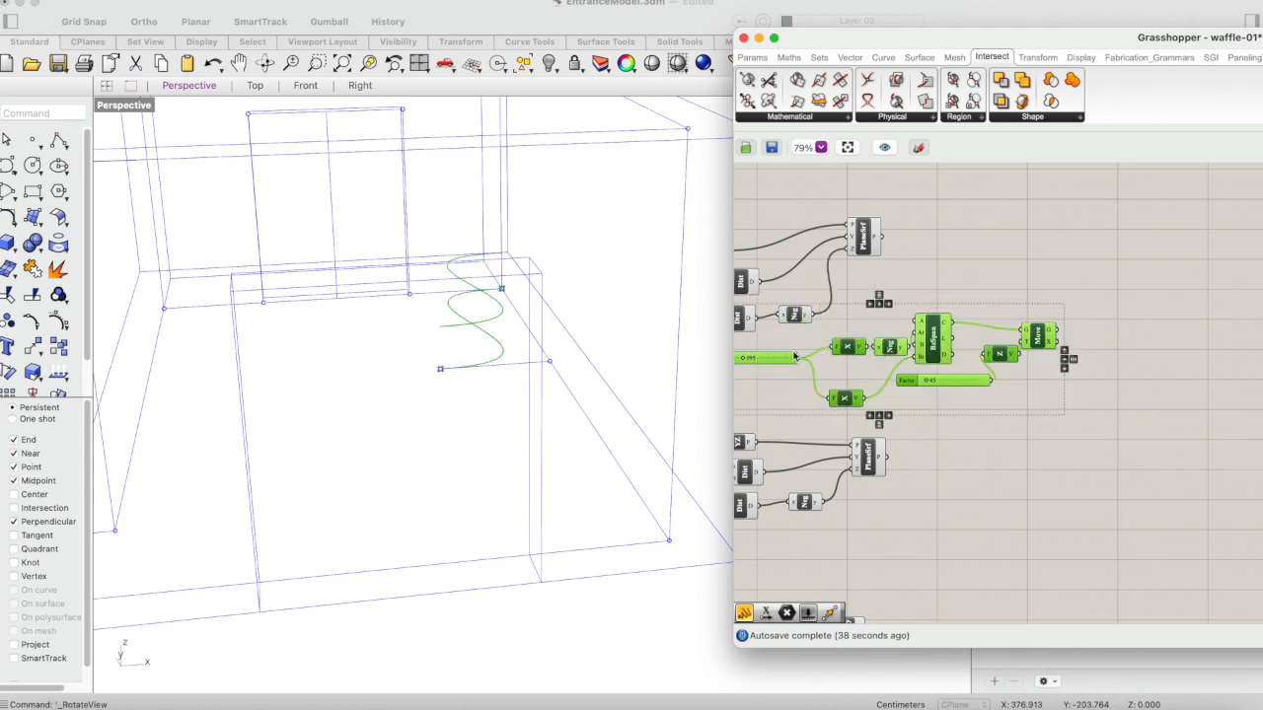
drag(848, 342, 1026, 355)
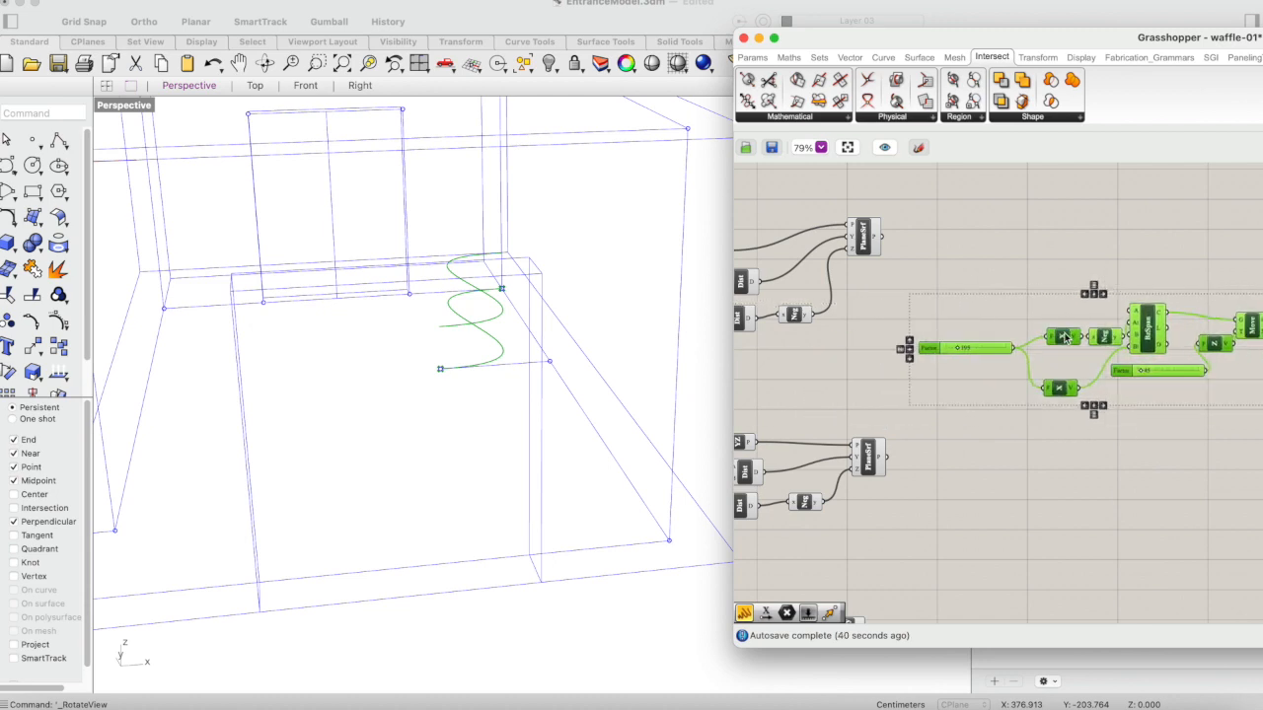
- Adjust the selected Bezier Span chain's position on the empty canvas and group its components
scroll(1026, 357, down, 5)
scroll(1026, 357, down, 1)
right_drag(1026, 357, 945, 385)
mouse_move(980, 364)
mouse_down()
mouse_move(1022, 353)
mouse_move(996, 358)
mouse_up()
scroll(996, 361, up, 4)
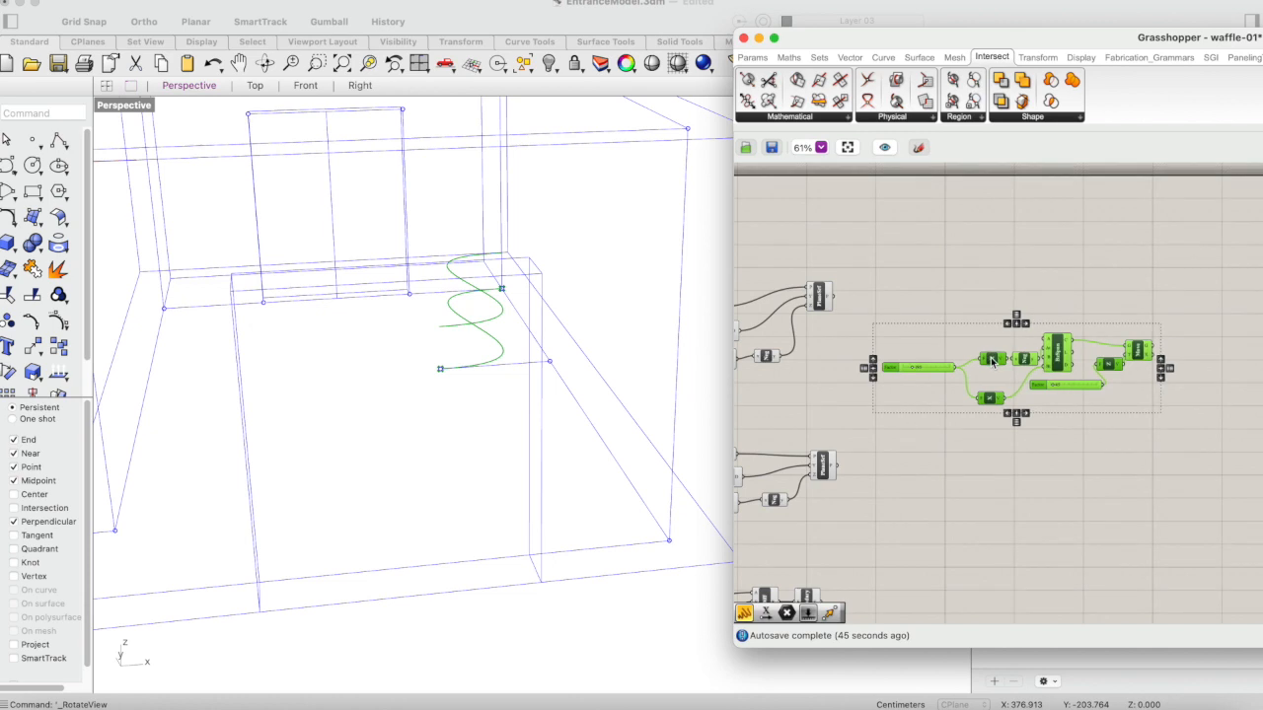
right_click(894, 345)
click(933, 470)
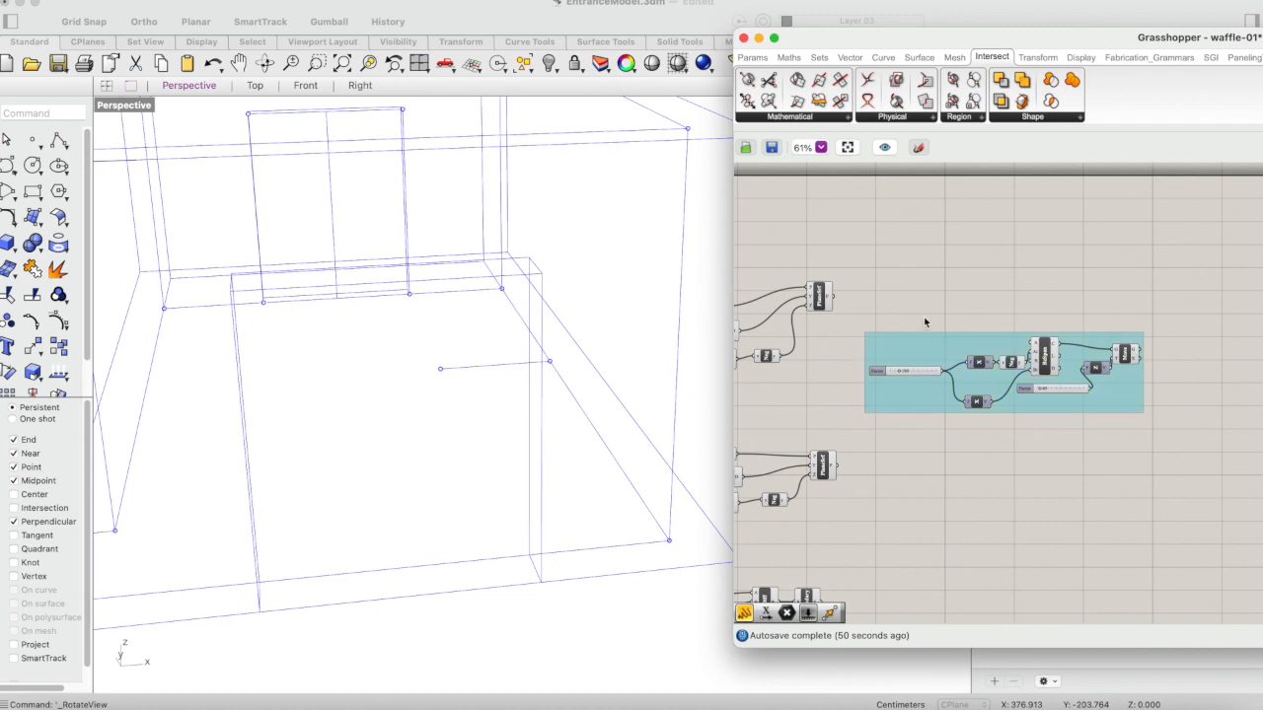
- Add a Scribble above the group with the text "Sitting Position - Attractor points"
double_click(924, 322)
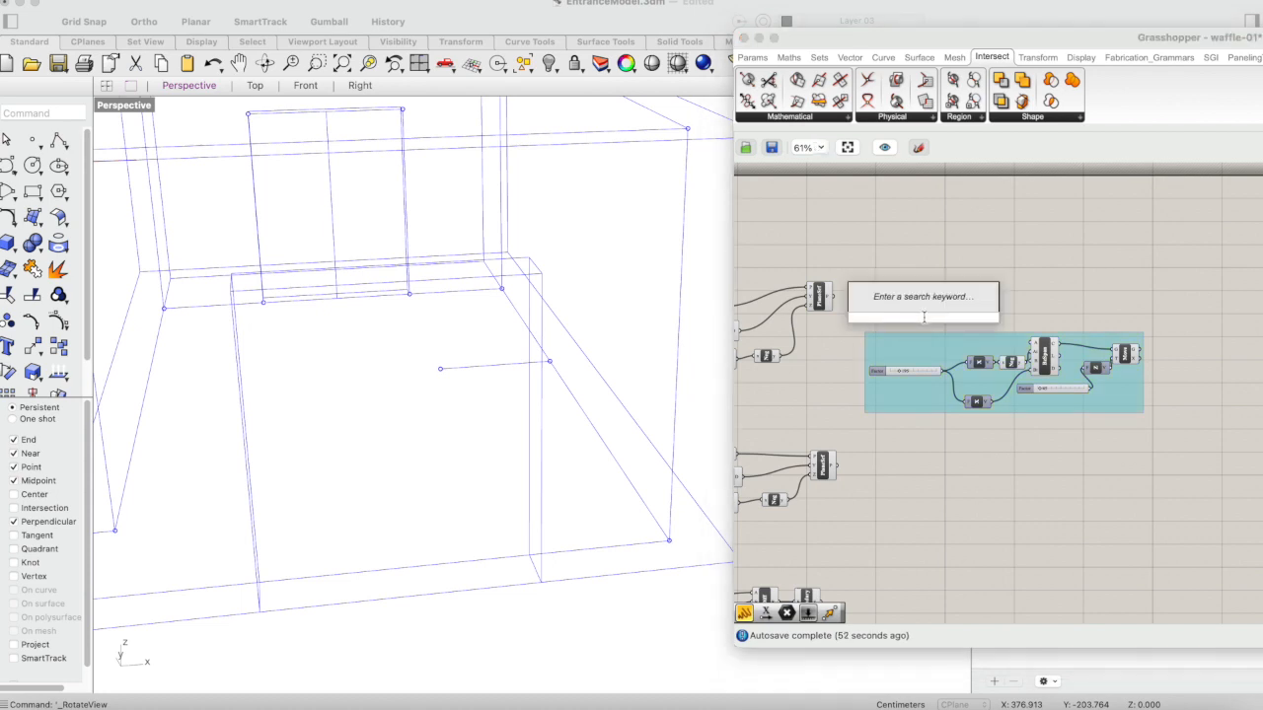
text(scrib)
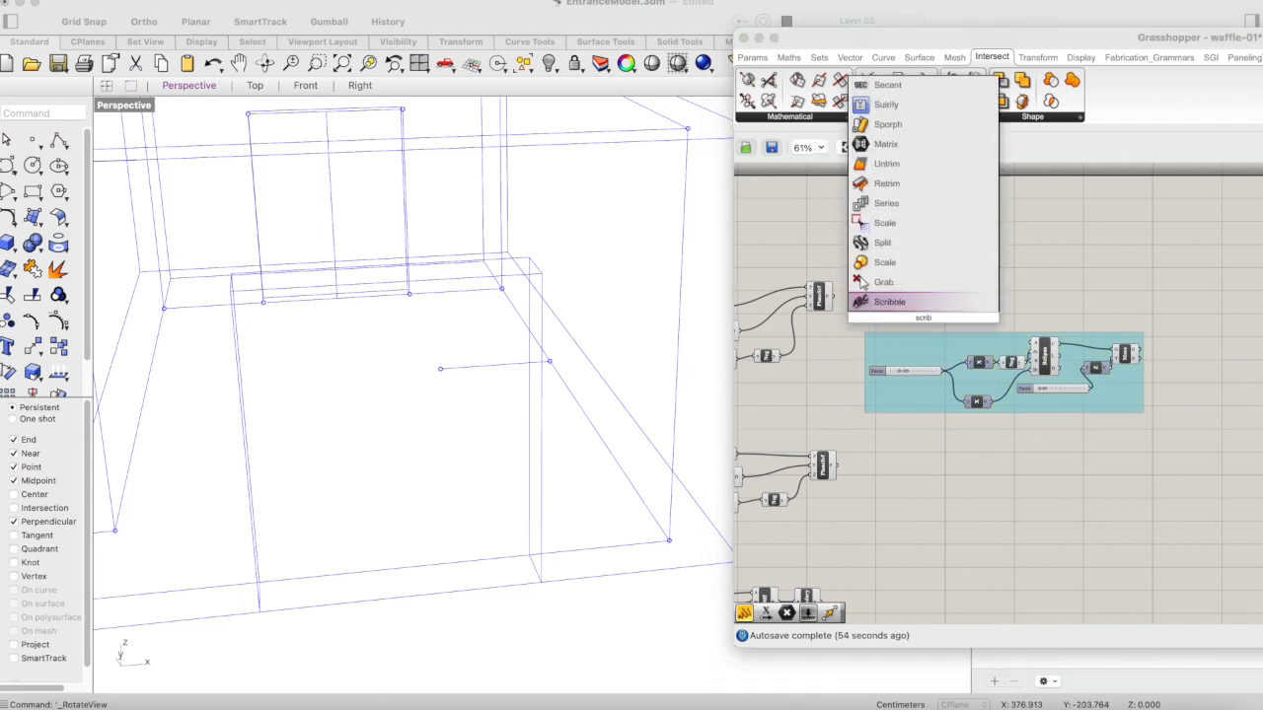
key(Return)
double_click(921, 319)
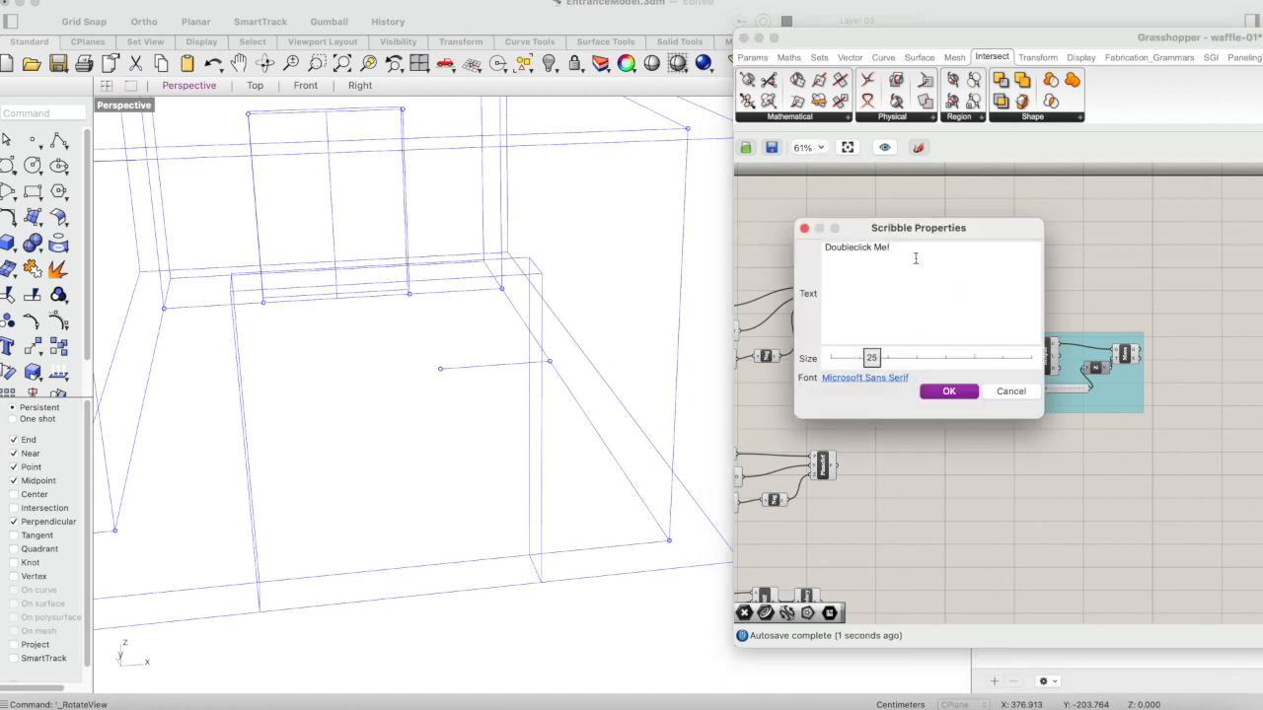
drag(889, 248, 820, 249)
text(Sitting Position - Attractor)
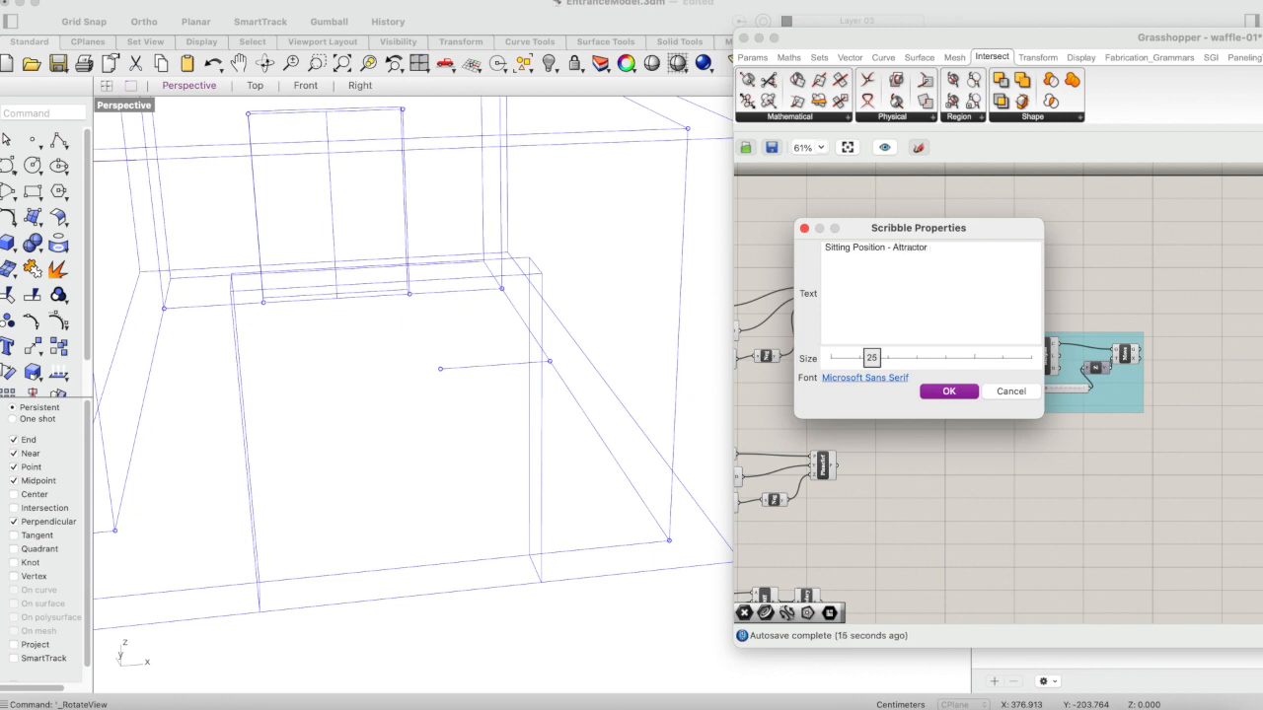
text(nts)
click(948, 391)
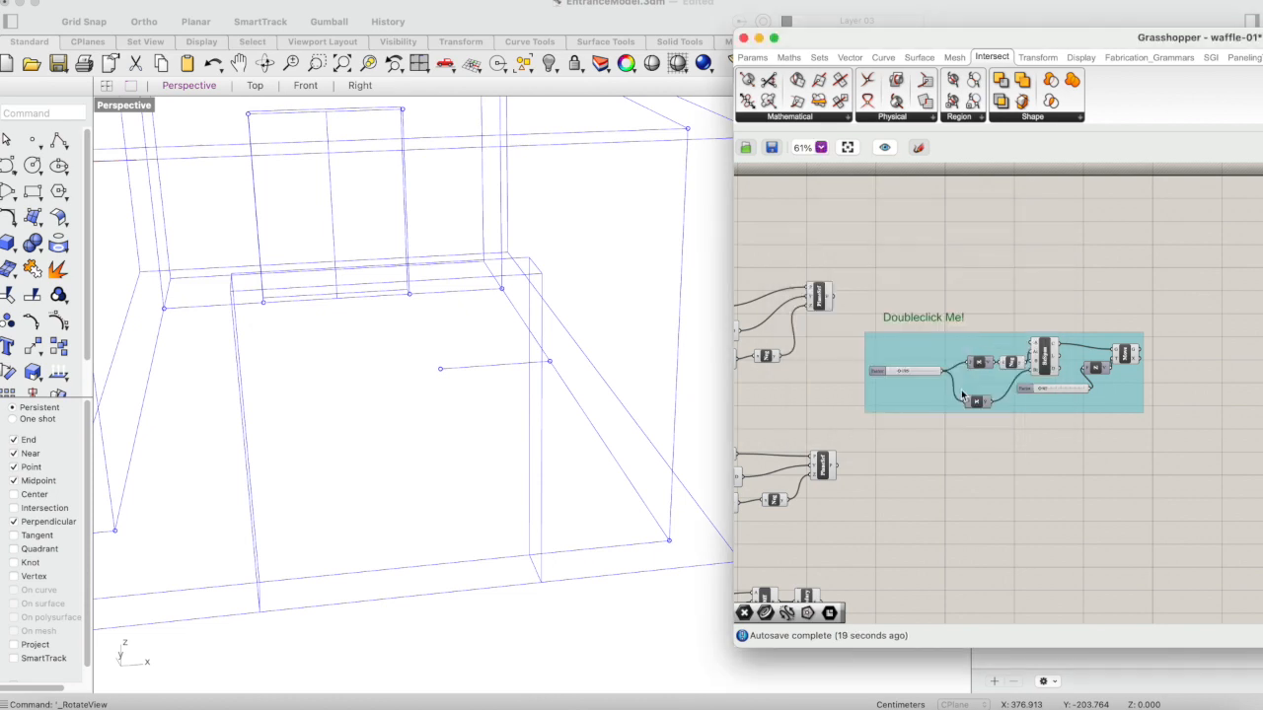
- Add the Scribble label to the Bezier Span group
right_click(925, 343)
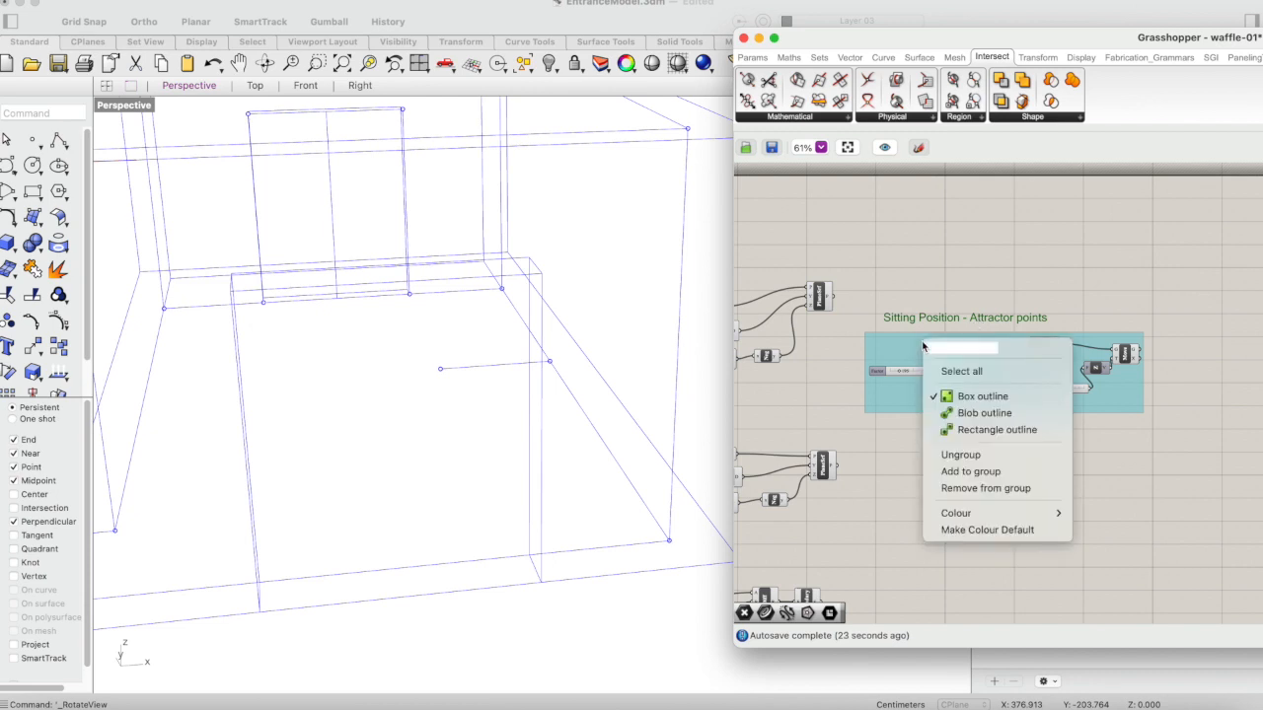
click(953, 474)
click(953, 506)
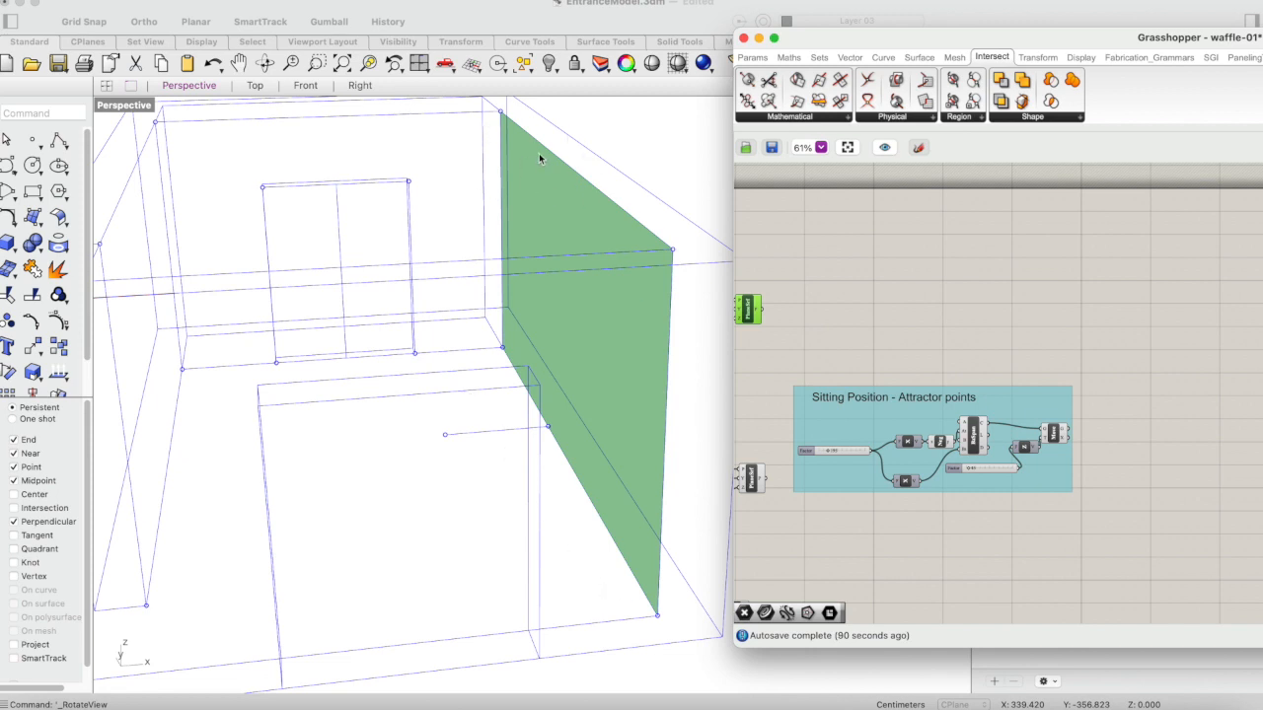
- Place a Divide Surface component beside the upper Plane Surface component
double_click(795, 314)
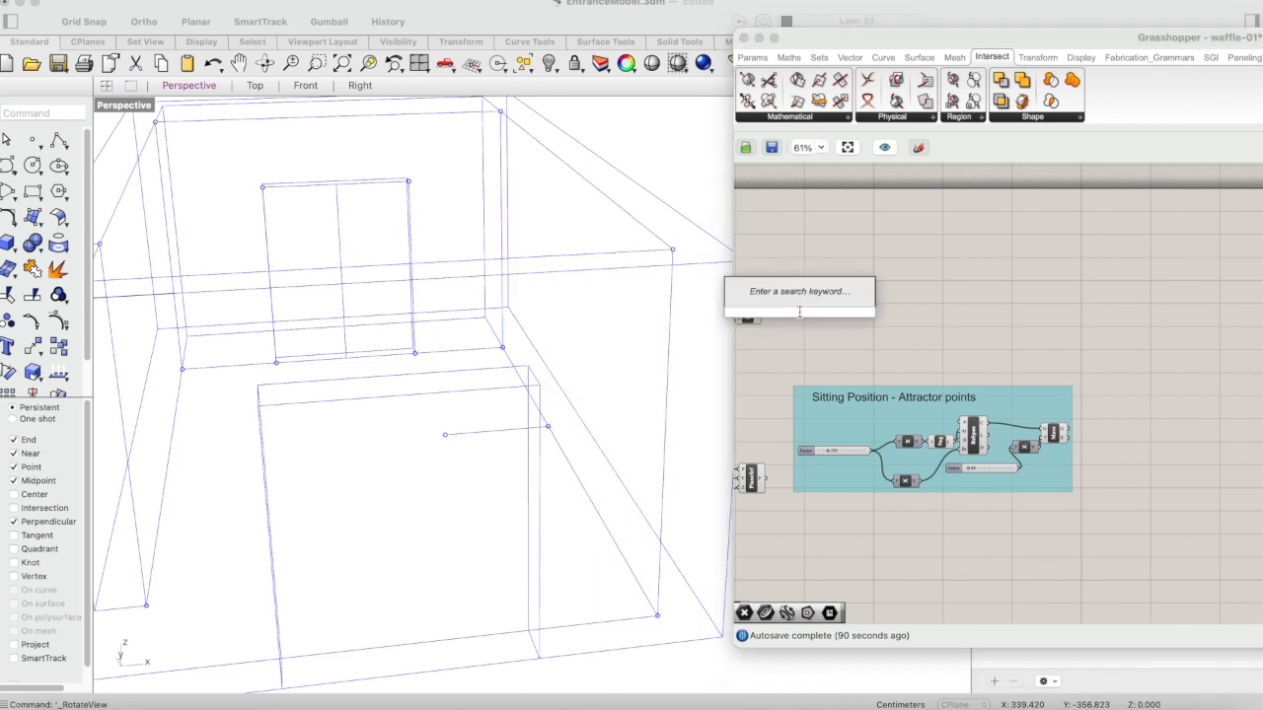
text(div)
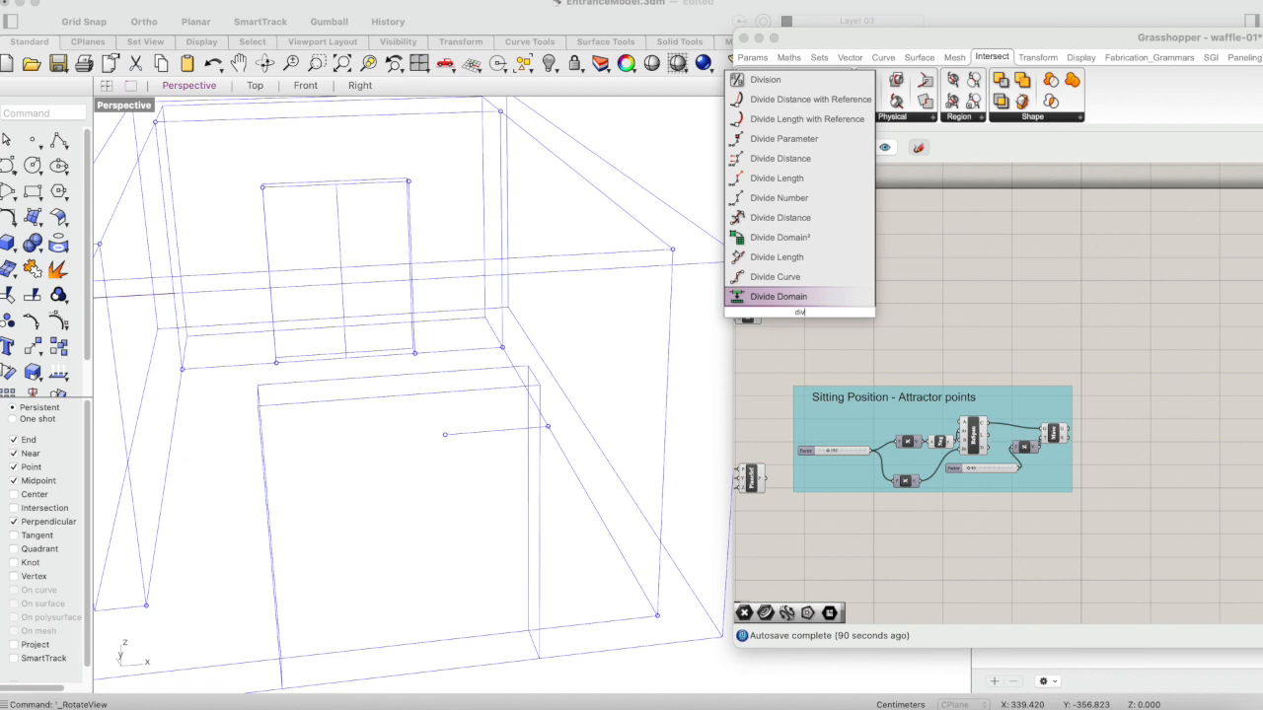
text(ide)
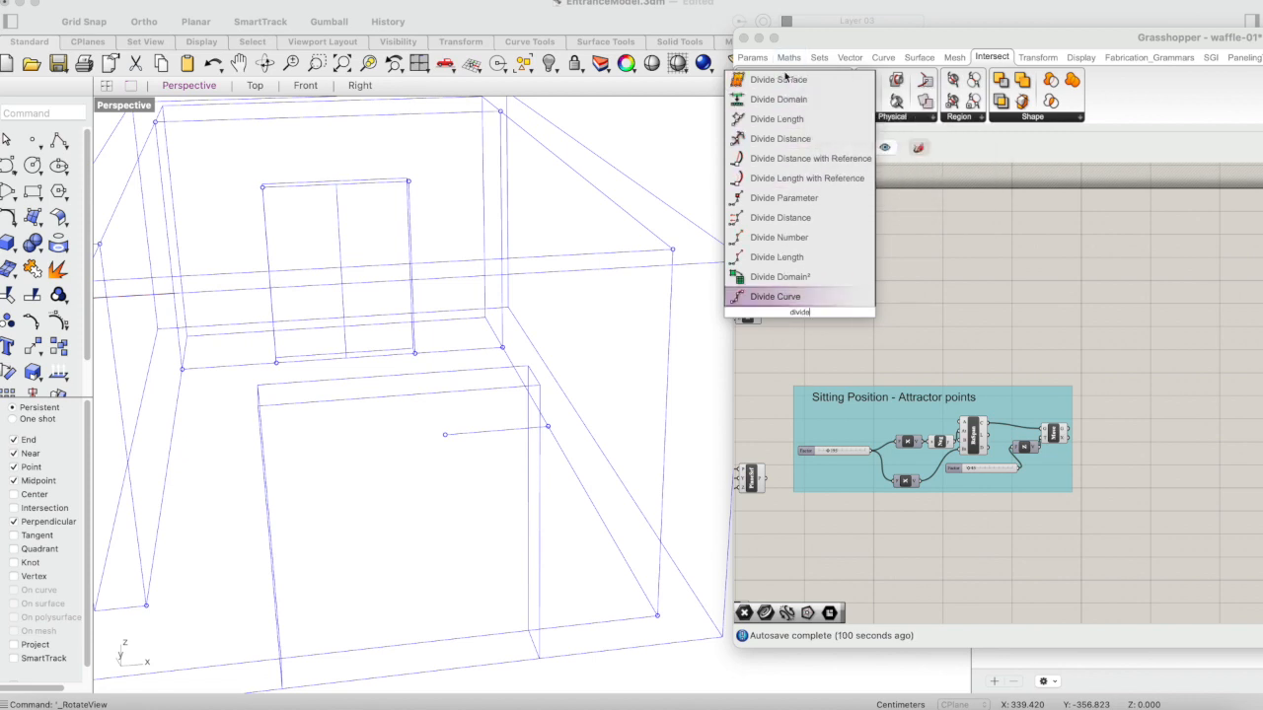
click(784, 79)
click(814, 313)
drag(819, 317, 810, 322)
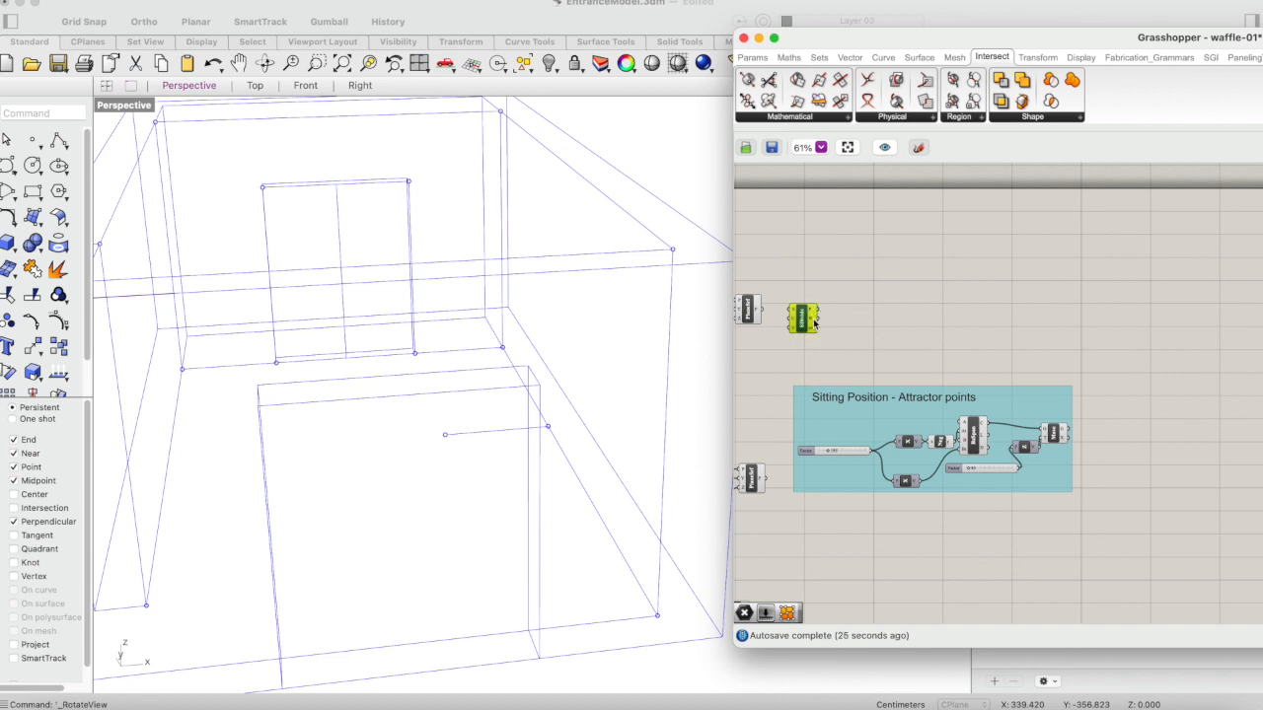
- Connect the upper Plane Surface's output to the Divide Surface's surface input
mouse_move(811, 312)
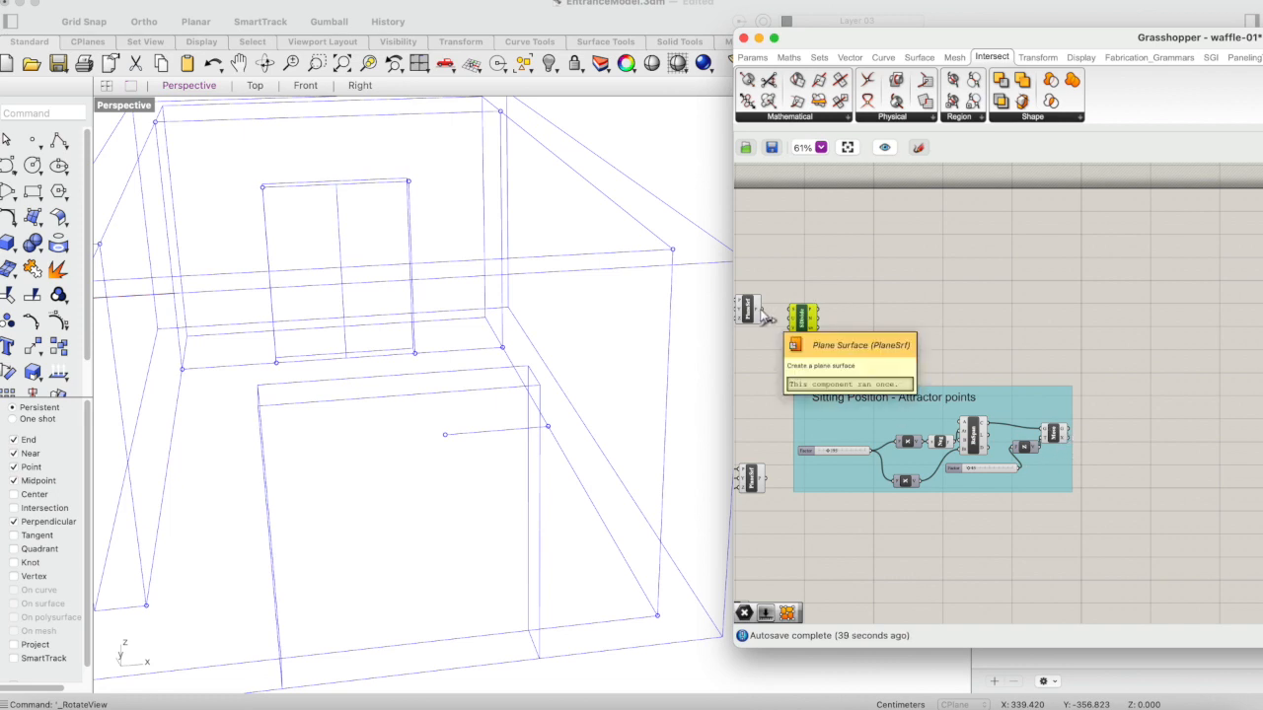
drag(763, 310, 789, 310)
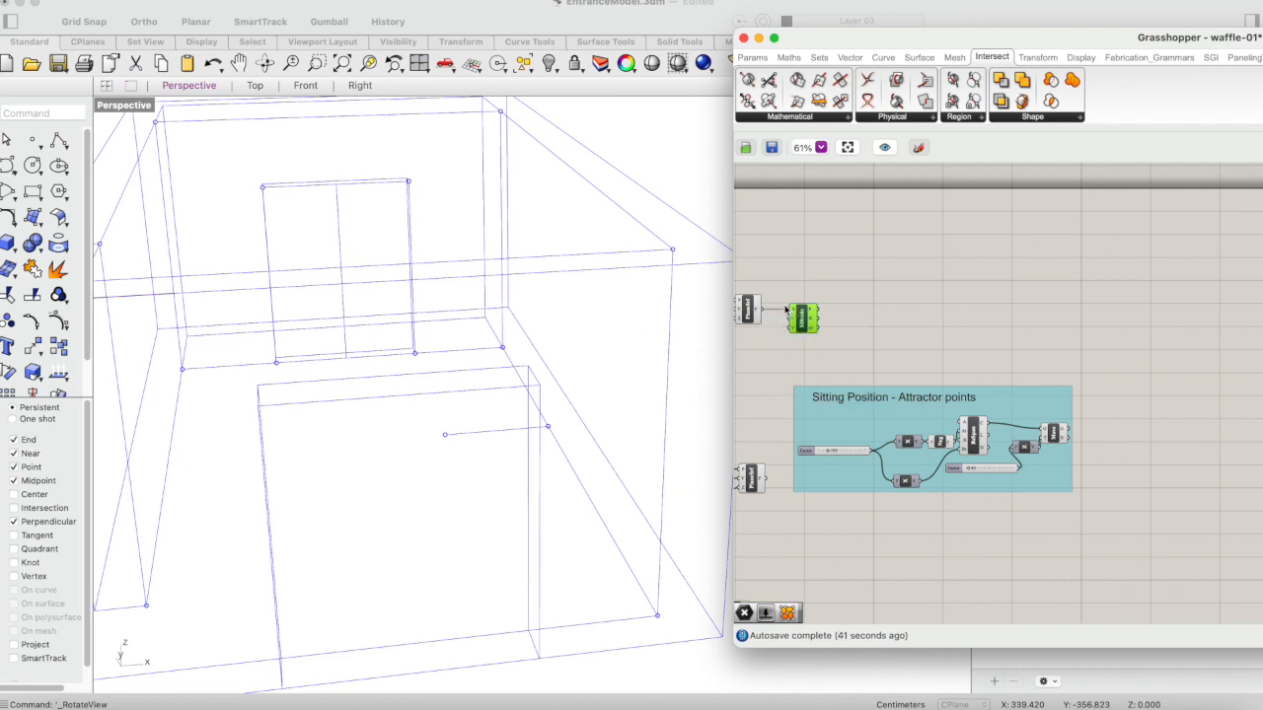
scroll(785, 346, left, 3)
scroll(784, 345, up, 4)
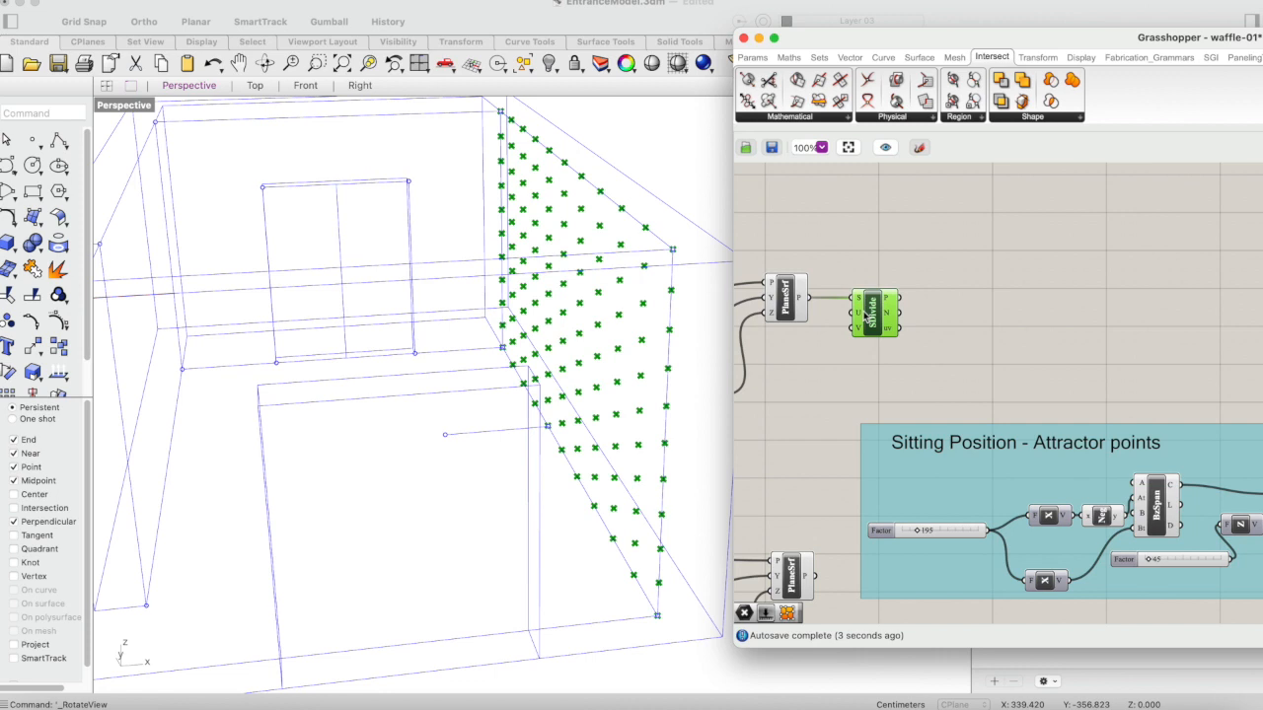
- Check the wall's division points against the moved Bezier curve in the Perspective view
mouse_move(863, 316)
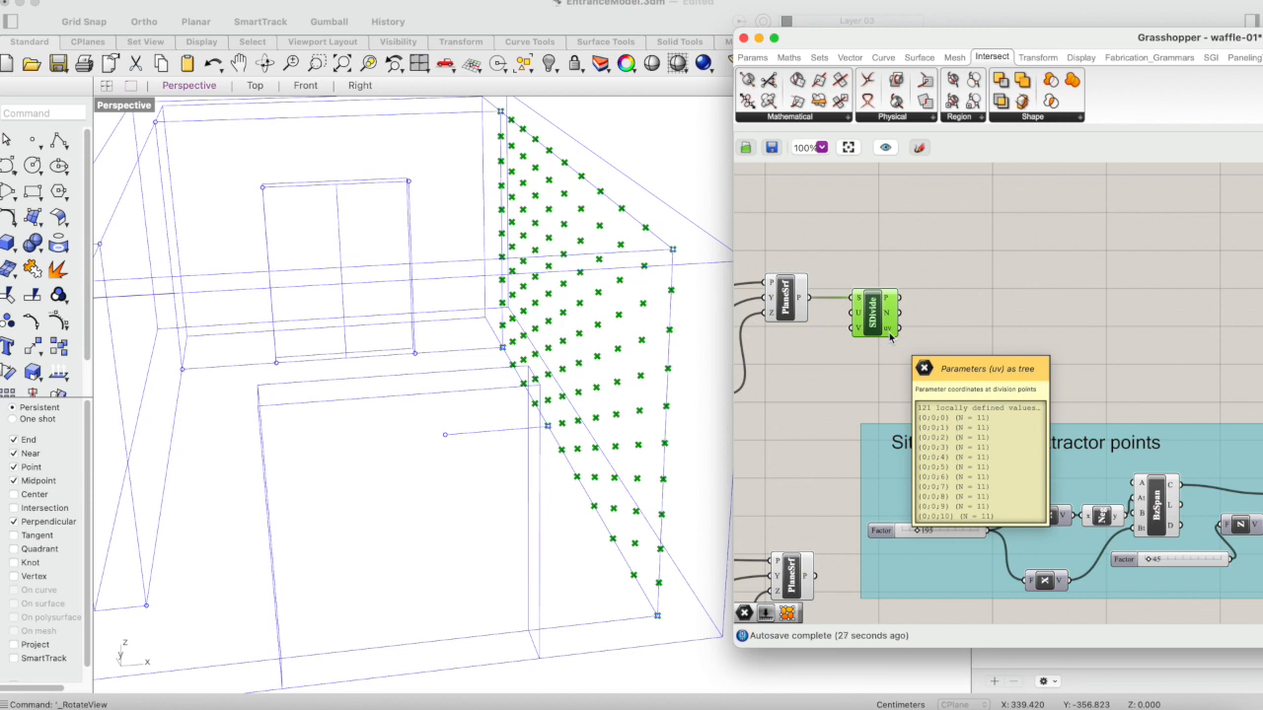
scroll(874, 327, left, 2)
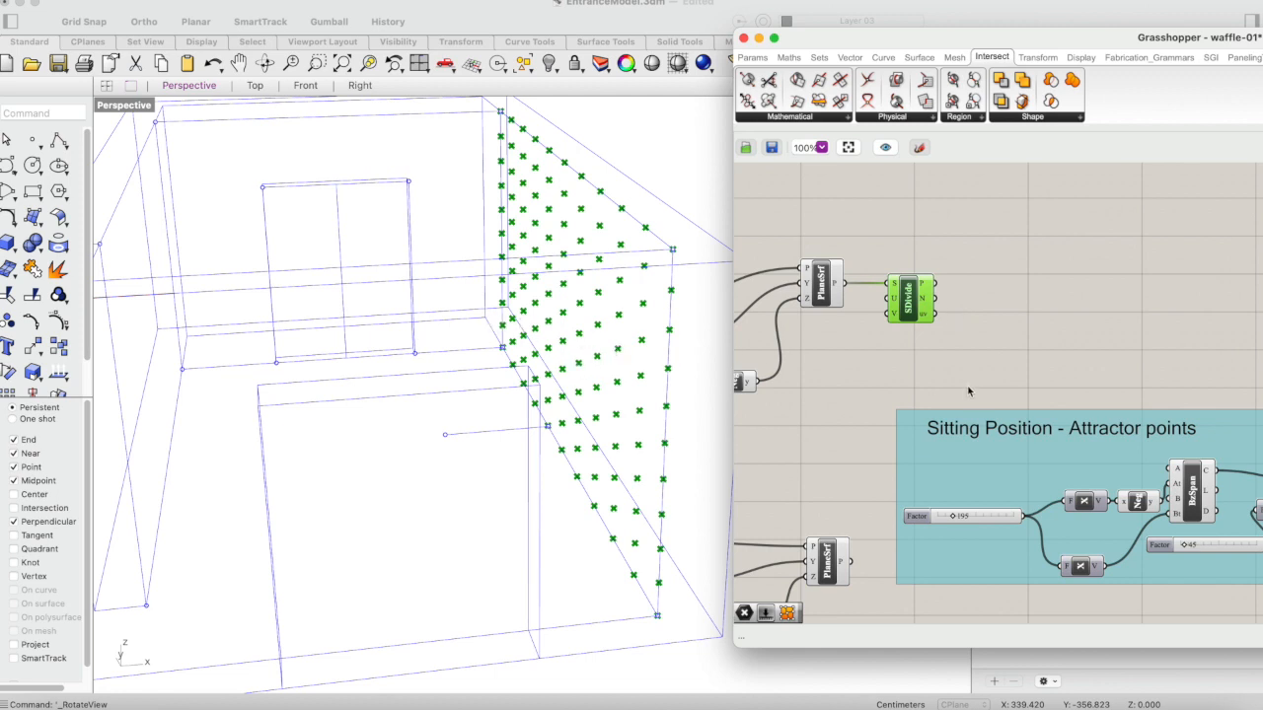
scroll(991, 381, right, 5)
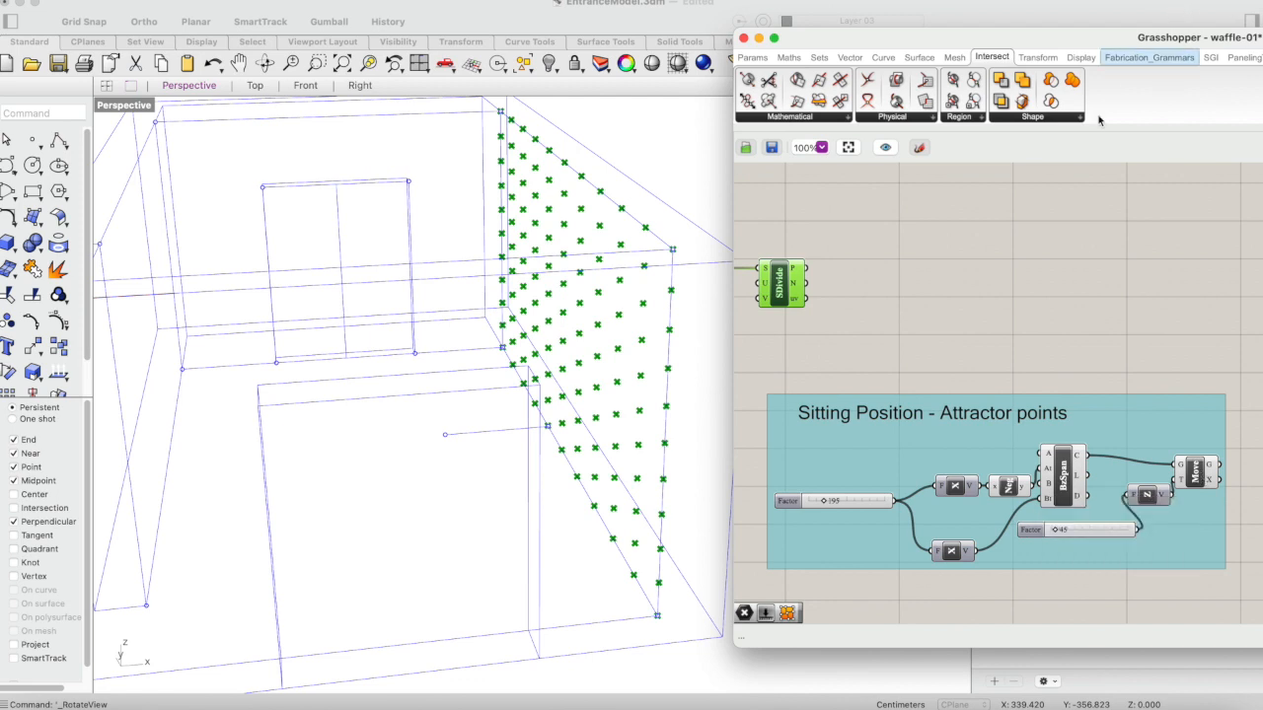
click(1197, 474)
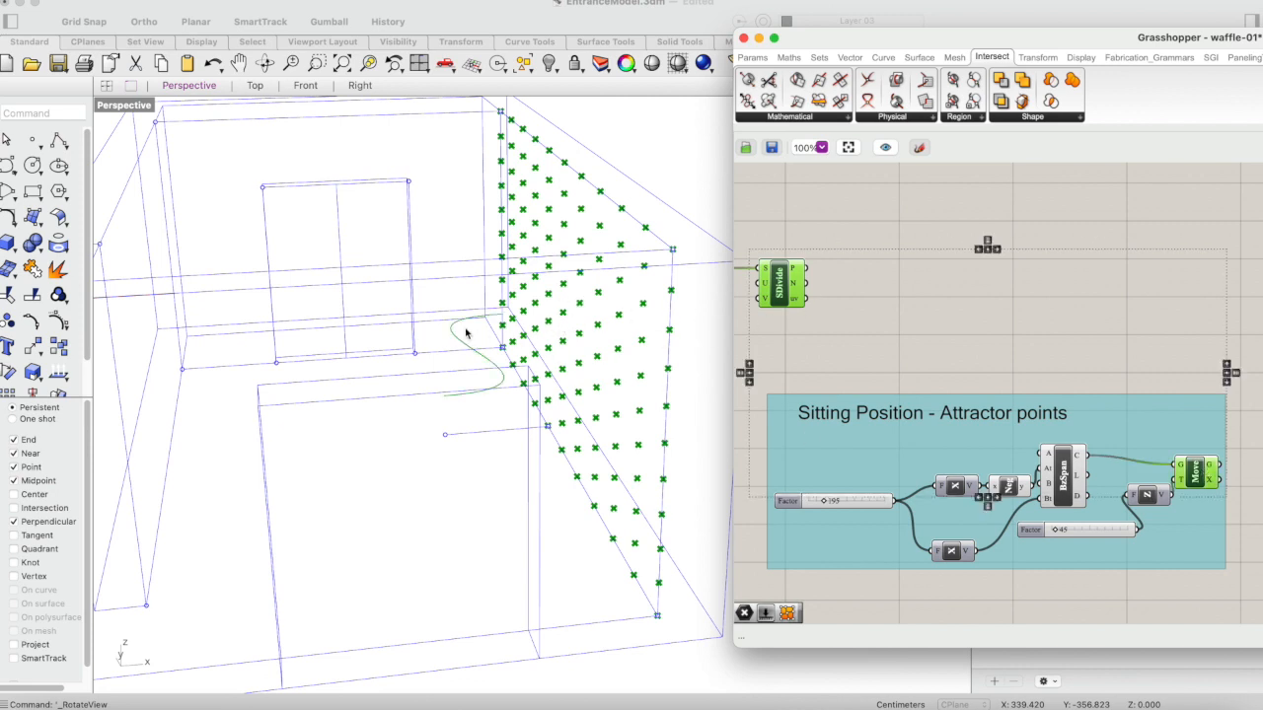
- Add a Closest Points component in the free space above the Sitting Position group
scroll(997, 320, down, 2)
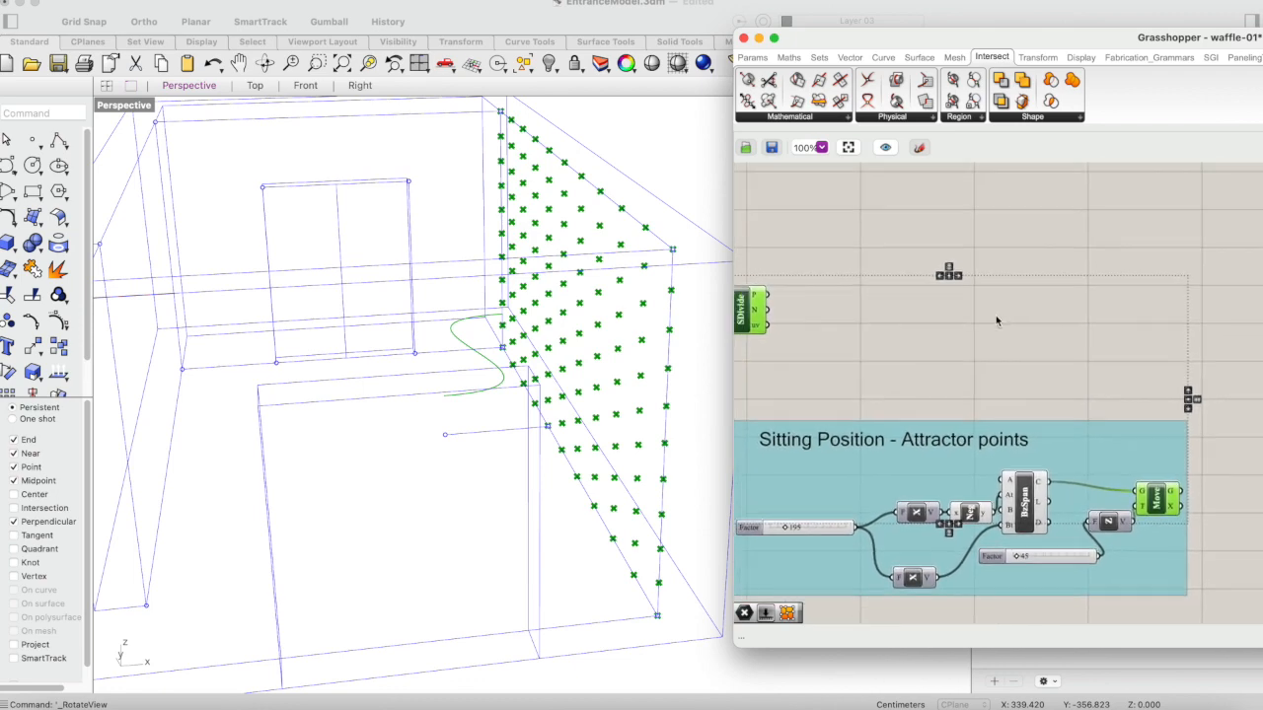
scroll(996, 320, down, 1)
scroll(996, 321, right, 1)
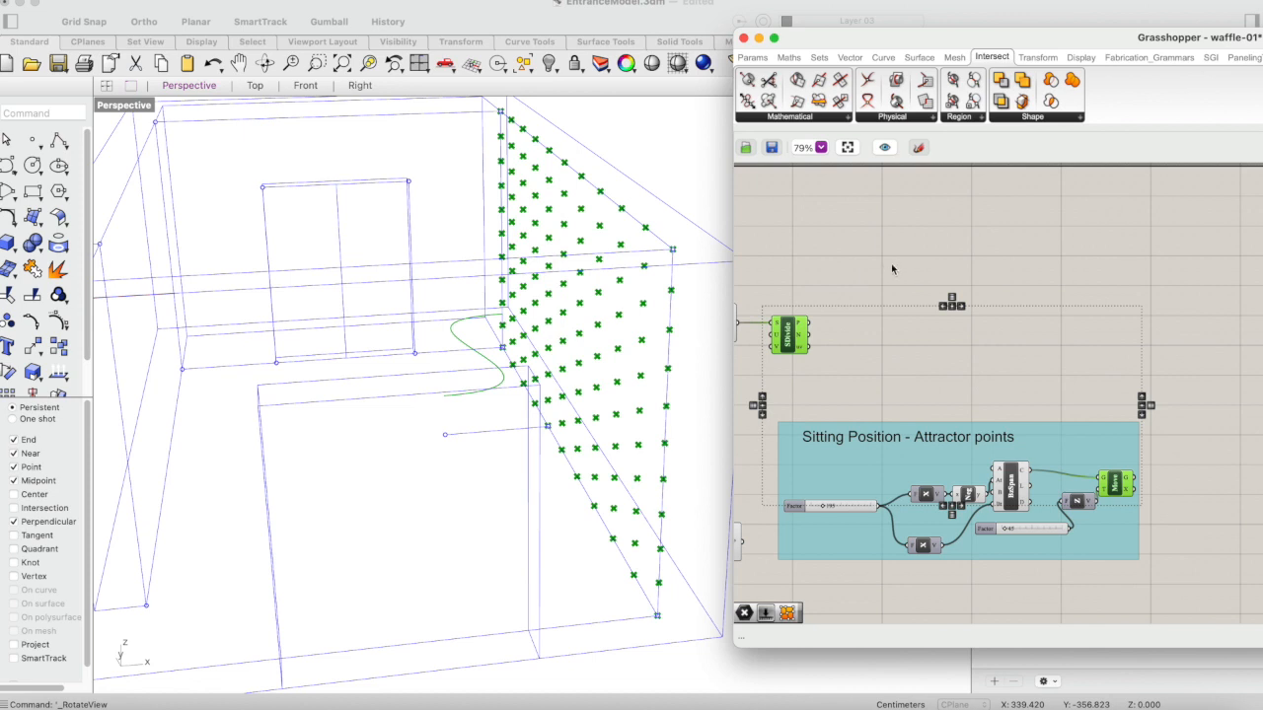
double_click(952, 277)
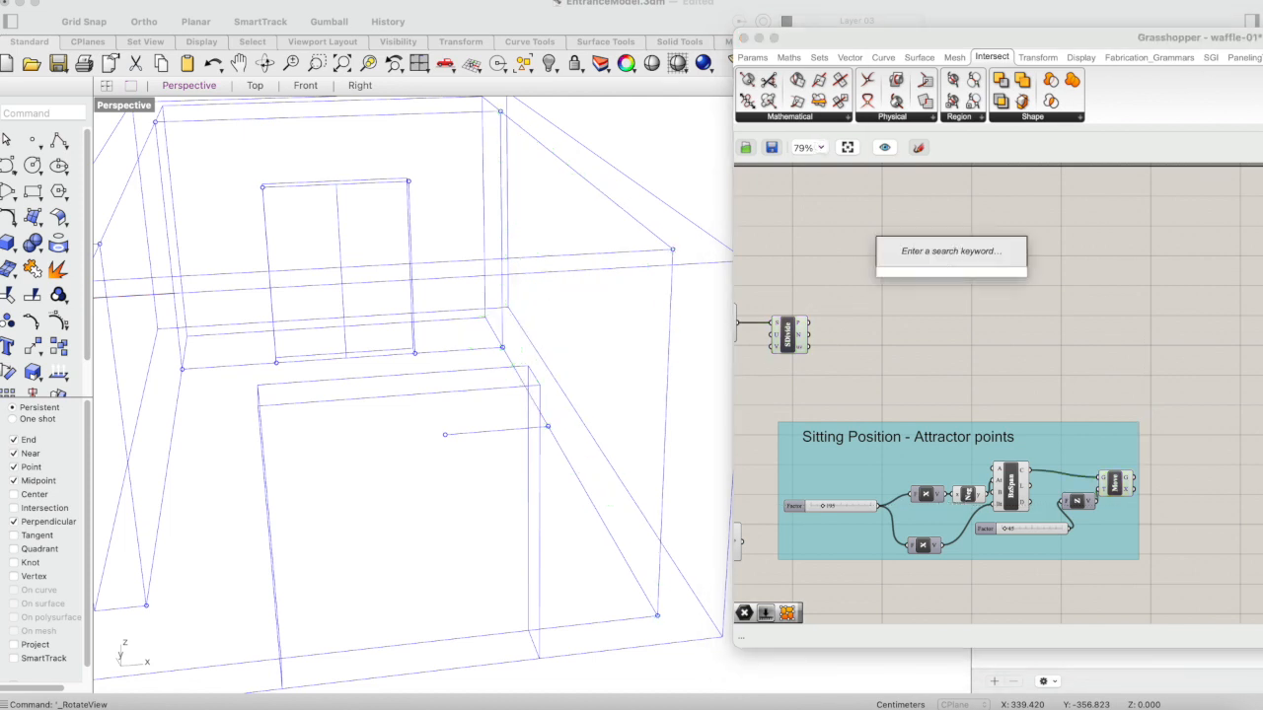
text(close)
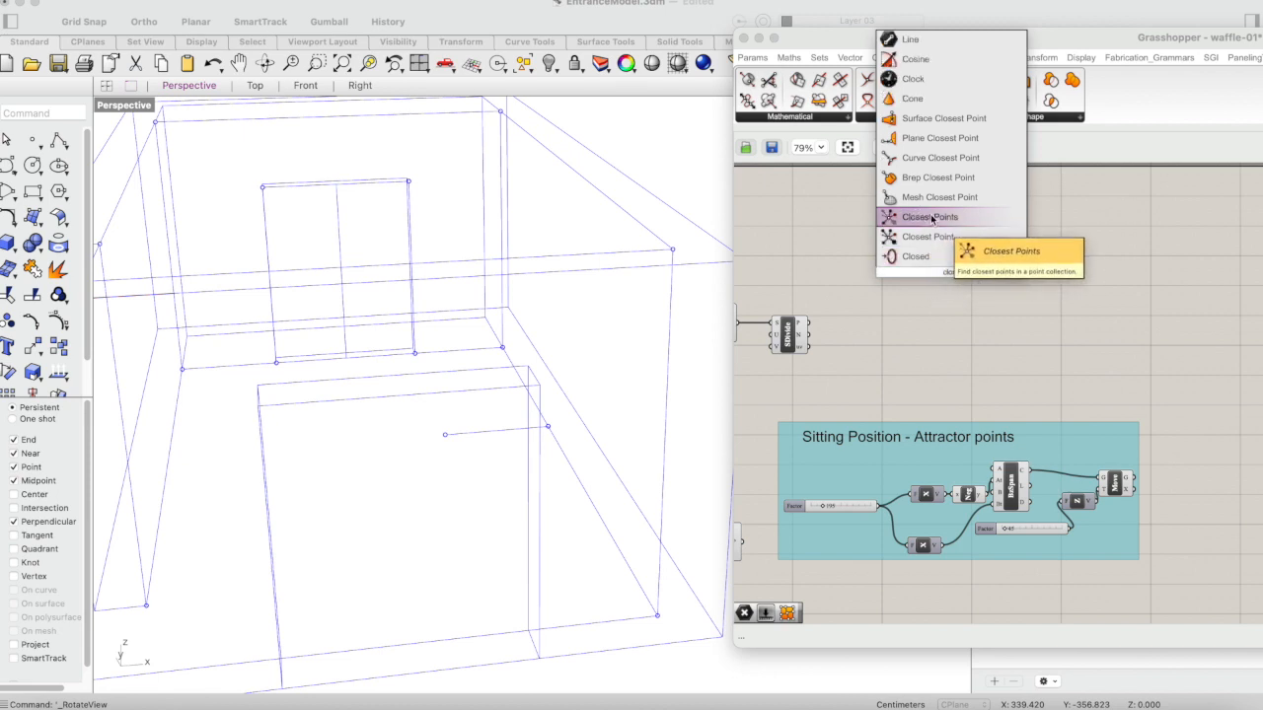
click(922, 218)
drag(949, 274, 914, 271)
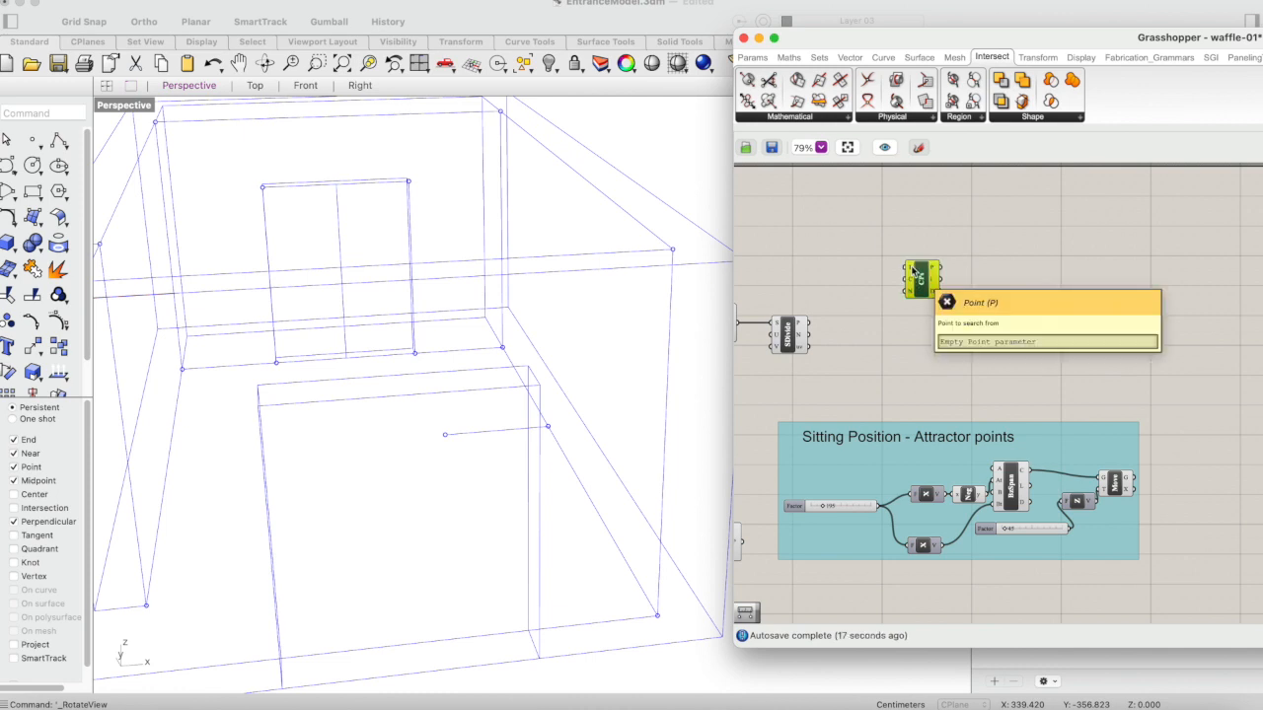
- Connect the Divide Surface's points output to the cloud input of Closest Points
scroll(913, 270, left, 3)
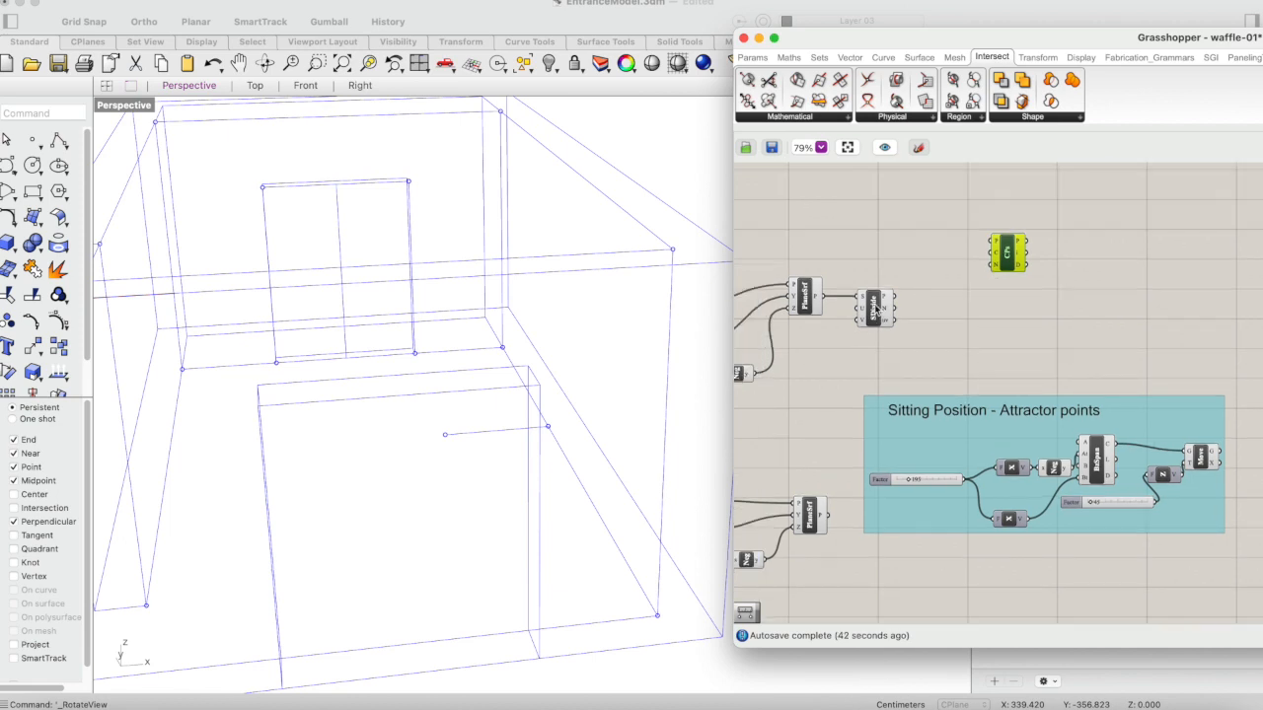
click(877, 310)
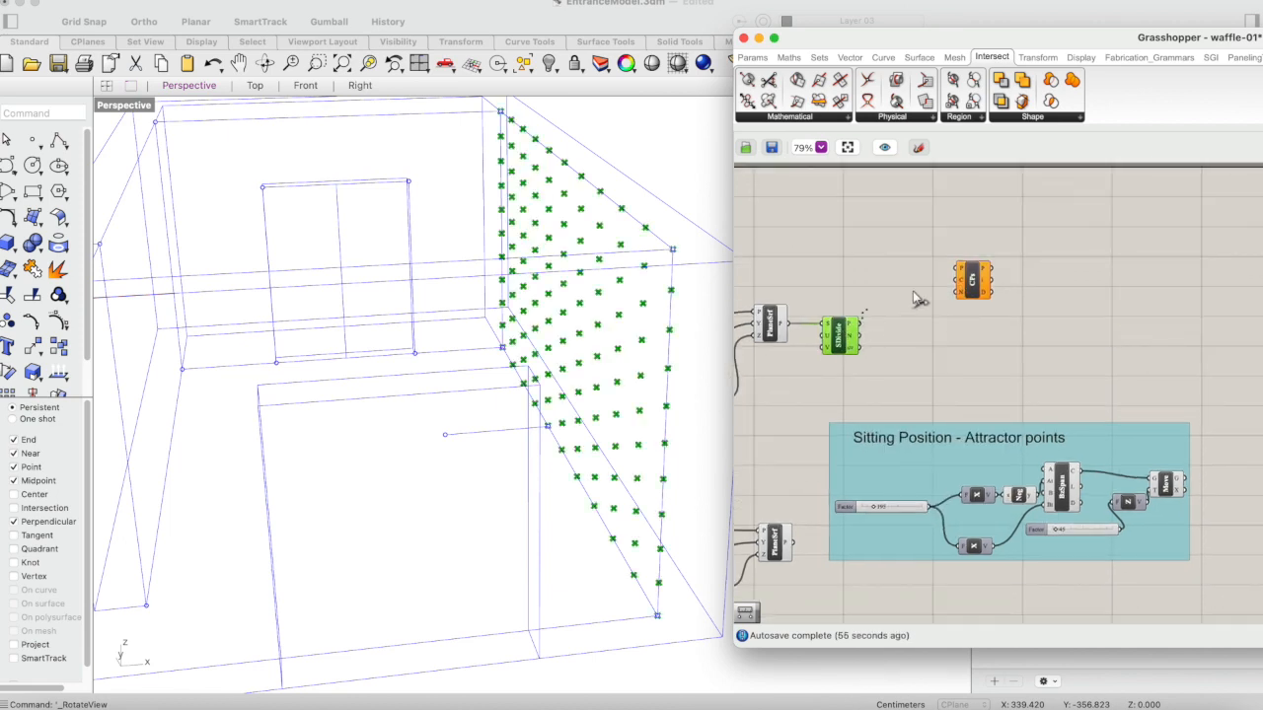
drag(917, 299, 957, 278)
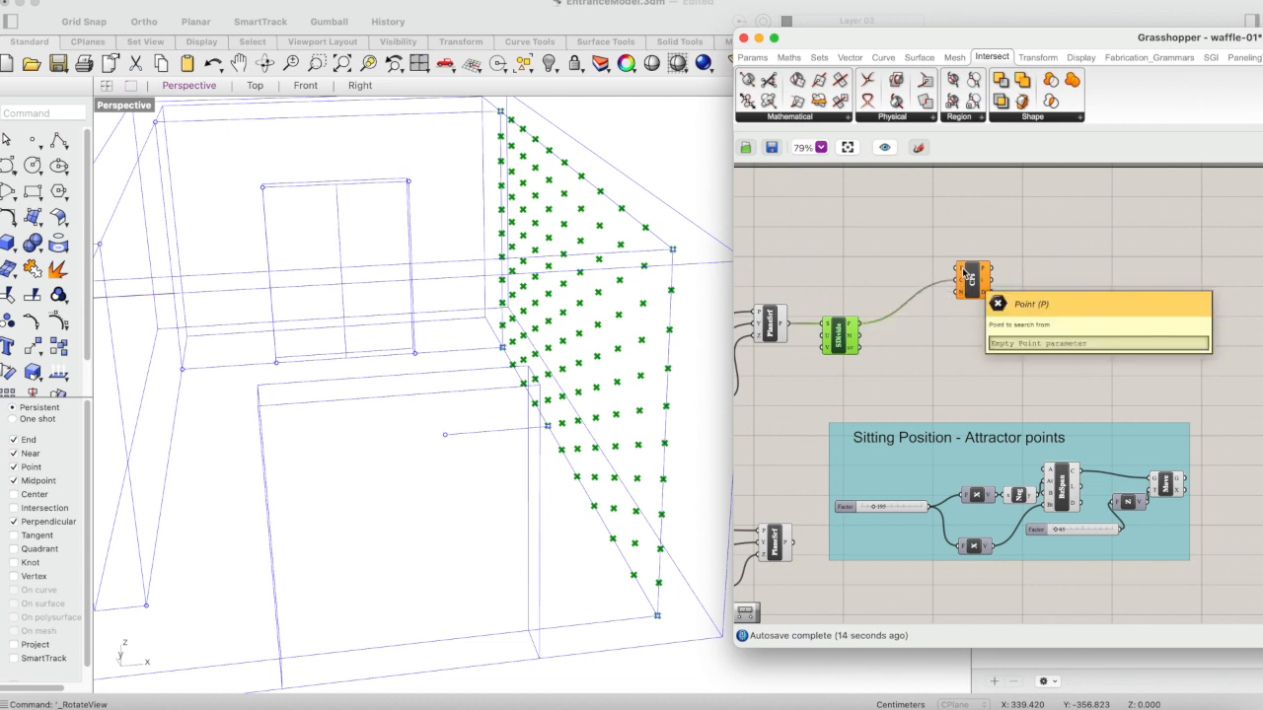
- Compare the wall's division points, the Closest Points preview and the moved Bezier curve in the Perspective view
right_drag(965, 273, 949, 267)
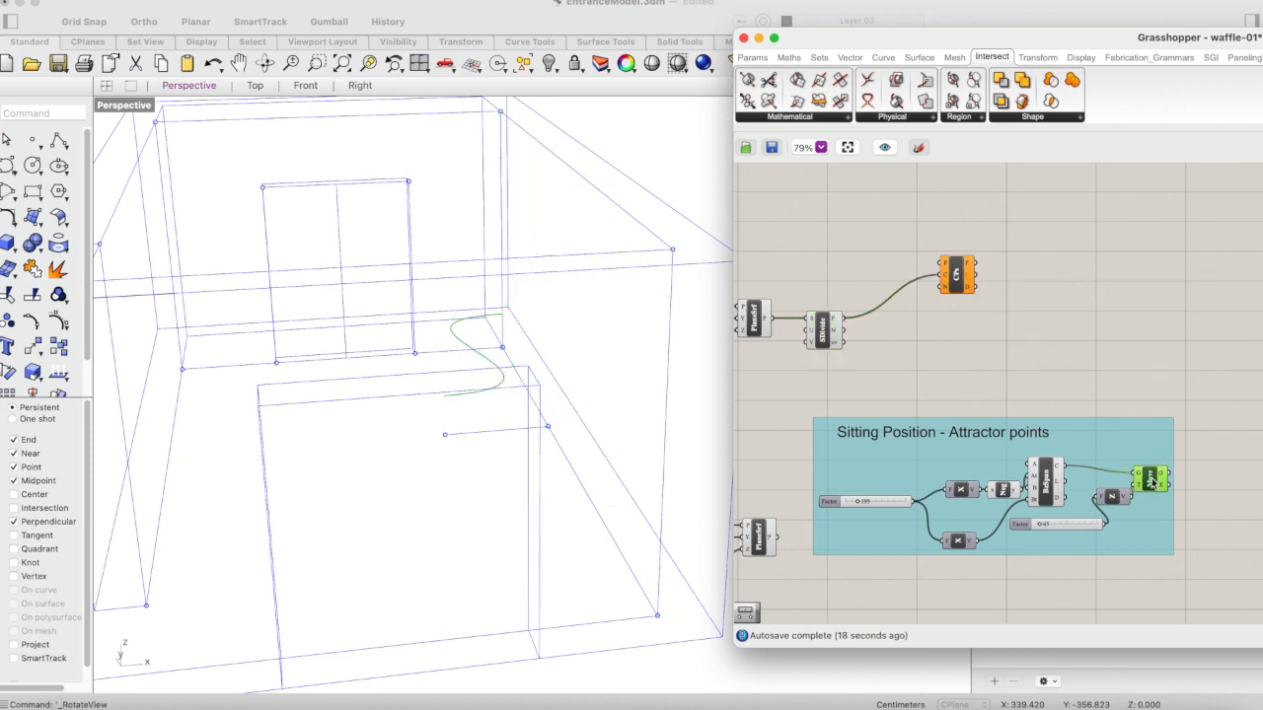
scroll(1152, 485, right, 2)
shift+click(917, 283)
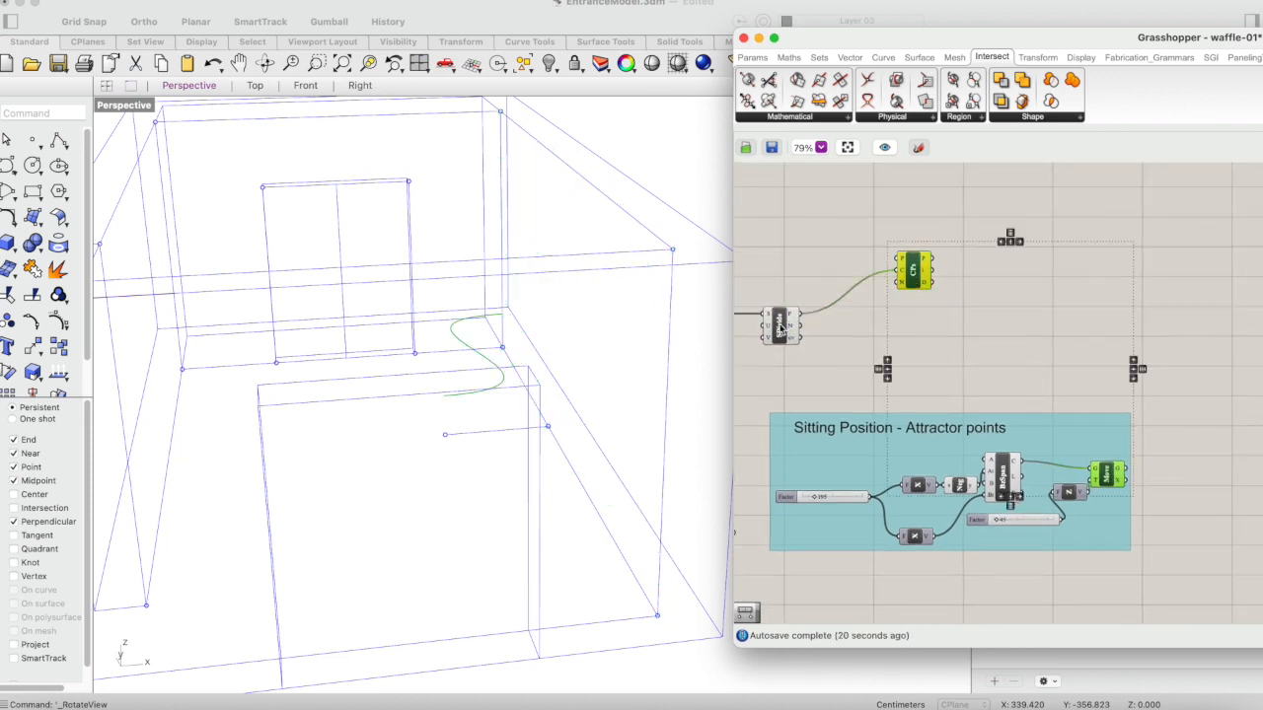
shift+click(783, 325)
scroll(1130, 396, right, 3)
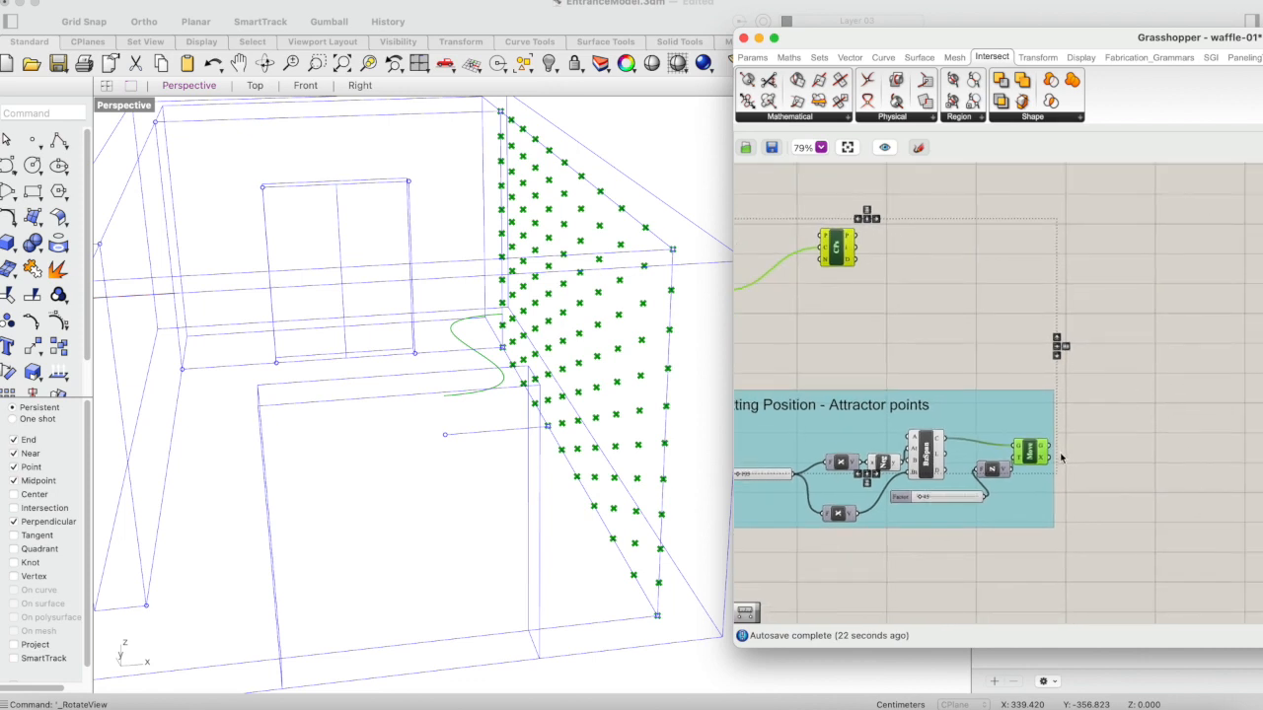
- Add a Divide Curve component beside the Sitting Position group and feed it the moved Bezier curve from Move's geometry output
click(1062, 459)
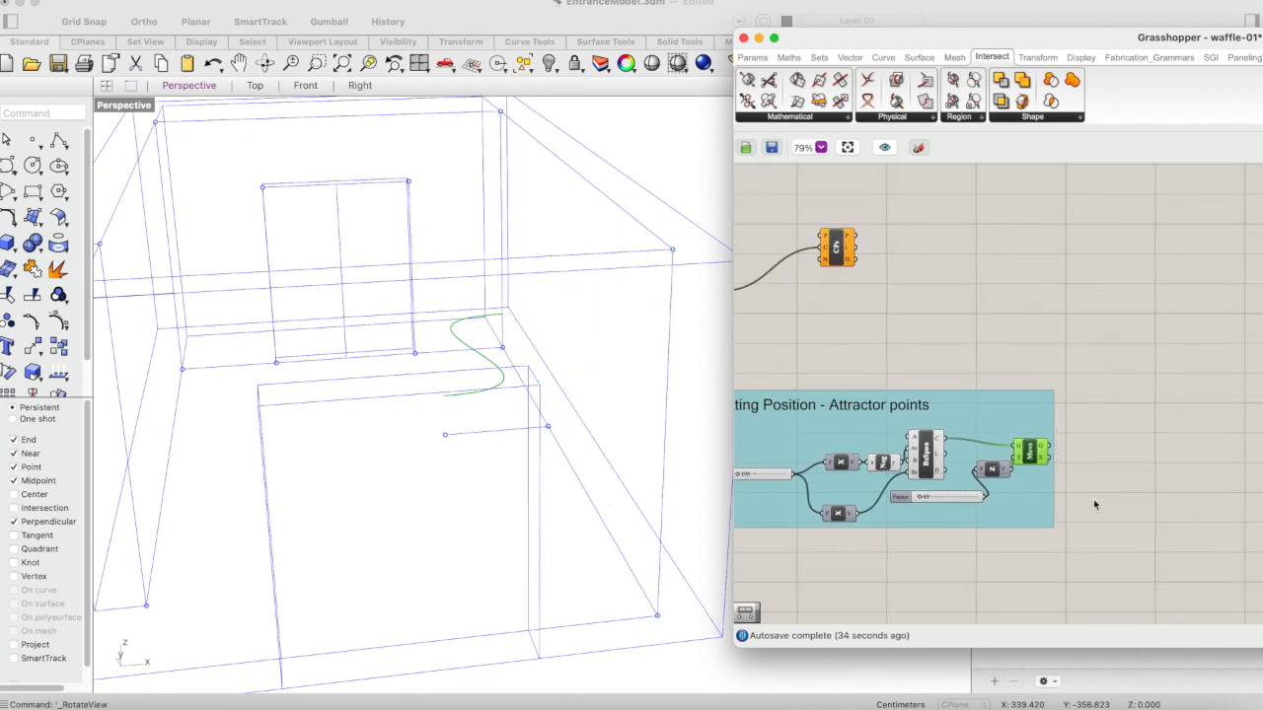
double_click(1105, 466)
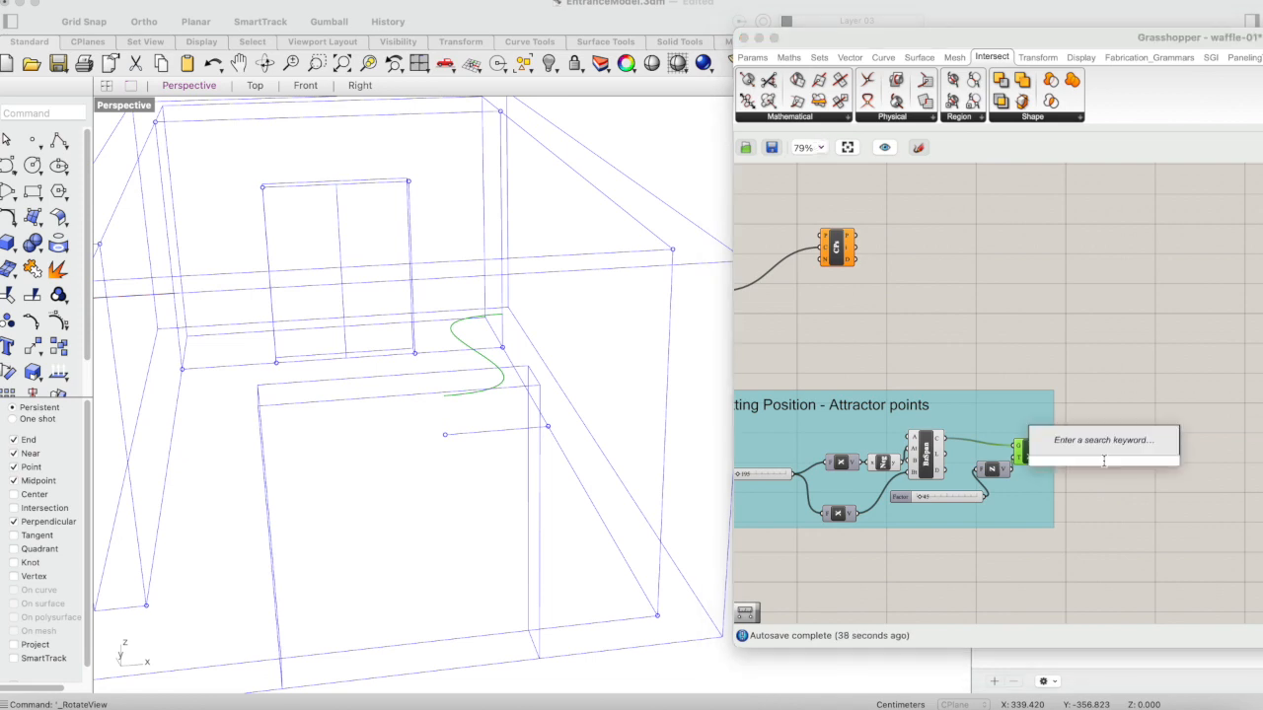
text(divide)
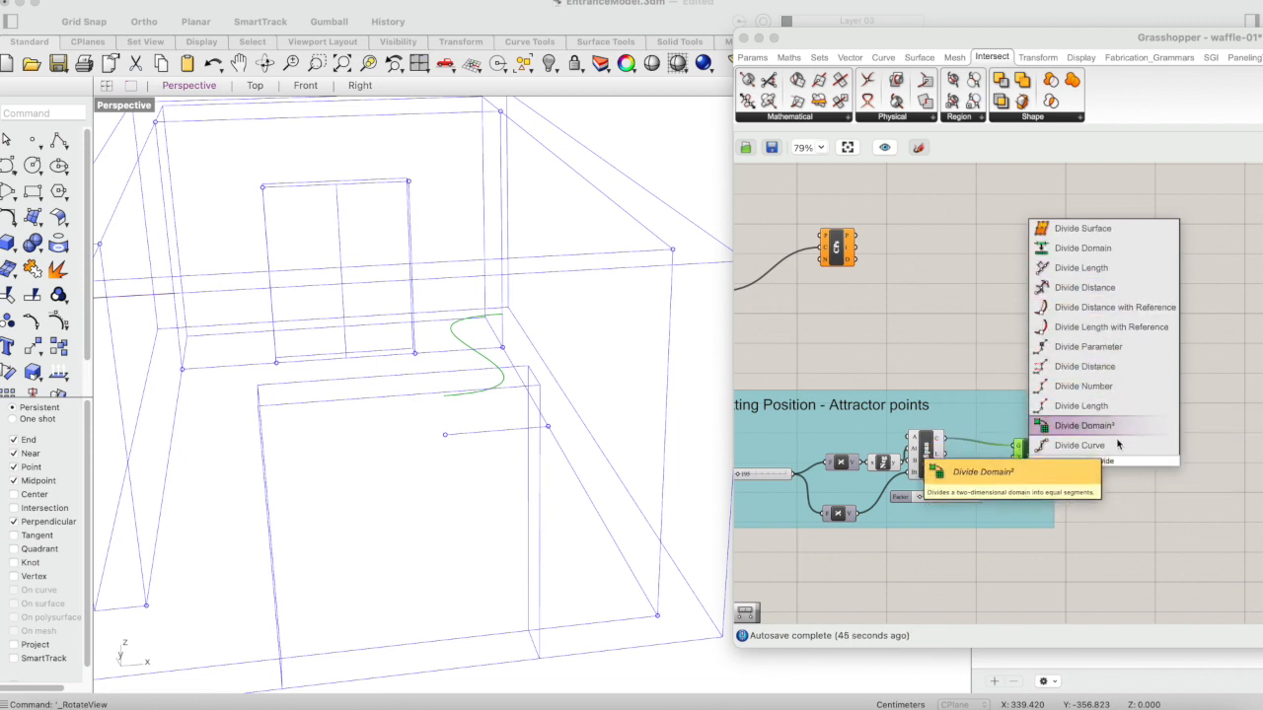
click(1115, 445)
drag(1047, 446, 1086, 446)
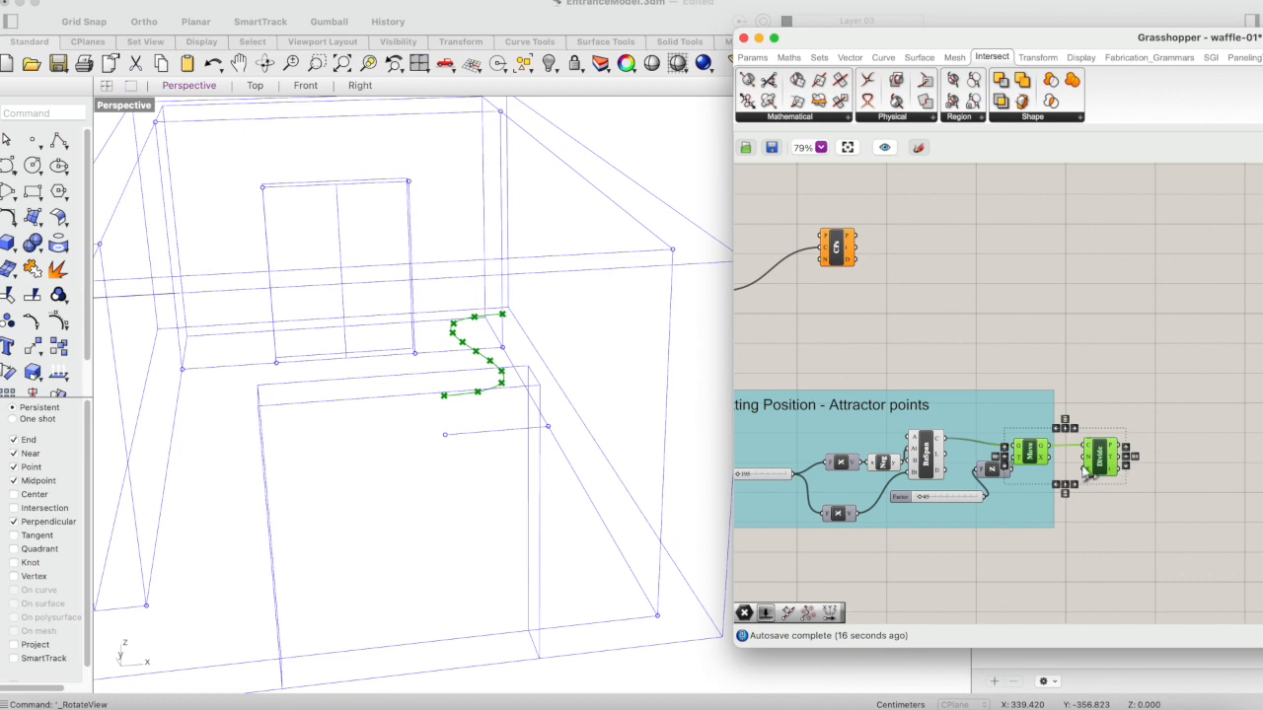
- Create a number slider with value 100 and connect it to Divide Curve's count input
mouse_move(1089, 464)
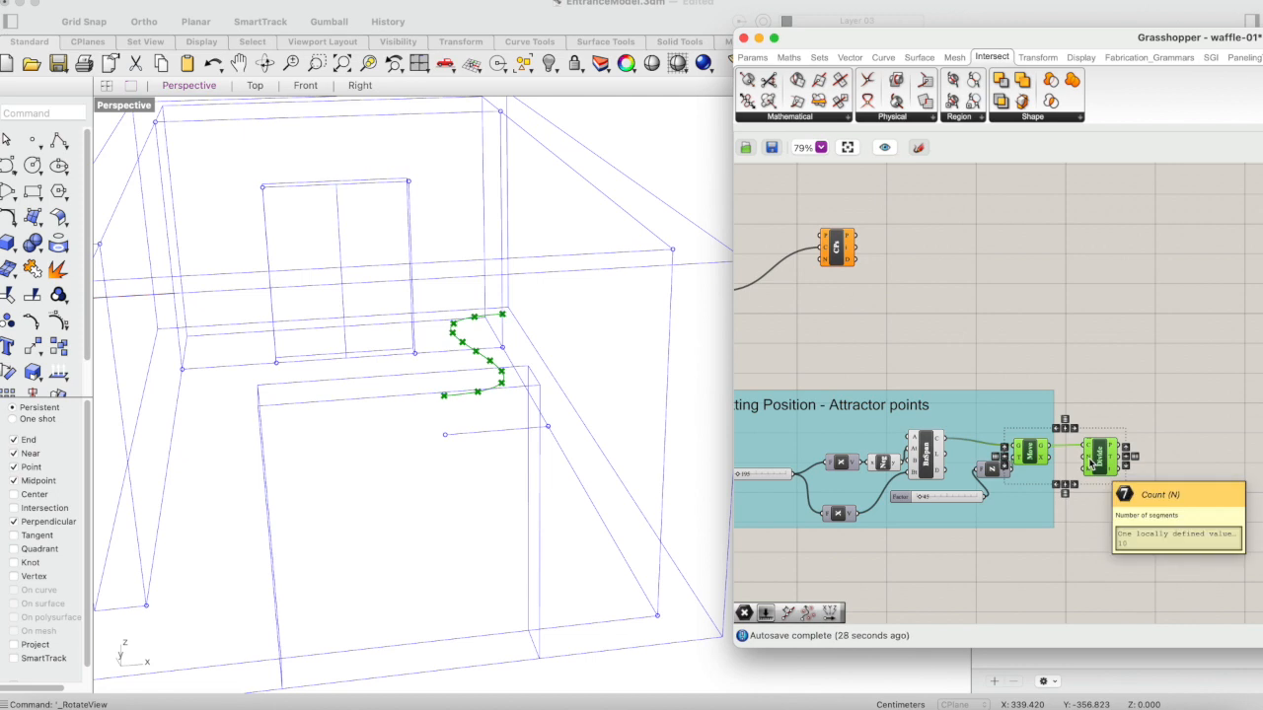
double_click(1107, 534)
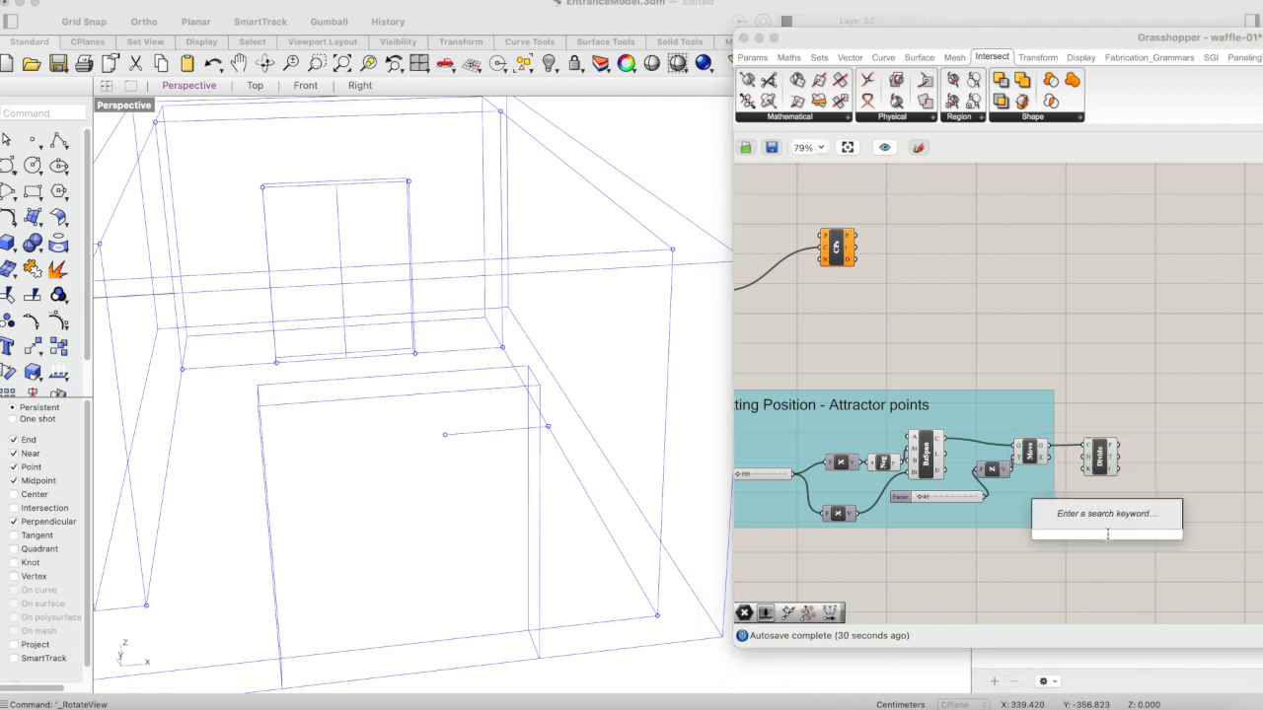
text(100)
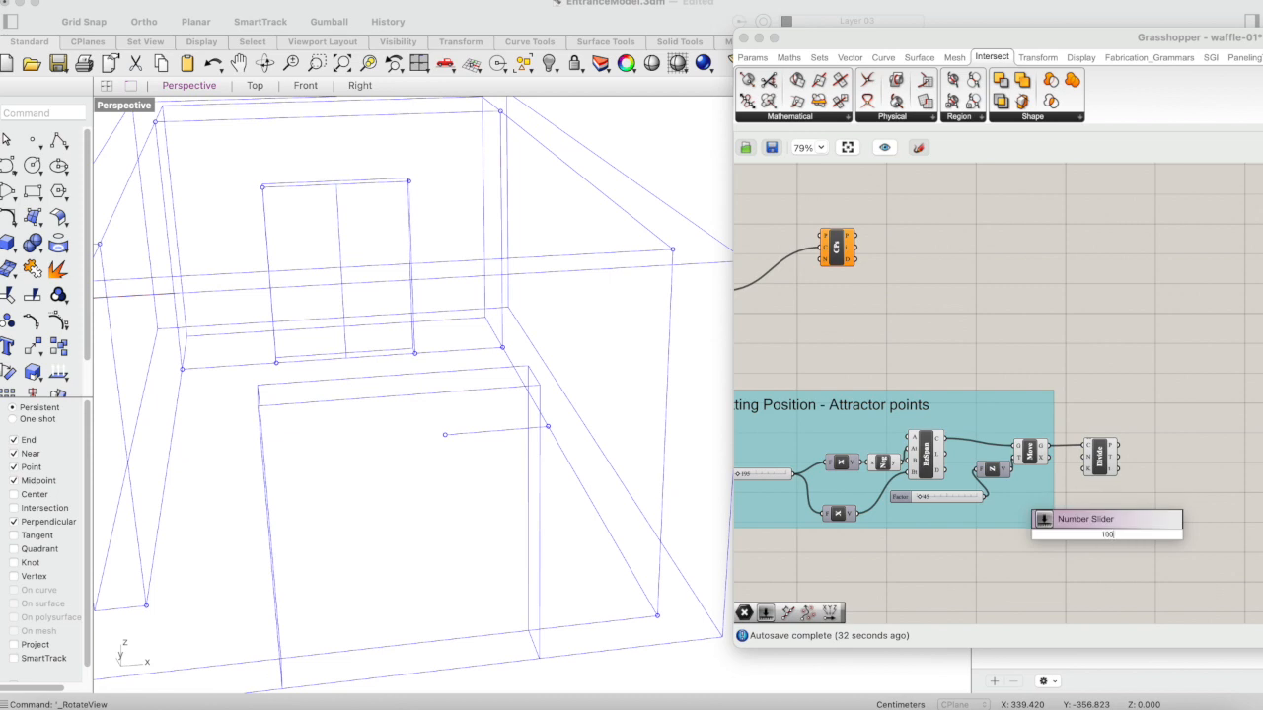
key(Return)
drag(1157, 533, 1150, 455)
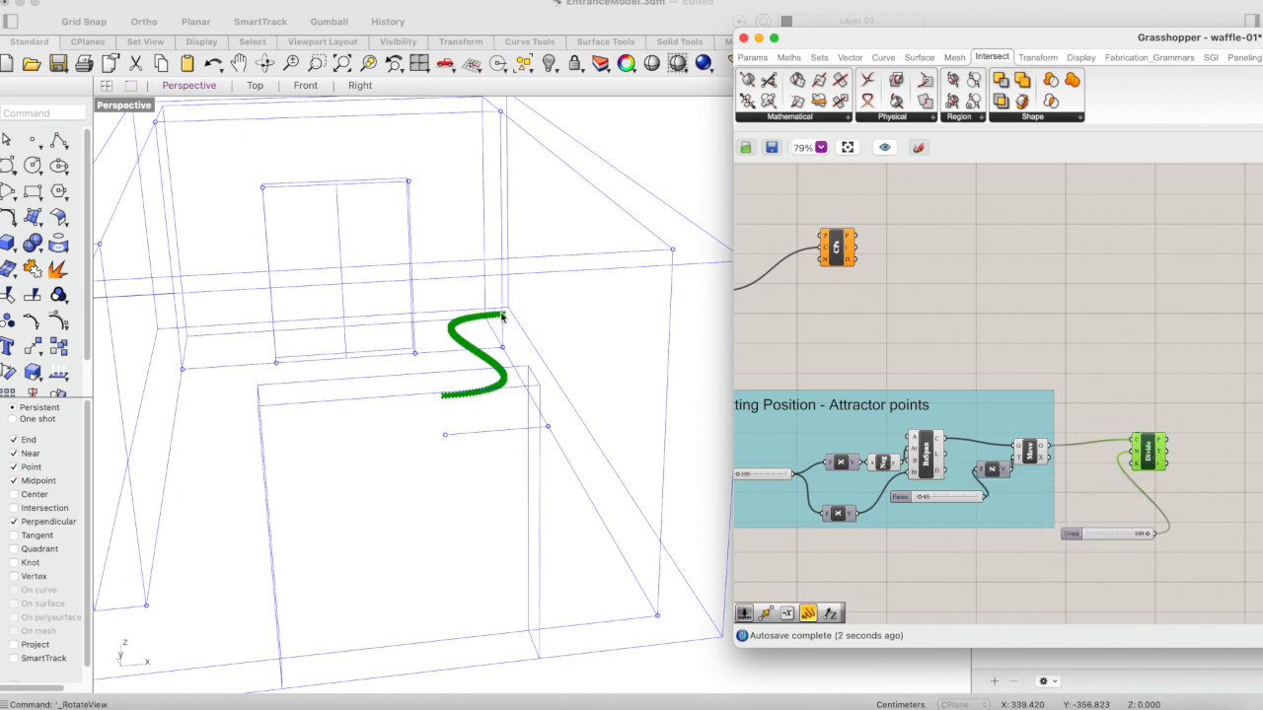
- Set the division count slider to 20 and place it closer to the Divide Curve component
scroll(919, 538, right, 3)
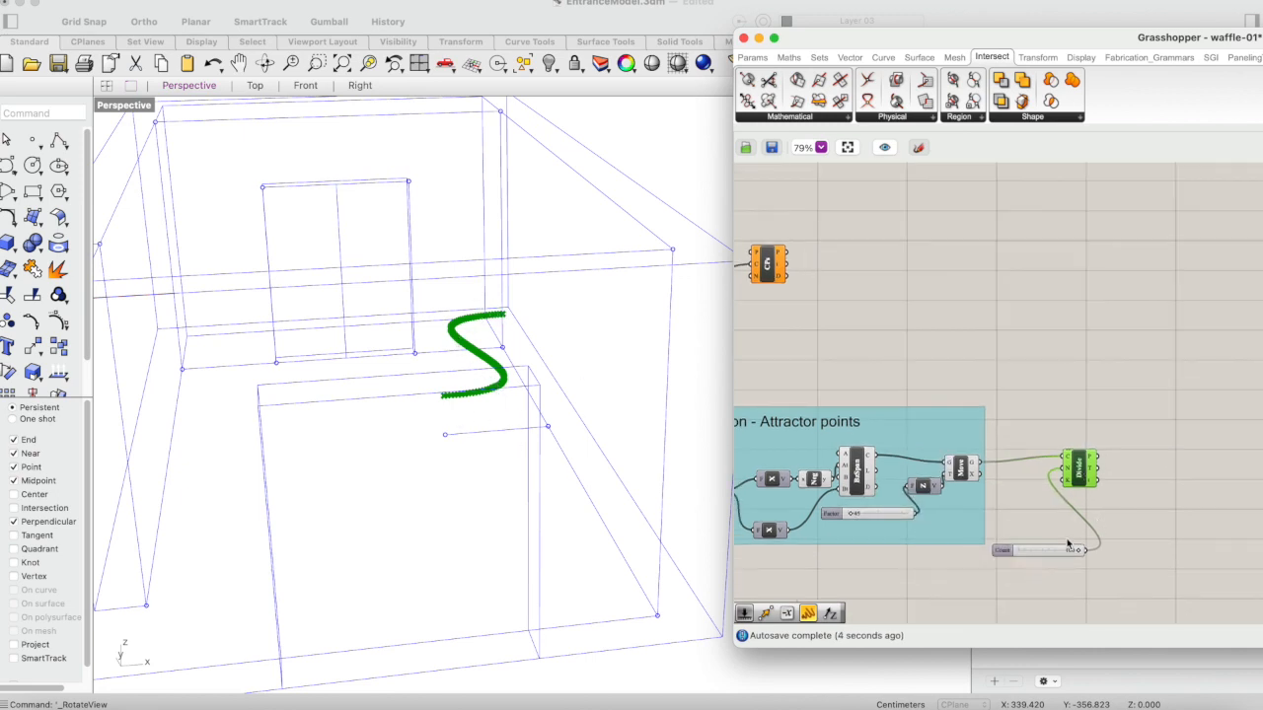
click(1052, 552)
double_click(1054, 553)
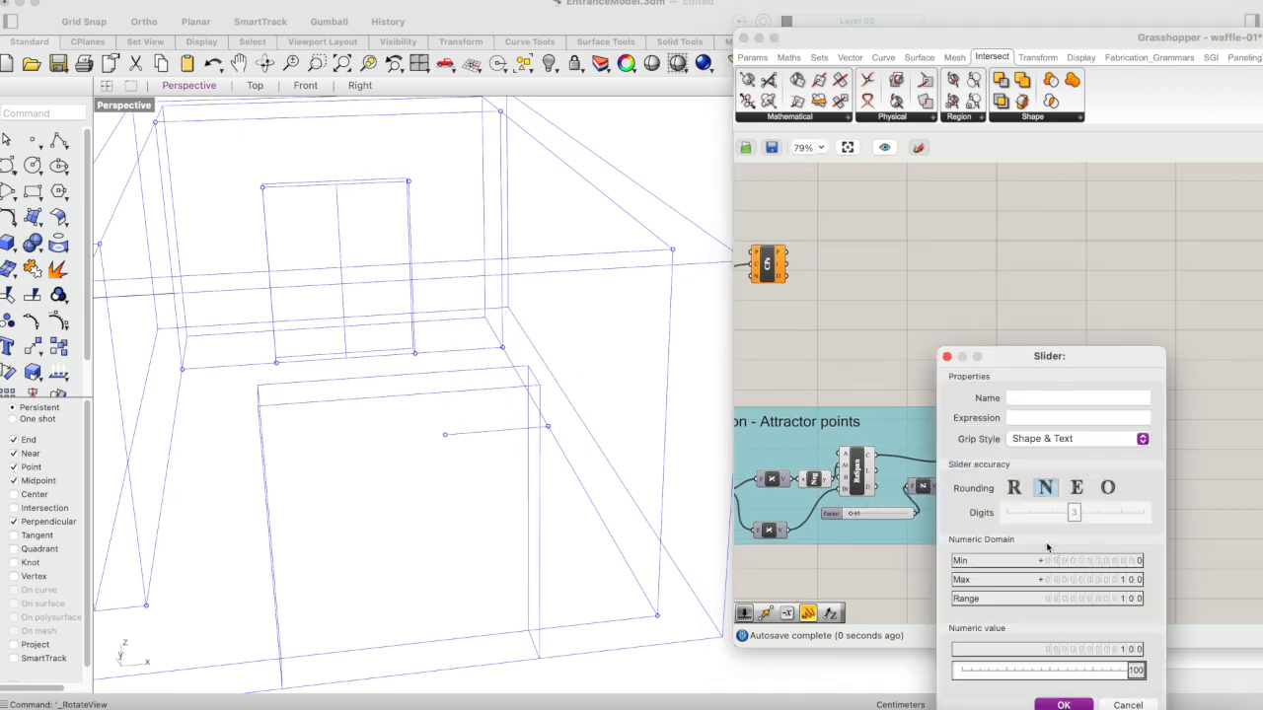
click(947, 356)
scroll(1045, 510, up, 4)
double_click(1096, 591)
text(20)
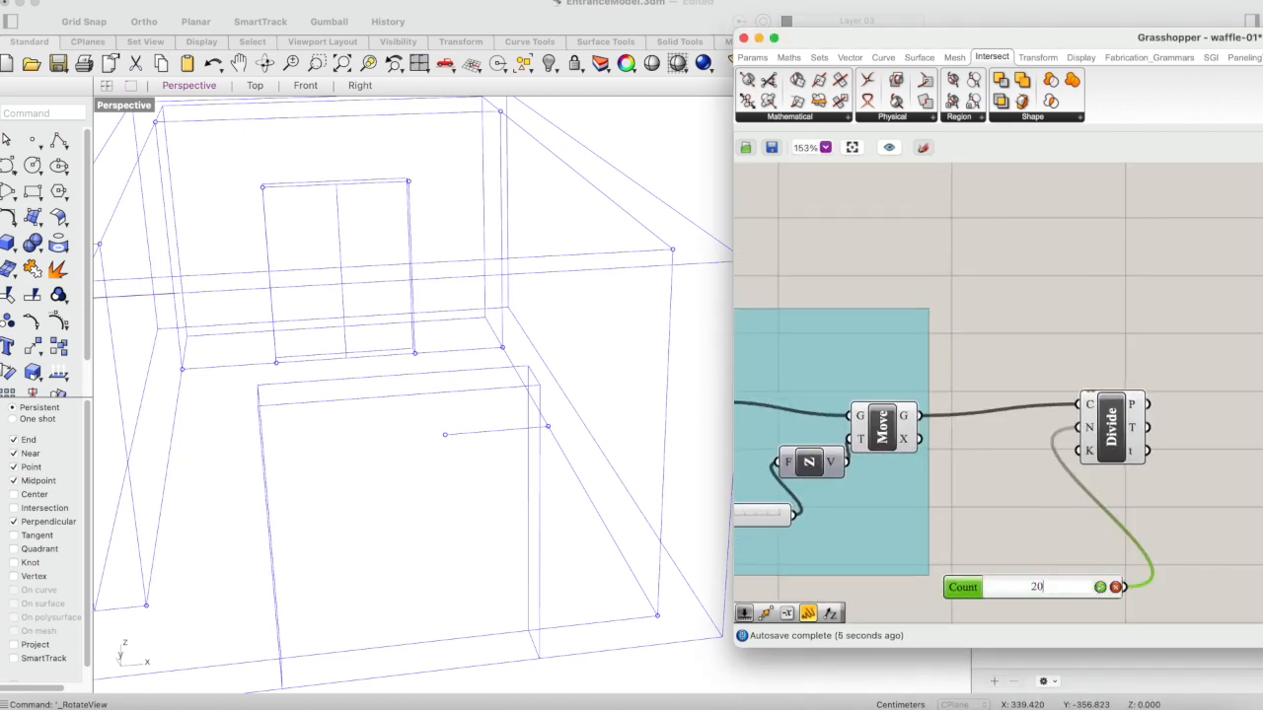
click(1099, 587)
click(1109, 445)
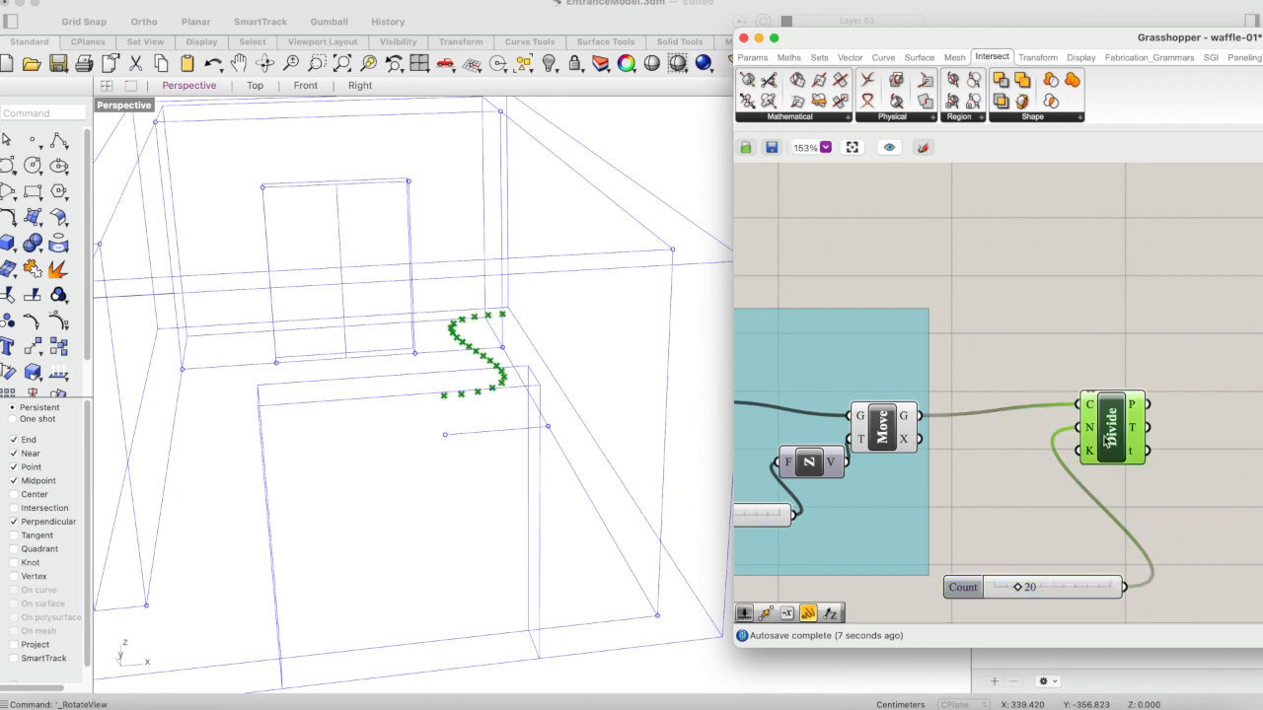
scroll(983, 435, down, 4)
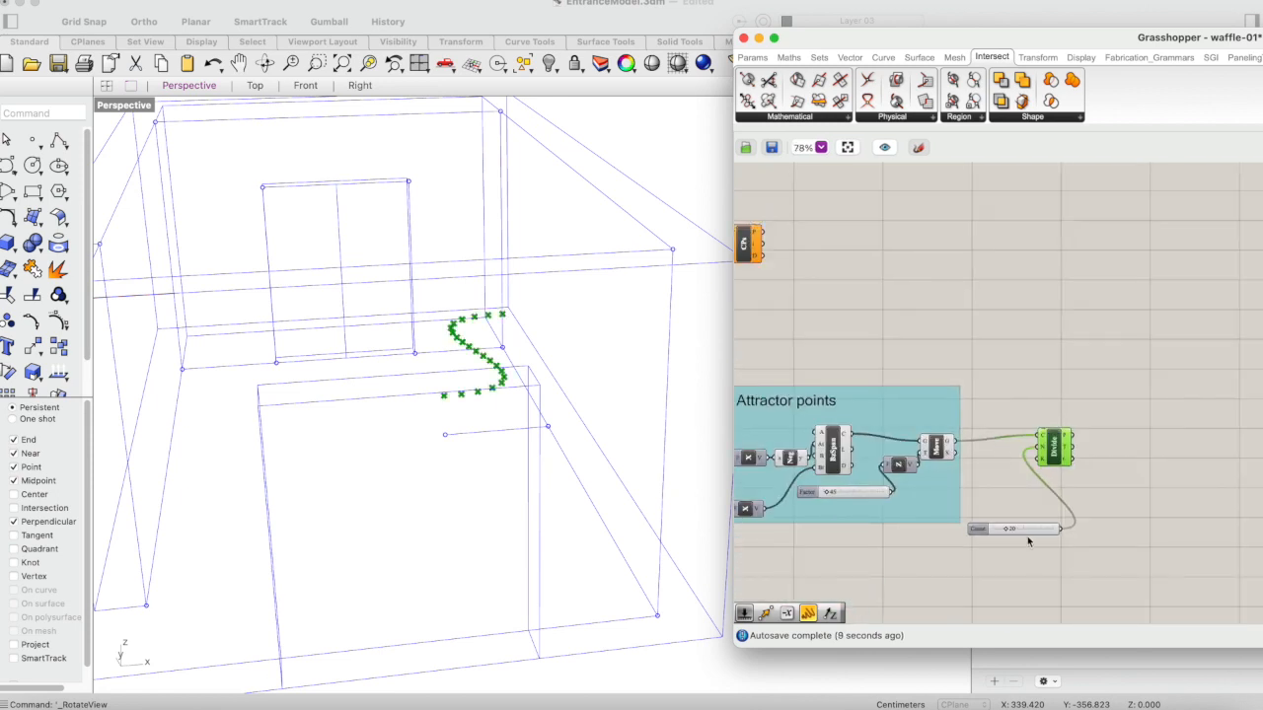
drag(1026, 533, 989, 486)
- Test lower and higher division counts on the Bezier curve, ending with the count back at 20
click(1057, 449)
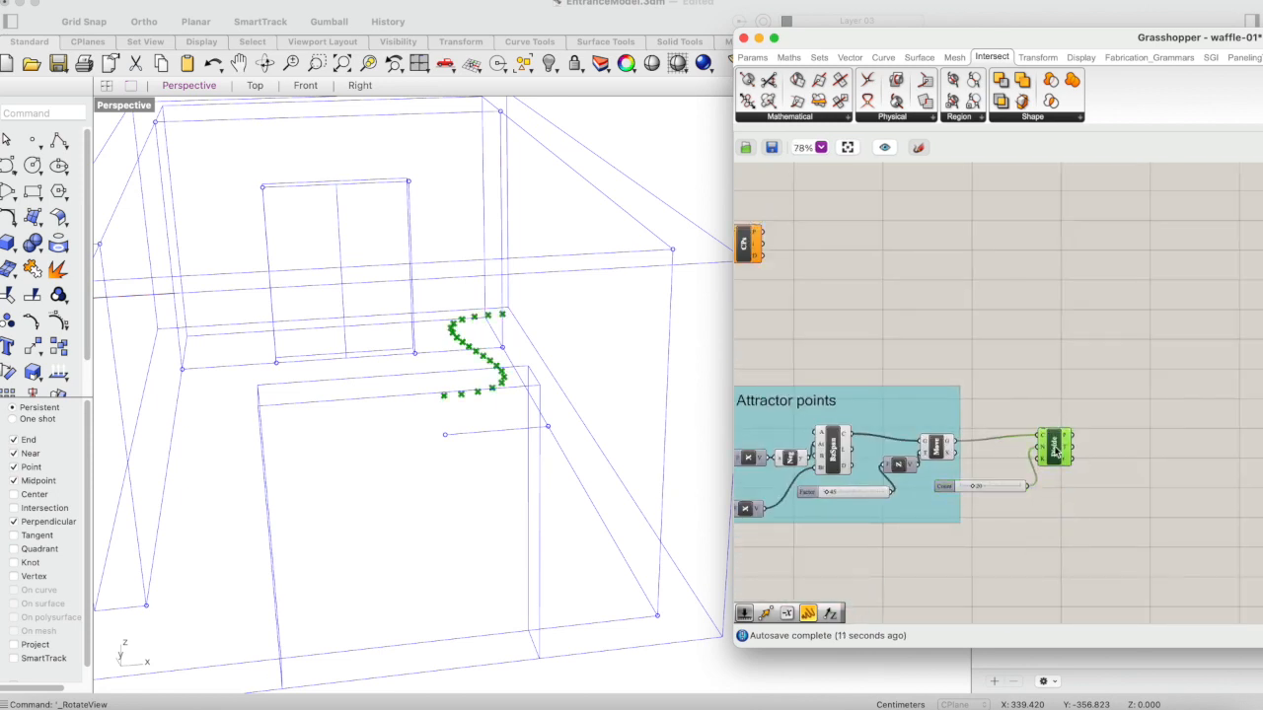
right_drag(557, 381, 557, 382)
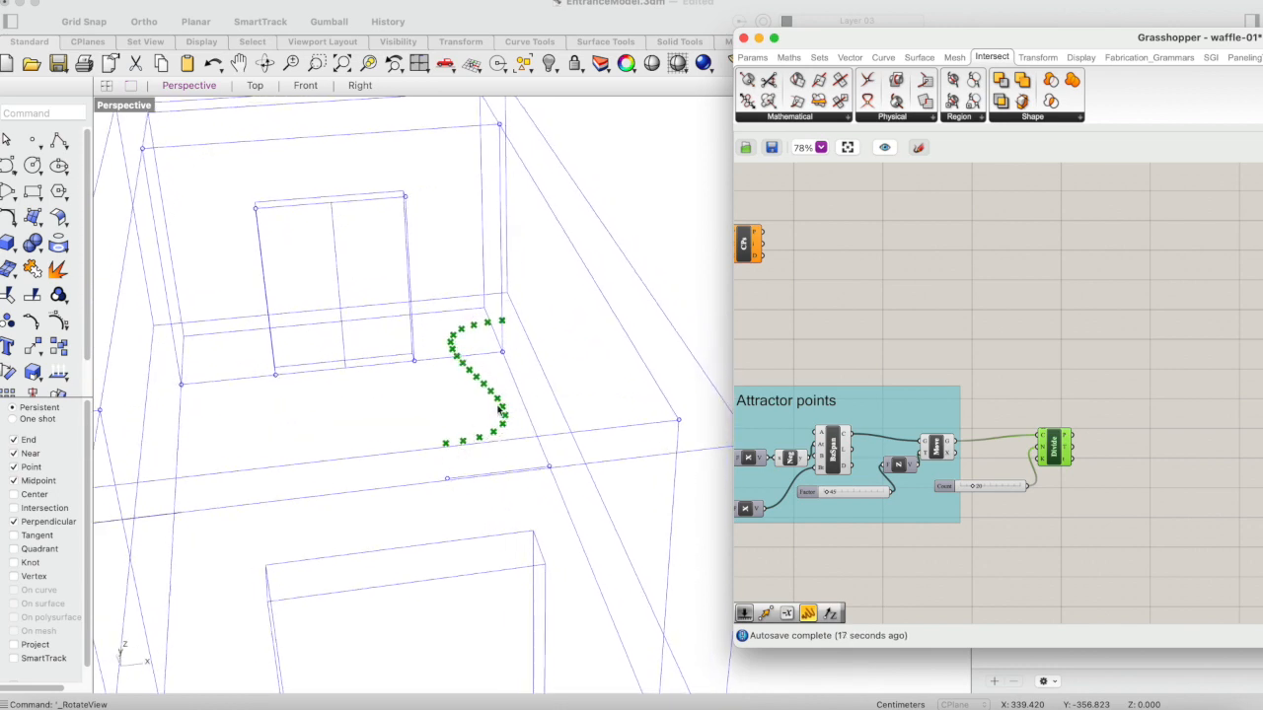
drag(979, 488, 969, 491)
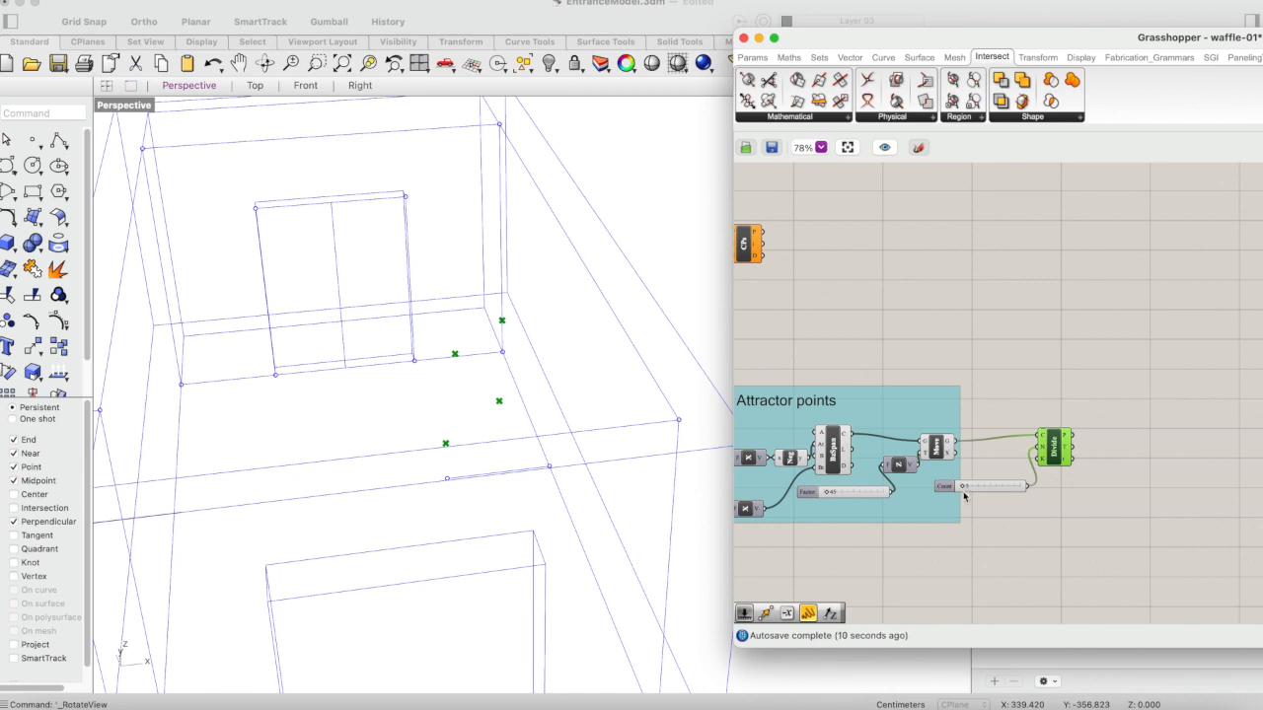
drag(964, 488, 992, 491)
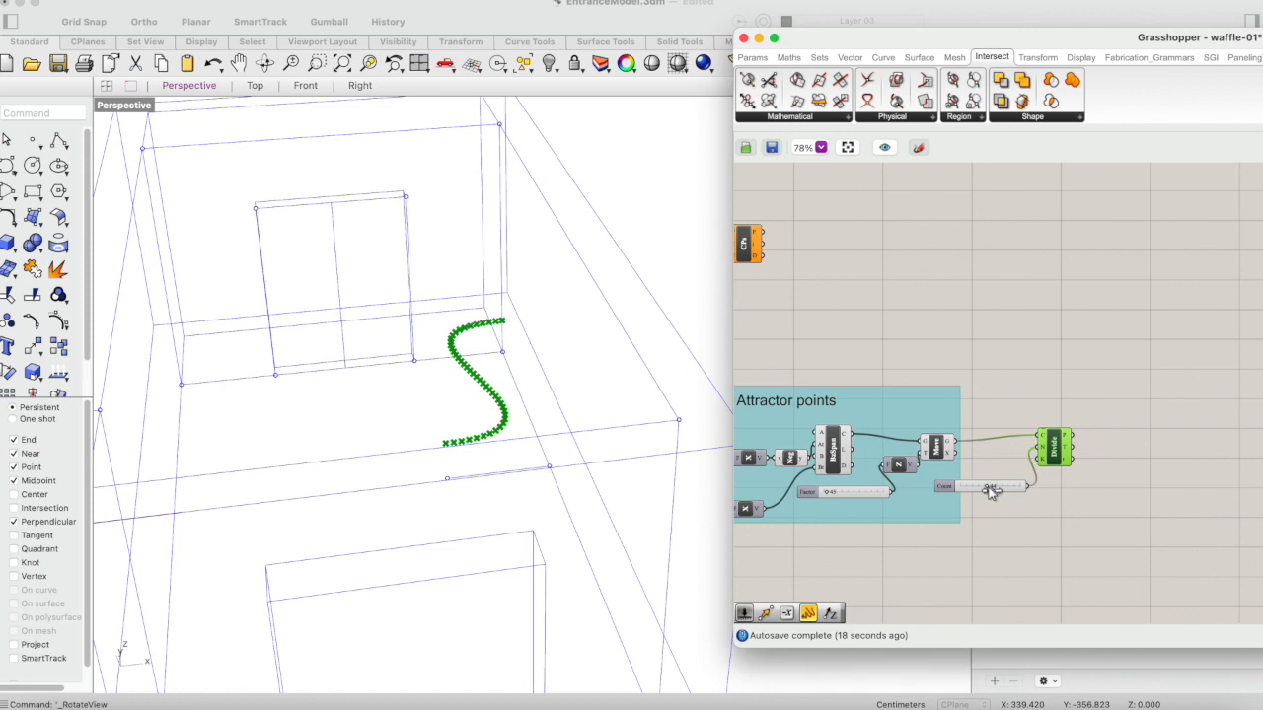
drag(991, 491, 974, 490)
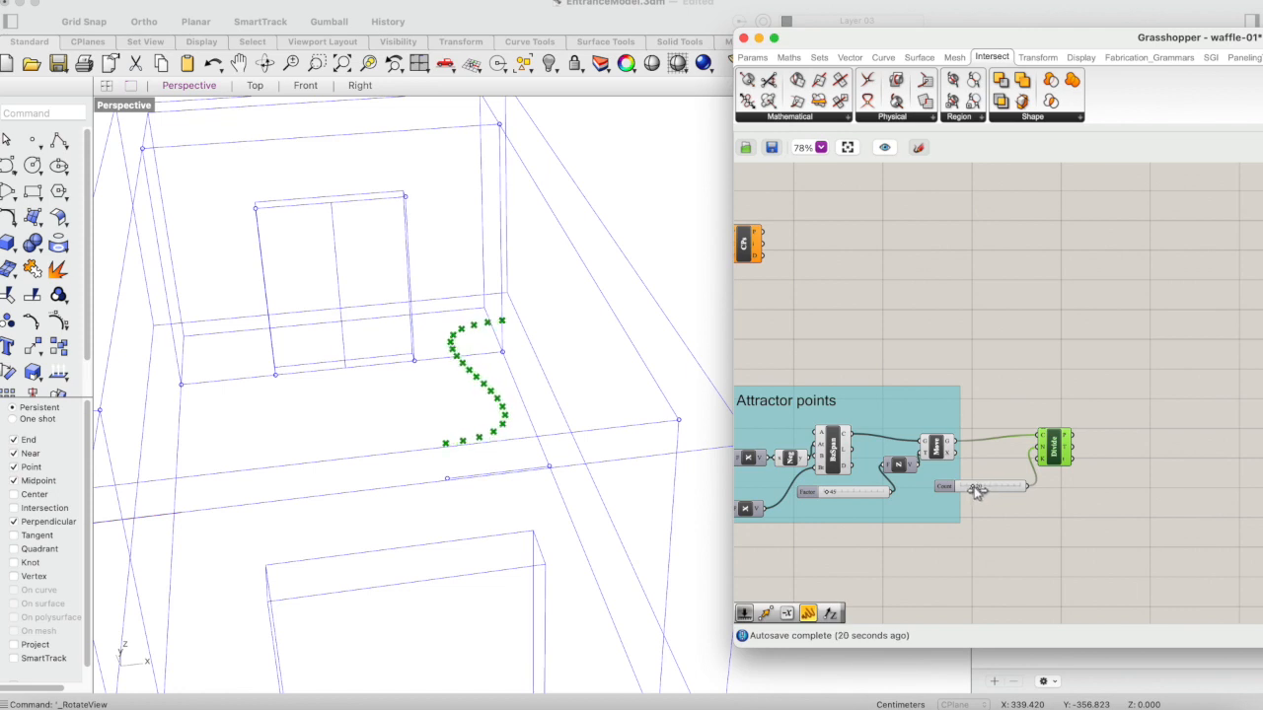
- Connect Divide Curve's points output to the point input of Closest Points and shift Closest Points further from Divide Surface
scroll(1008, 555, right, 2)
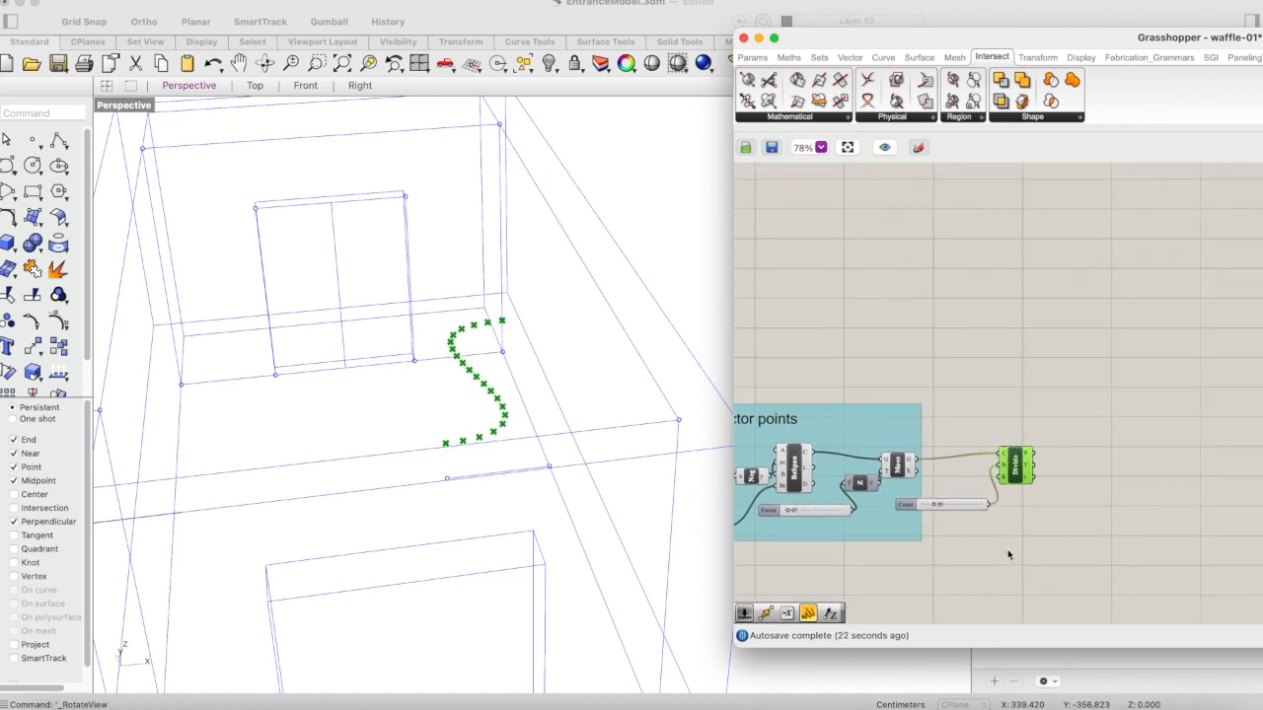
scroll(1008, 554, left, 3)
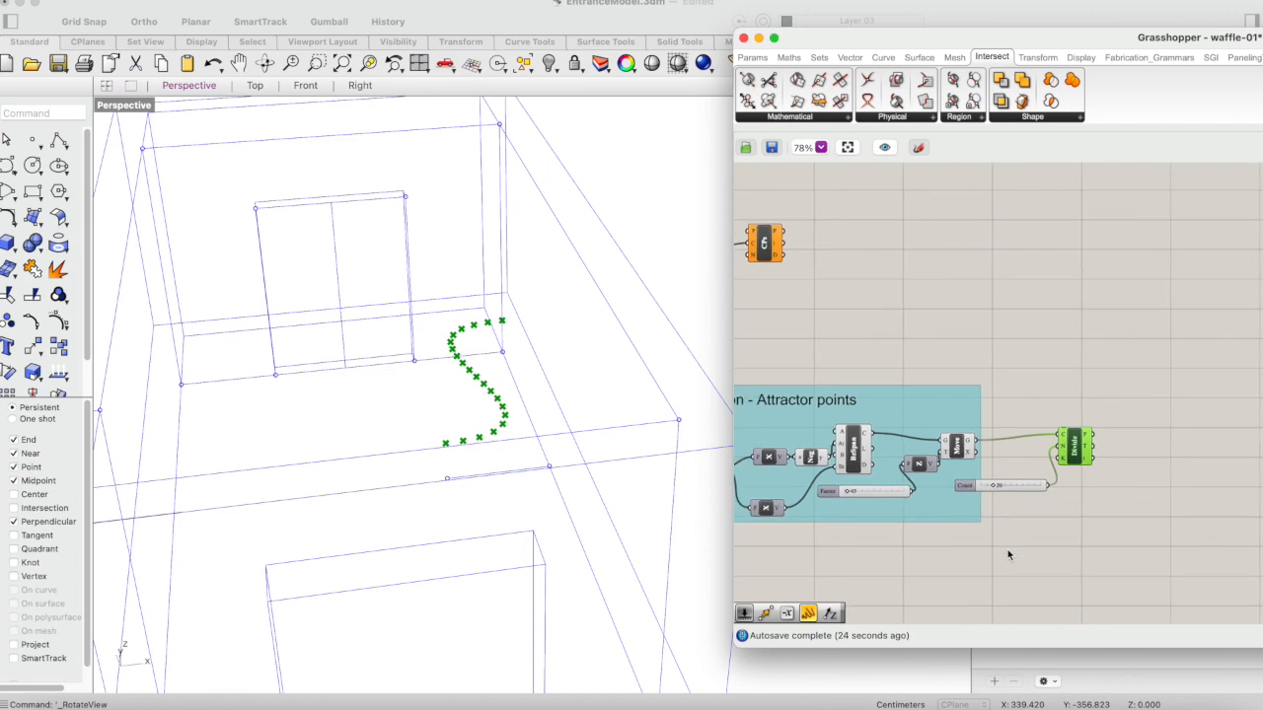
click(1039, 541)
scroll(1039, 542, down, 4)
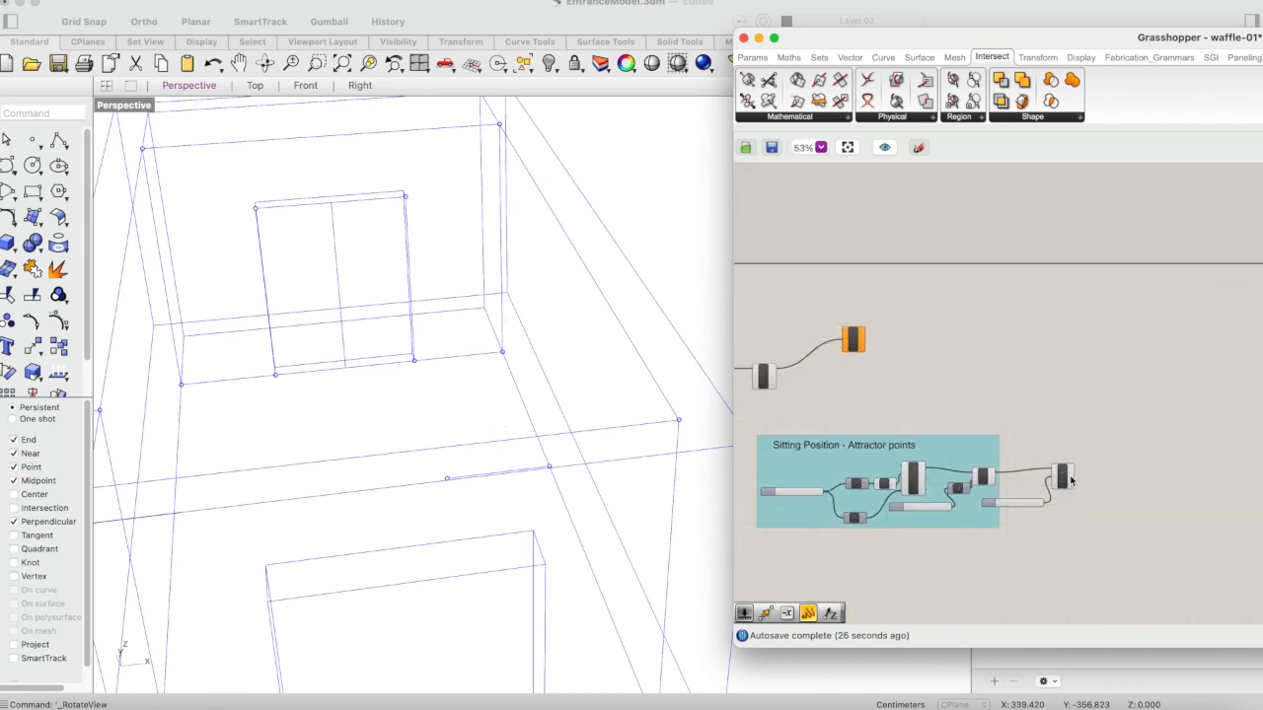
scroll(1071, 478, up, 3)
scroll(1065, 479, down, 2)
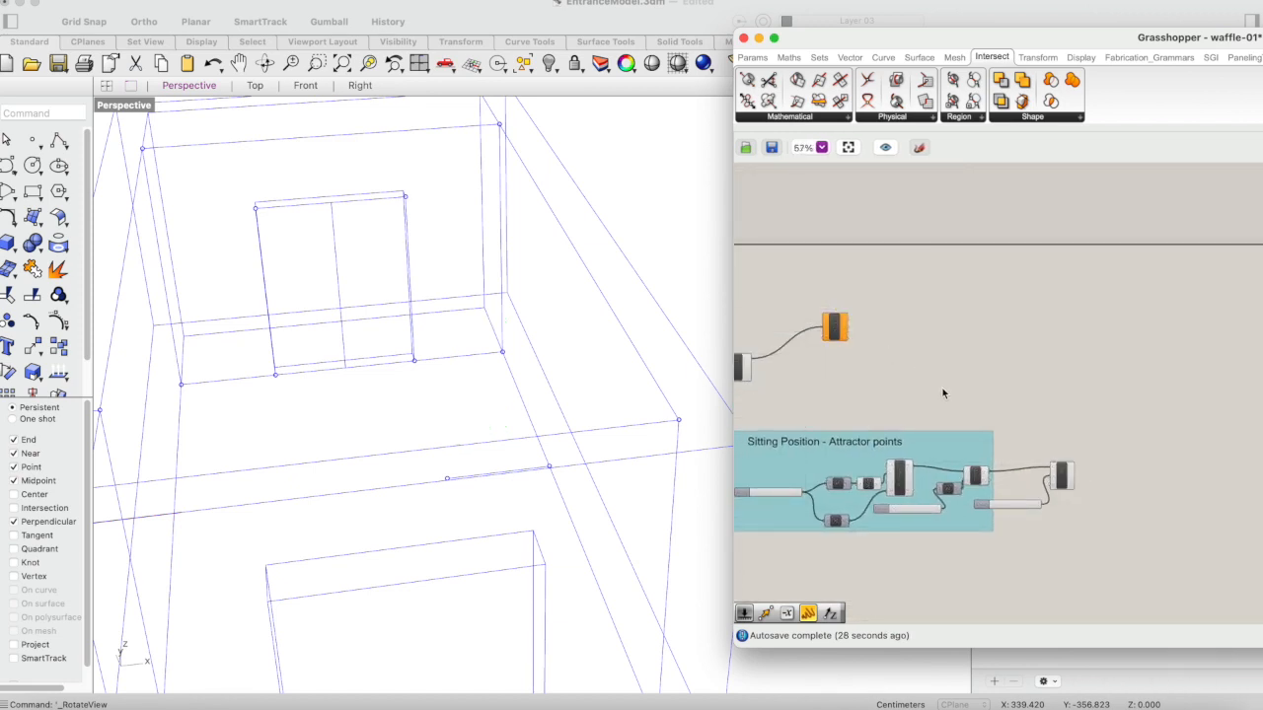
scroll(942, 394, up, 2)
click(1107, 505)
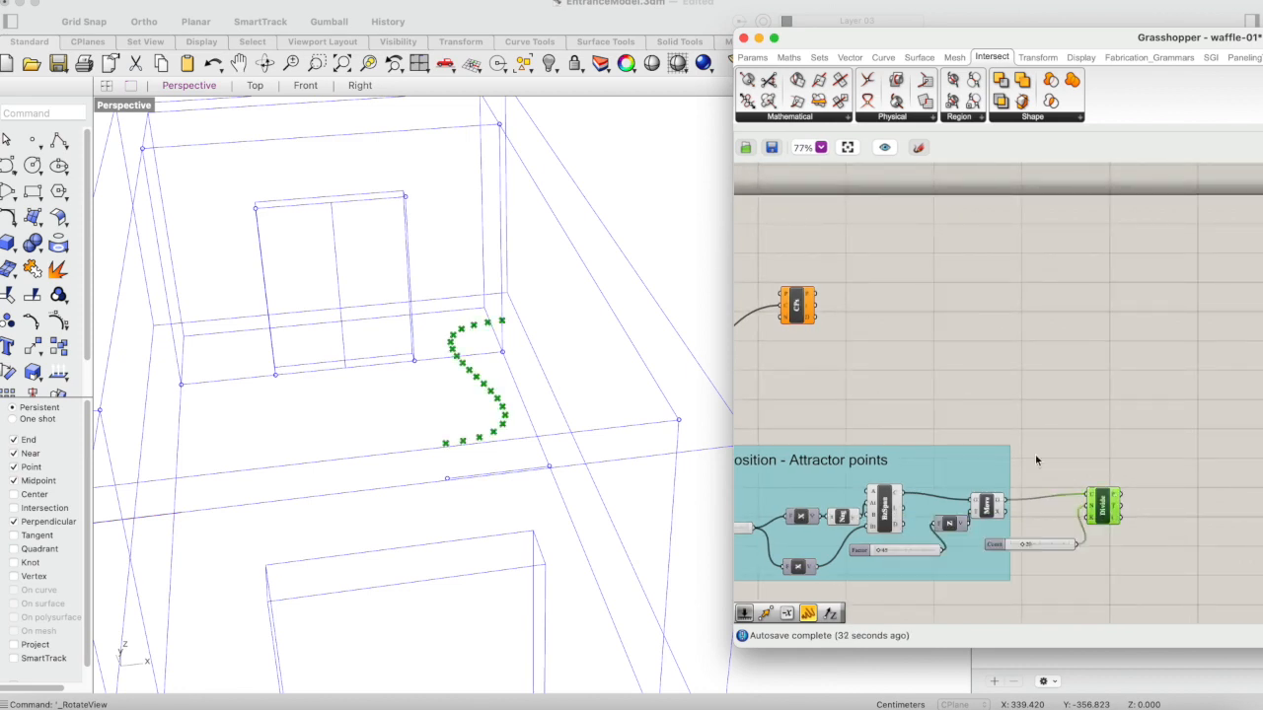
drag(1119, 499, 792, 299)
click(792, 299)
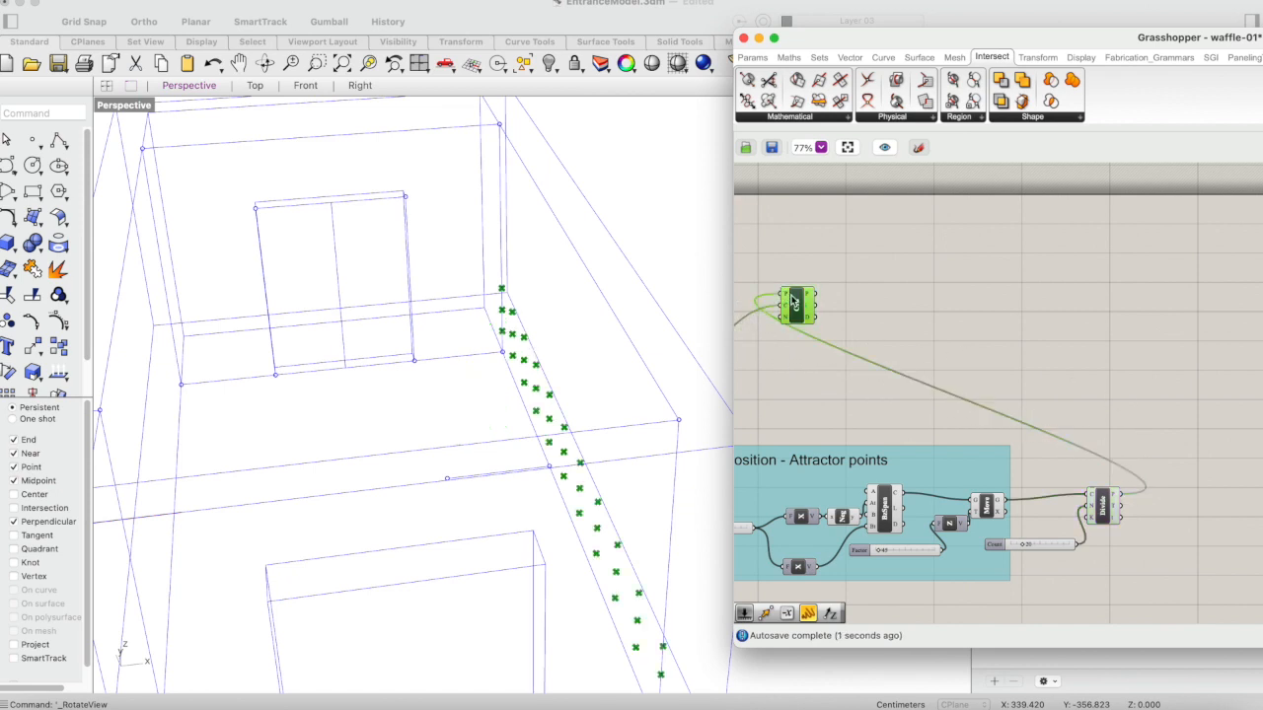
scroll(881, 312, left, 3)
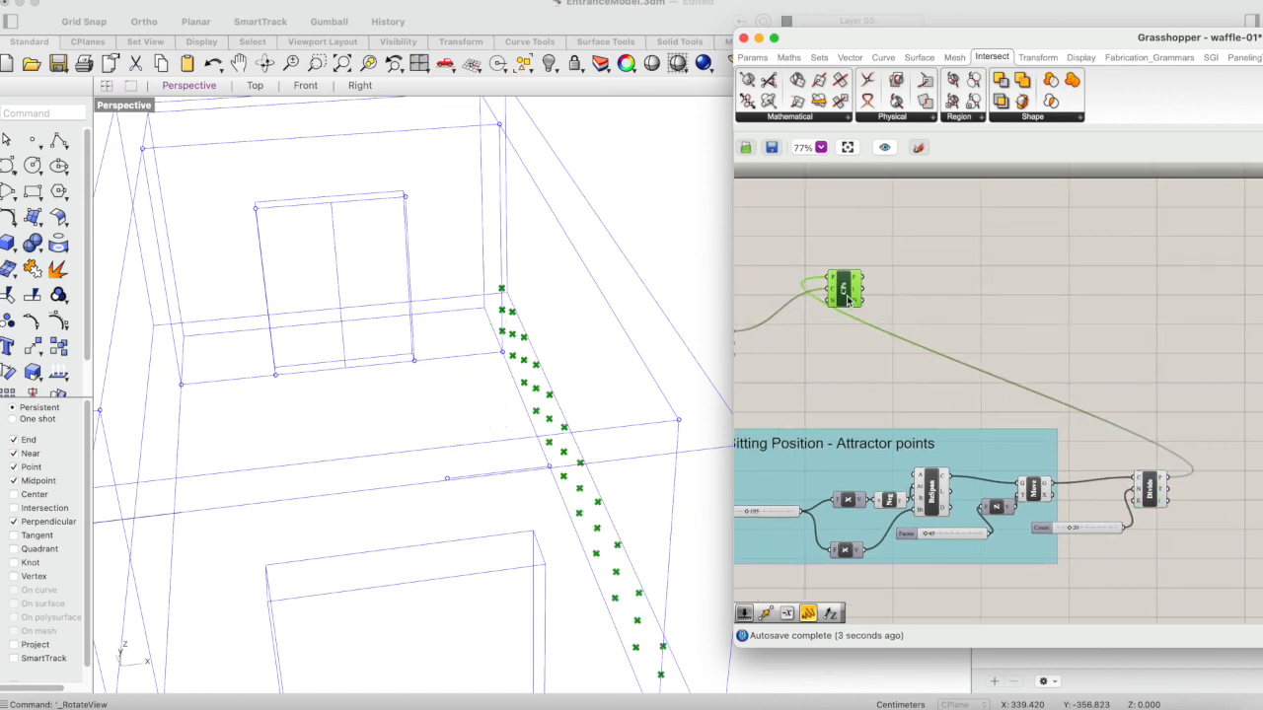
drag(846, 299, 919, 293)
- Examine from several angles in the Perspective view which wall points Closest Points picks along the Bezier curve
click(452, 296)
scroll(452, 296, down, 5)
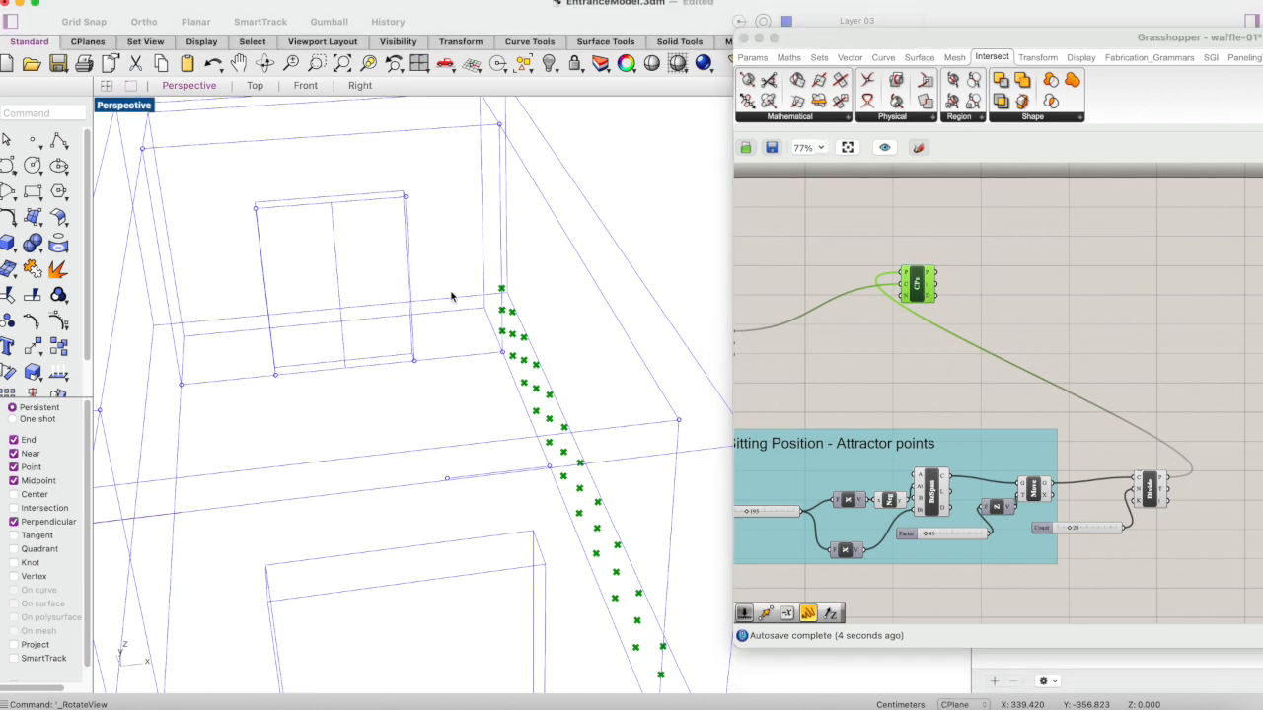
scroll(452, 296, up, 3)
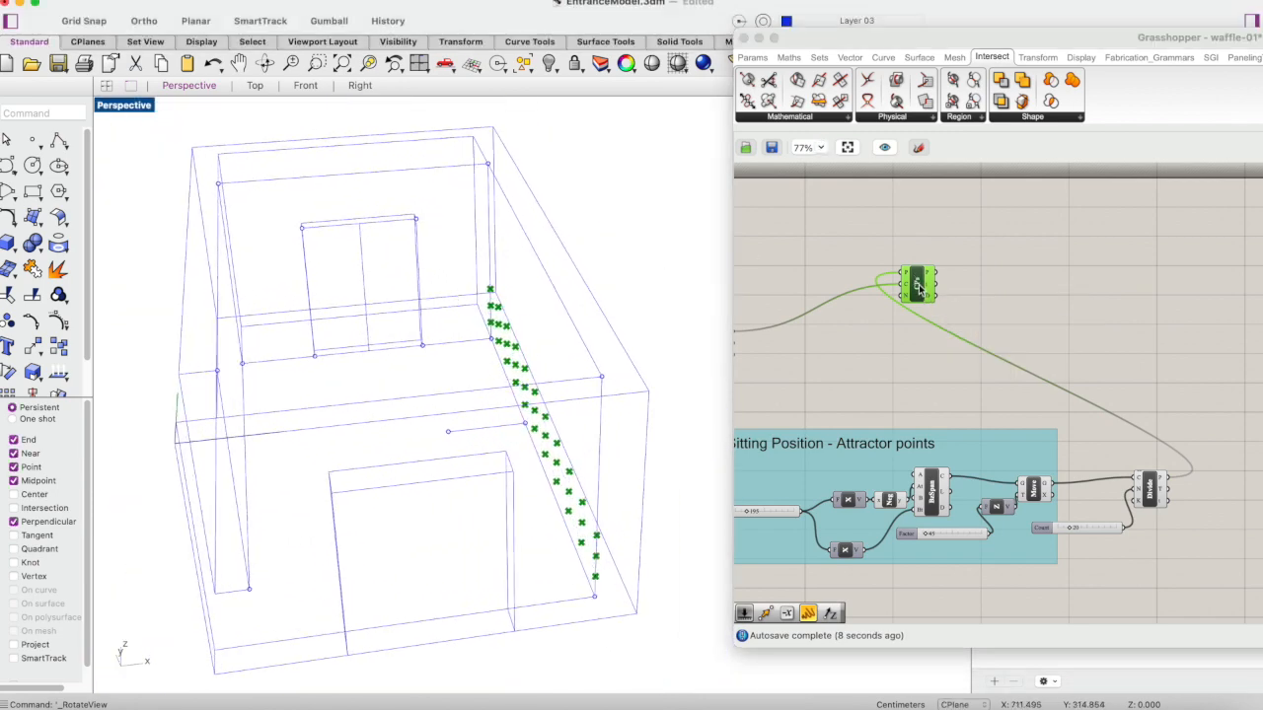
mouse_move(930, 279)
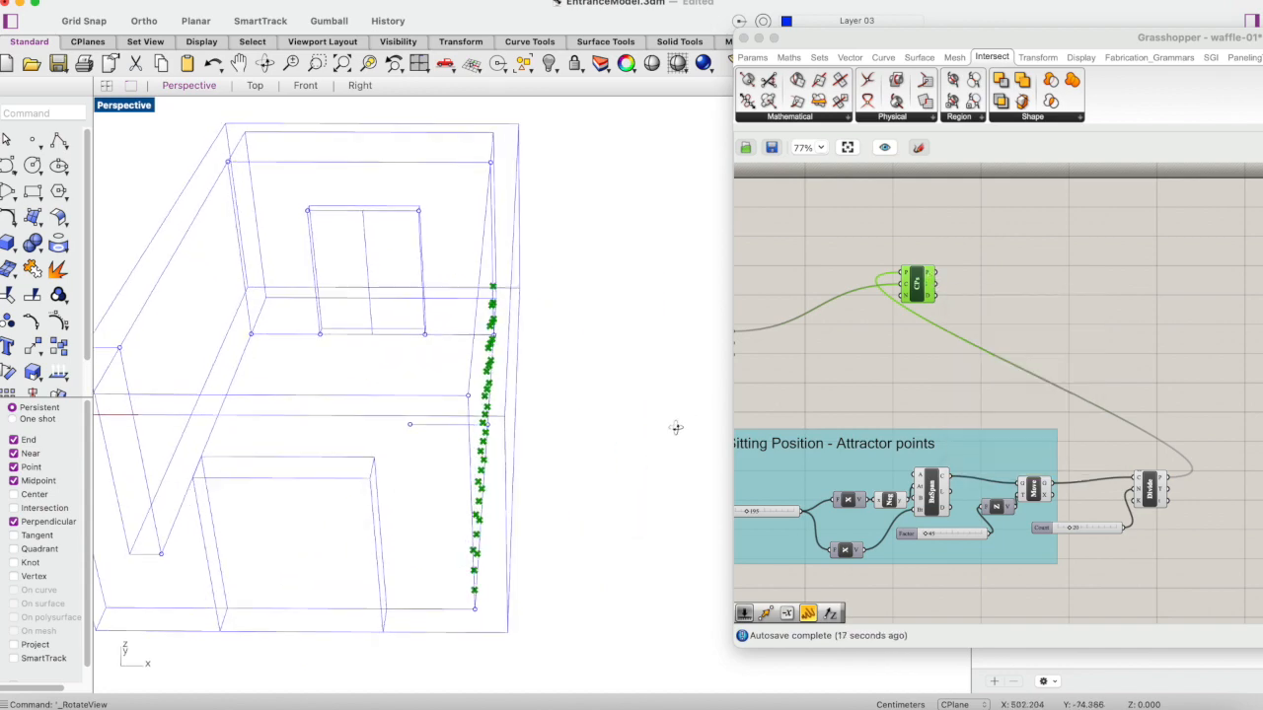
right_drag(677, 428, 687, 426)
scroll(527, 400, up, 3)
scroll(527, 400, down, 5)
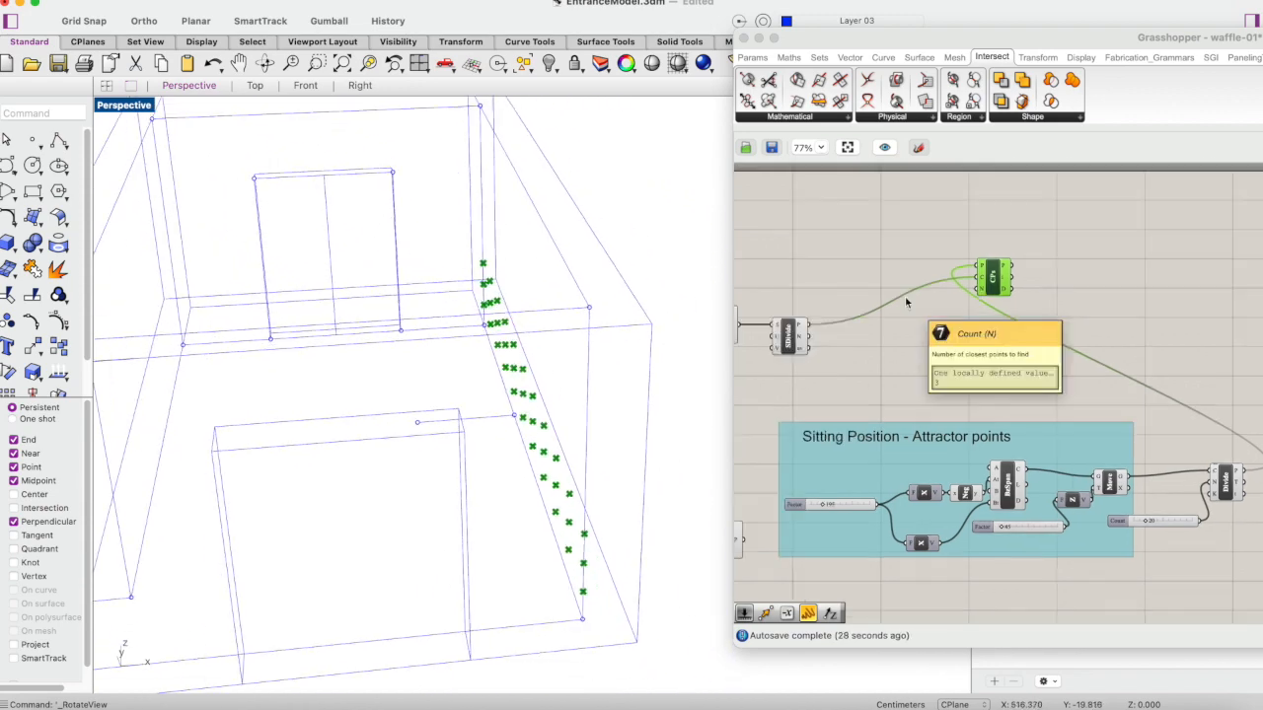
- Inspect the data structure of Divide Surface's points output that feeds Closest Points
right_drag(1077, 324, 1064, 319)
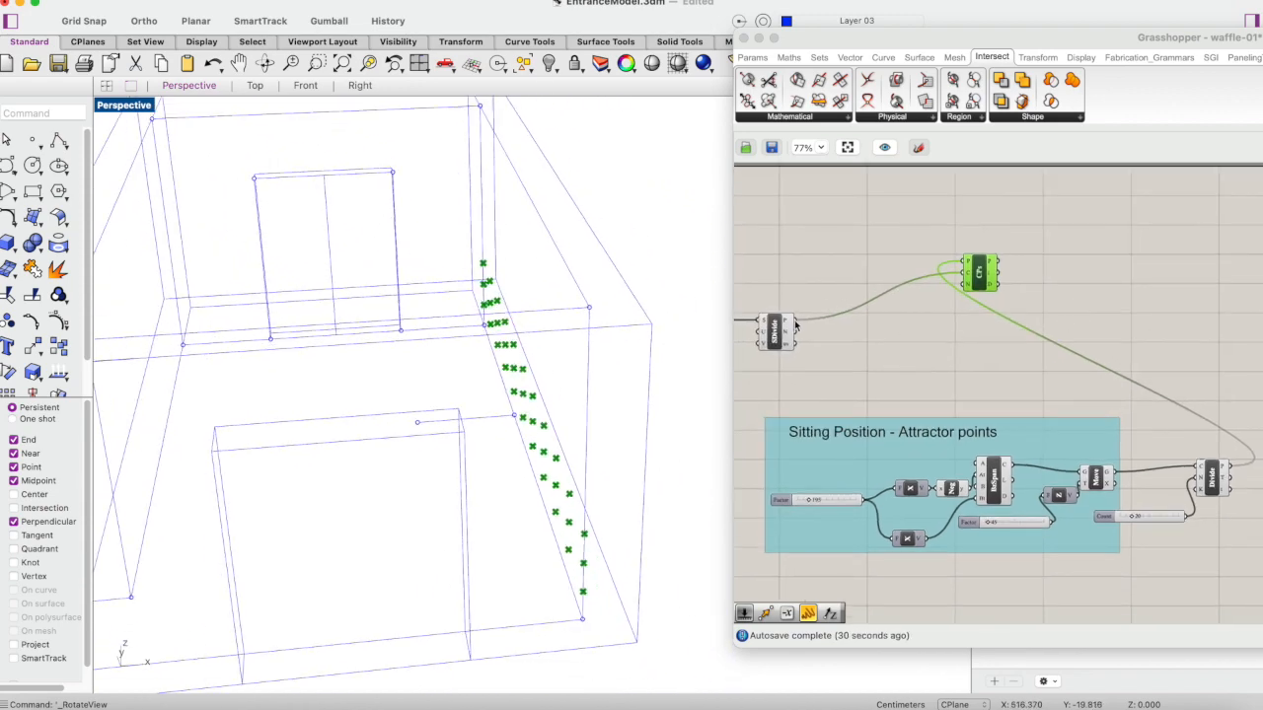
mouse_move(788, 320)
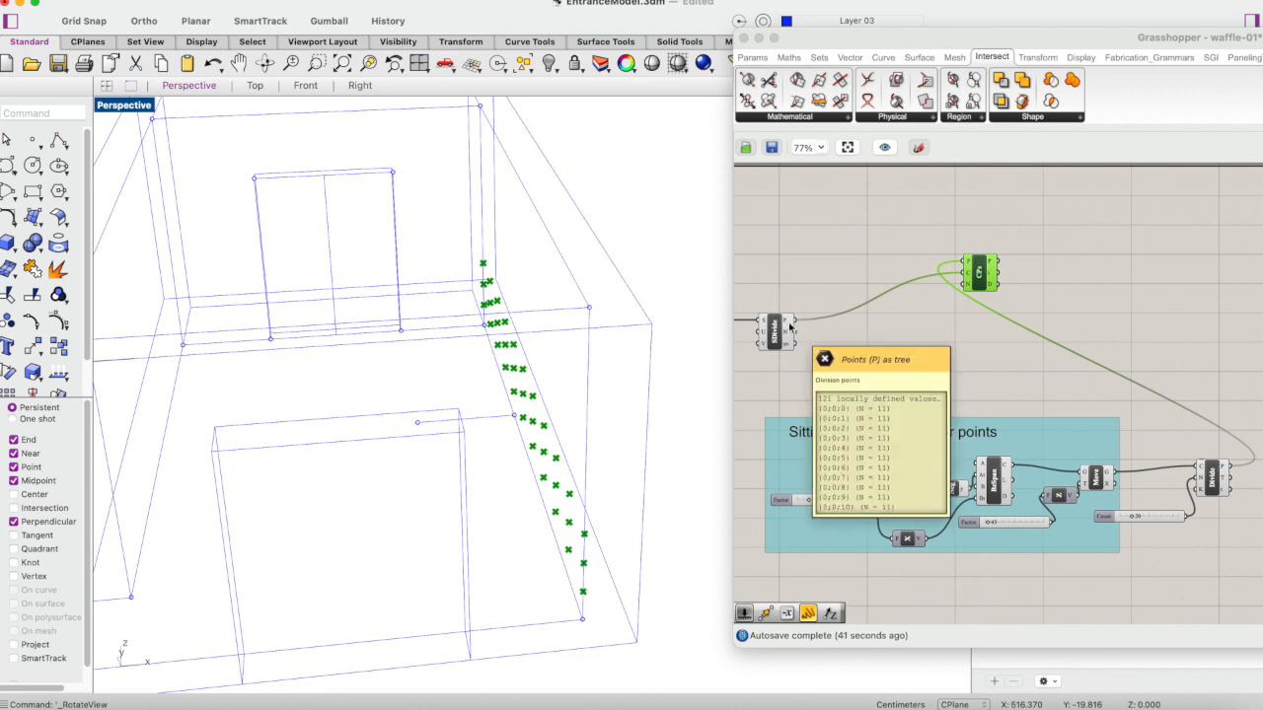
click(852, 260)
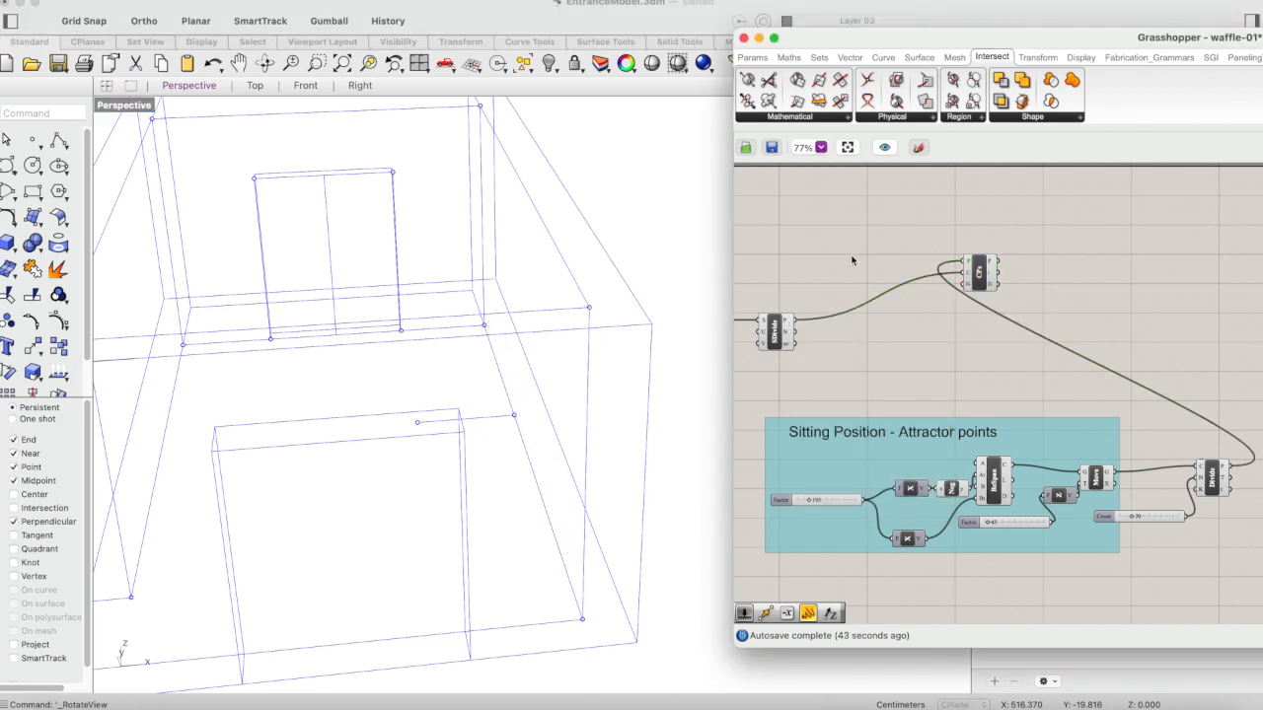
- Add a Panel beneath the wire between Divide Surface and Closest Points
double_click(852, 260)
click(831, 283)
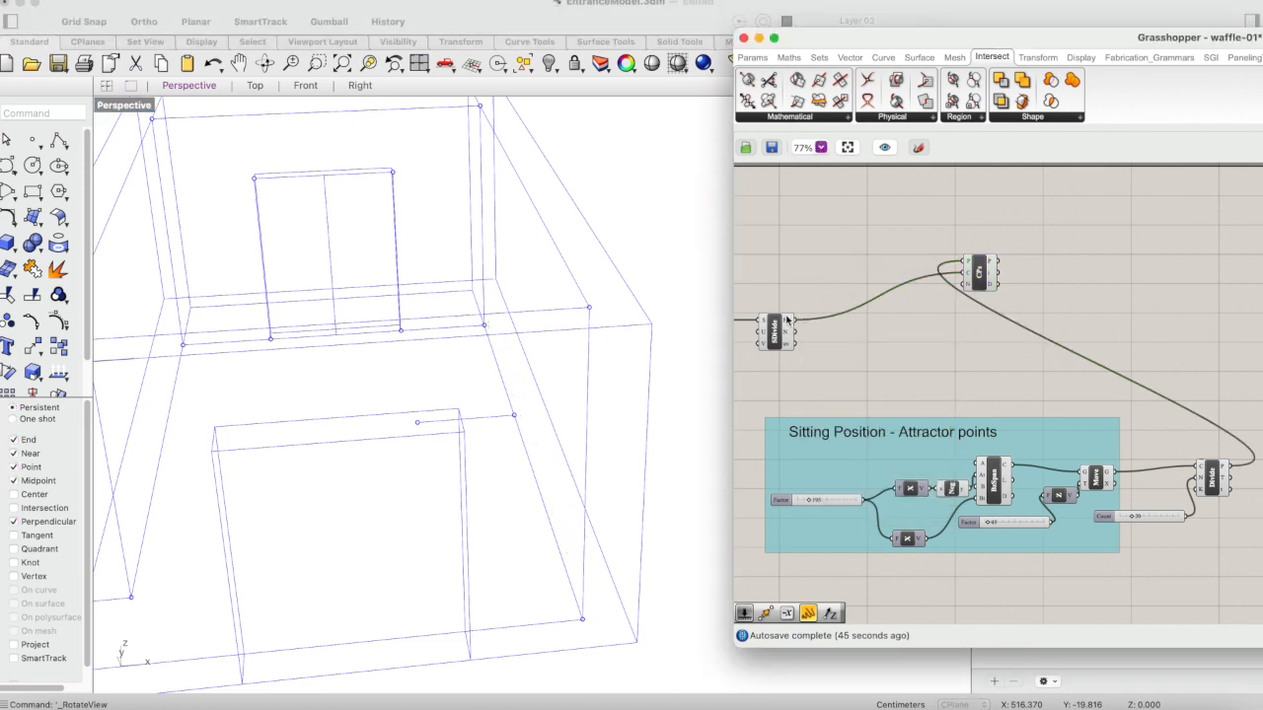
double_click(837, 282)
text(pane)
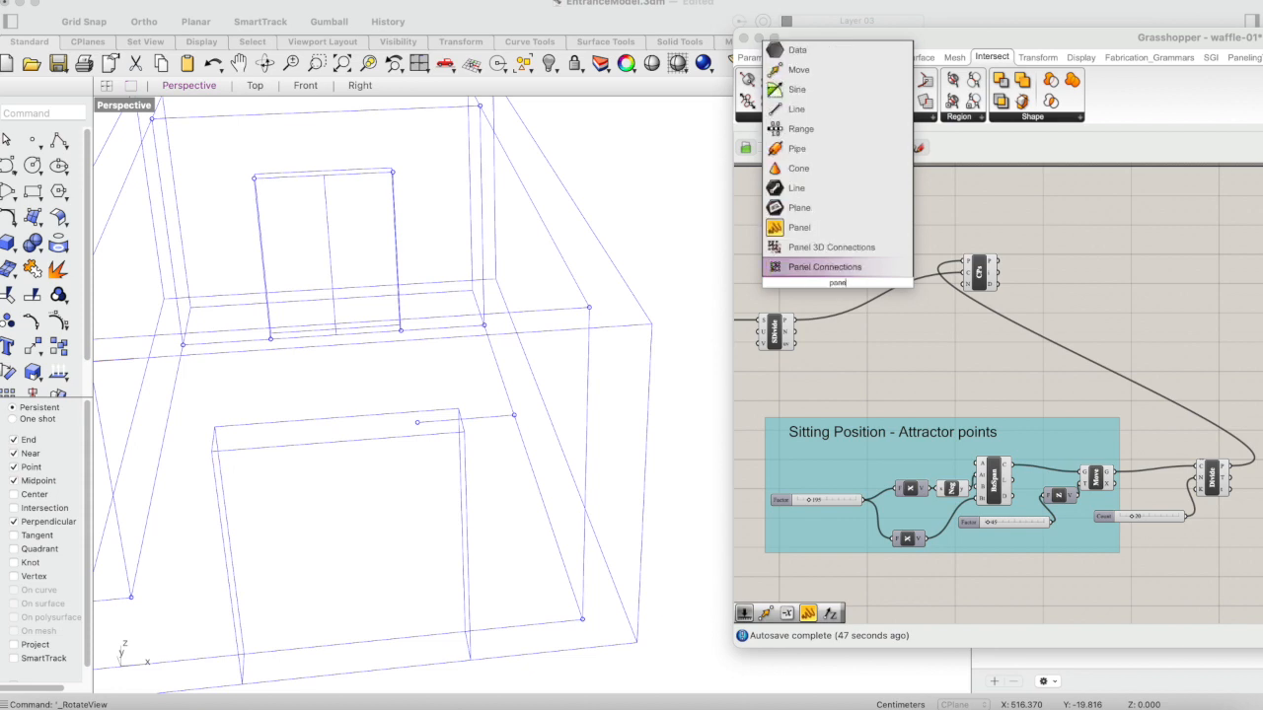
click(822, 229)
drag(842, 285, 887, 346)
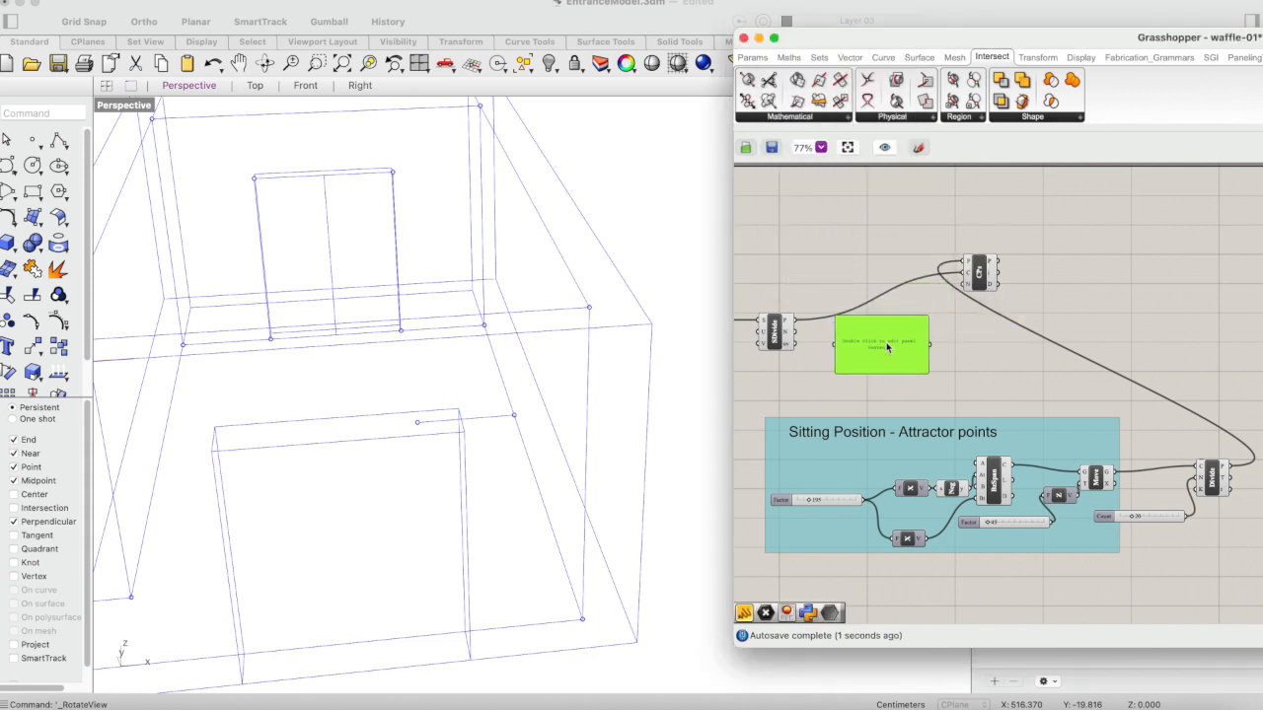
- Examine the wall points found by Closest Points against the Bezier curve's division points from several angles
click(985, 268)
right_drag(510, 394, 508, 395)
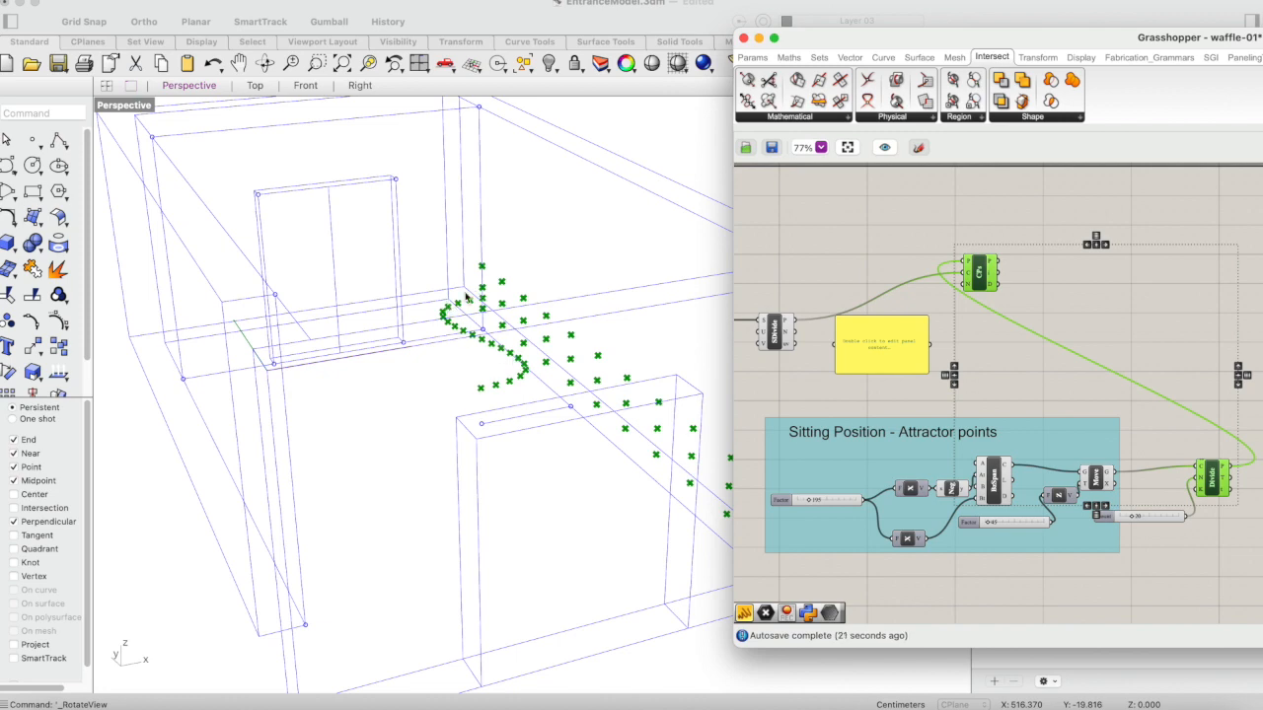
right_drag(592, 505, 566, 500)
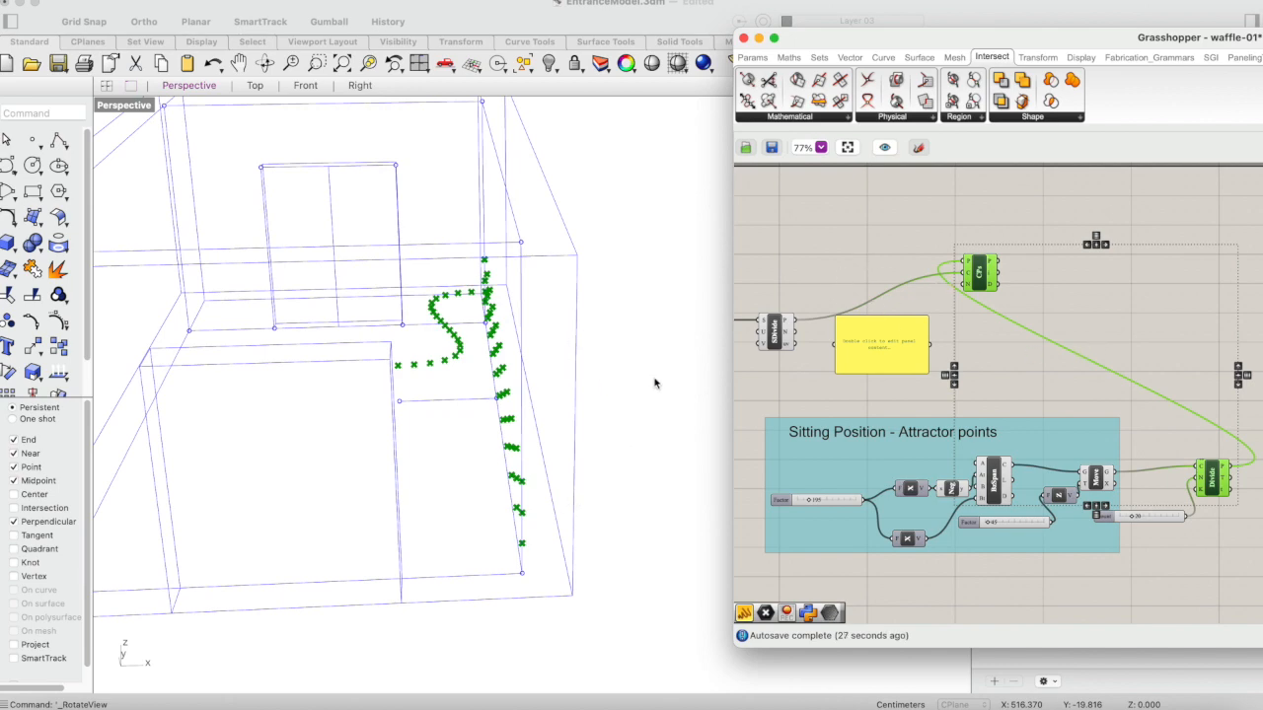
right_drag(658, 384, 658, 392)
click(824, 302)
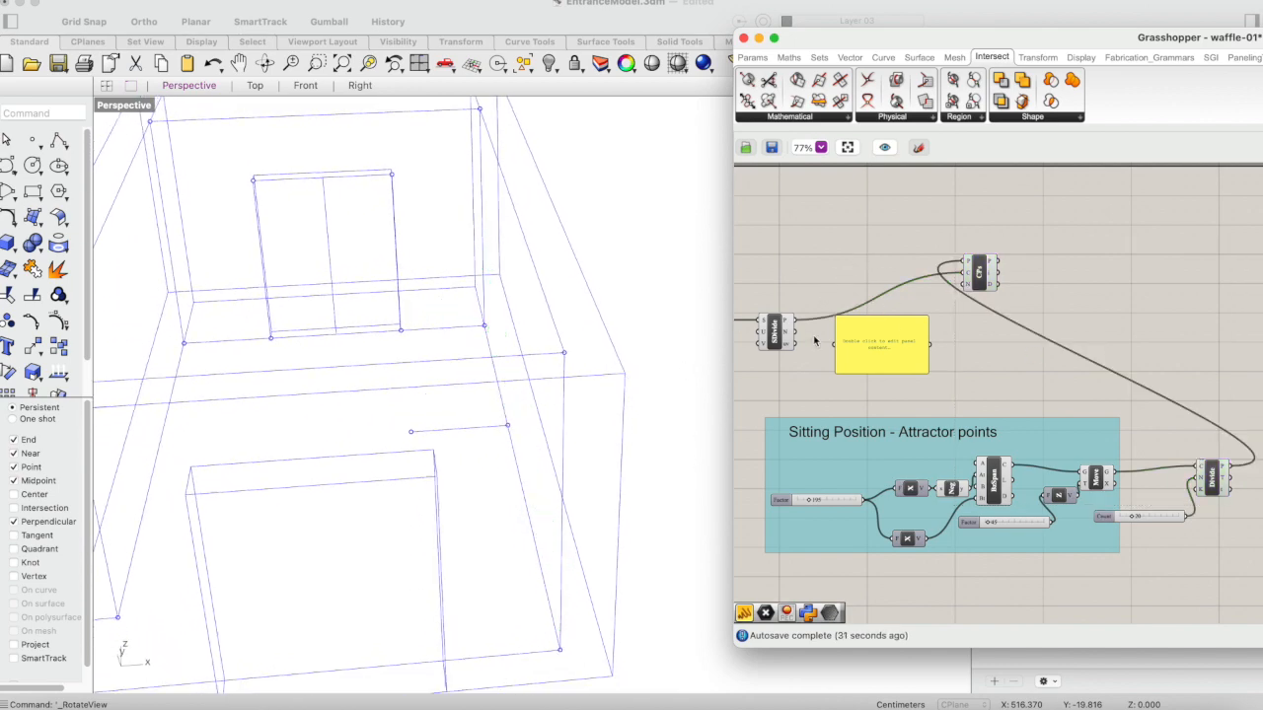
- Feed Divide Surface's points into the Panel to read the point list, and remove the Panel again
drag(795, 333, 873, 392)
scroll(885, 341, down, 2)
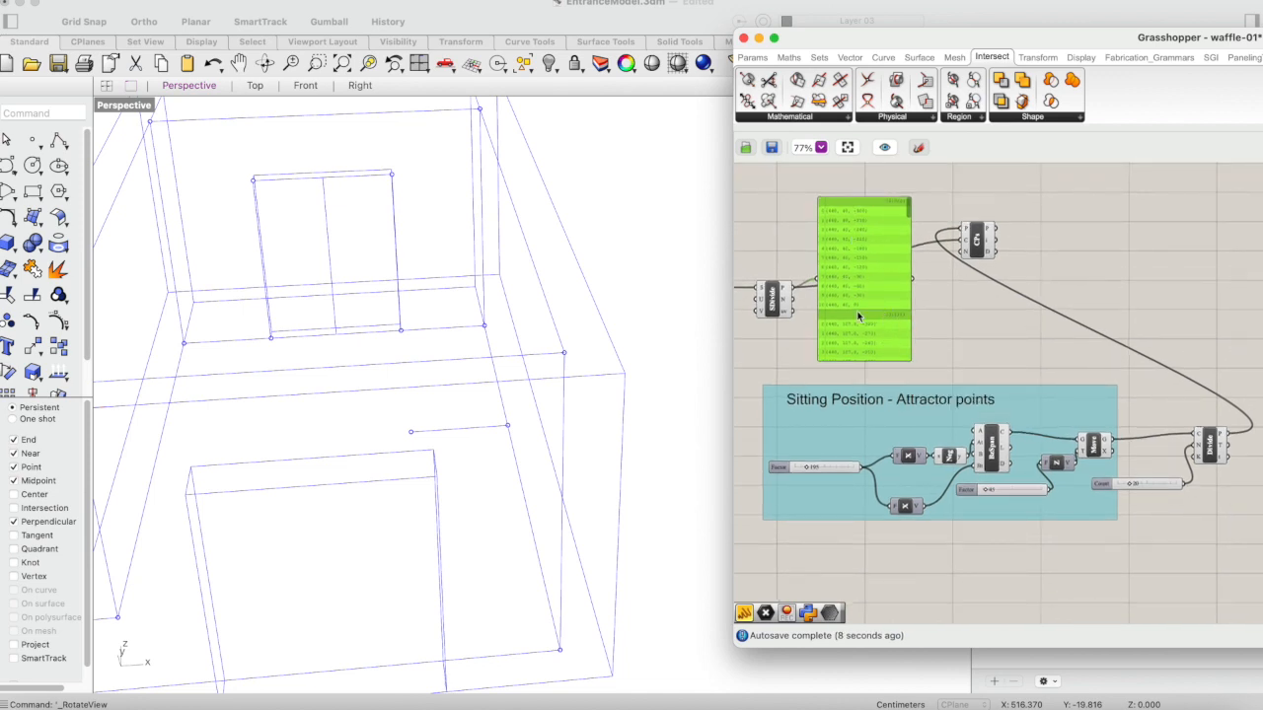
drag(854, 261, 867, 261)
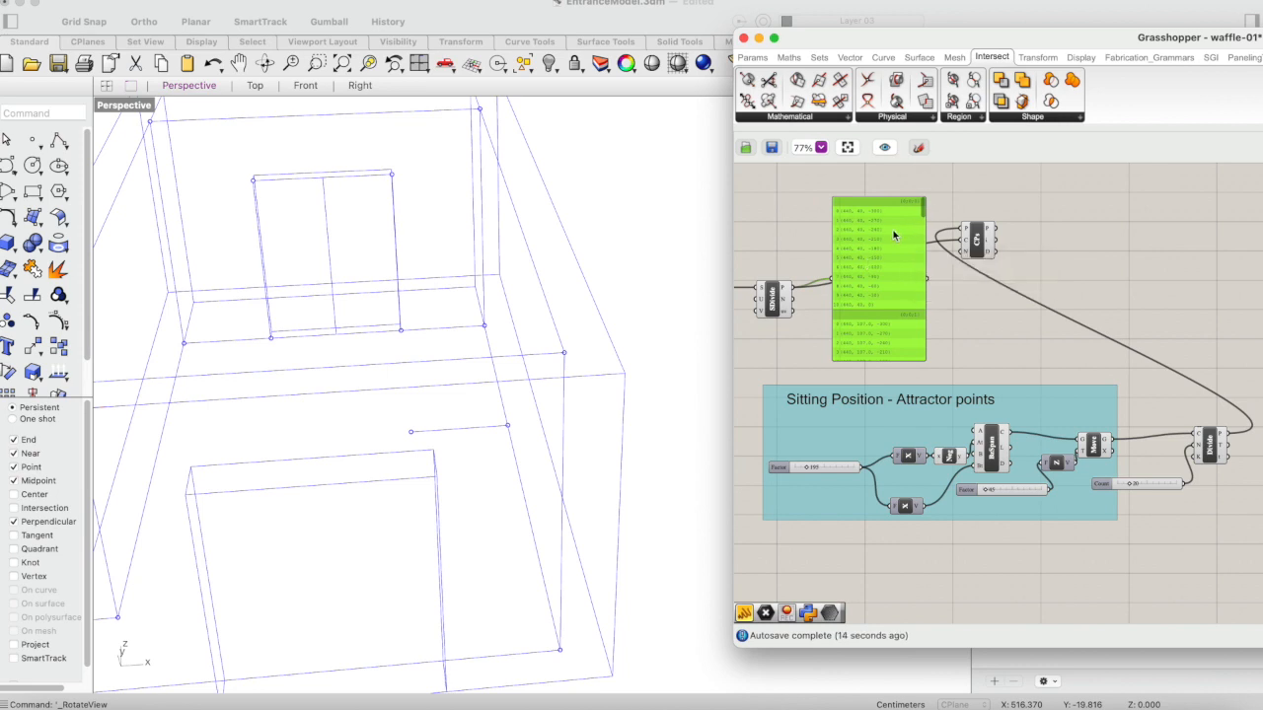
key(Delete)
double_click(851, 226)
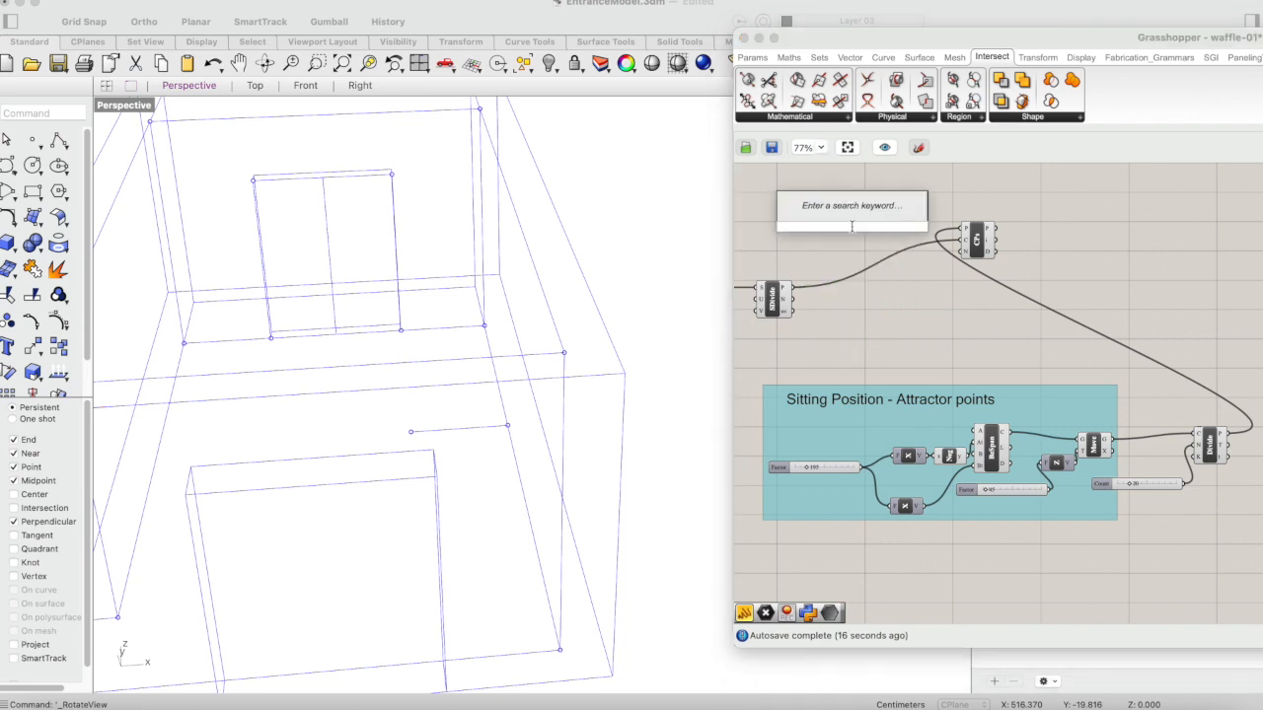
text(list)
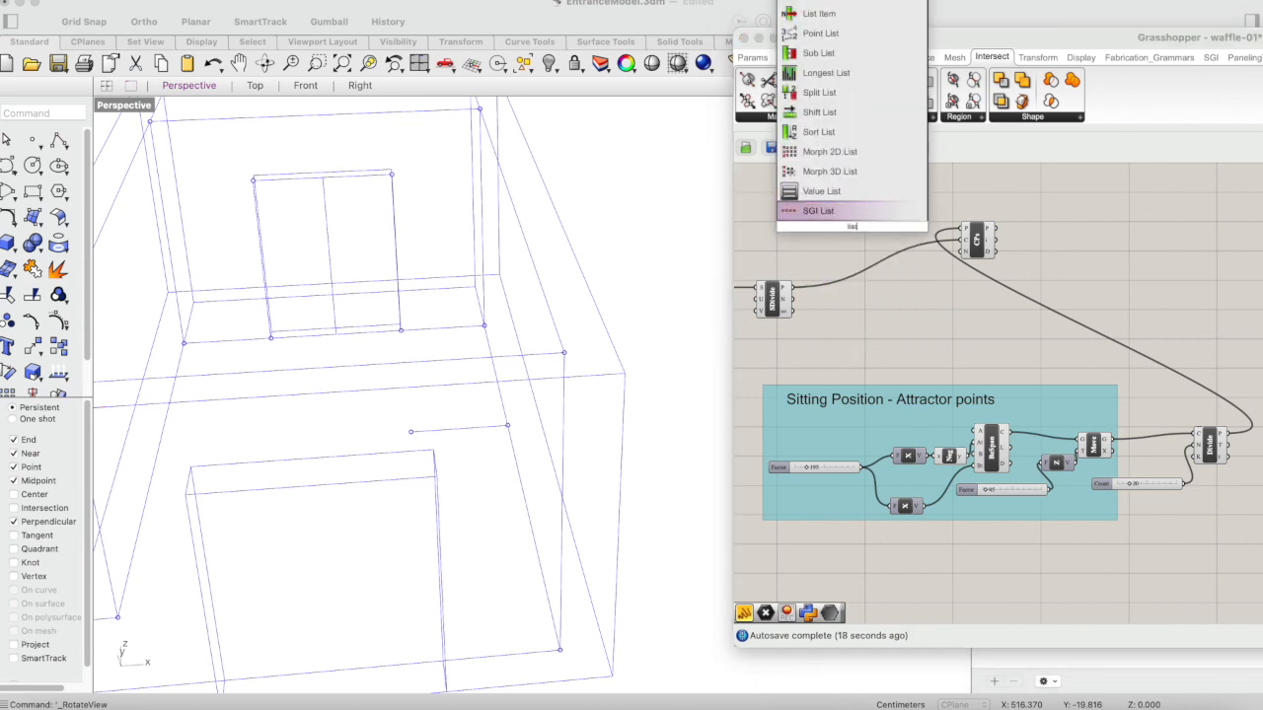
scroll(838, 20, up, 1)
click(838, 14)
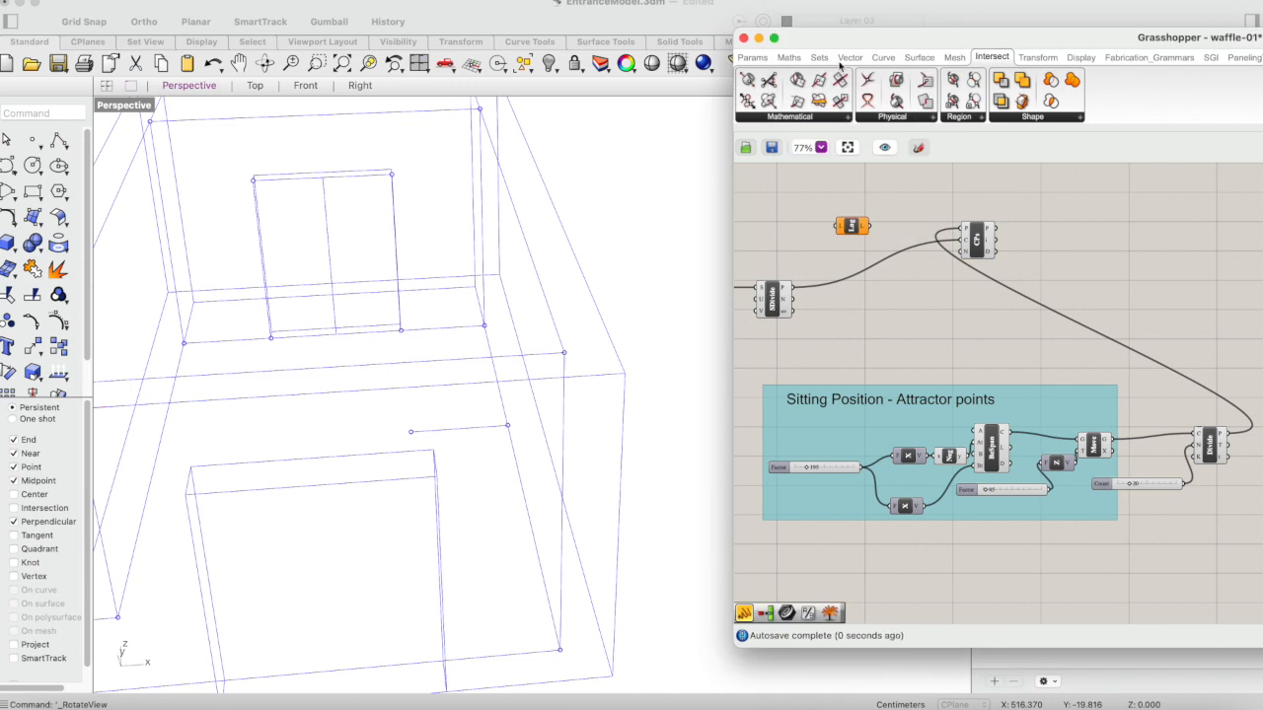
click(855, 233)
key(Delete)
- Add a List Item component above Divide Surface and feed Divide Surface's points into its list input
double_click(855, 232)
text(list)
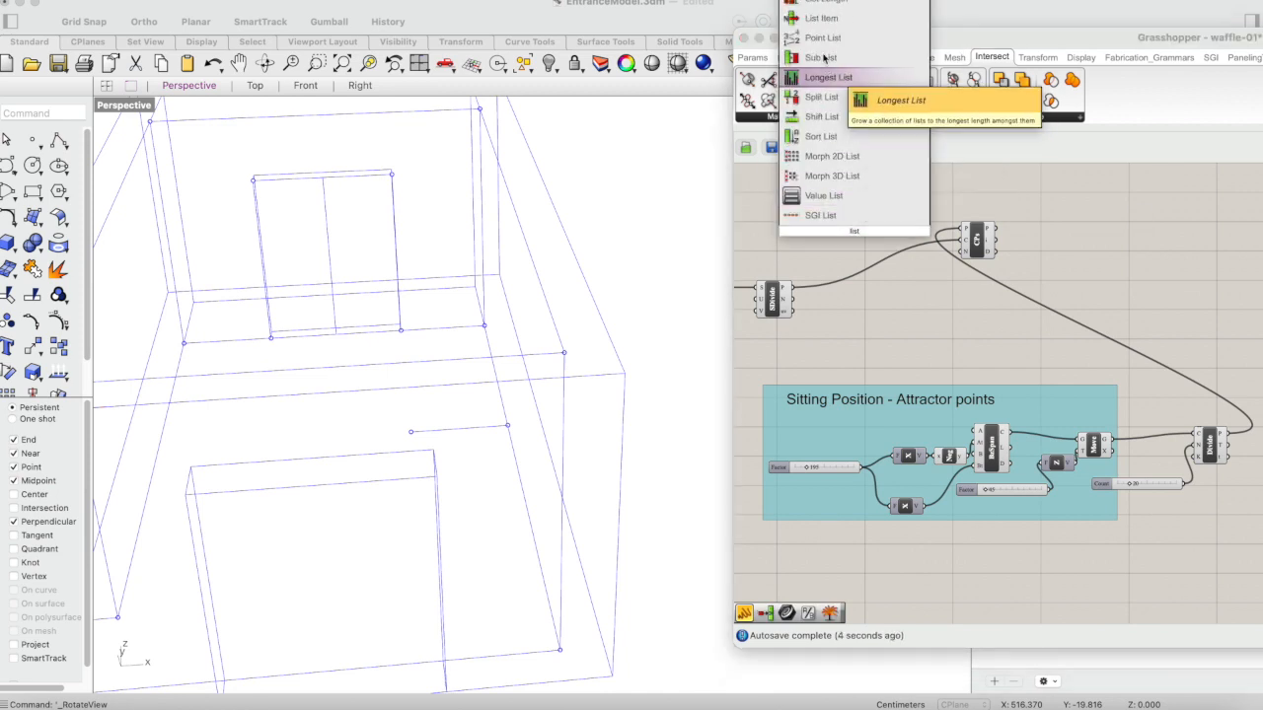
click(825, 19)
drag(854, 230, 840, 268)
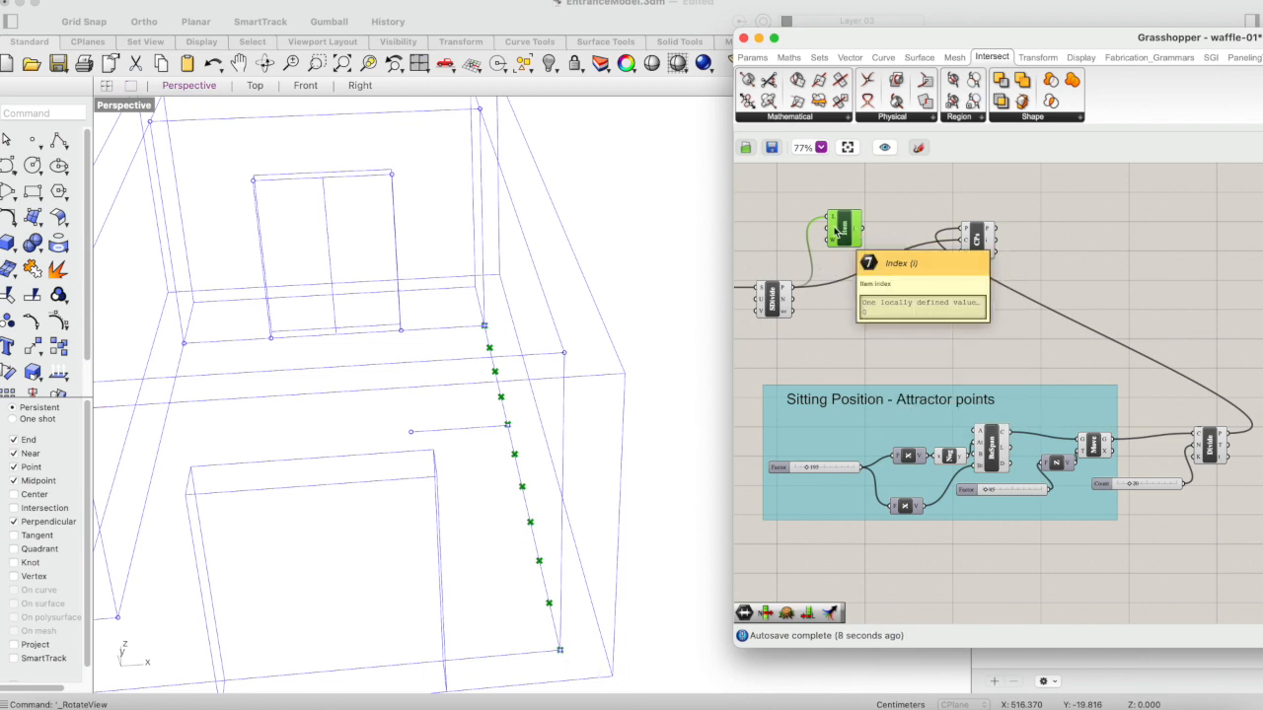
- Set the List Item index to 1
right_click(836, 231)
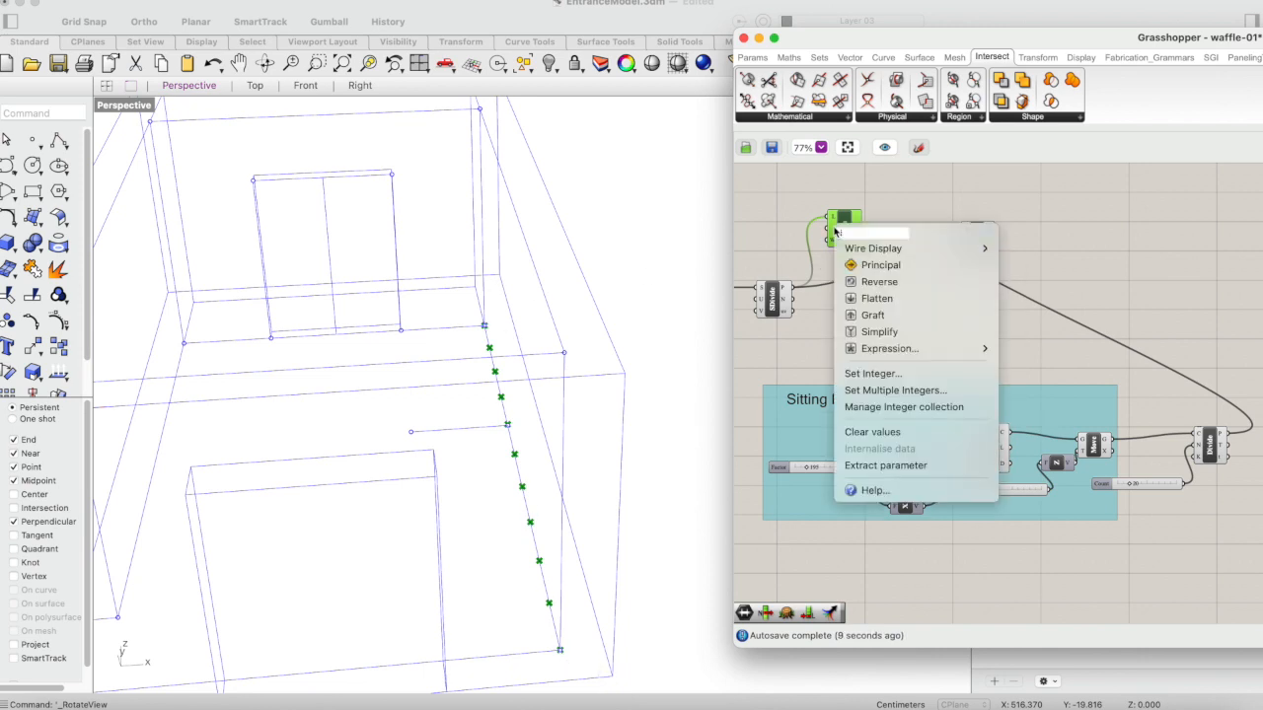
click(857, 374)
text(1)
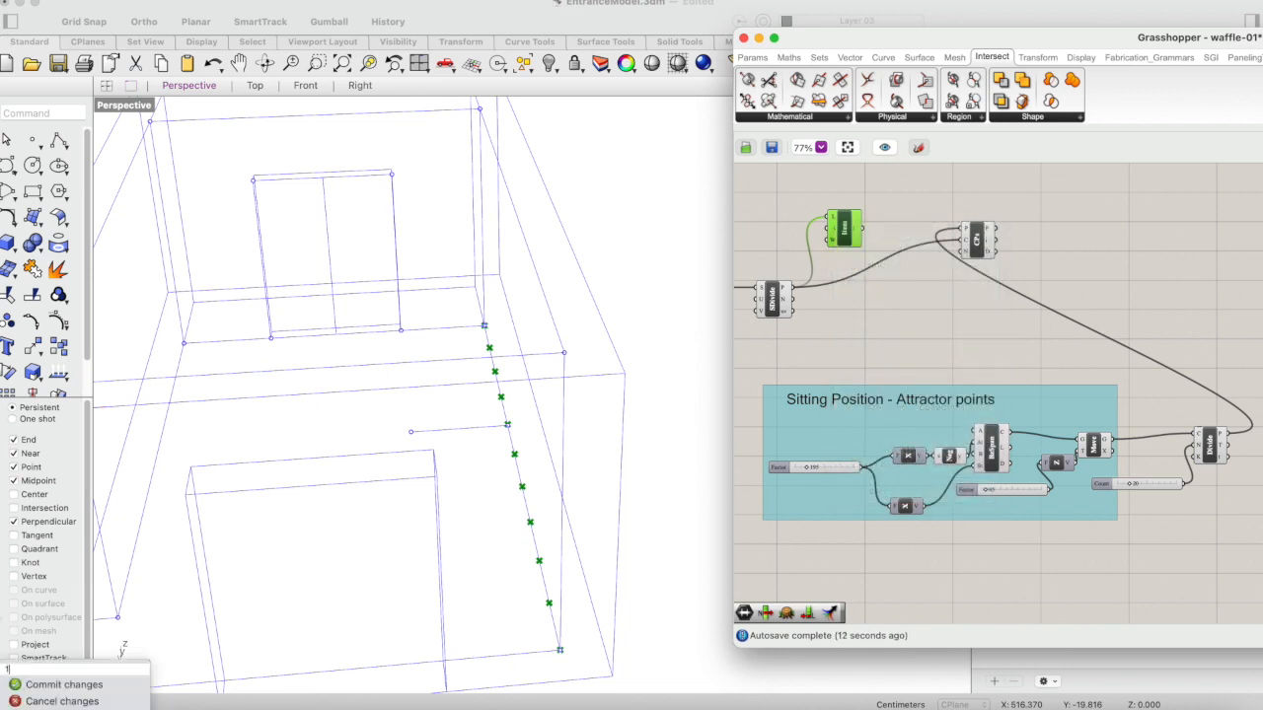
click(65, 685)
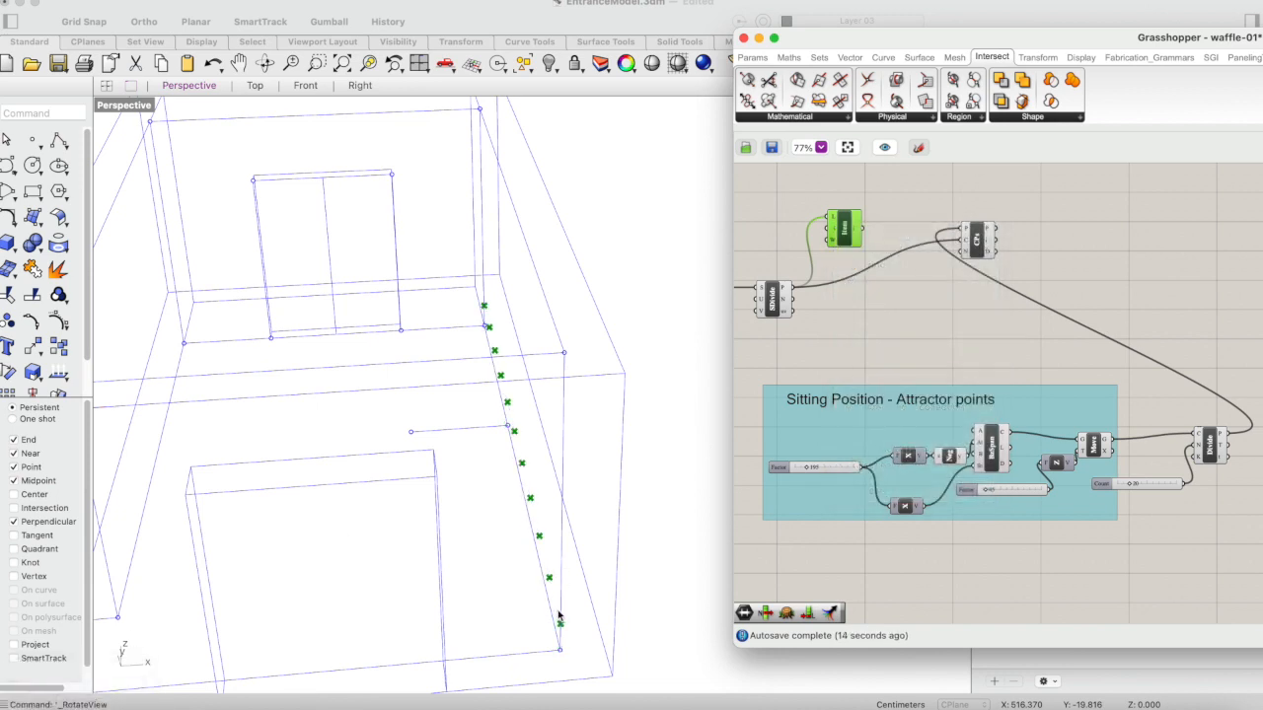
- Set the List Item index to 2 and check the picked row of wall points in the Perspective view
right_click(837, 228)
click(864, 380)
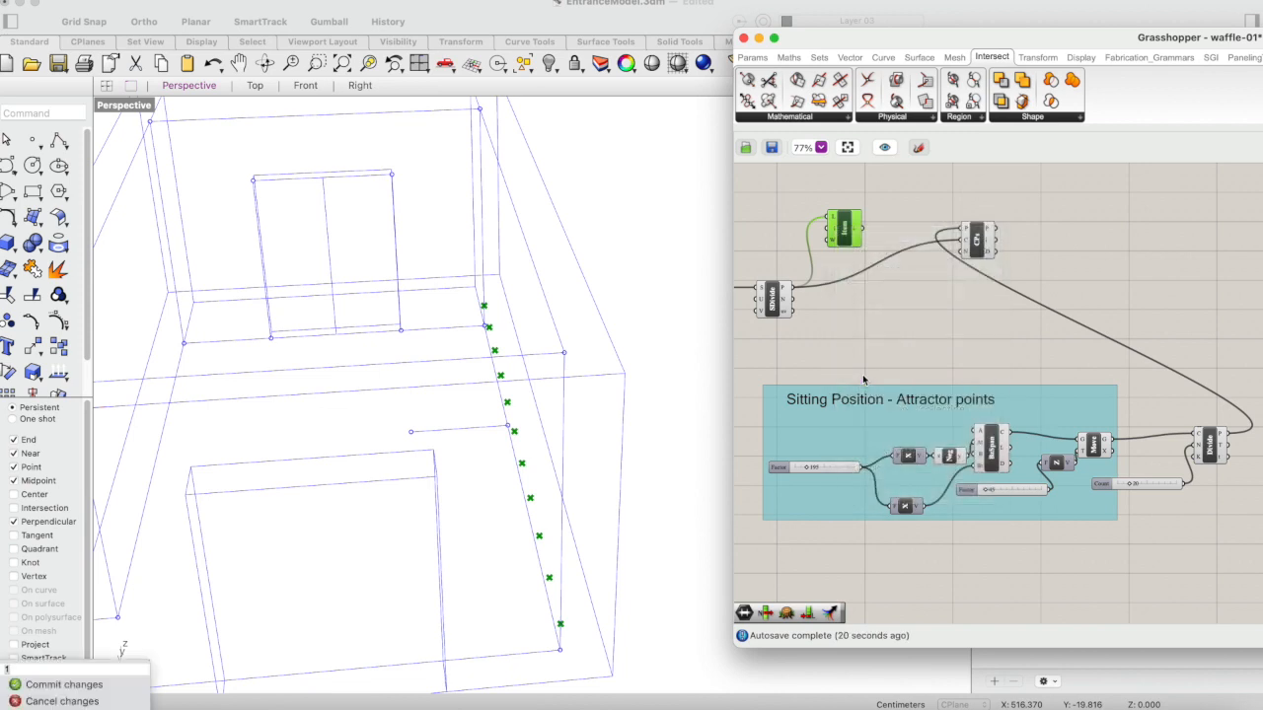
text(2)
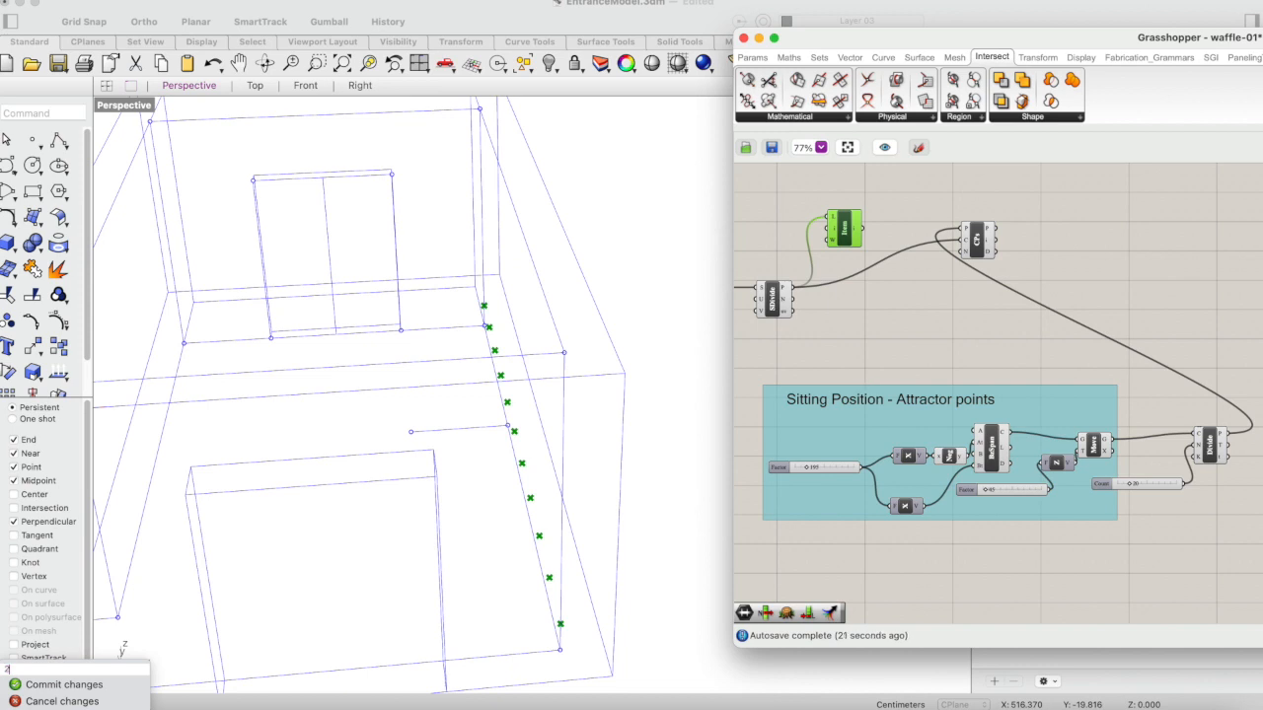
click(77, 685)
right_drag(582, 627, 554, 608)
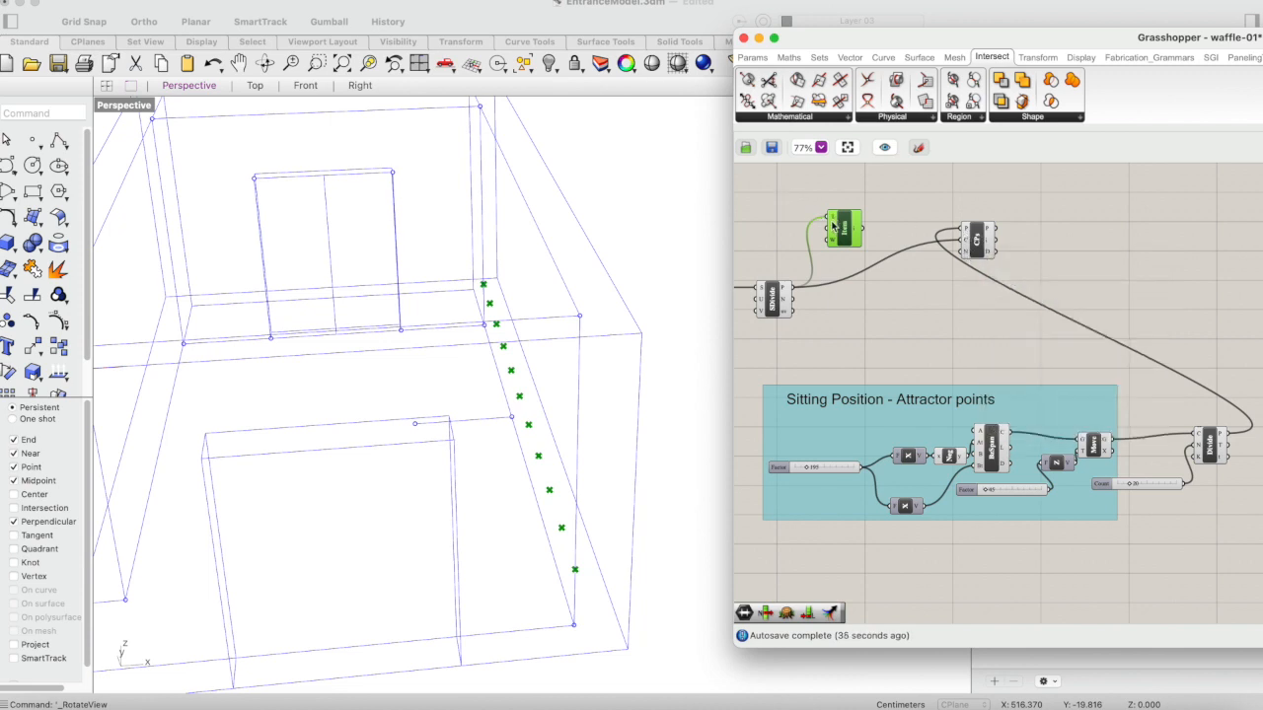
- Compare the outputs of Divide Surface and Closest Points, and lower the number of points that Closest Points finds
click(773, 298)
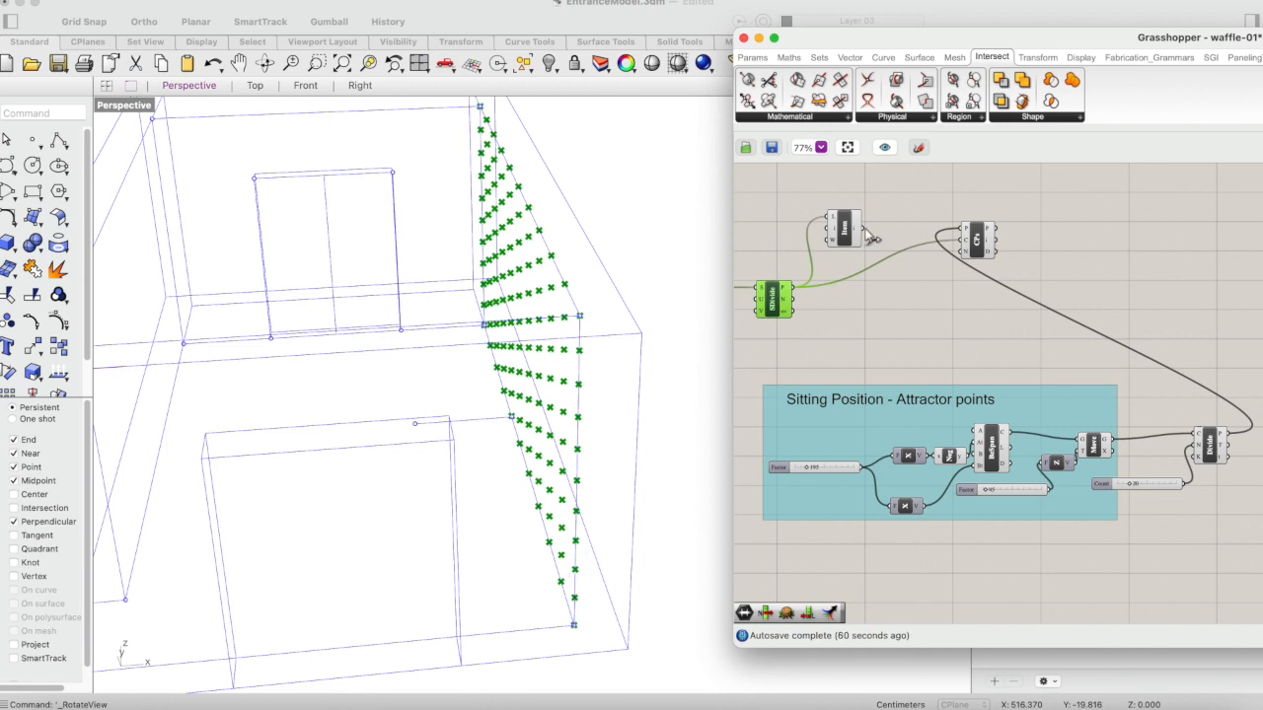
click(974, 239)
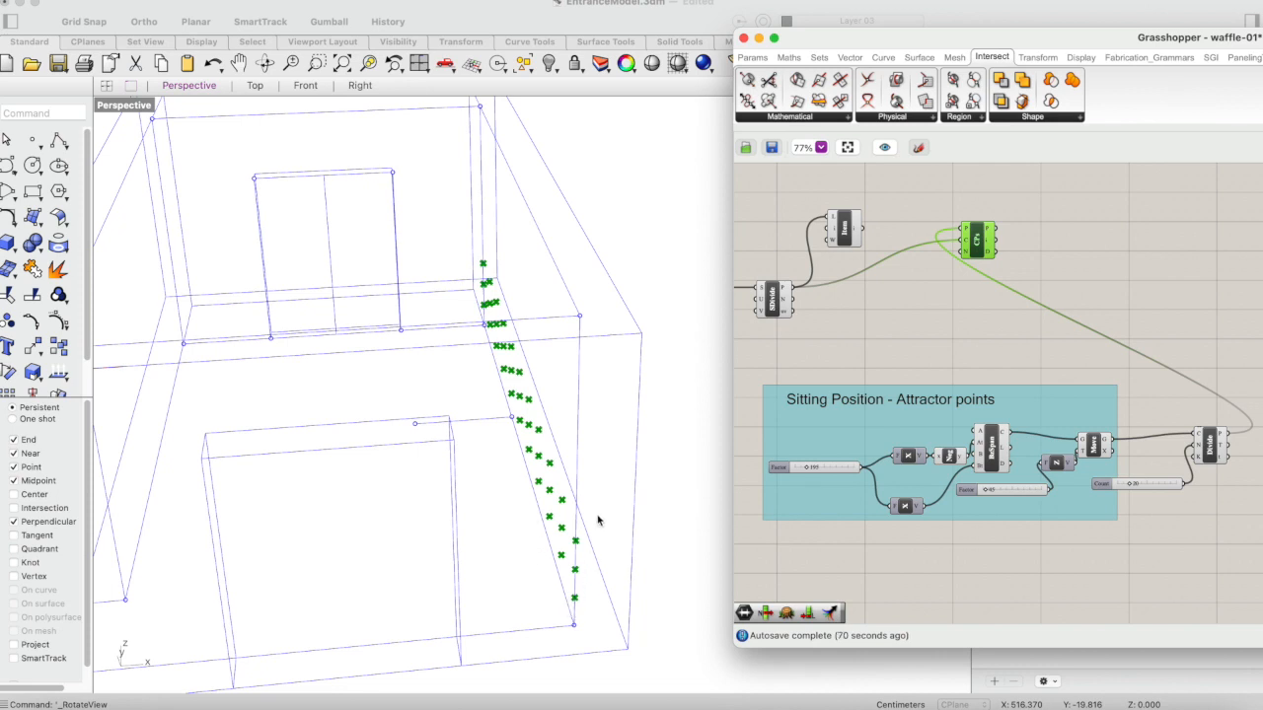
right_click(965, 258)
click(1025, 402)
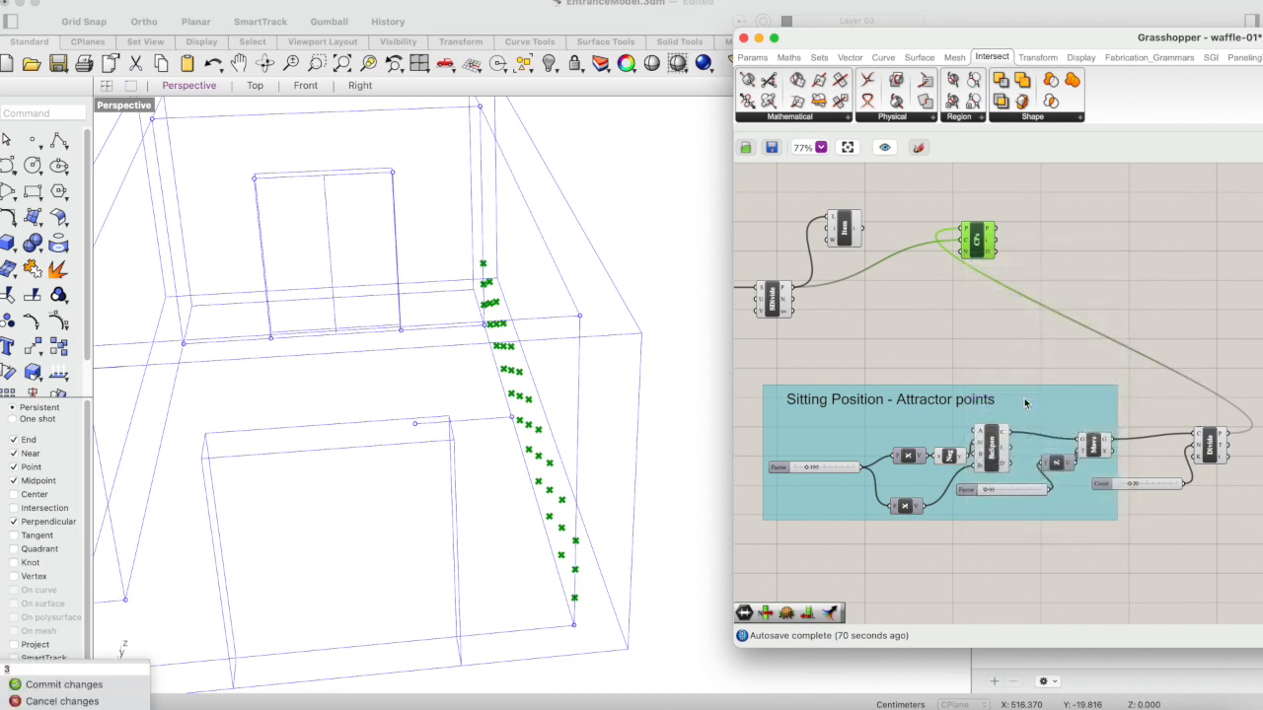
click(61, 685)
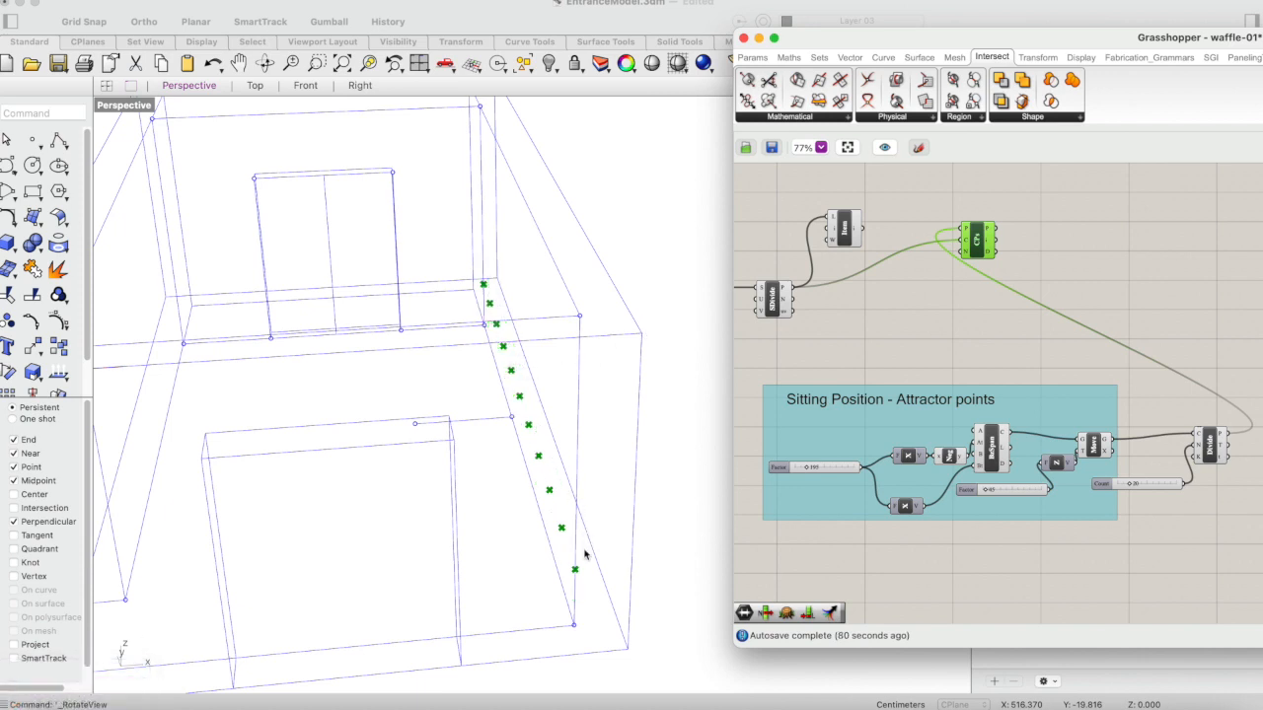
- Compare the List Item row with the wall and Bezier curve division points, and inspect the Divide Surface points tree
shift+click(778, 302)
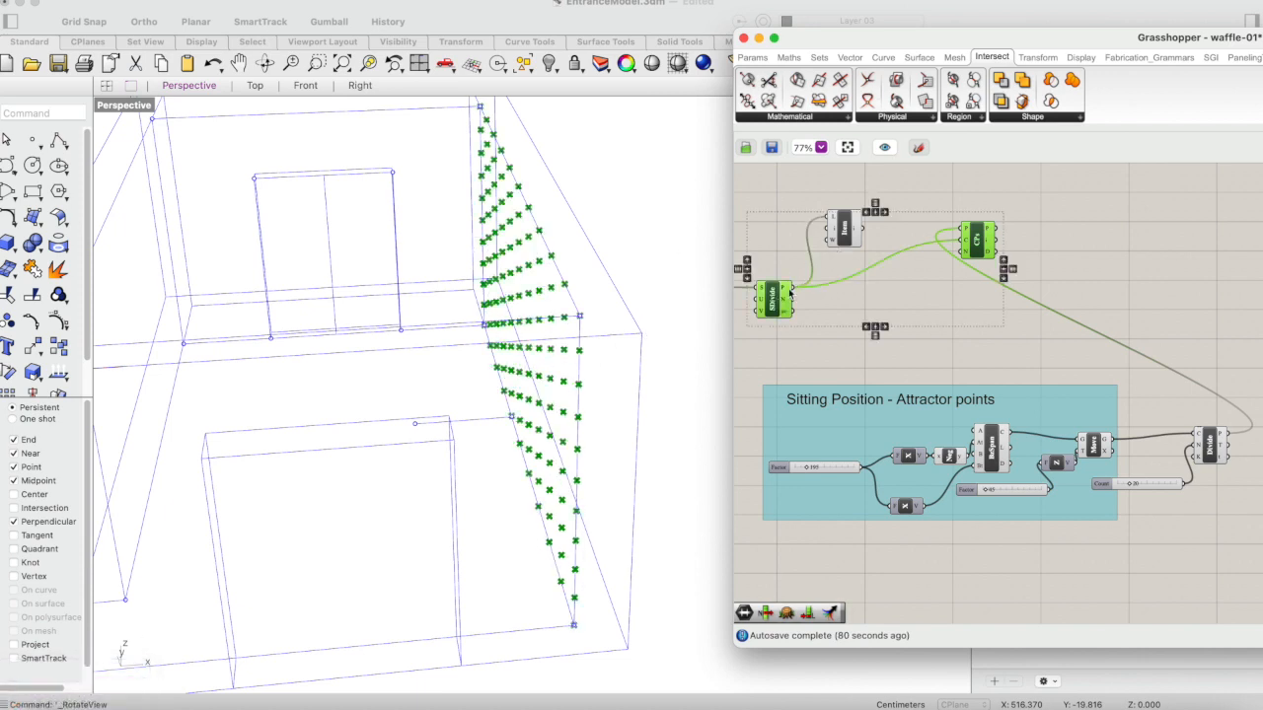
click(843, 229)
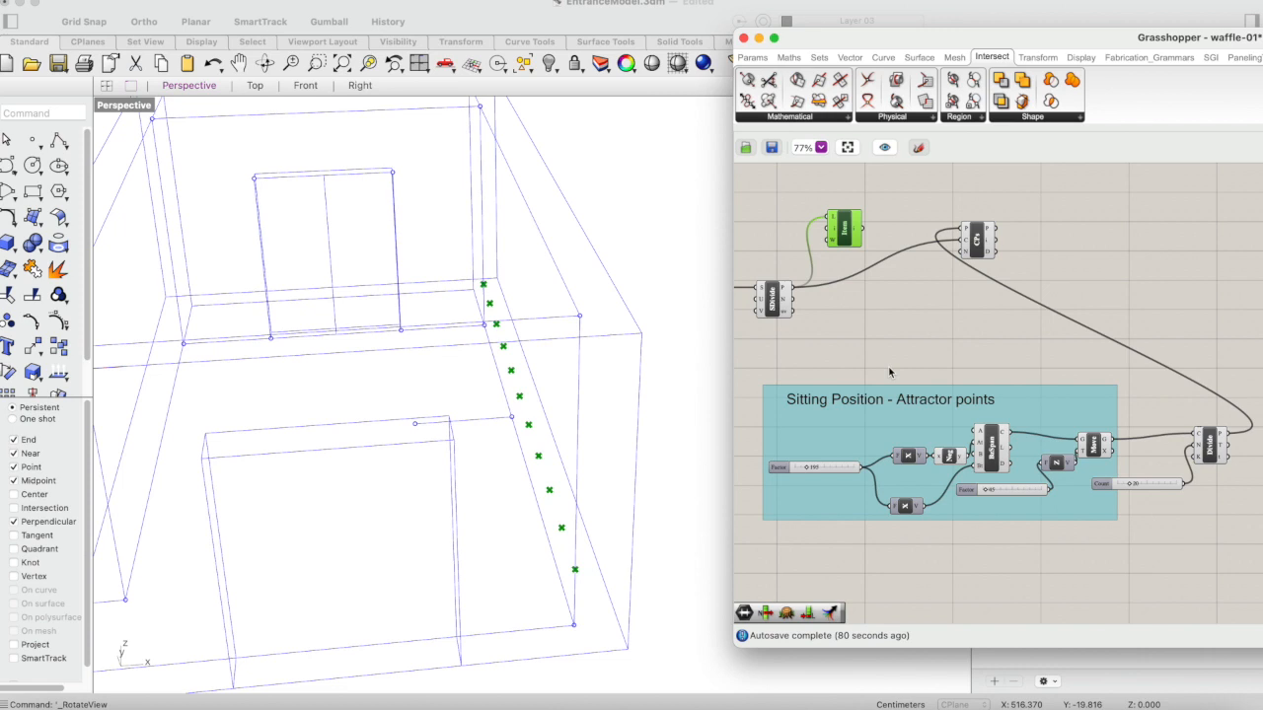
shift+click(1208, 442)
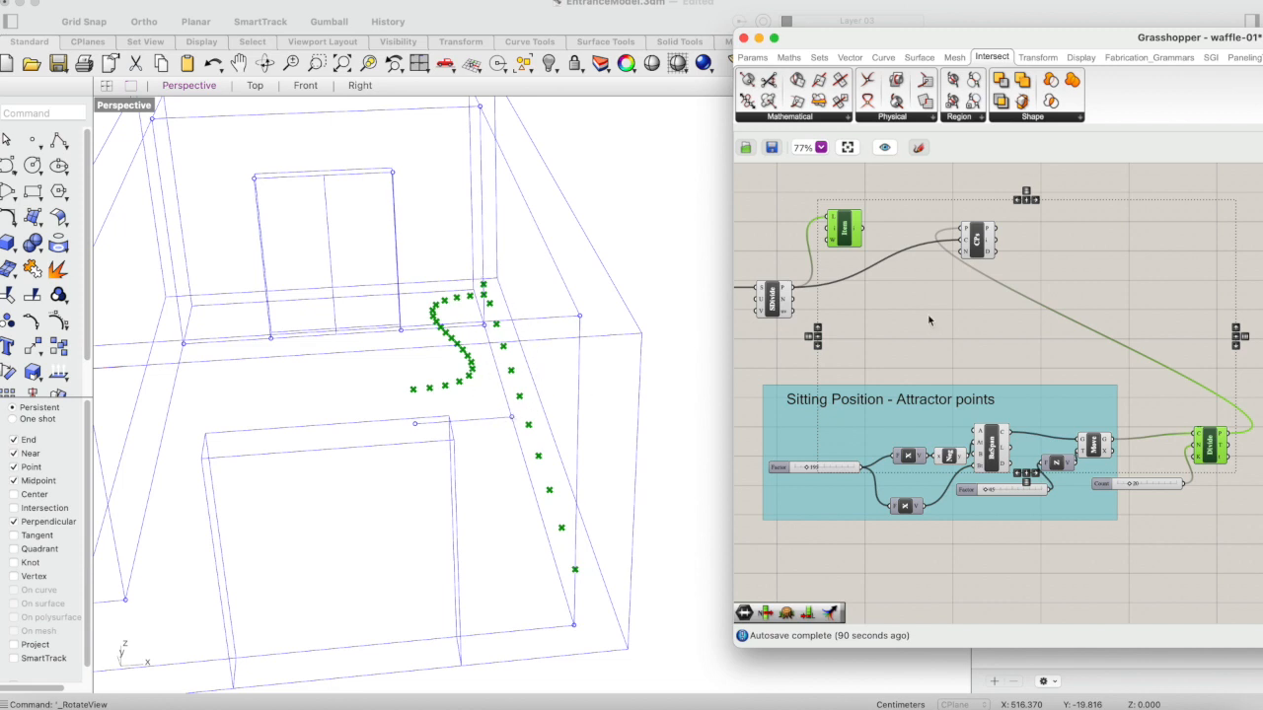
click(1103, 181)
click(845, 234)
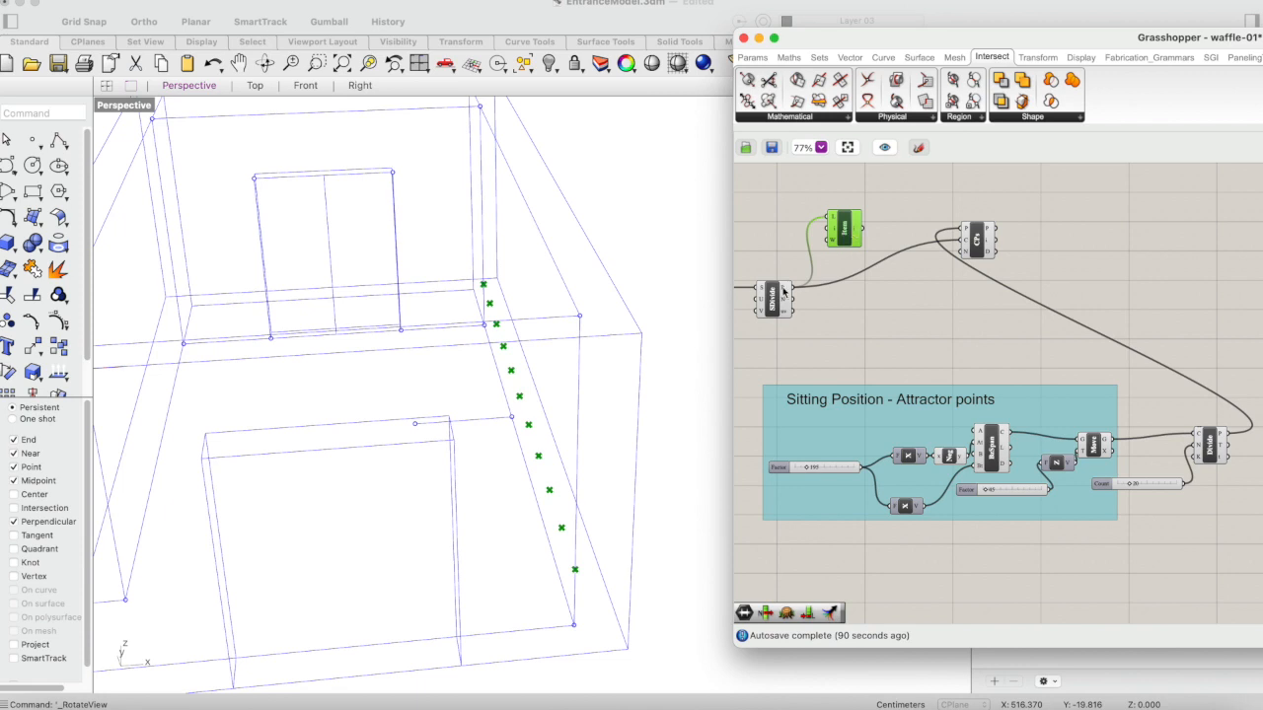
mouse_move(785, 292)
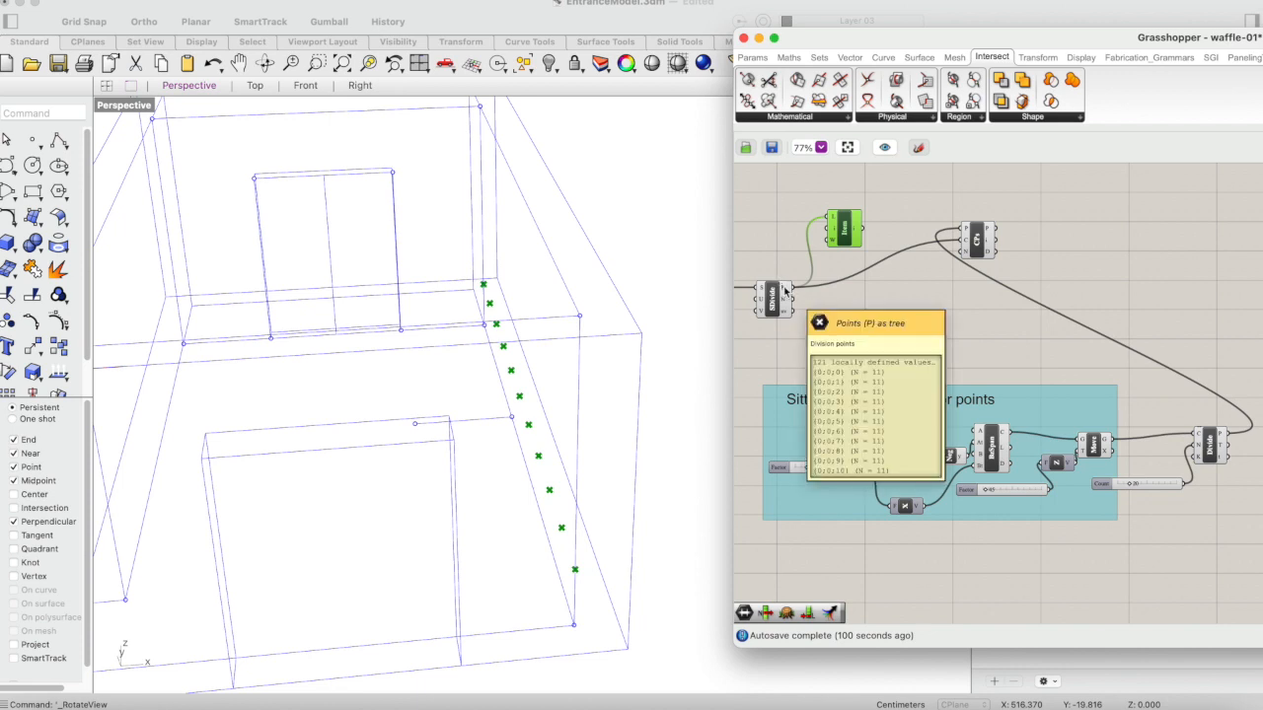
- Replace the List Item component with a Panel fed by Divide Surface's points output
key(Delete)
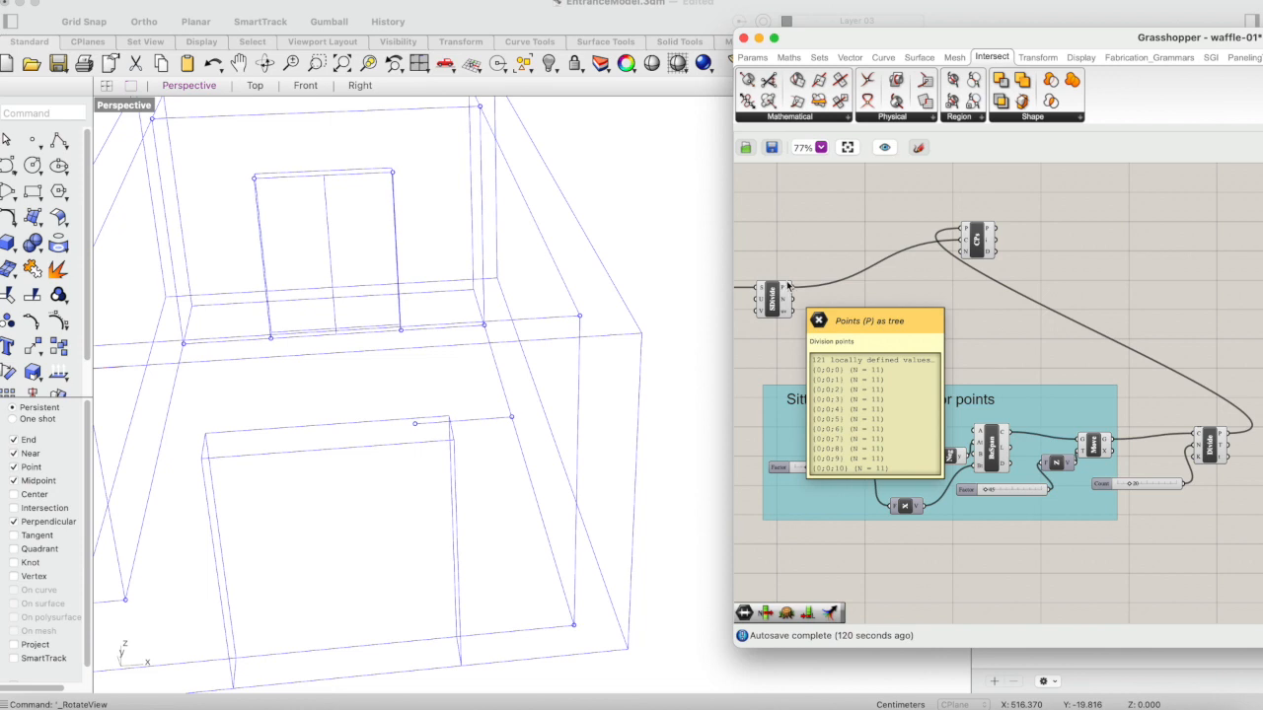
double_click(814, 252)
text(panel)
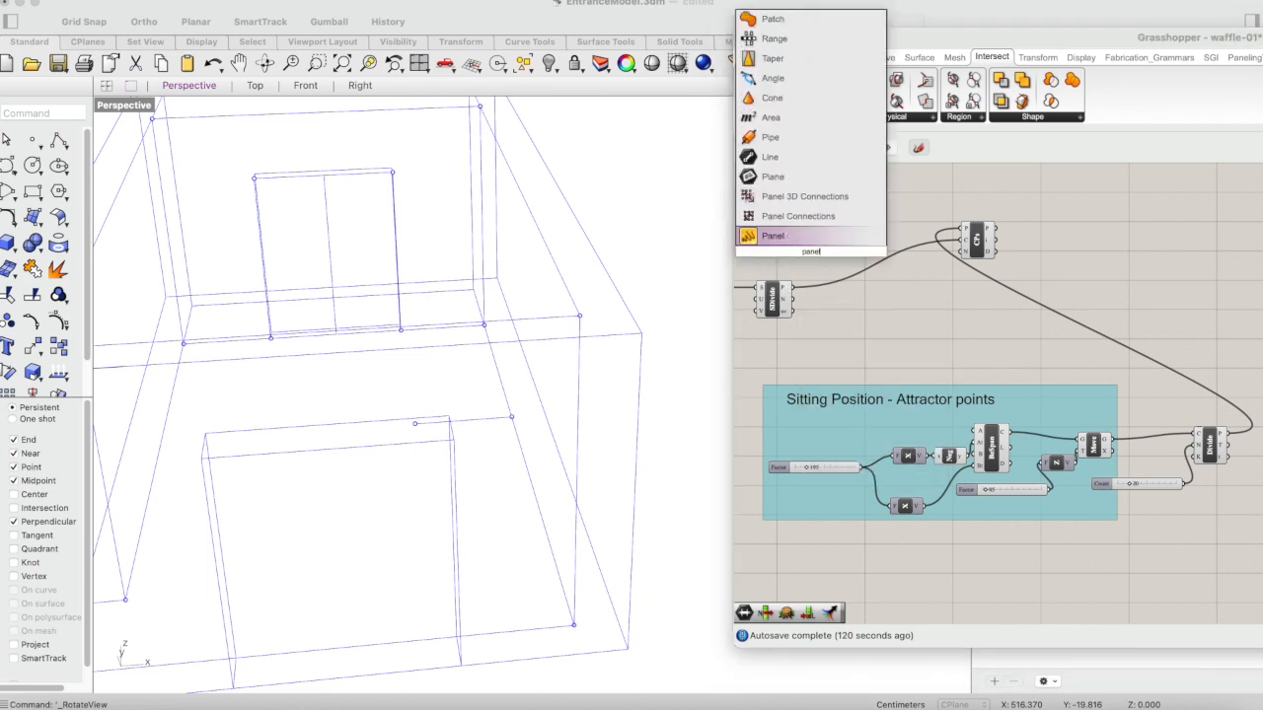
click(792, 236)
drag(806, 260, 858, 254)
drag(790, 287, 850, 251)
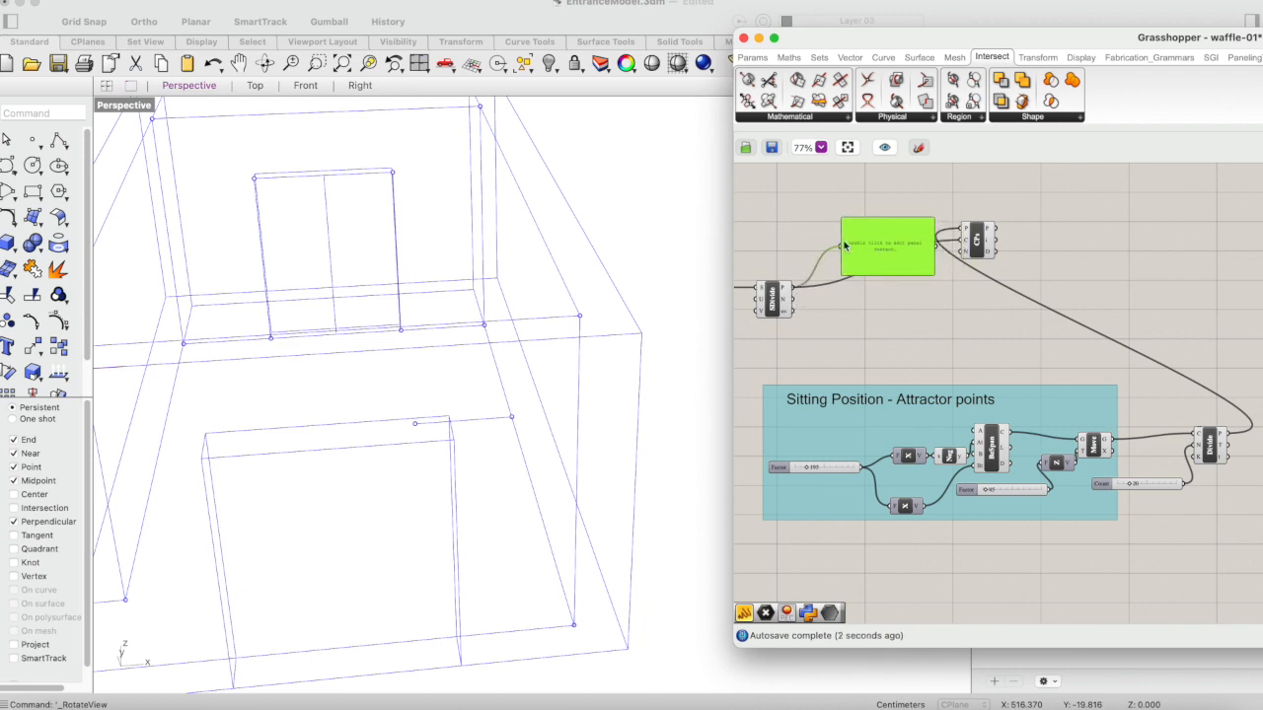
- Stretch the Panel taller so several branches of the division points list fit inside
double_click(877, 276)
click(881, 199)
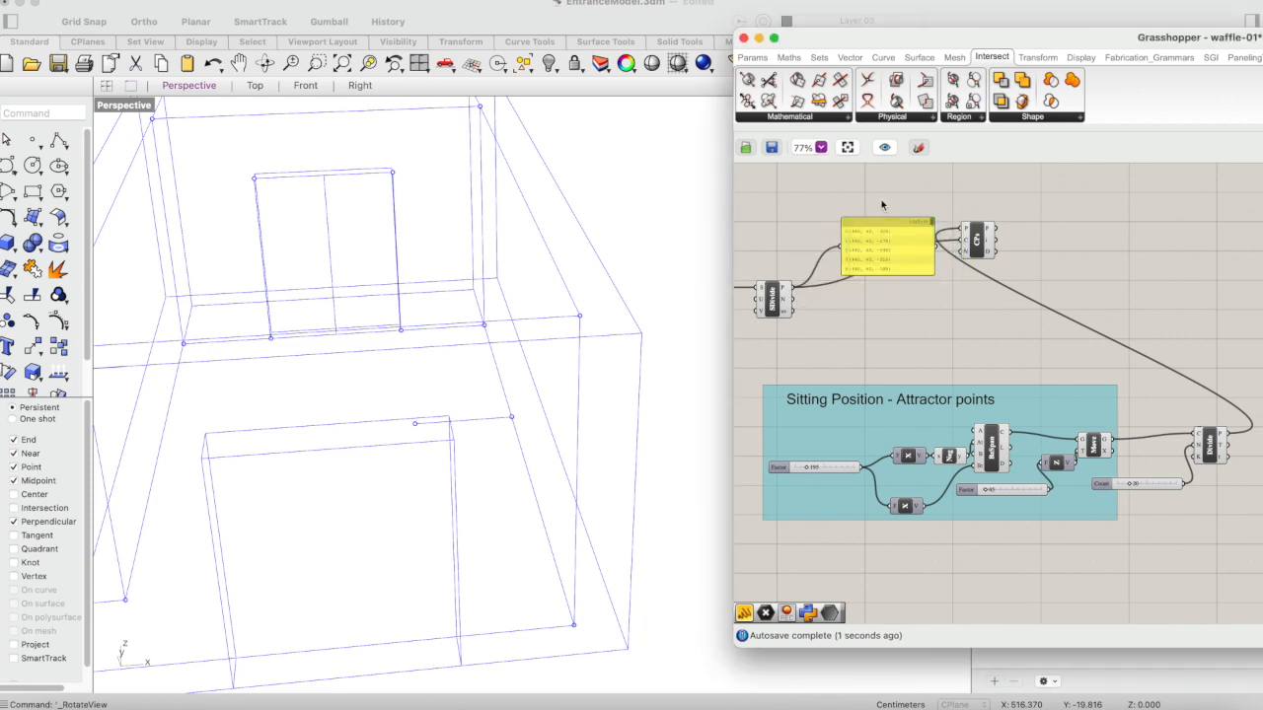
drag(891, 274, 890, 536)
- Examine the branch paths and point coordinates of the wall's division points in the Panel
scroll(890, 538, down, 2)
scroll(889, 538, right, 1)
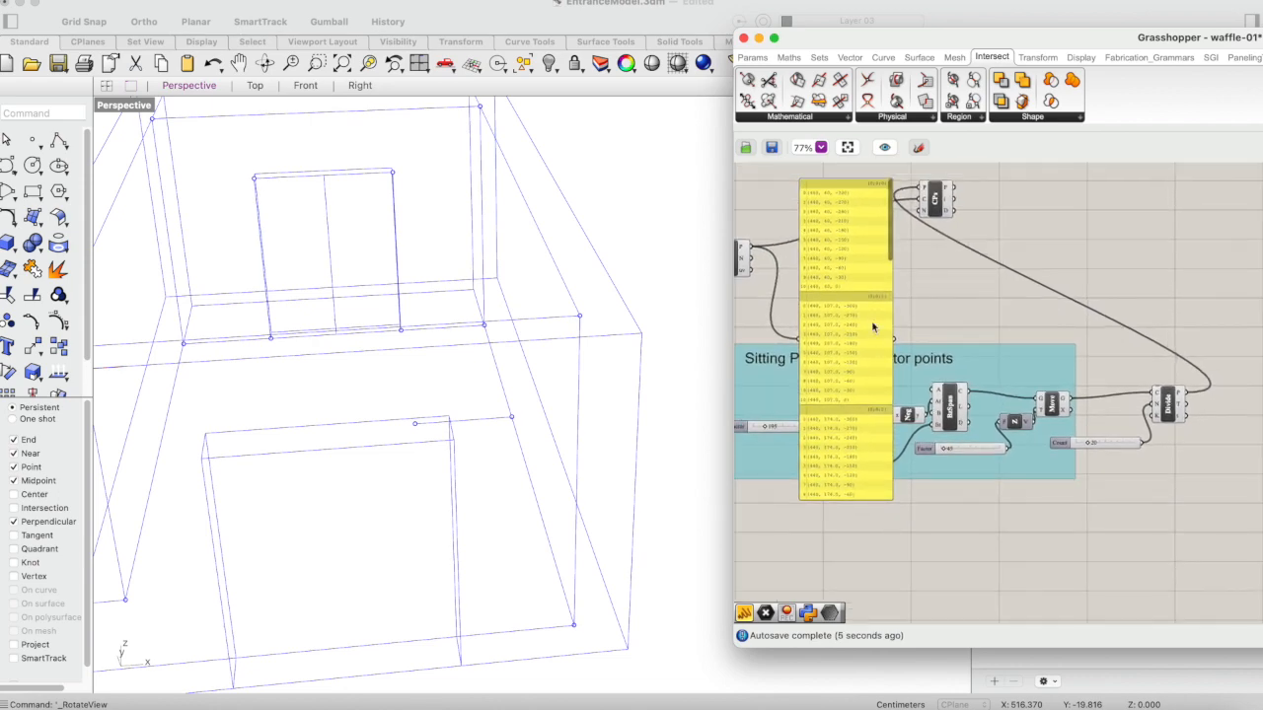
scroll(858, 274, up, 5)
scroll(858, 268, up, 2)
scroll(858, 268, left, 2)
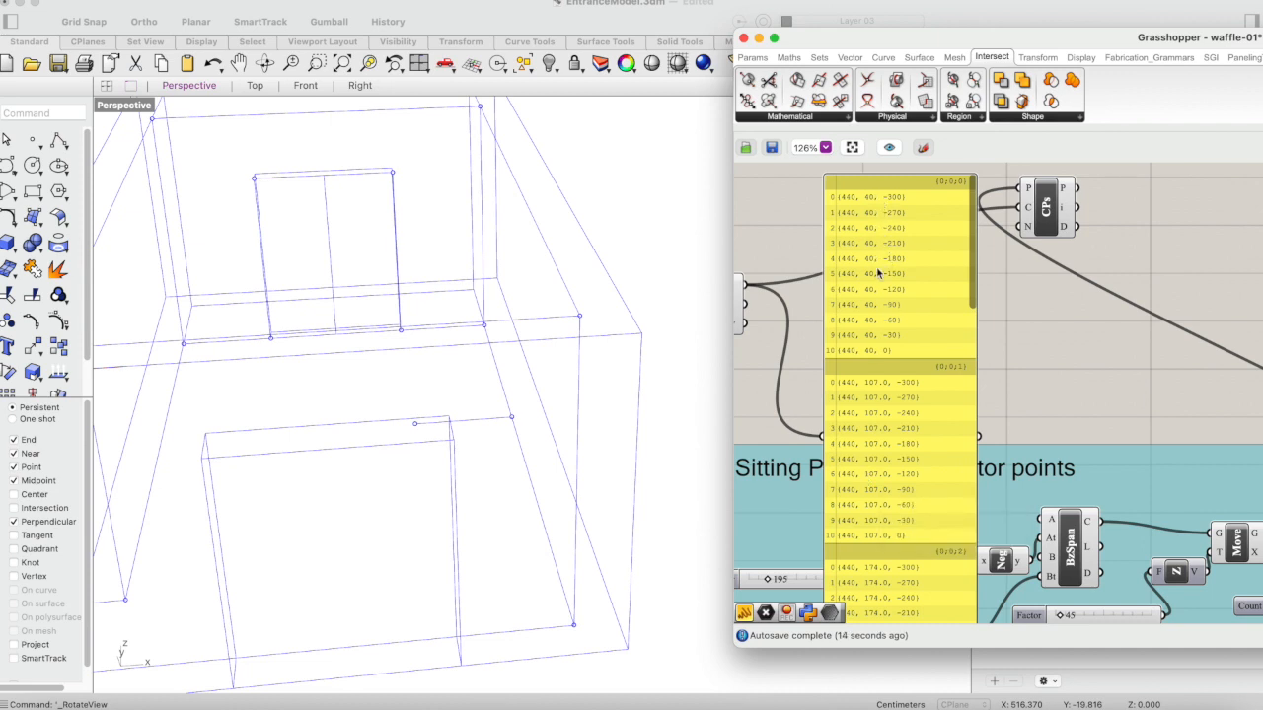
scroll(878, 275, up, 2)
scroll(878, 275, right, 1)
scroll(877, 274, down, 2)
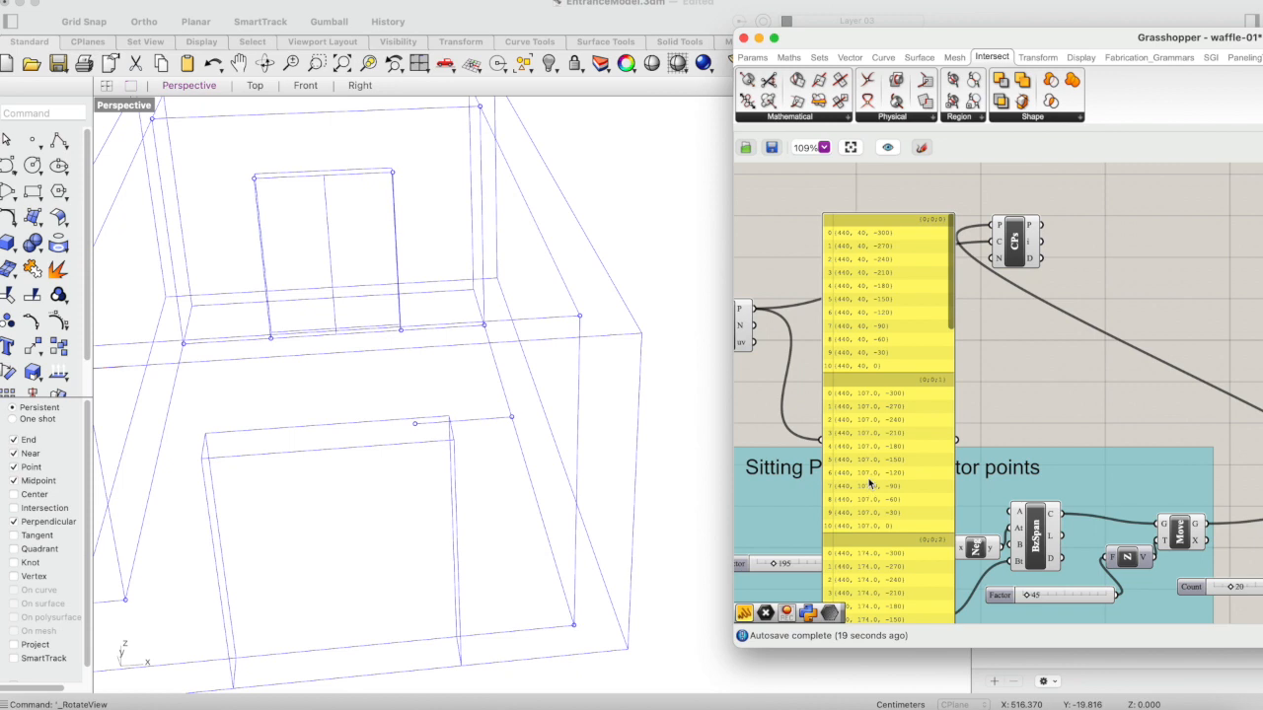
- Add a Flatten Tree component to the canvas just above the Divide Surface component
click(886, 361)
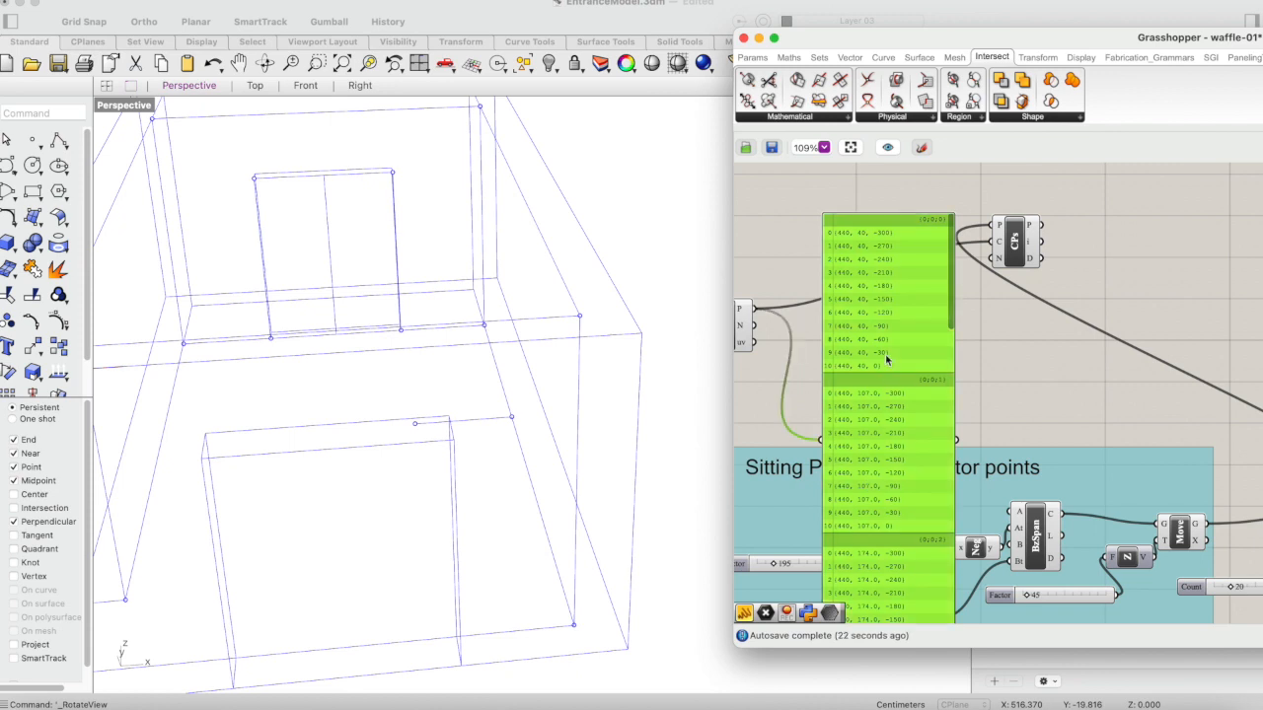
right_drag(886, 357, 941, 361)
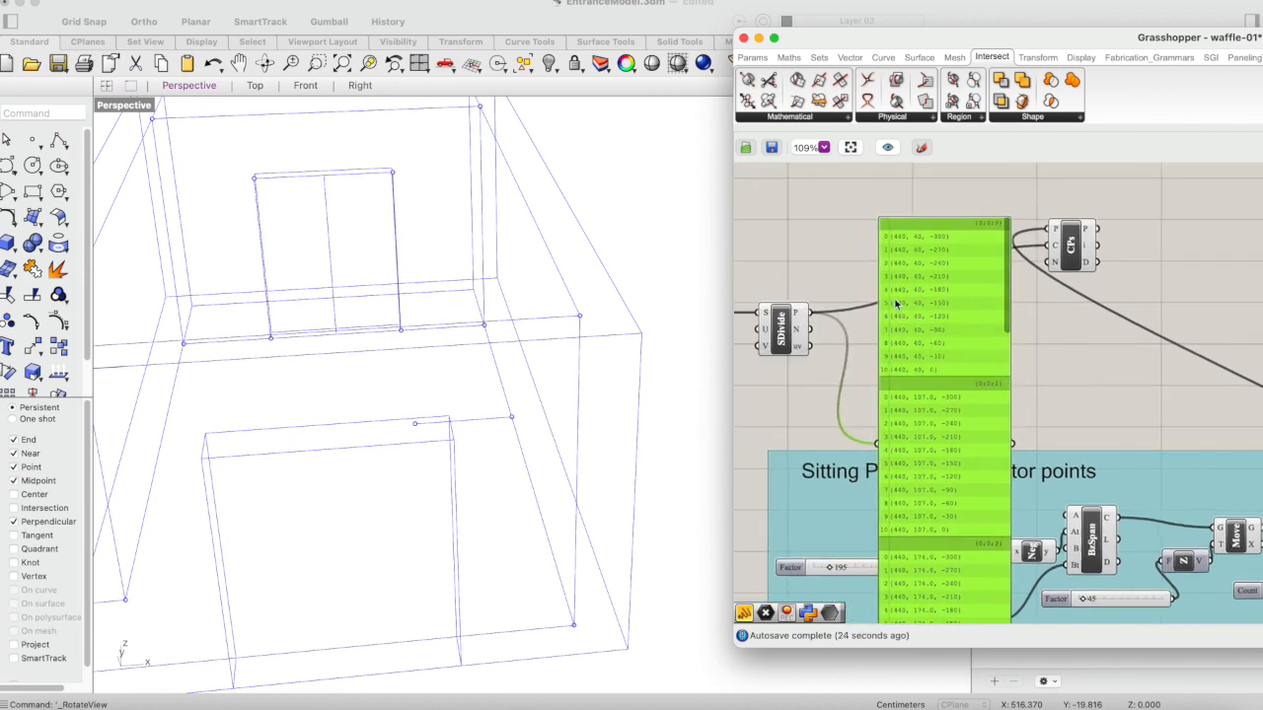
double_click(833, 252)
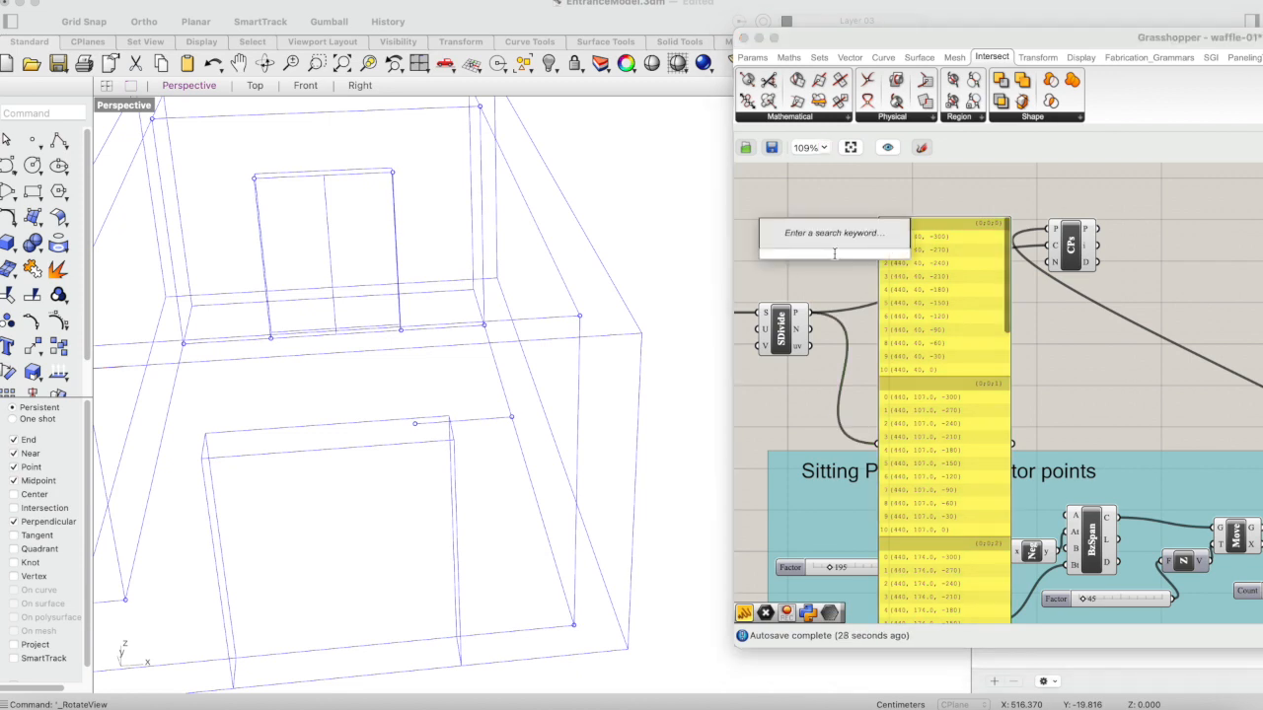
text(fla)
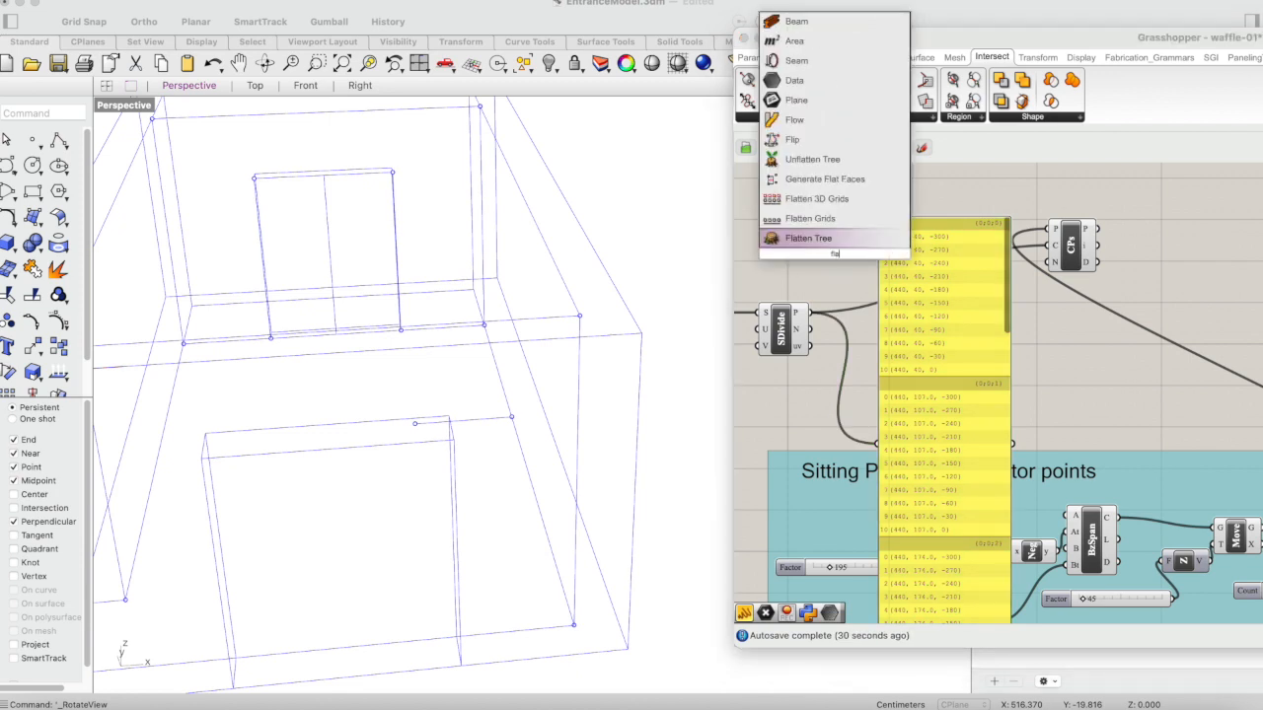
click(830, 239)
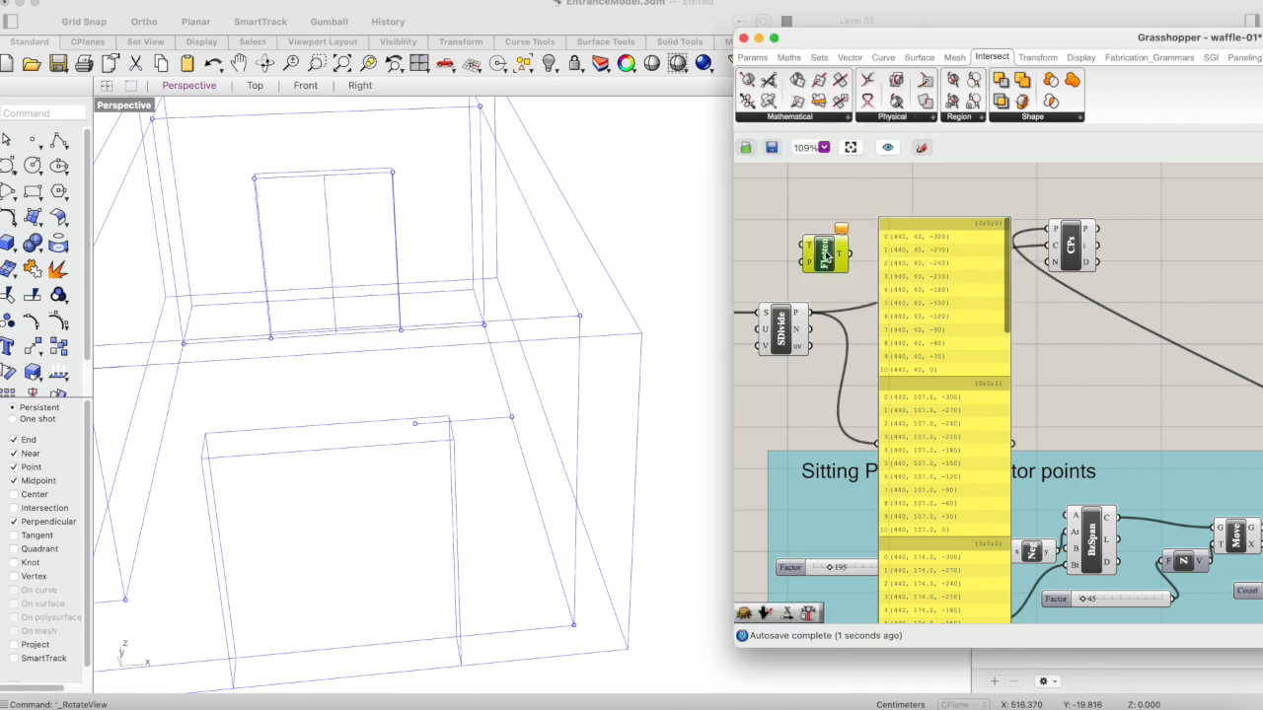
- Look over the data tree components in the Sets category, including Flatten Tree
click(818, 58)
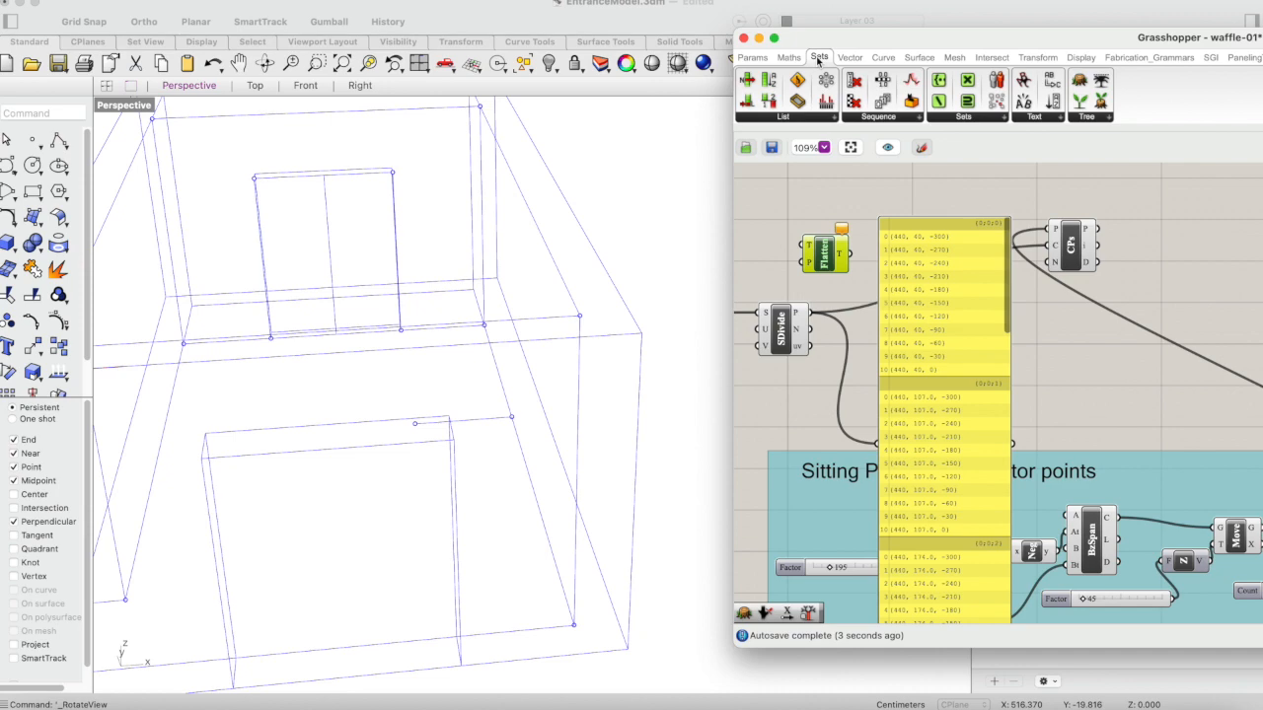
drag(898, 36, 615, 23)
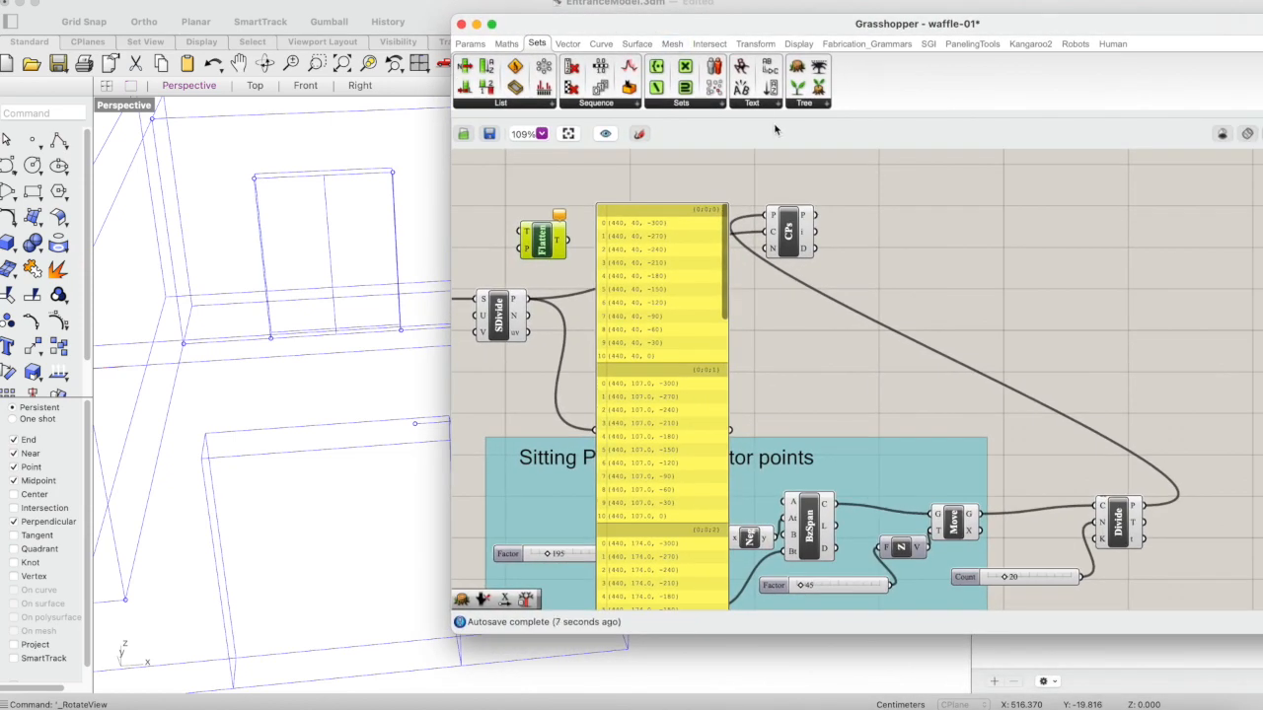
click(805, 103)
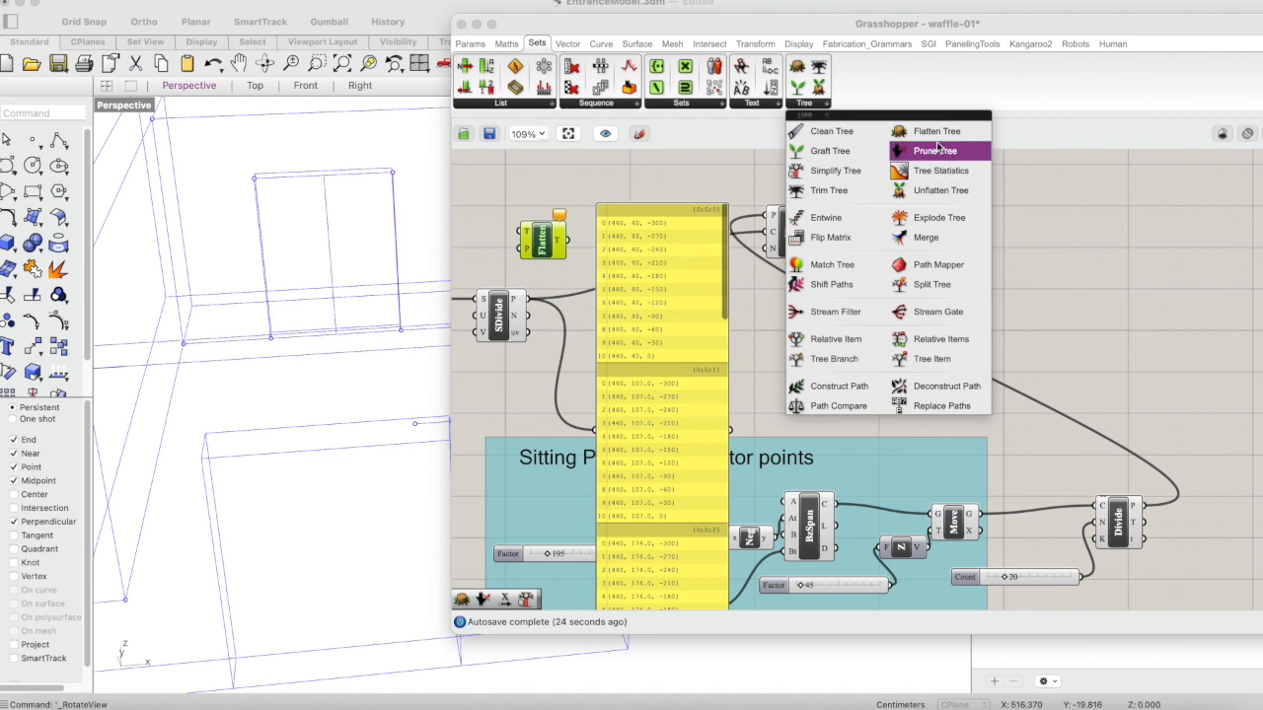
drag(934, 138, 679, 188)
click(679, 182)
key(Delete)
- Move the points Panel away from Divide Surface and flatten Divide Surface's points output directly on the component
drag(669, 207, 766, 208)
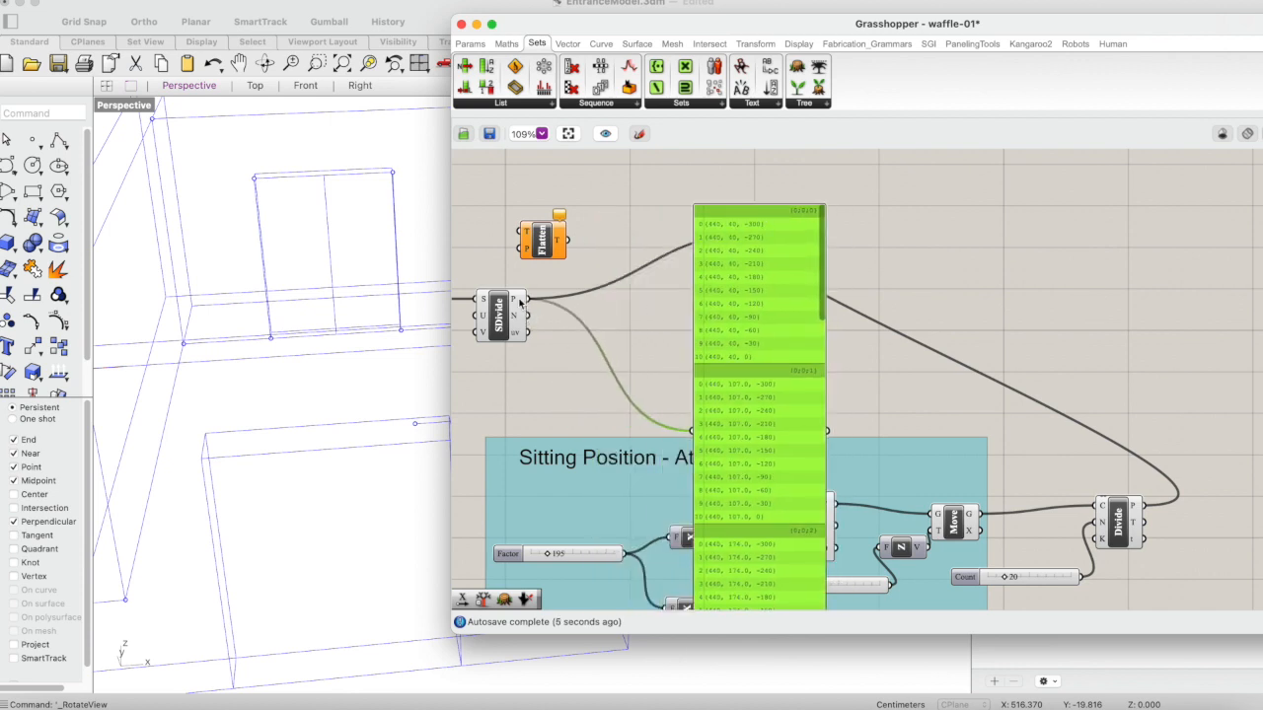
mouse_move(521, 303)
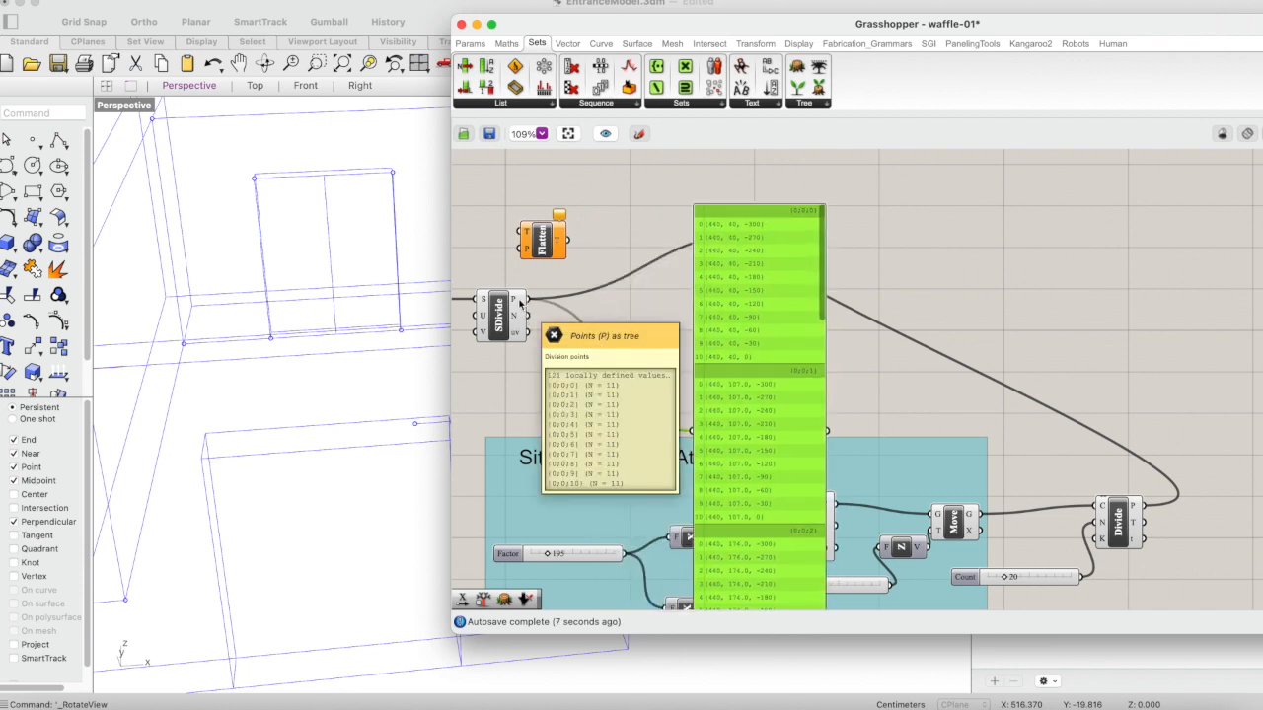
drag(519, 303, 694, 430)
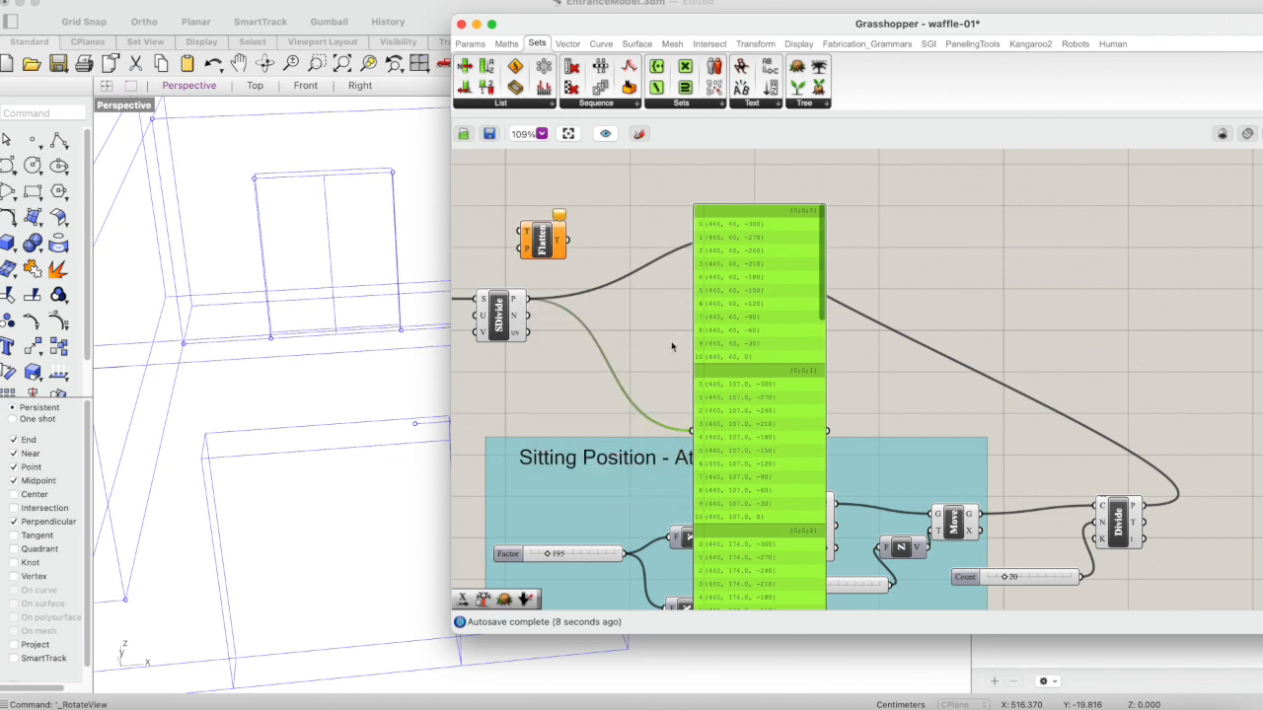
right_click(520, 304)
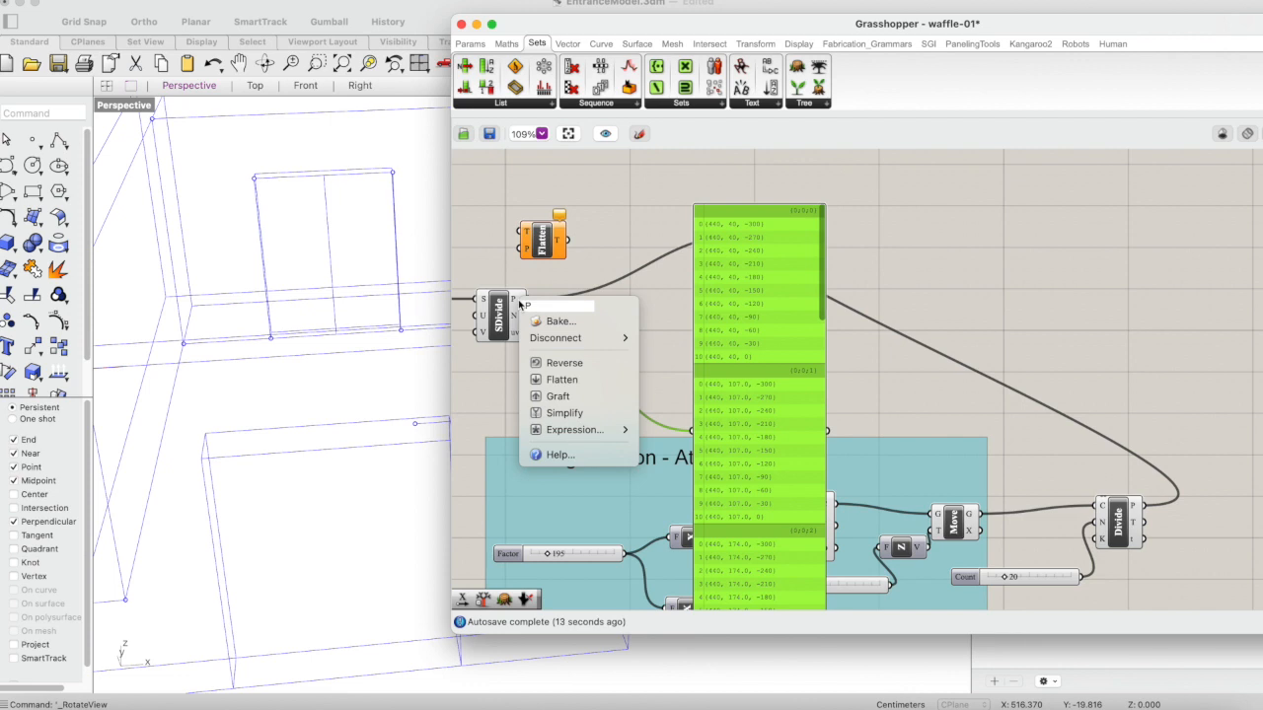
click(541, 384)
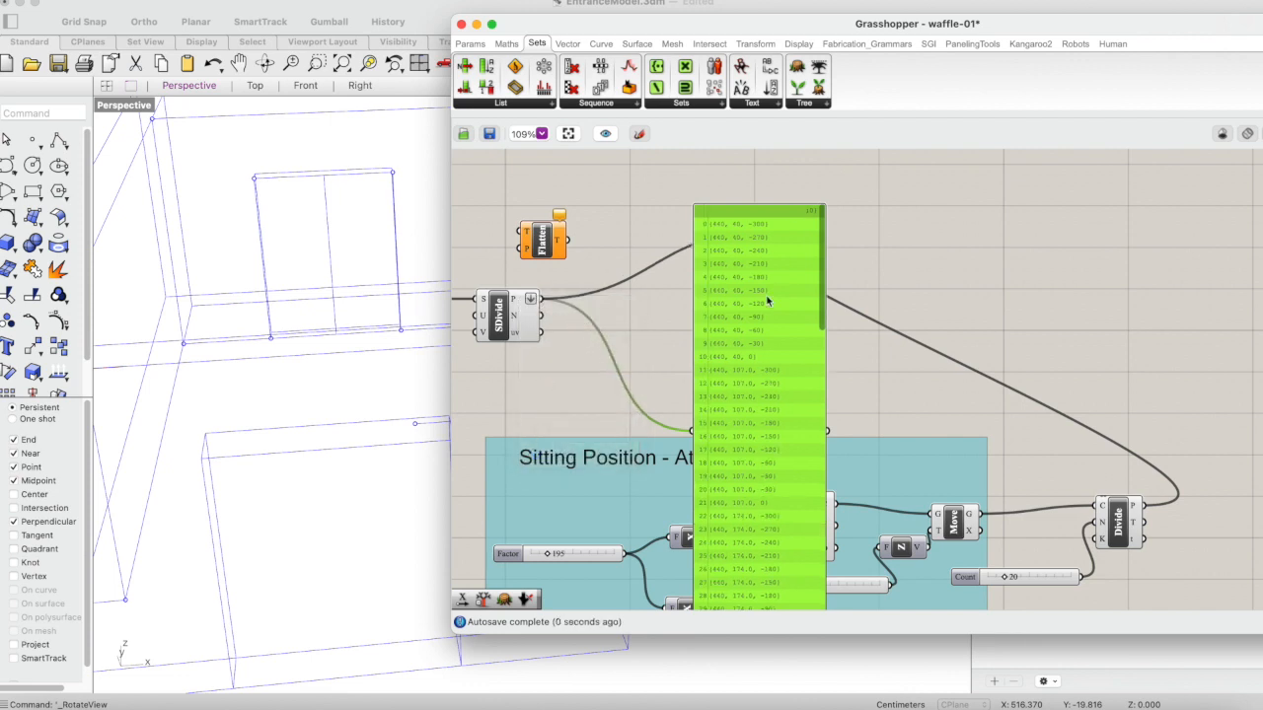
- Read through the flattened points list in the Panel from its first to its last index
scroll(772, 295, down, 4)
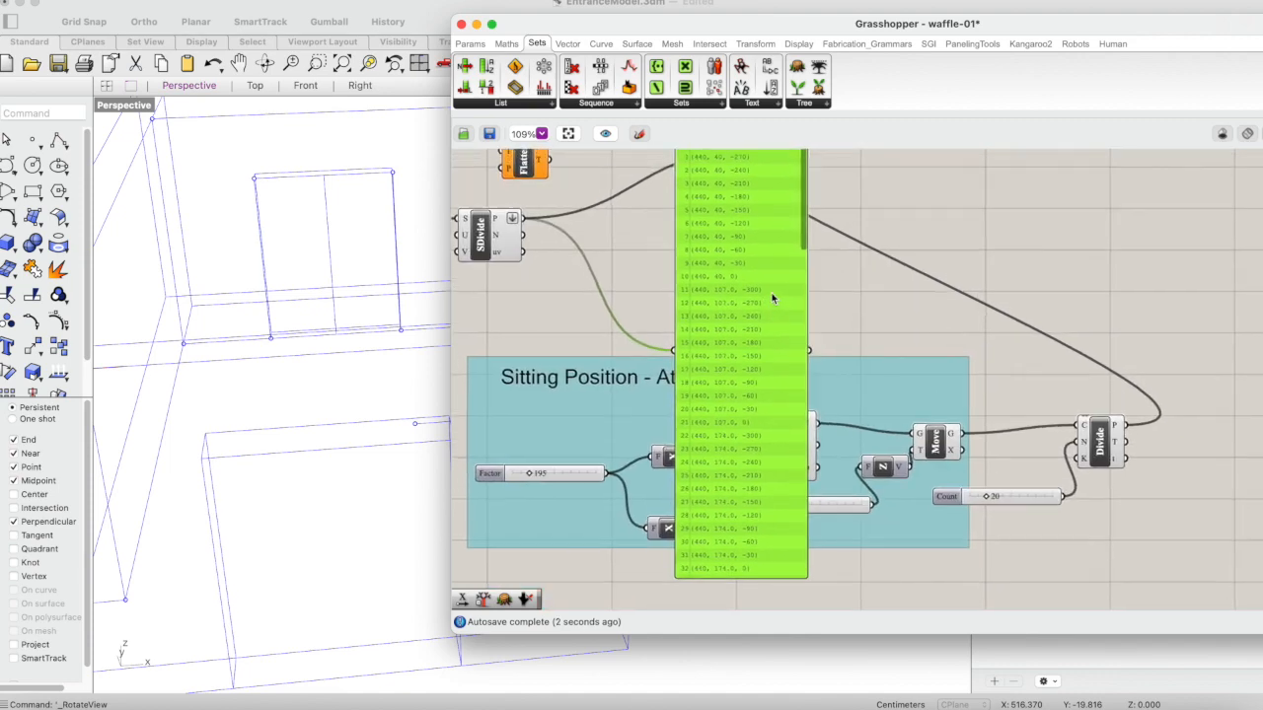
scroll(783, 272, up, 2)
drag(811, 253, 819, 582)
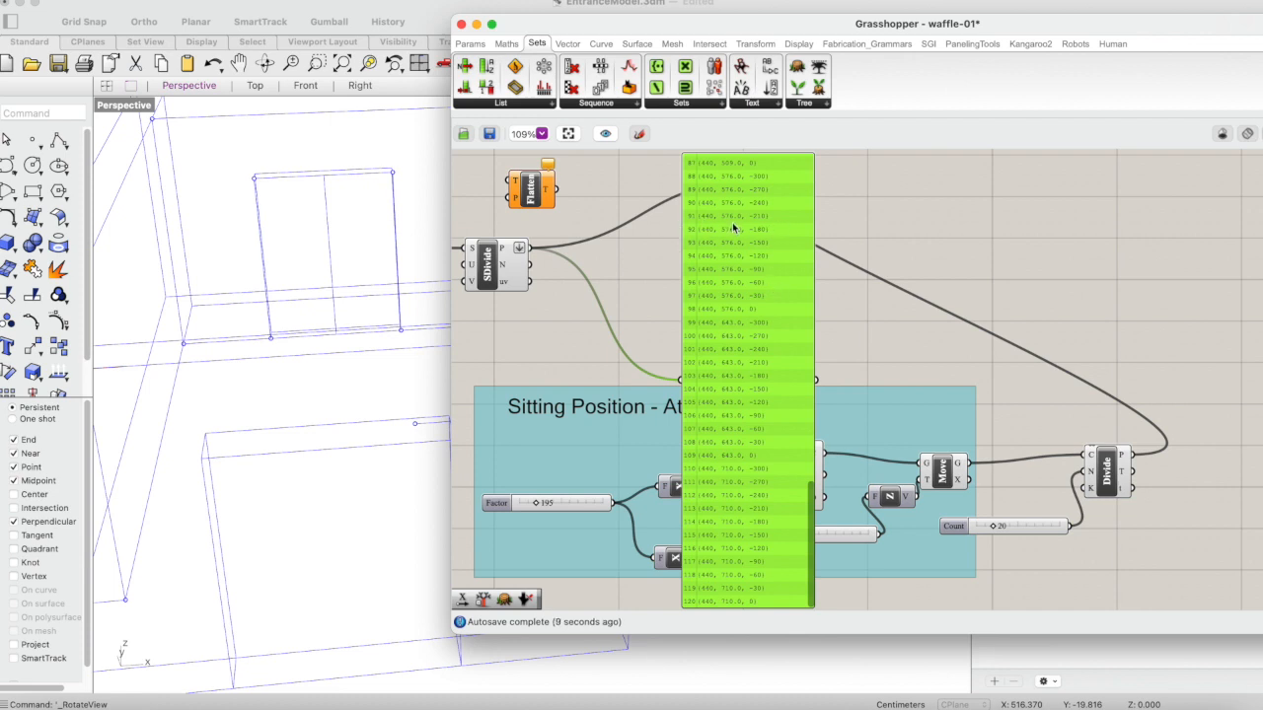
drag(811, 518, 845, 192)
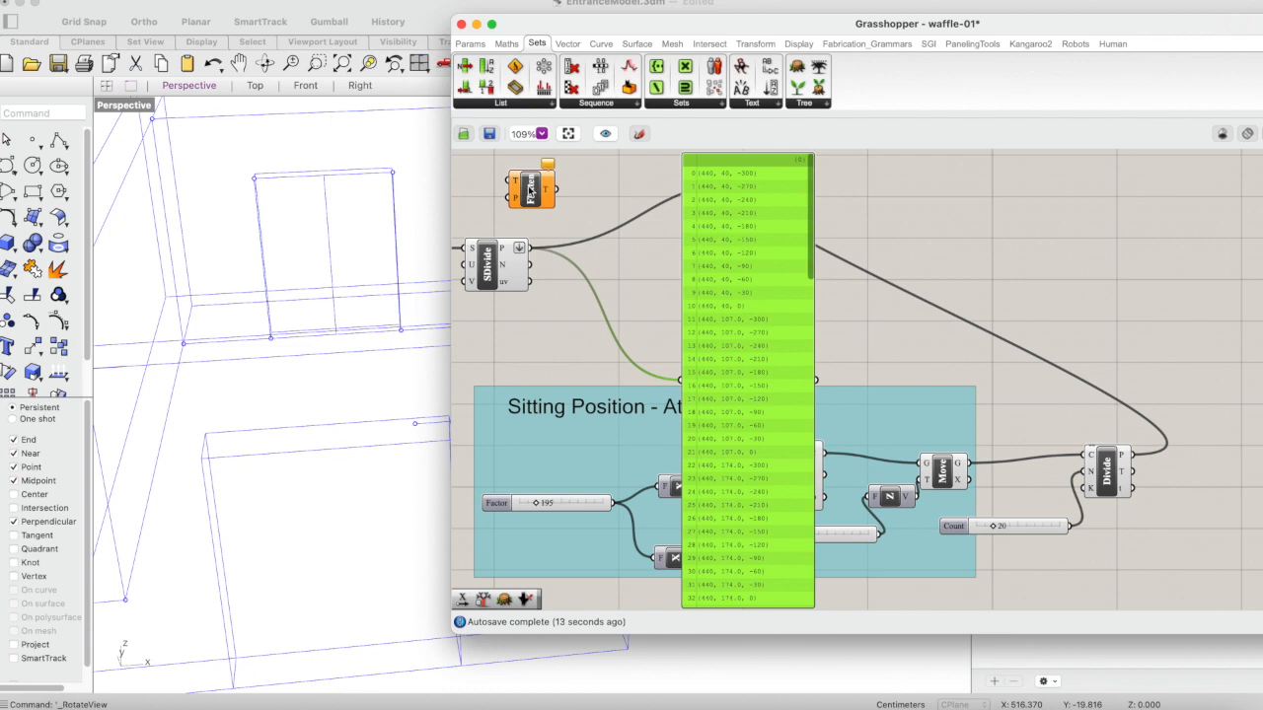
- Shift Flatten Tree closer to the Panel and remove the Flatten option from Divide Surface's points output
drag(531, 190, 586, 197)
right_drag(586, 198, 621, 272)
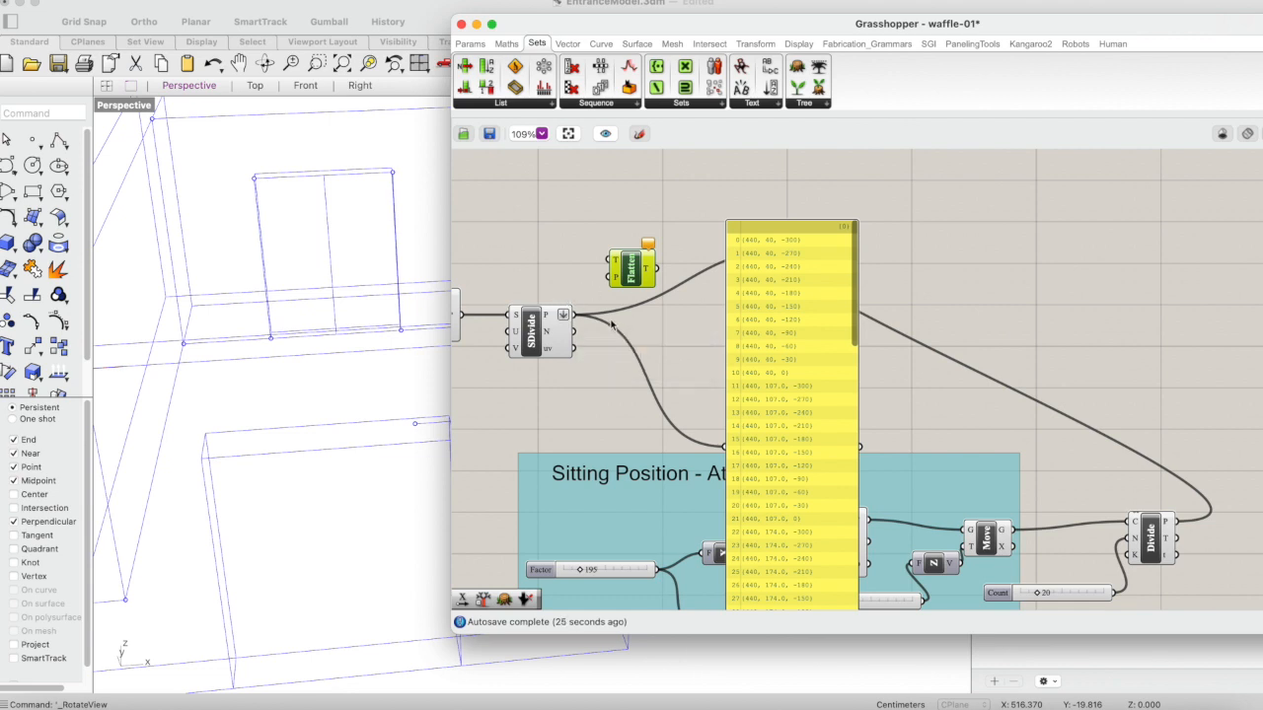
right_click(566, 317)
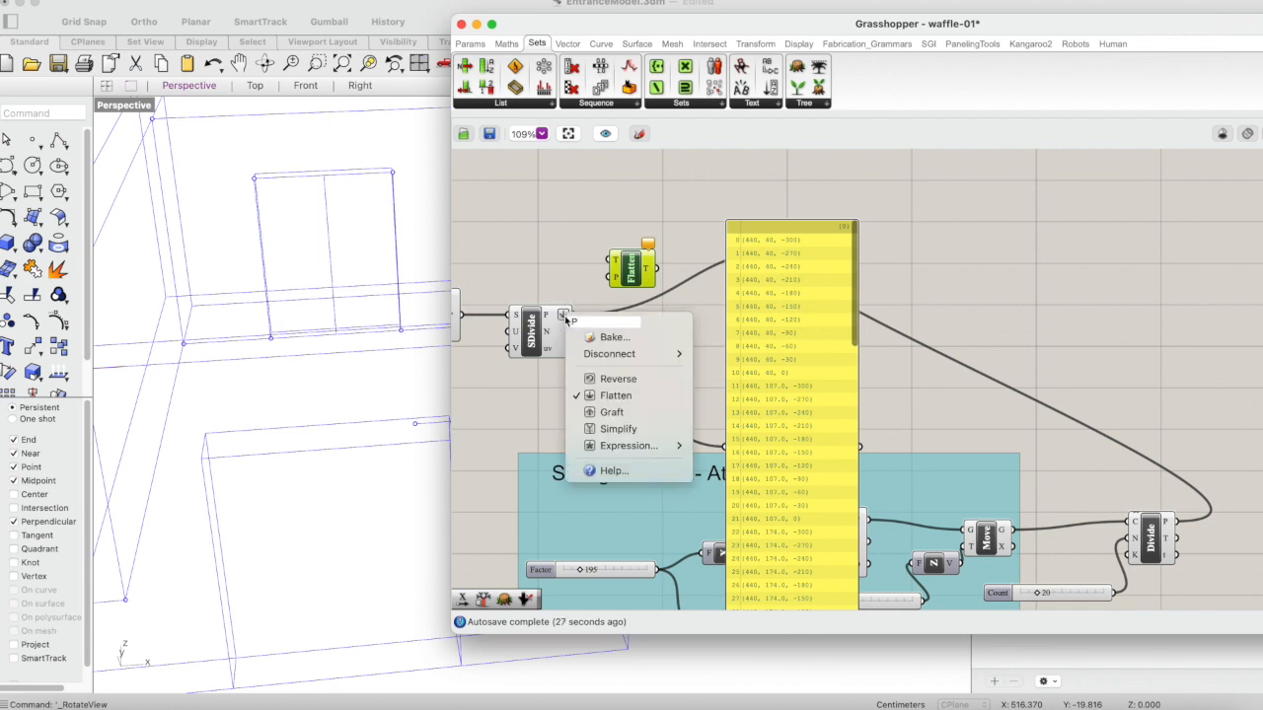
click(608, 396)
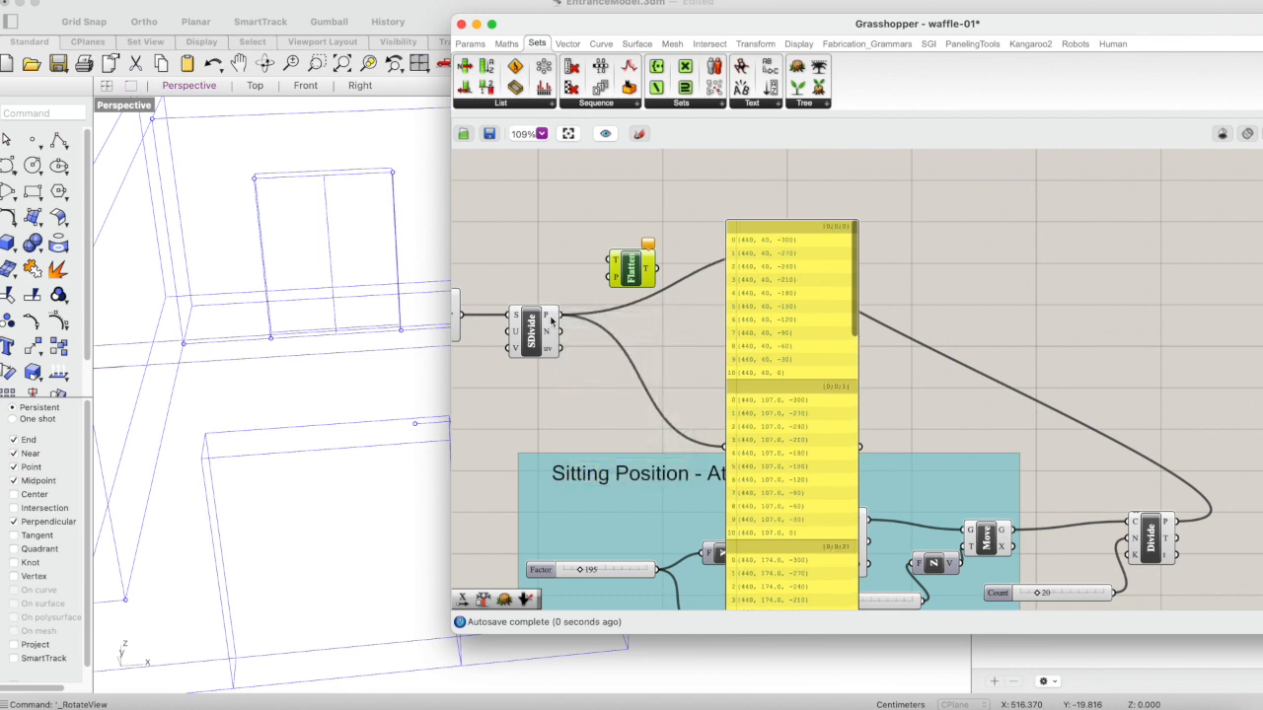
- Route Divide Surface's points through Flatten Tree into the Panel and move the Panel beyond the closest-points component
mouse_move(551, 319)
mouse_move(548, 319)
mouse_move(653, 269)
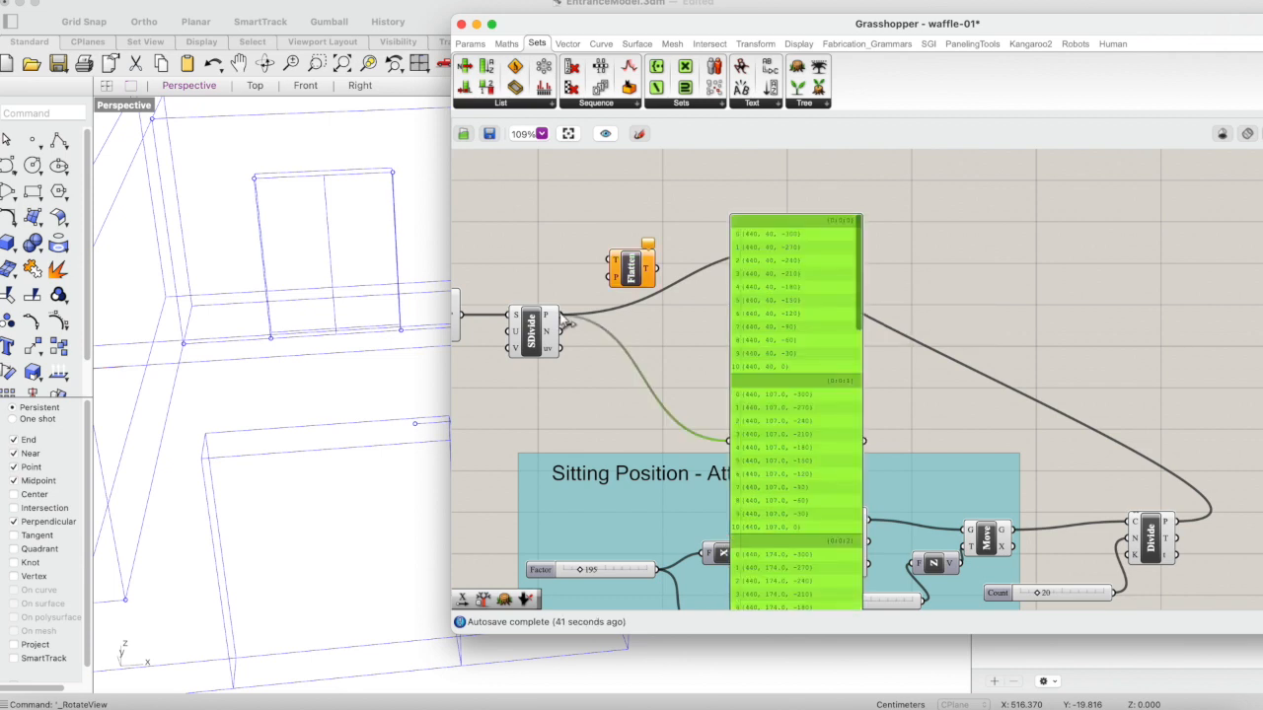
drag(568, 322, 613, 261)
click(629, 274)
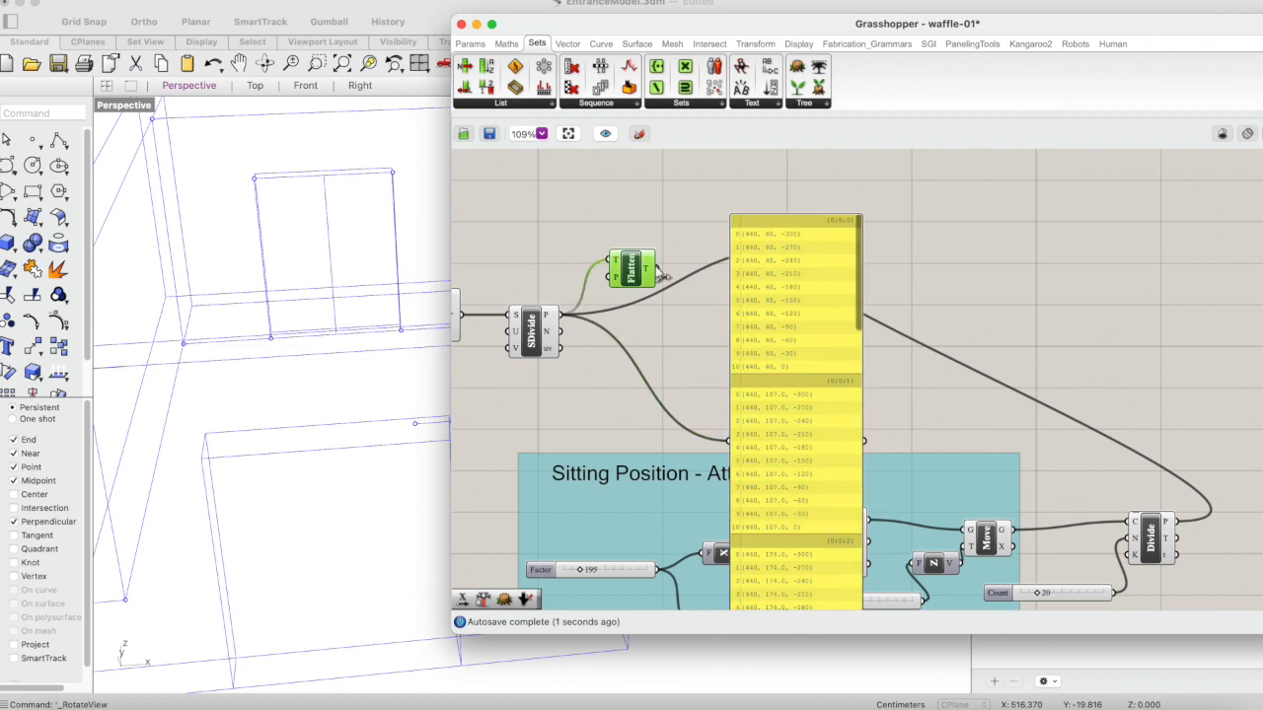
mouse_move(651, 268)
drag(655, 271, 732, 442)
drag(811, 392, 815, 332)
right_drag(898, 337, 835, 332)
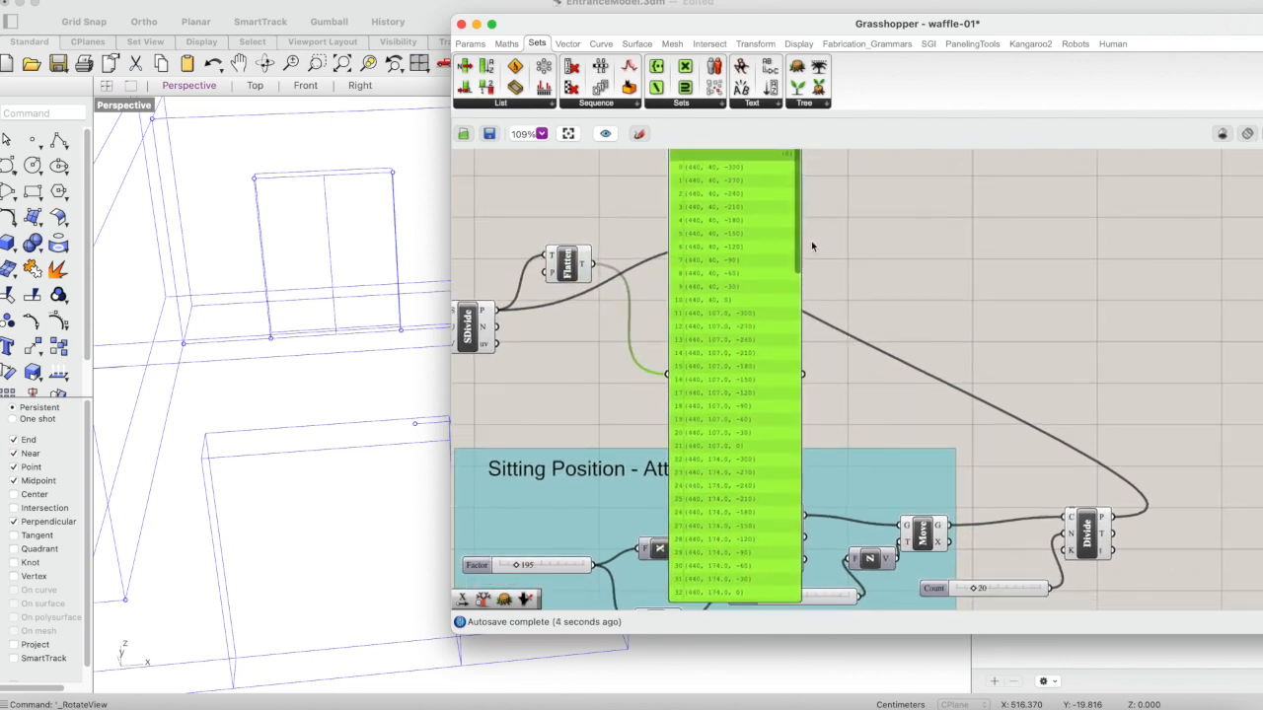
drag(774, 265, 998, 258)
- Add a List Item component below Flatten Tree and feed its list input with the flattened wall points
scroll(739, 362, down, 3)
drag(754, 27, 882, 60)
click(883, 377)
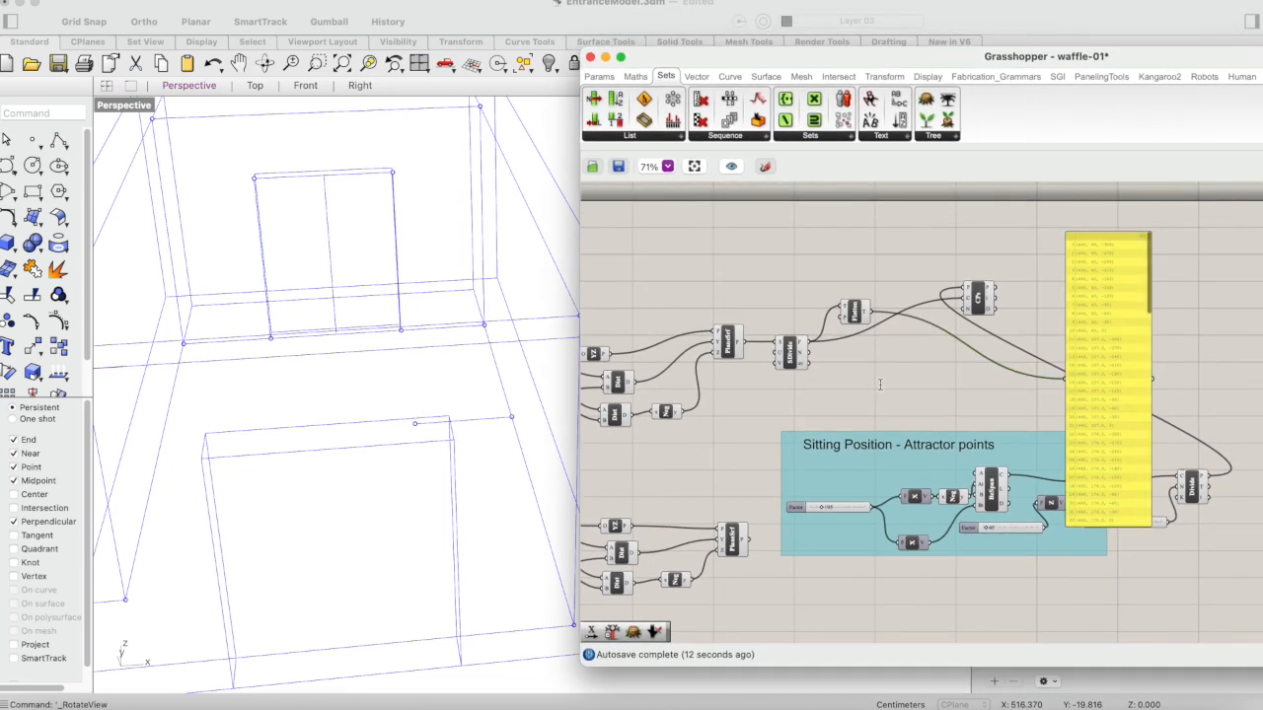
double_click(904, 393)
text(list)
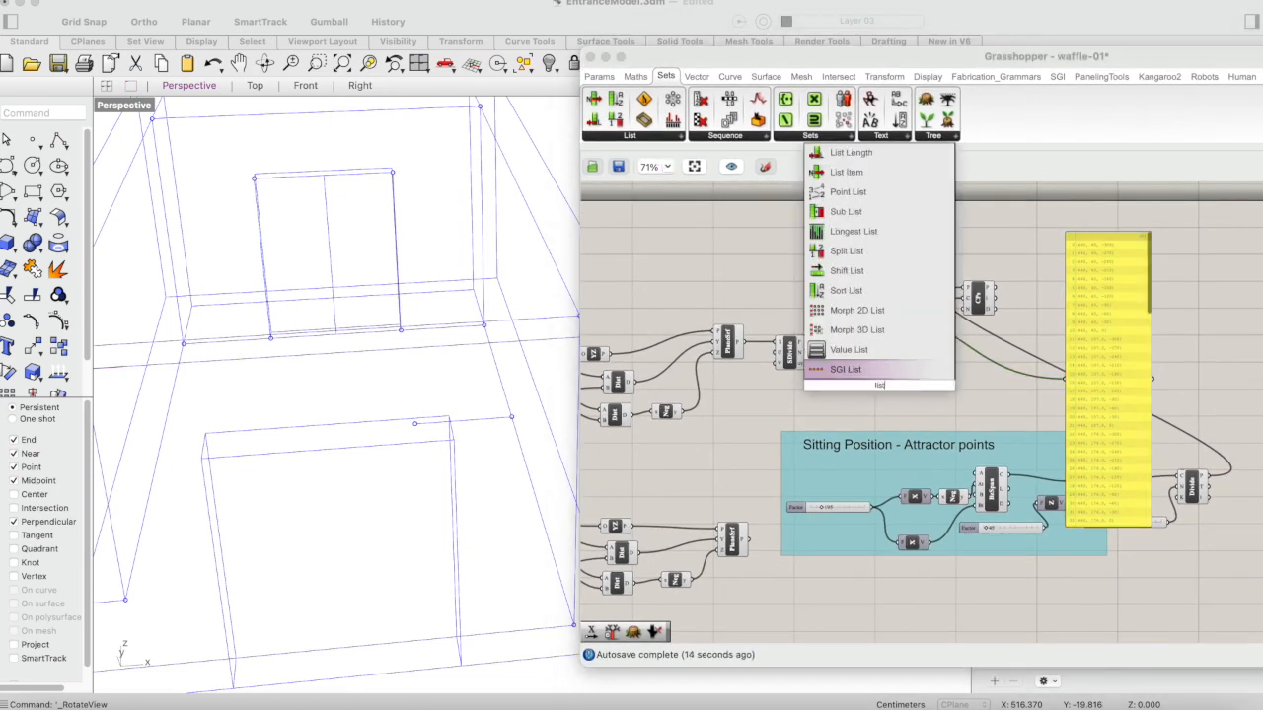
click(845, 172)
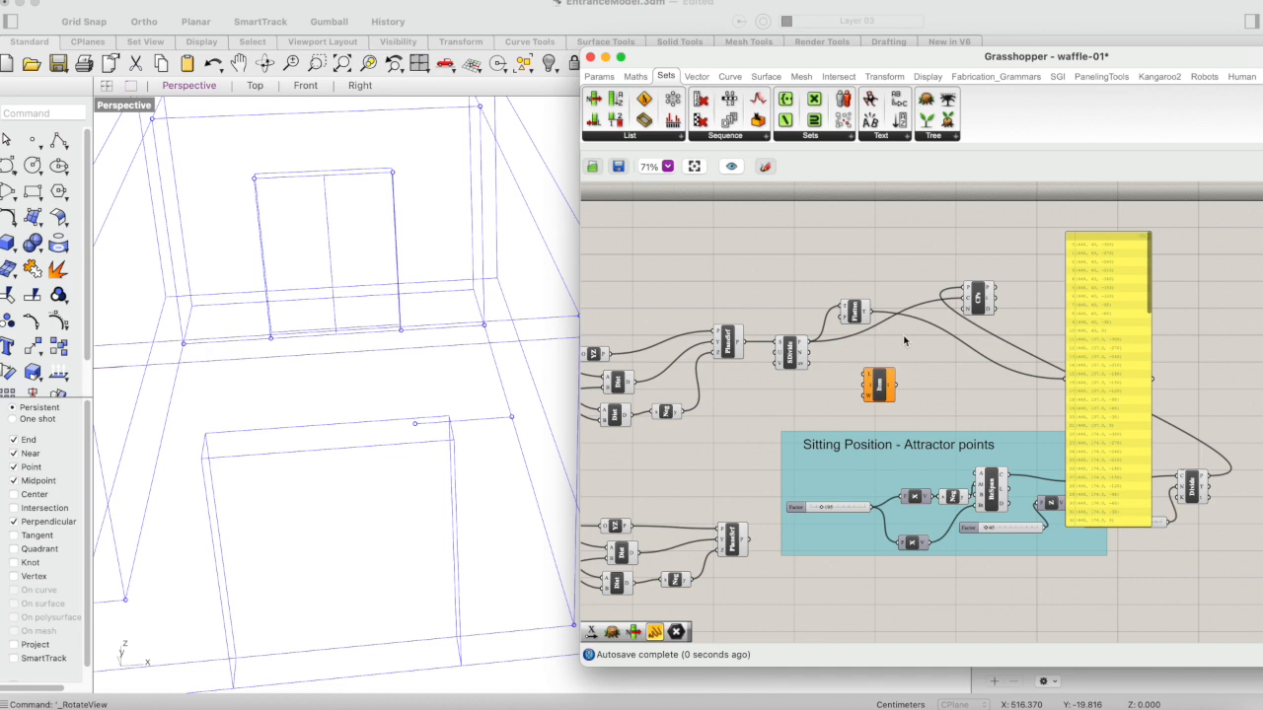
click(854, 312)
drag(871, 313, 863, 375)
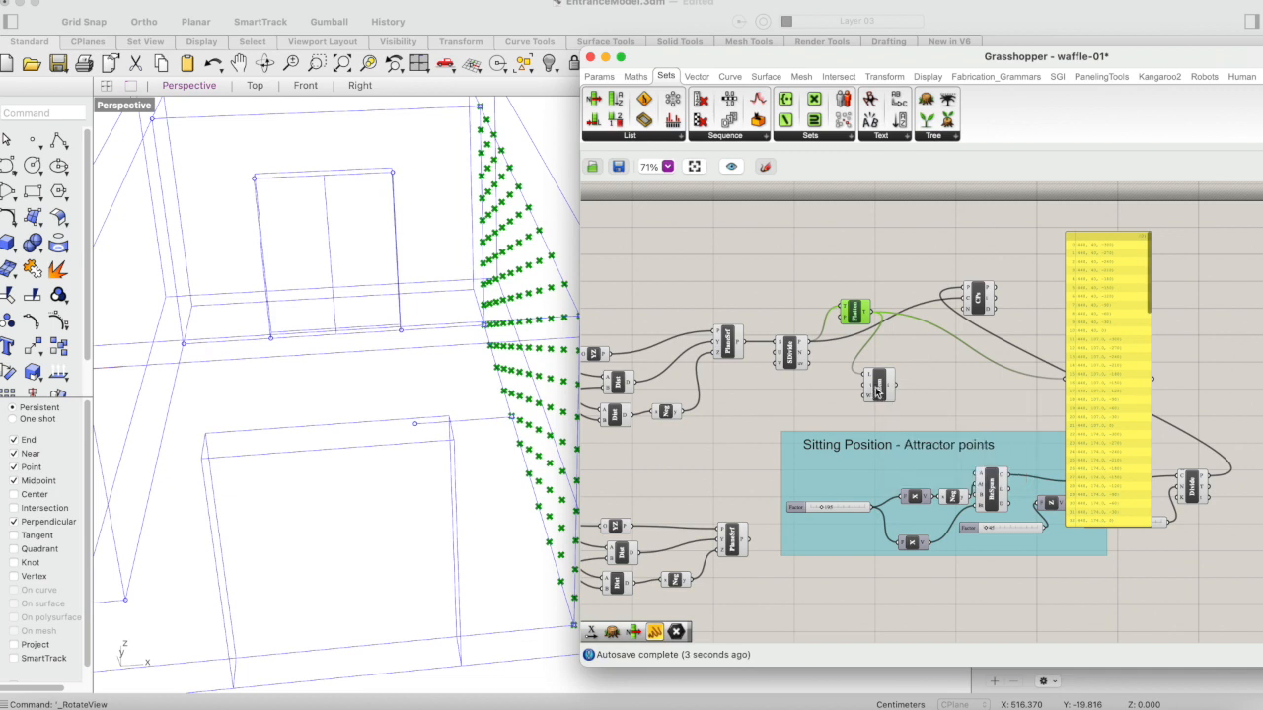
- Inspect in the Rhino viewport which wall point the List Item picks
click(875, 387)
drag(782, 64, 856, 64)
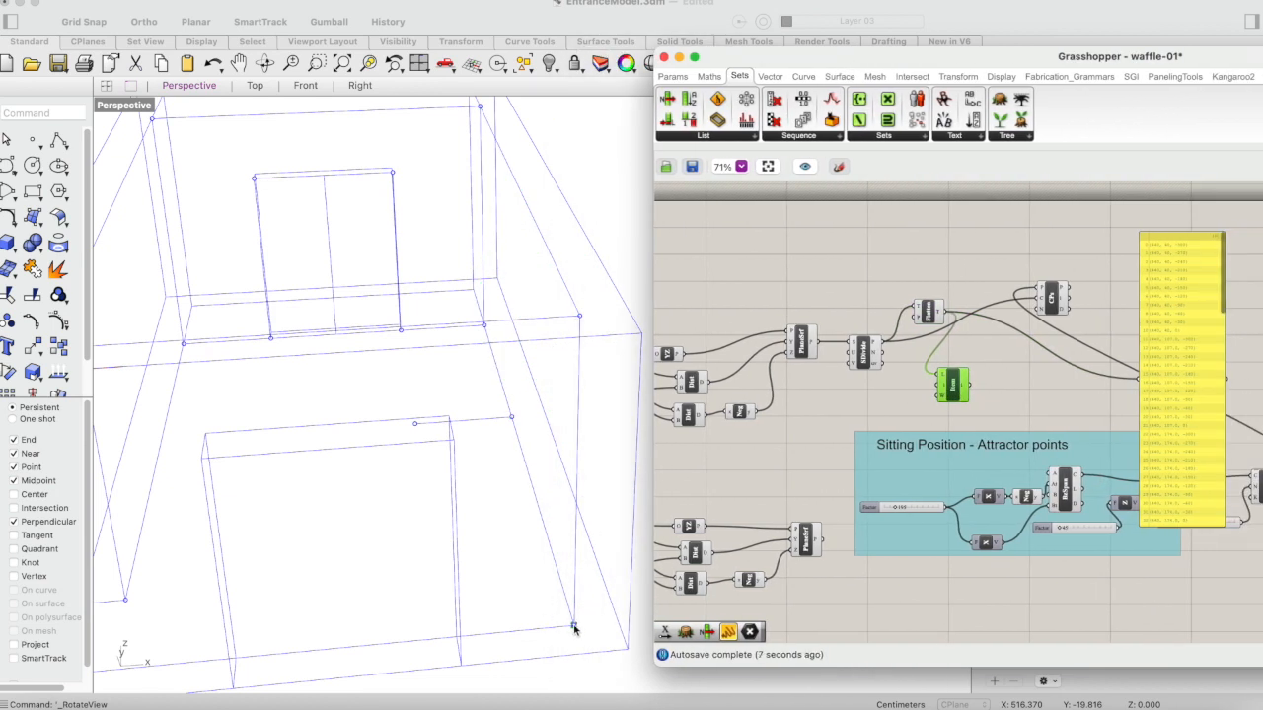
right_drag(1023, 434, 986, 472)
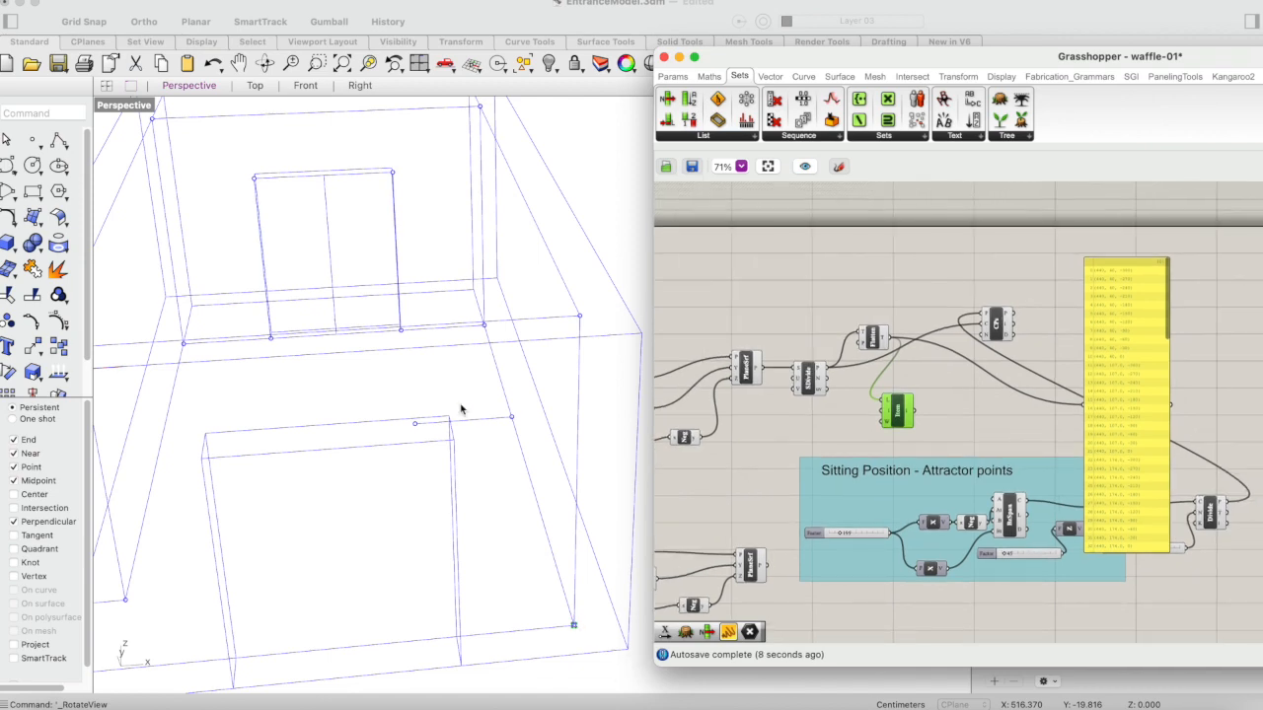
right_drag(838, 488, 764, 483)
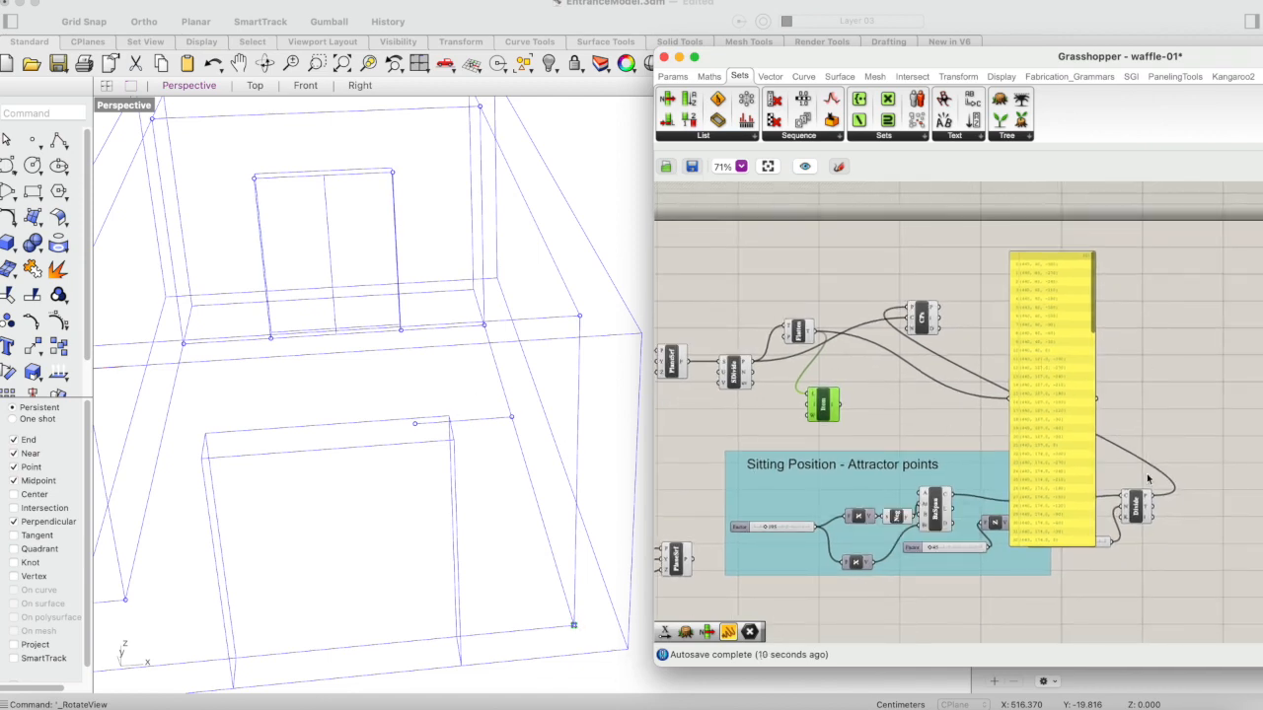
- Place a second Panel beside Divide Curve and connect the curve's division points output to it
right_drag(1148, 505, 1007, 490)
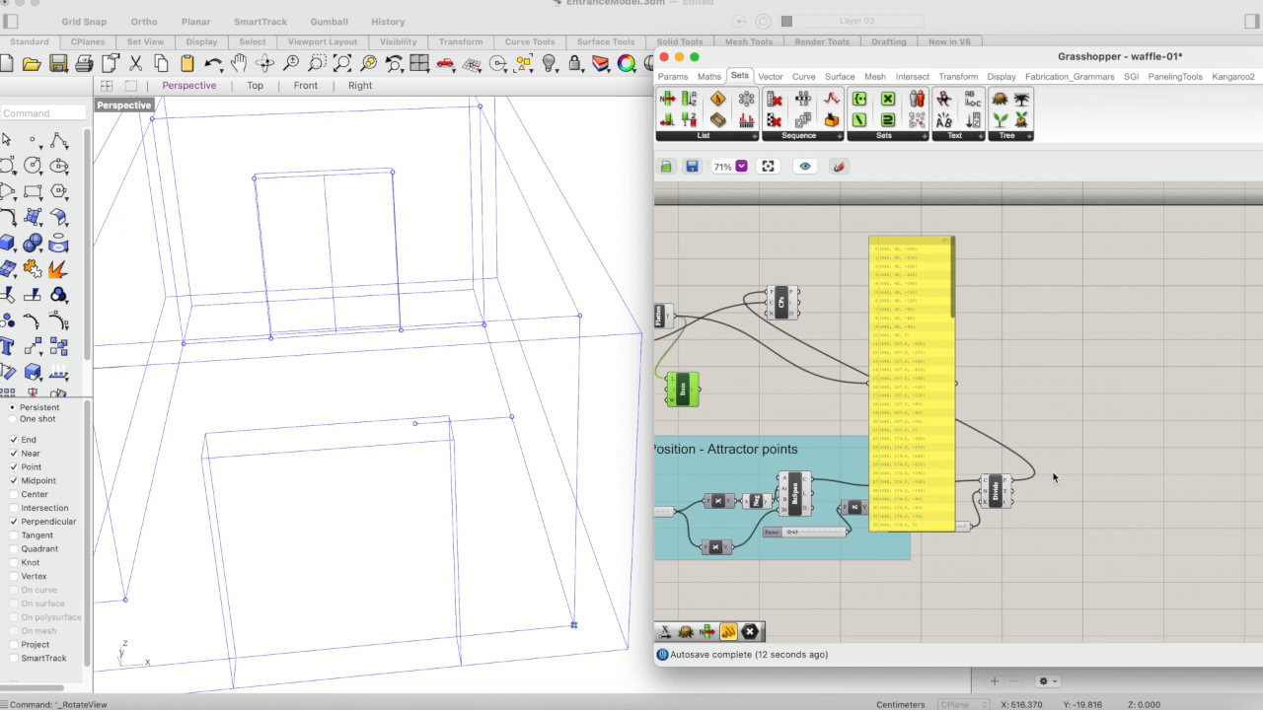
drag(921, 392, 887, 370)
mouse_move(1006, 485)
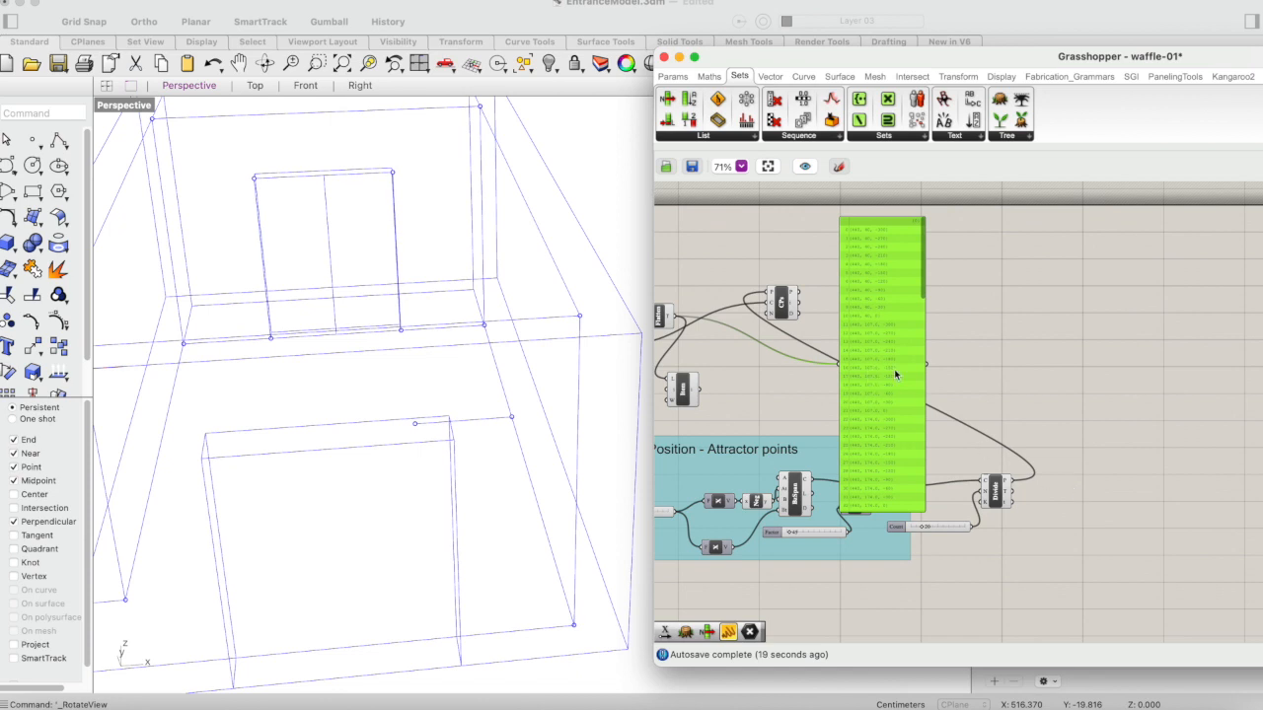
double_click(1030, 500)
text(panel)
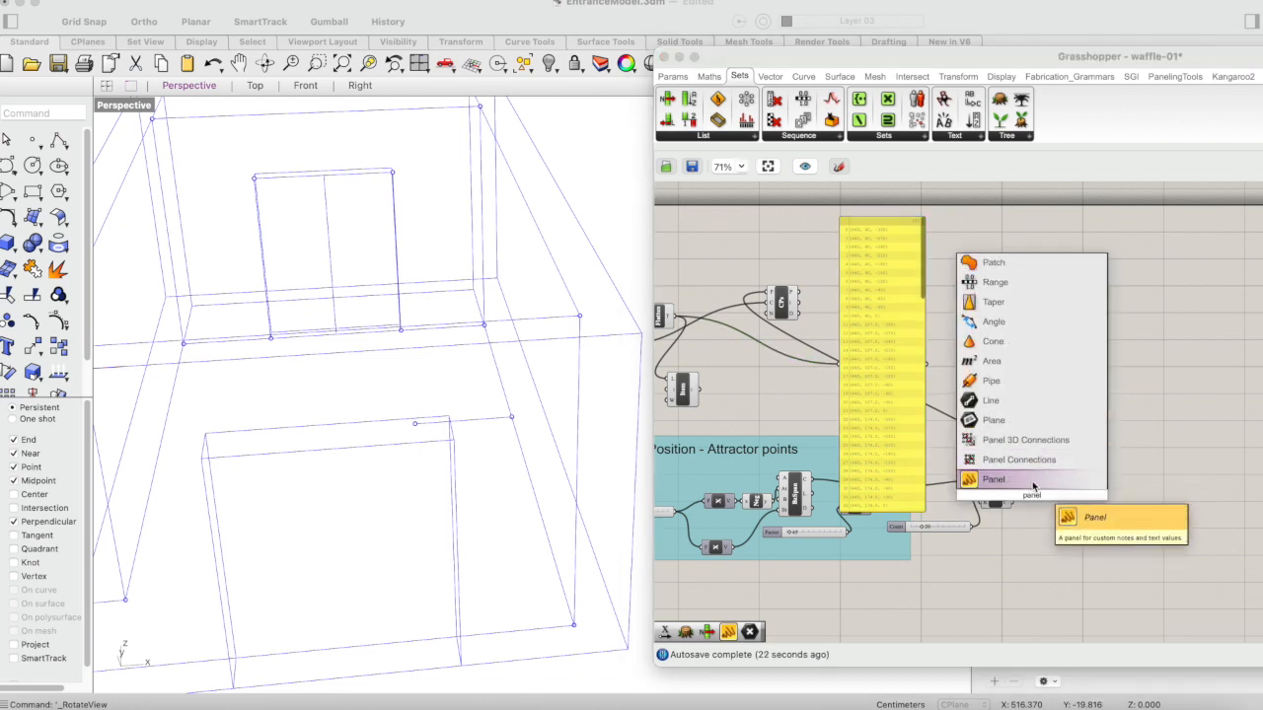
key(Return)
drag(1035, 499, 1087, 500)
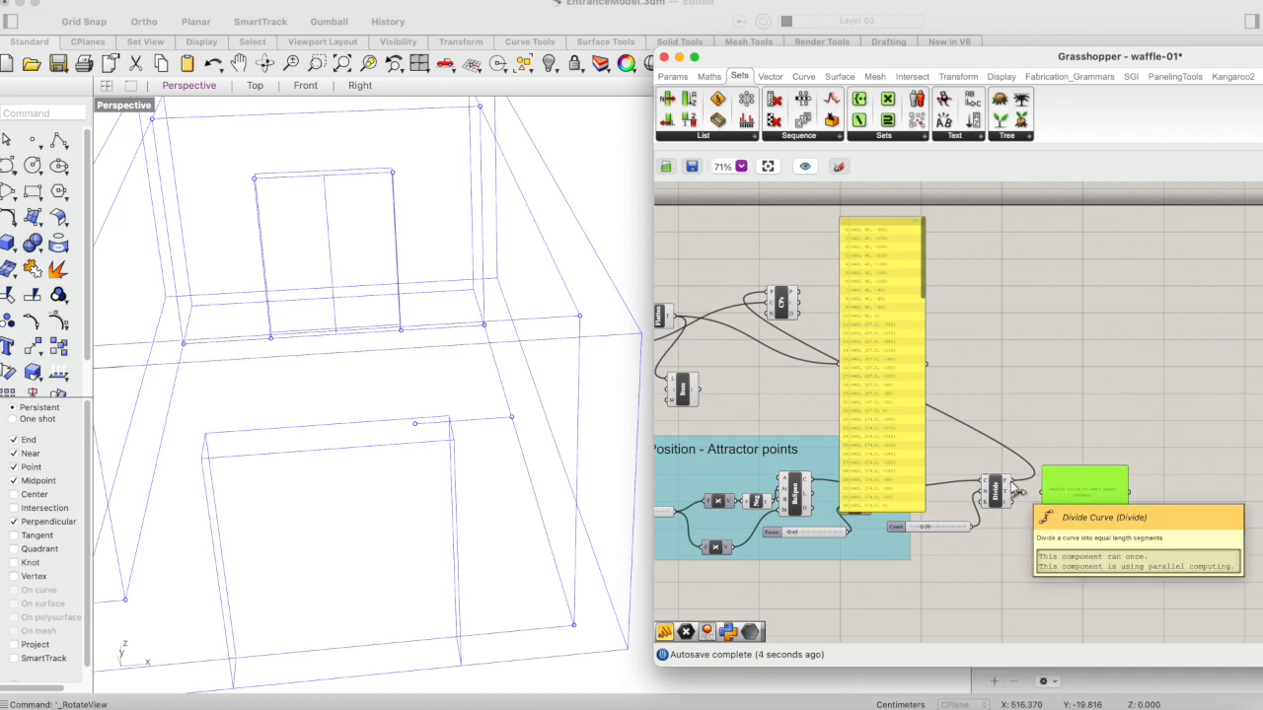
drag(1016, 490, 1039, 500)
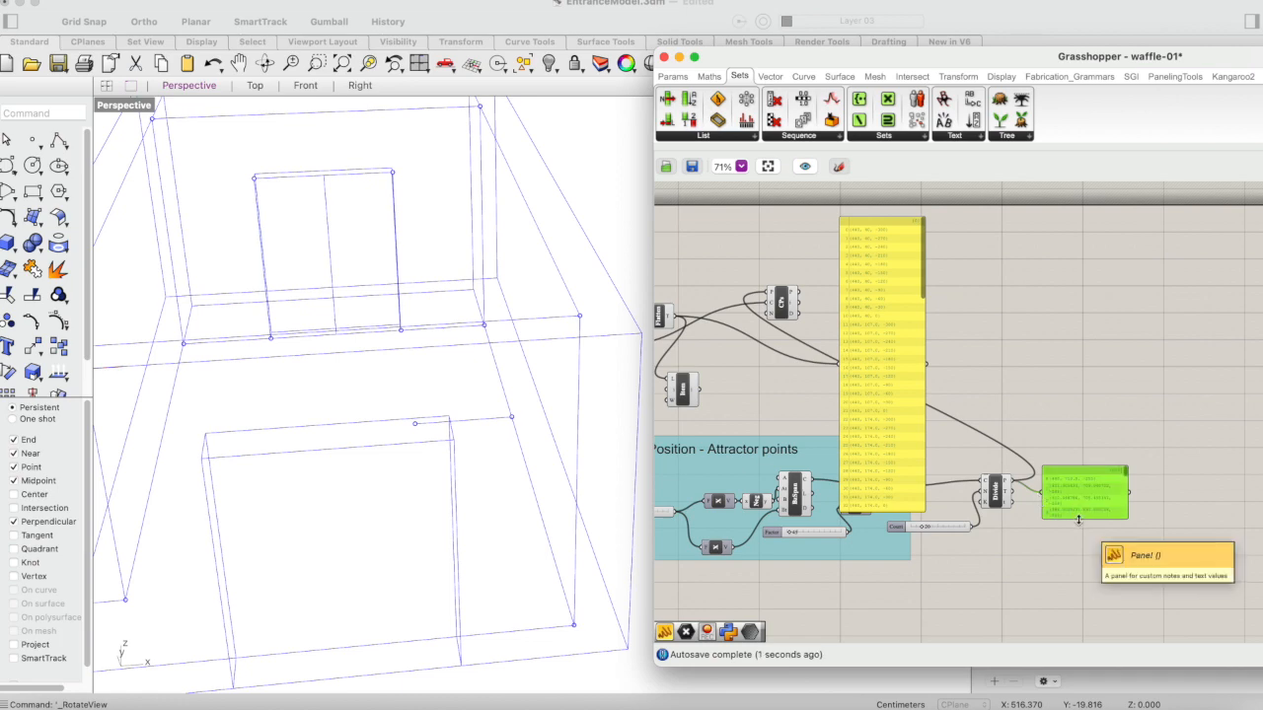
scroll(1078, 518, up, 3)
scroll(1078, 520, up, 2)
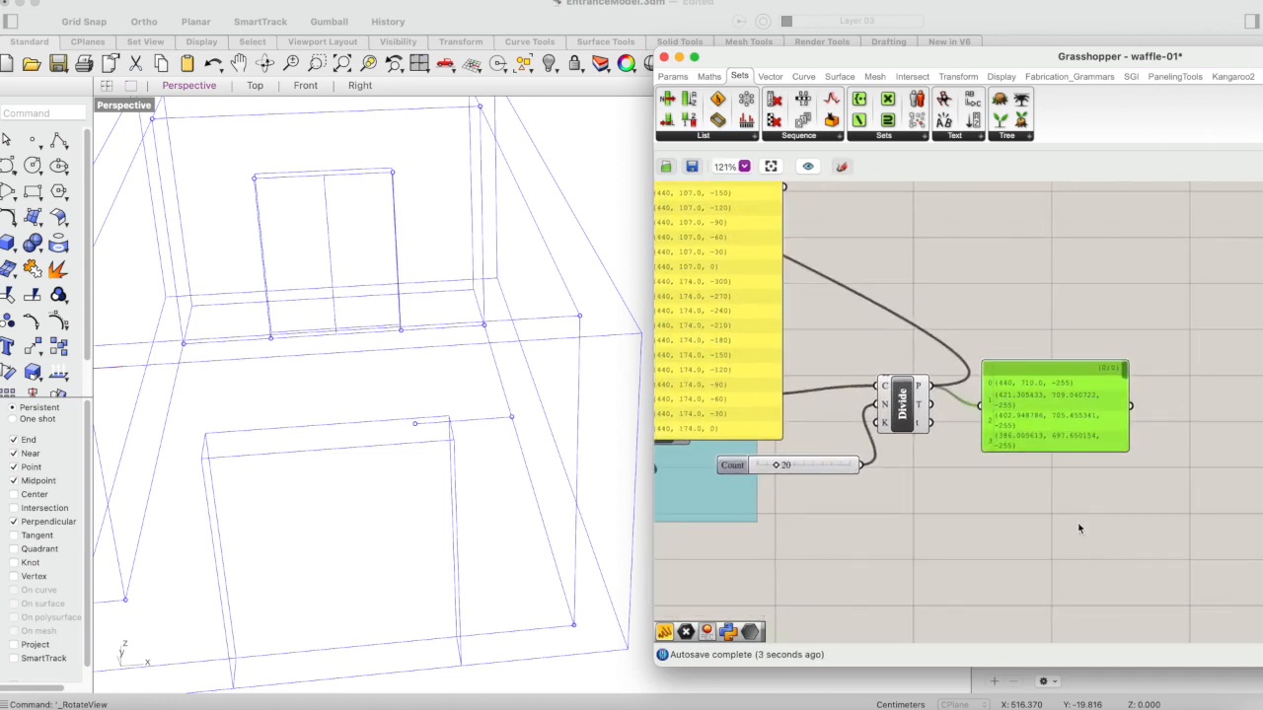
- Delete the Panel listing Divide Curve's points and the Panel listing the flattened wall points
drag(1062, 455, 1060, 619)
scroll(1059, 620, left, 1)
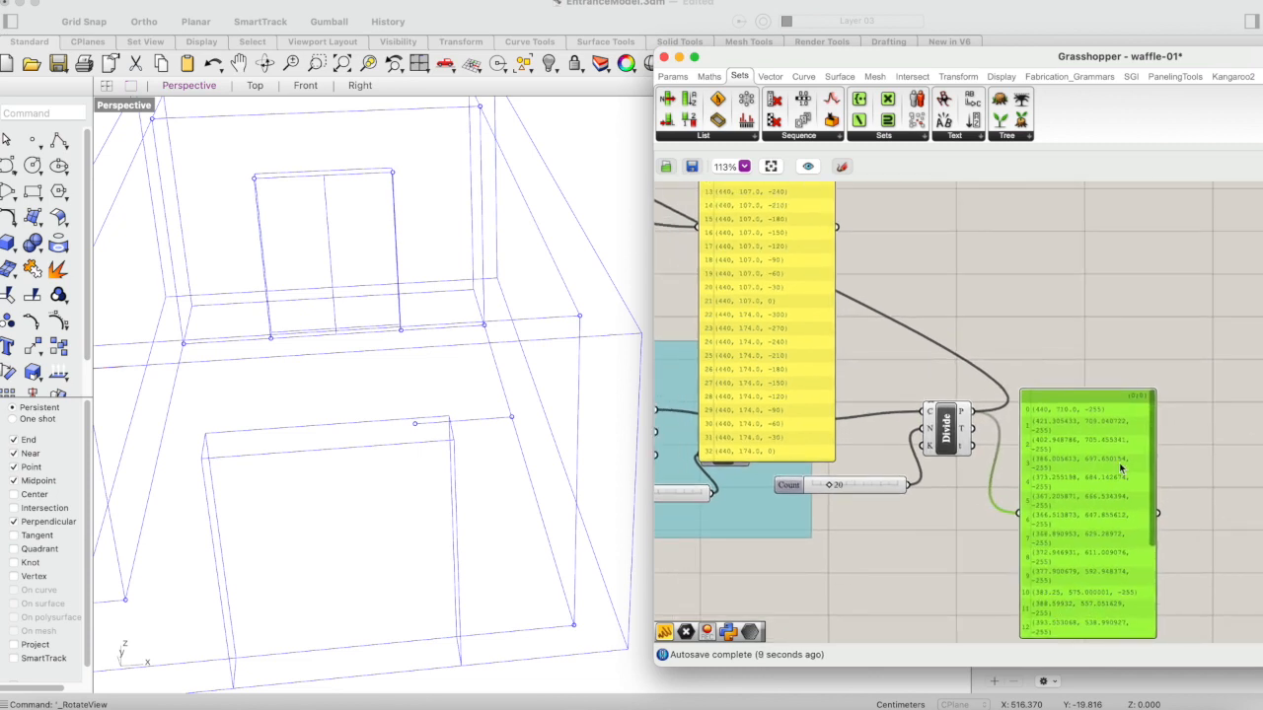
key(Delete)
scroll(1119, 468, left, 5)
scroll(1120, 469, up, 3)
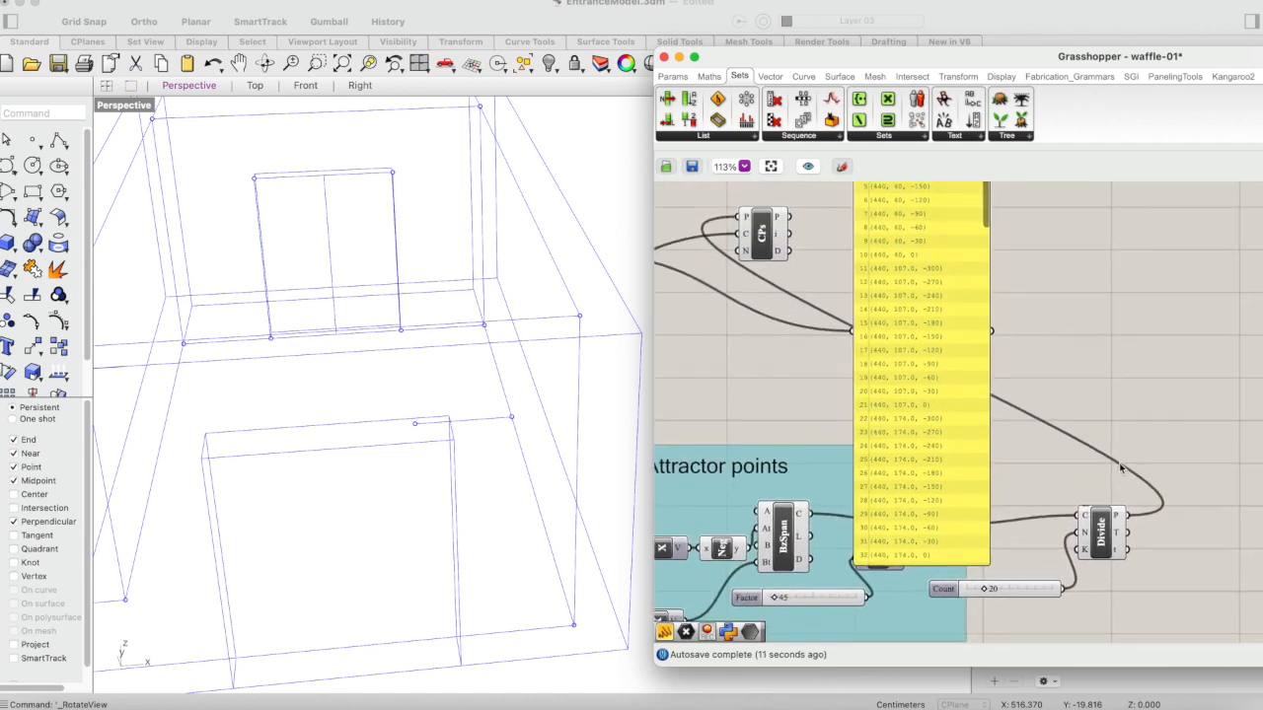
click(925, 329)
key(Delete)
scroll(923, 322, down, 3)
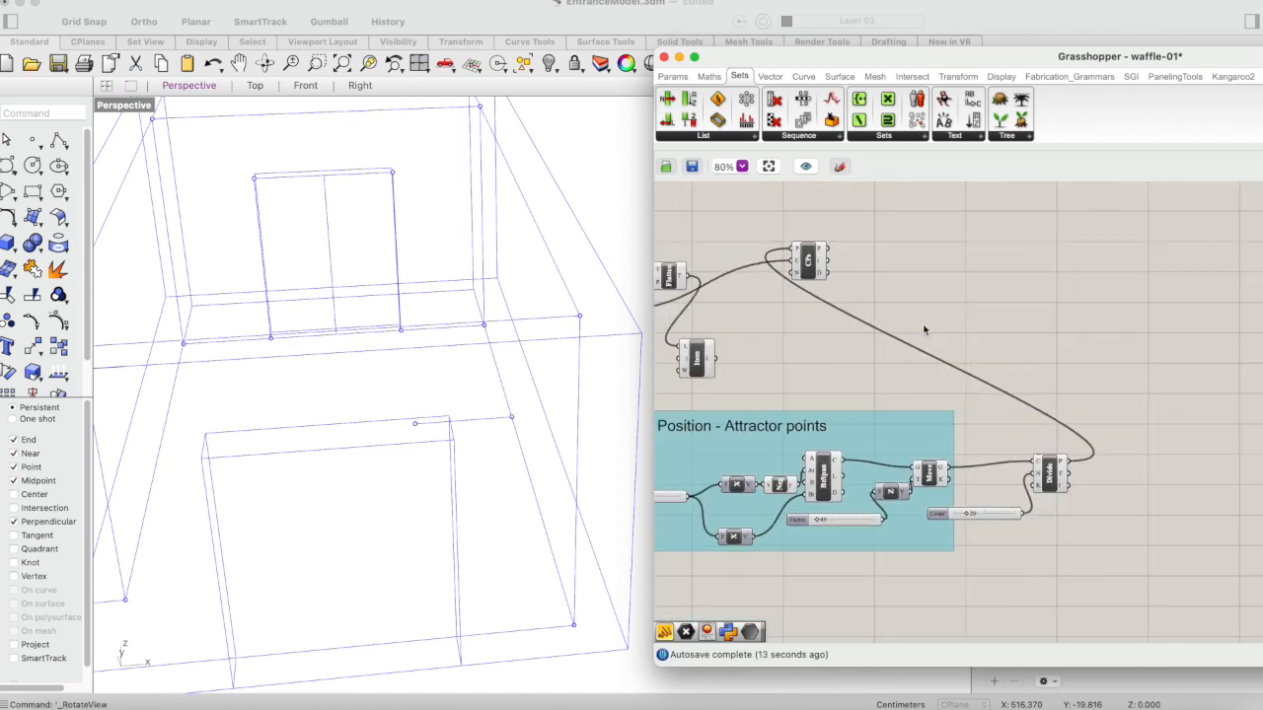
- Shift the closest-points component slightly away from Flatten Tree and delete the List Item component
click(819, 268)
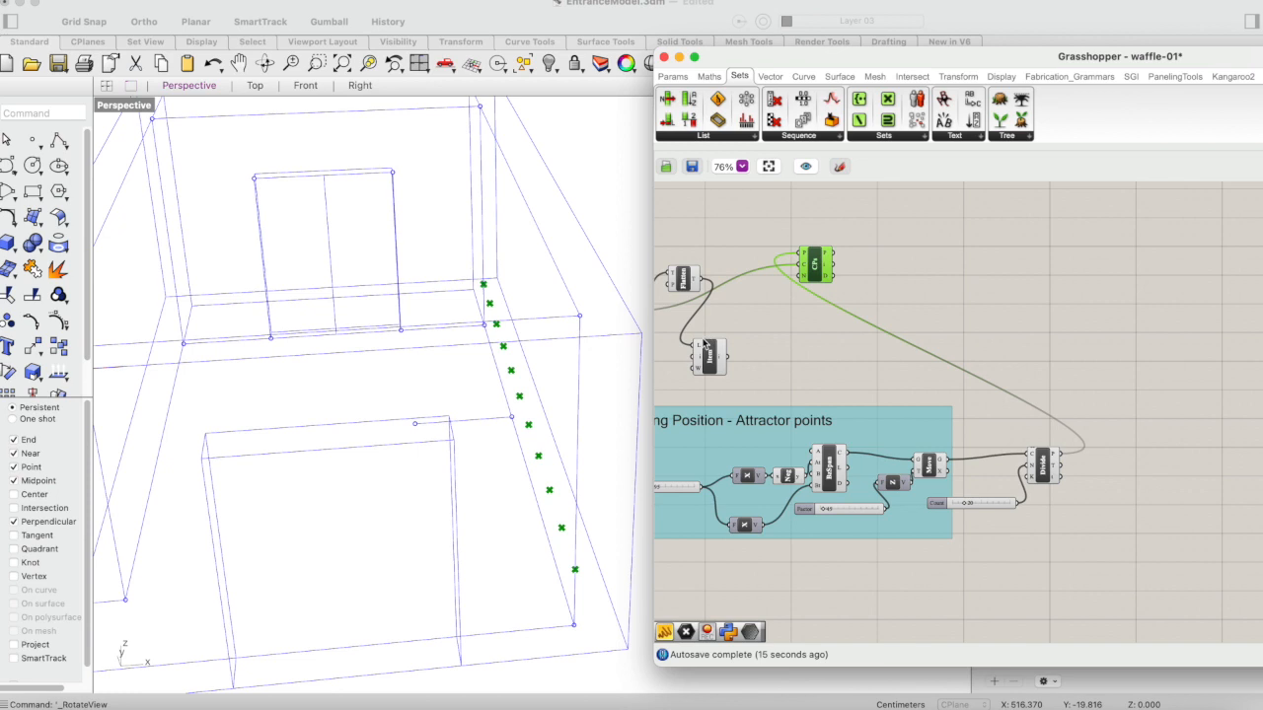
drag(820, 262, 839, 263)
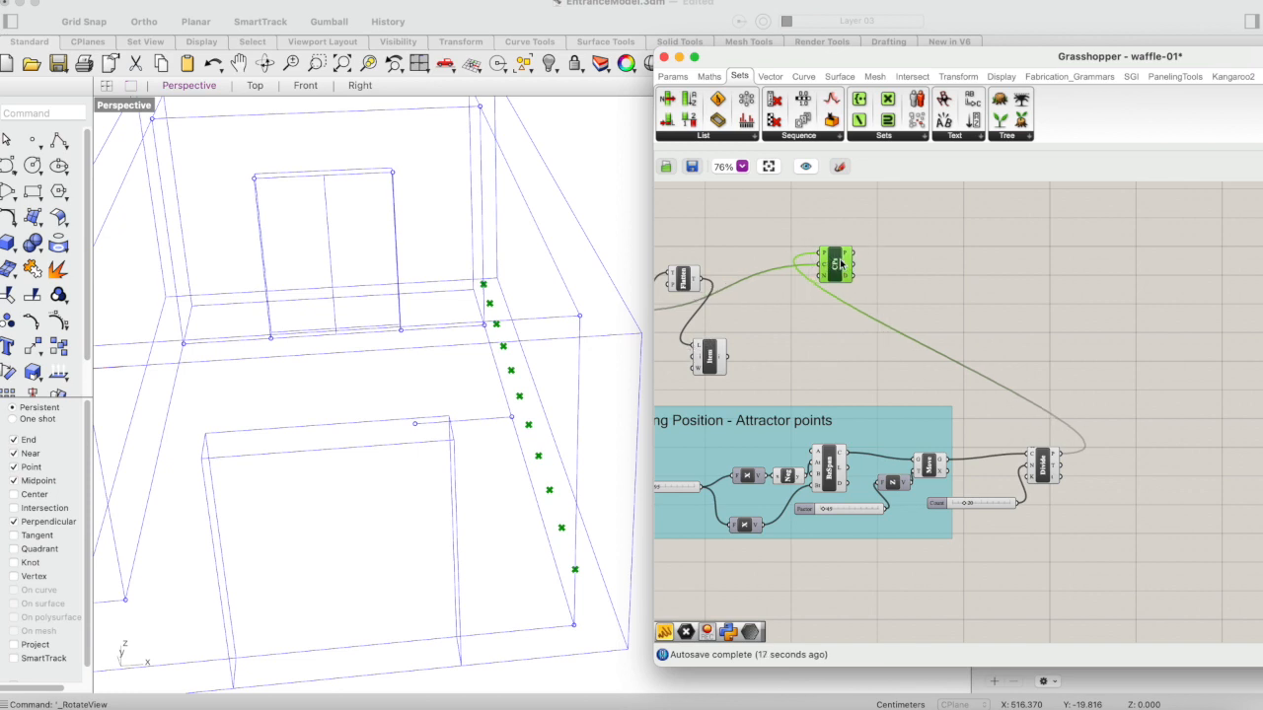
scroll(760, 318, up, 3)
scroll(760, 318, left, 2)
click(752, 424)
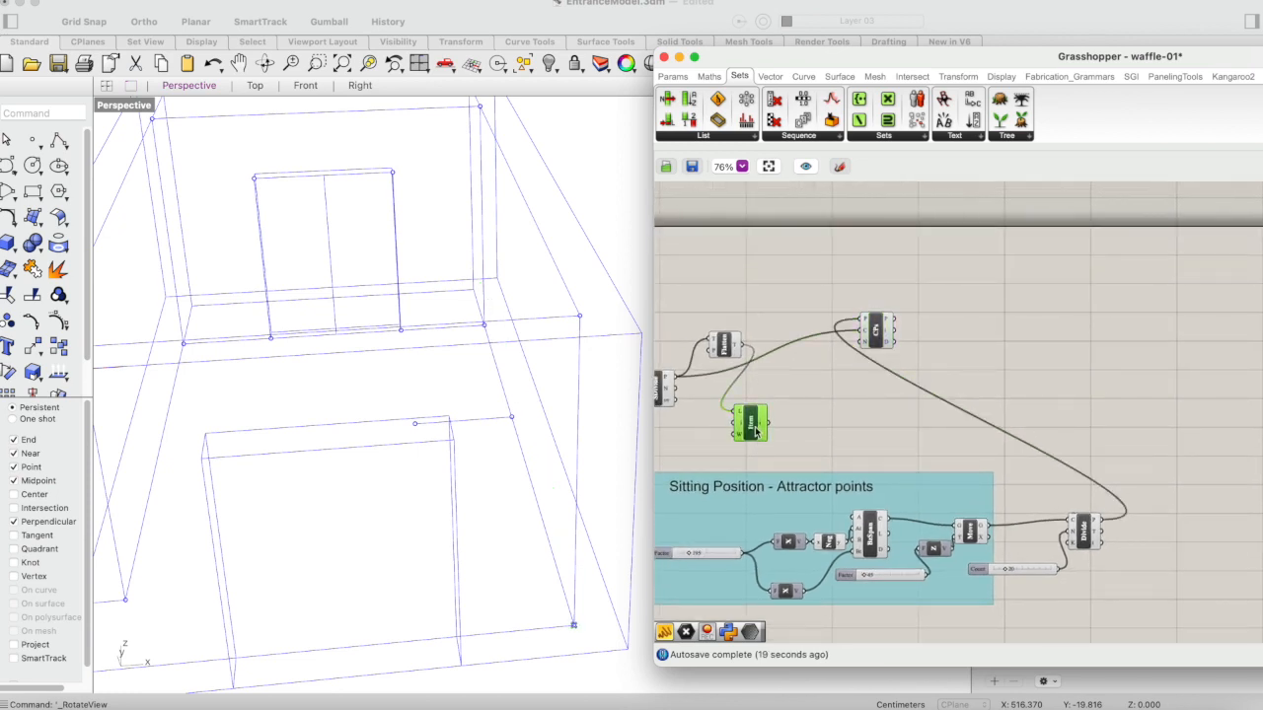
key(Delete)
- Feed Flatten Tree's wall points into the cloud input of the closest-points component
drag(752, 350, 867, 377)
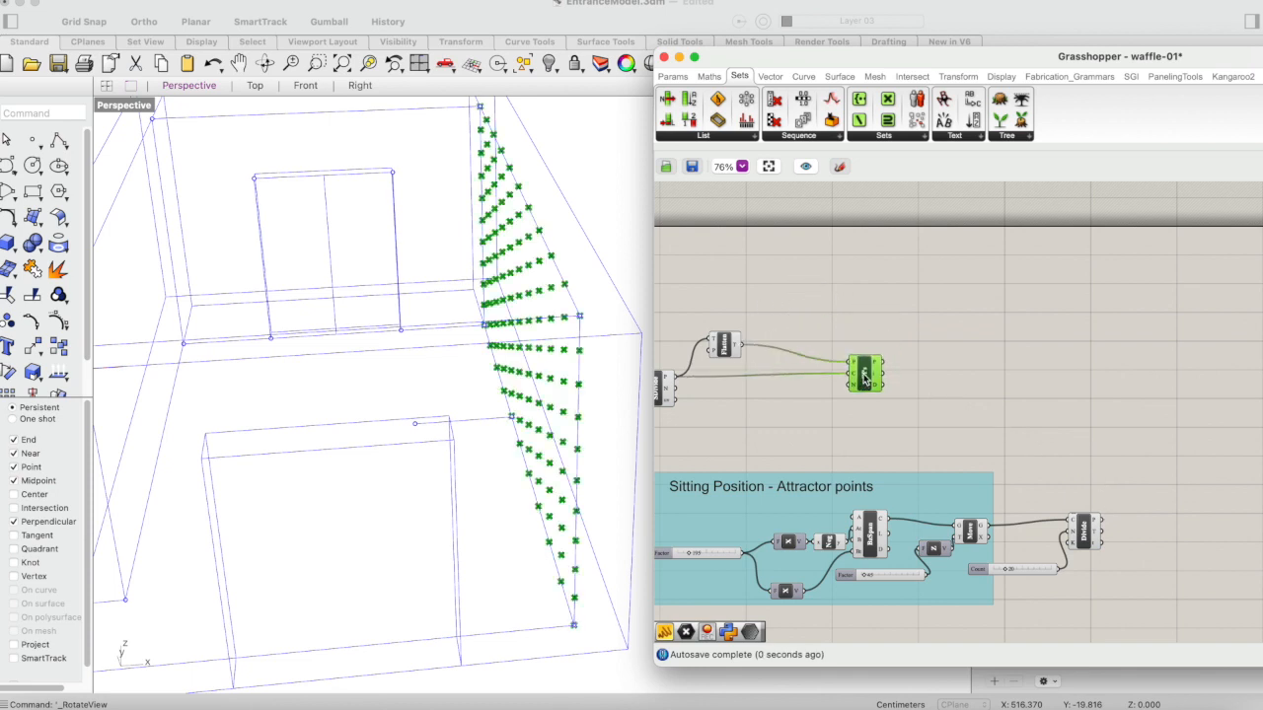
scroll(871, 386, left, 3)
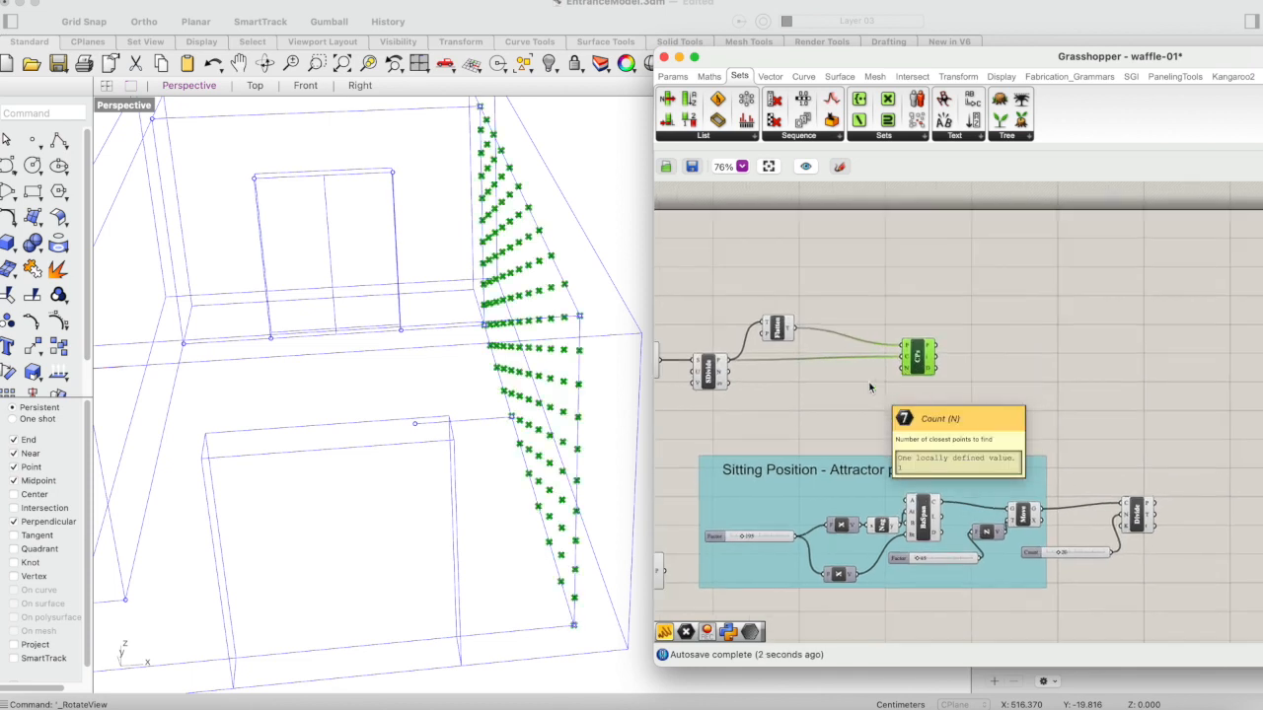
double_click(822, 328)
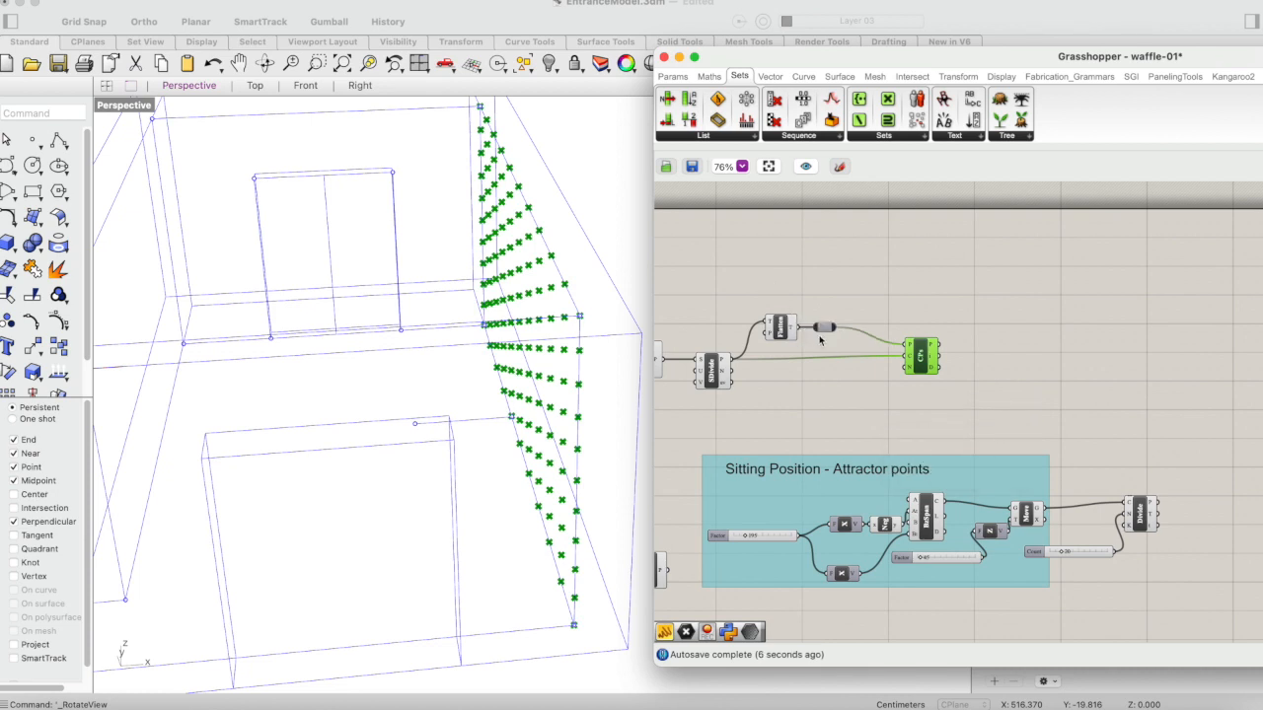
key(super+z)
drag(797, 328, 910, 362)
mouse_move(913, 361)
- Connect Divide Curve's division points to the closest-points component's point input and place that component above Divide Curve
click(1144, 509)
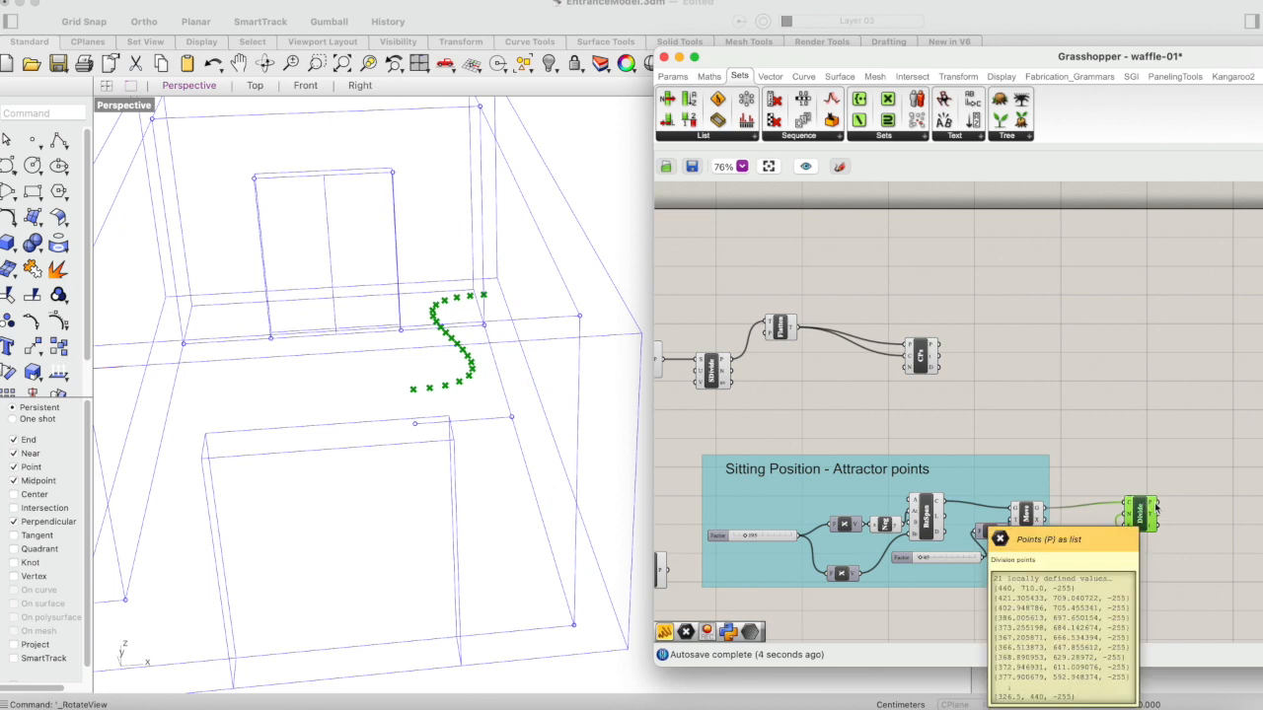
drag(1164, 511, 1186, 372)
click(937, 353)
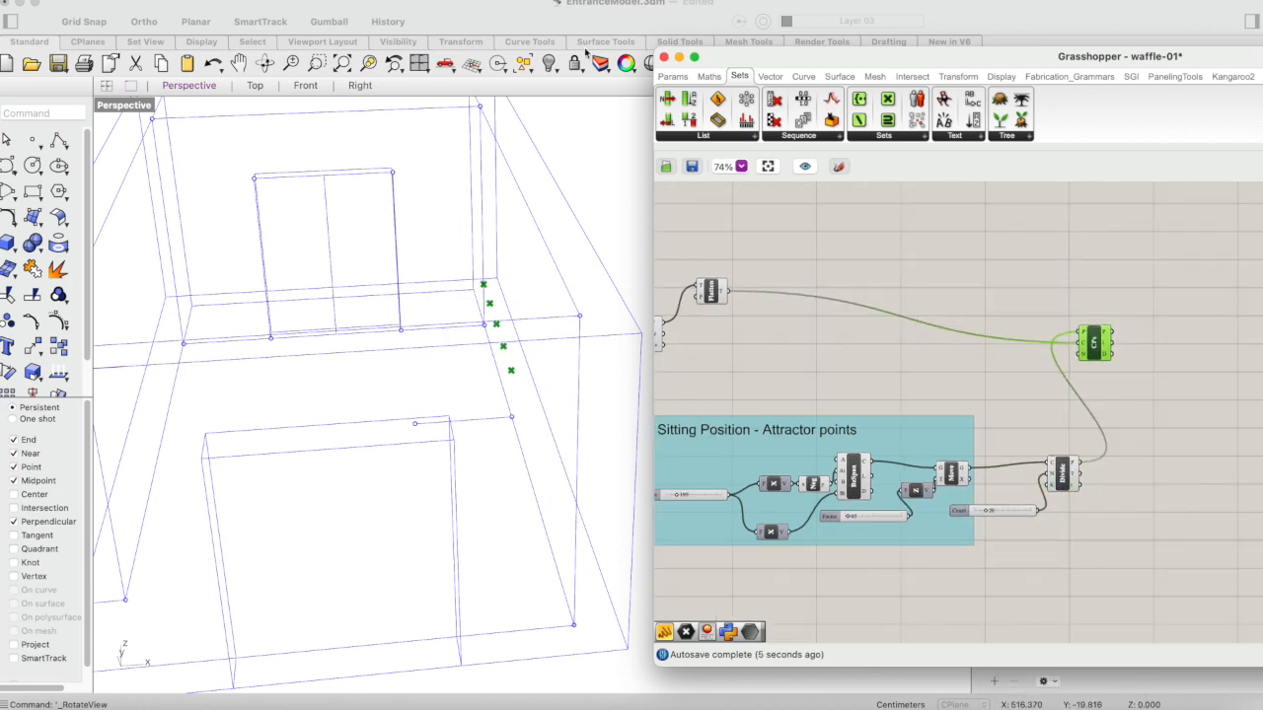
- Compare the closest wall points with the curve's division points in the Rhino perspective viewport
click(281, 13)
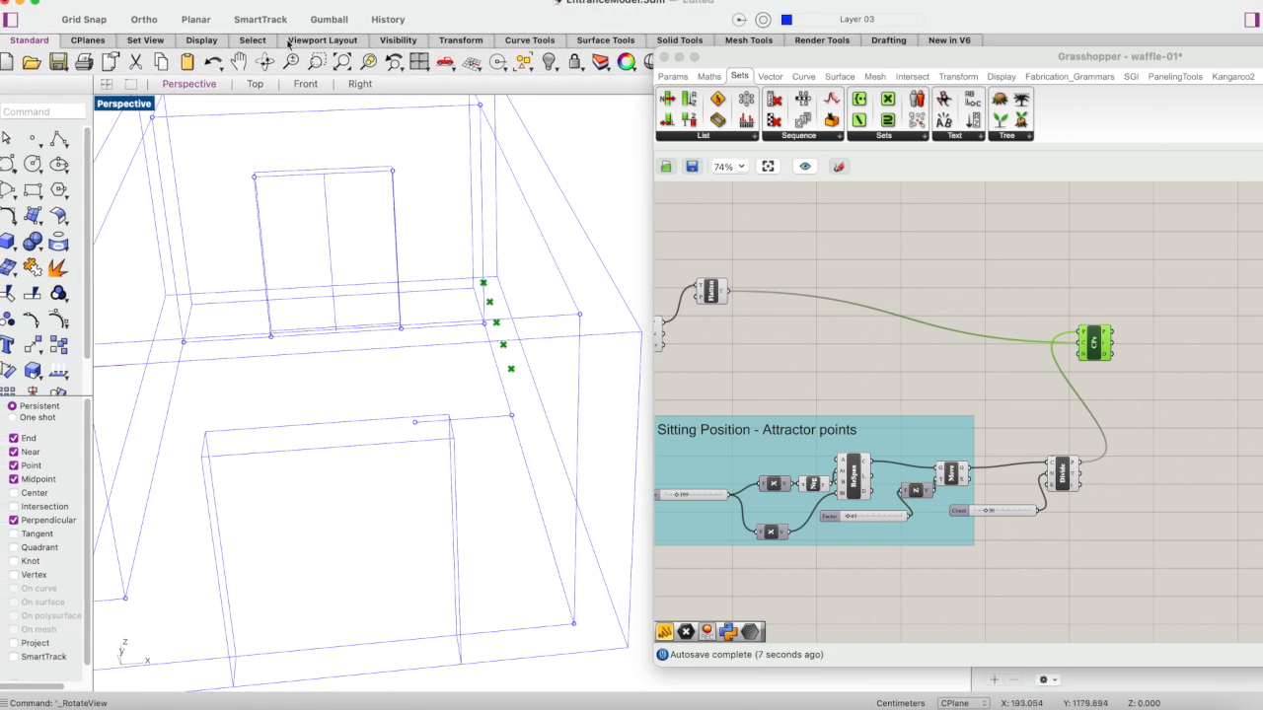
click(265, 61)
drag(451, 290, 460, 287)
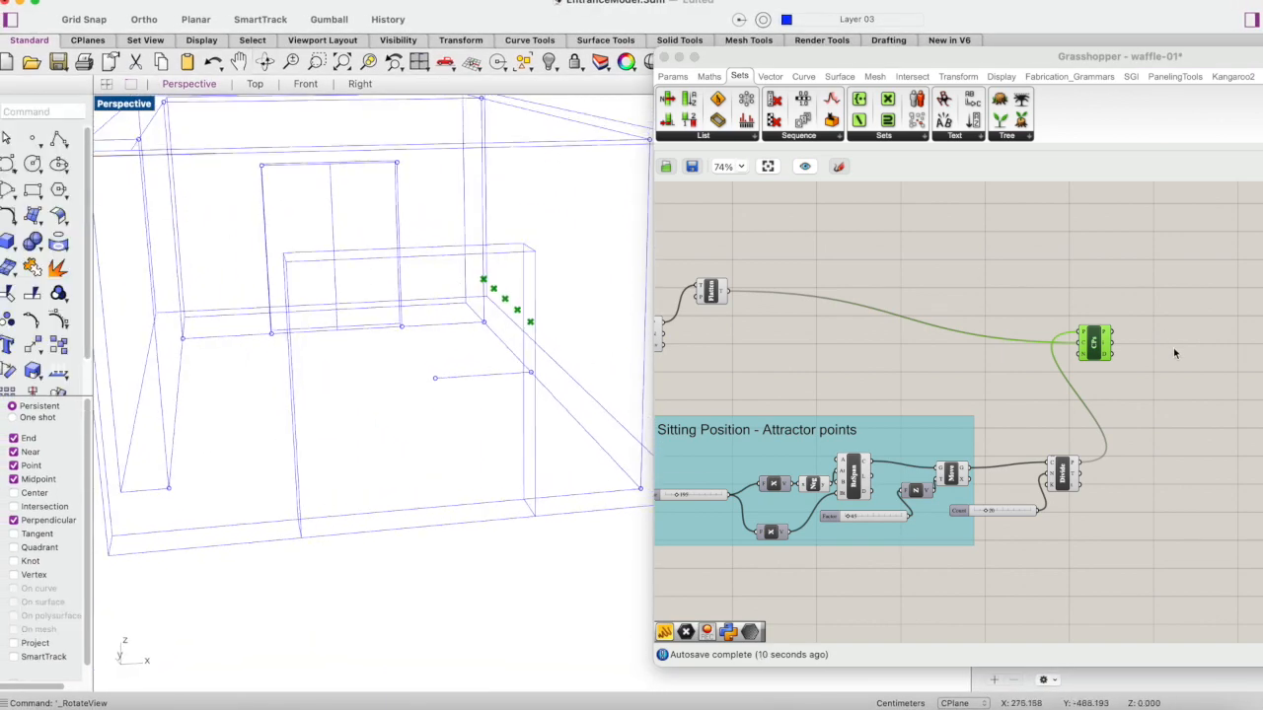
shift+click(1066, 470)
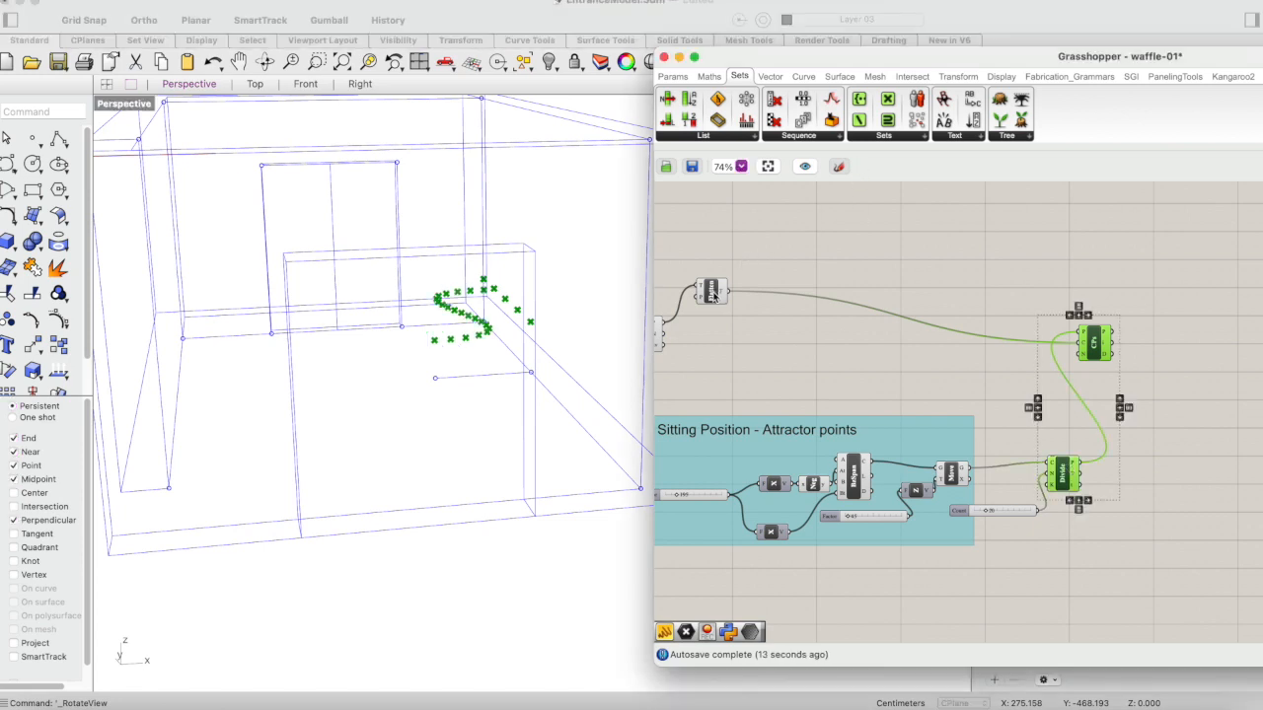
click(1144, 348)
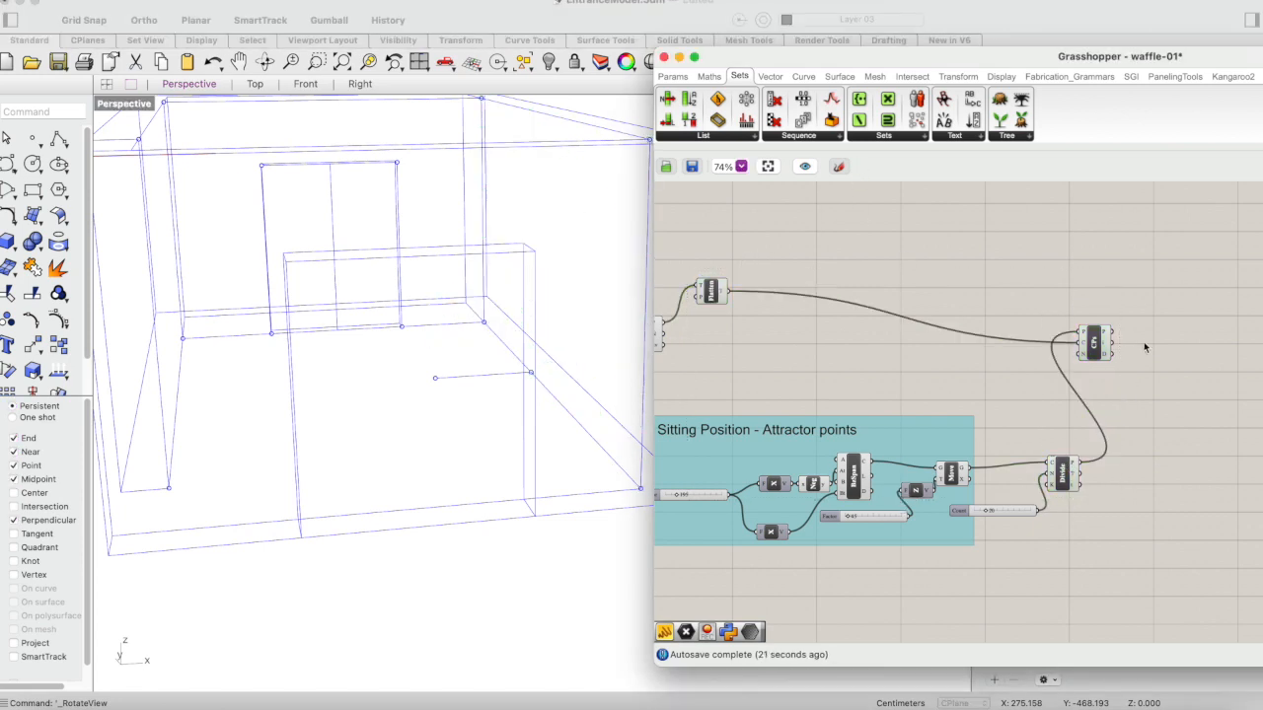
click(1088, 357)
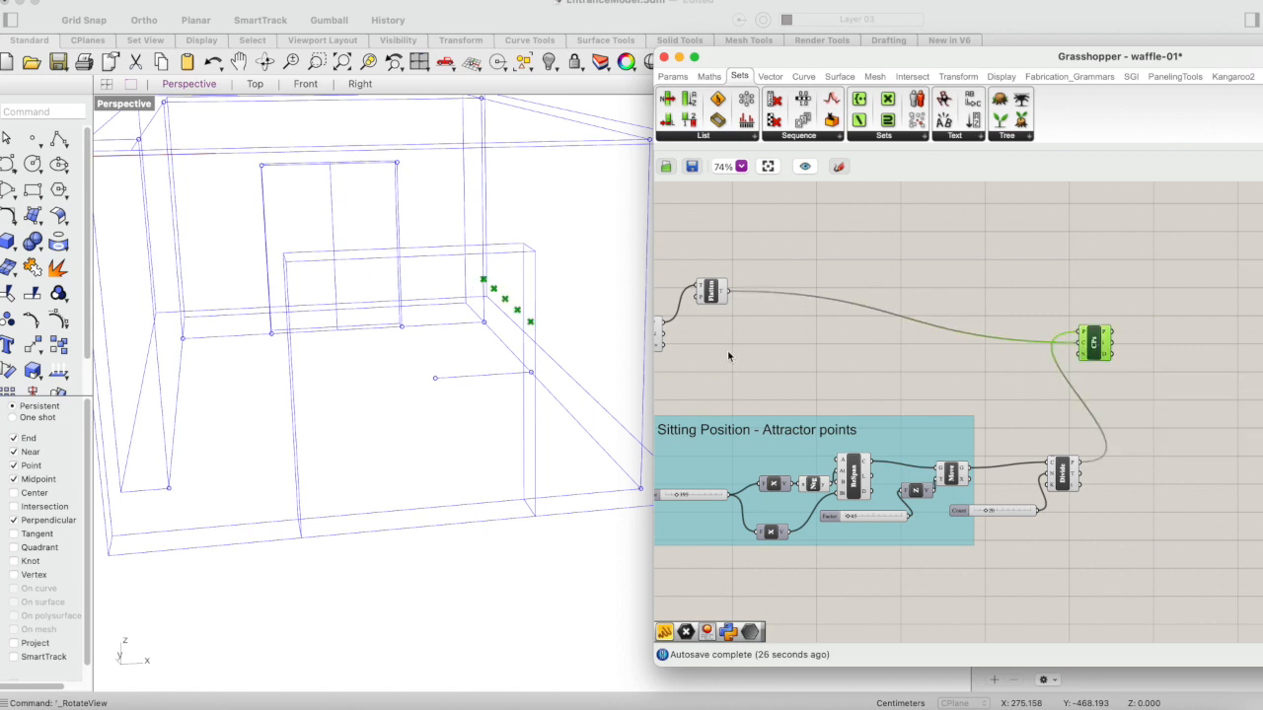
right_click(1086, 359)
- Add a whole-number slider from 0 to 100 beside the closest-points component's count input
double_click(1106, 285)
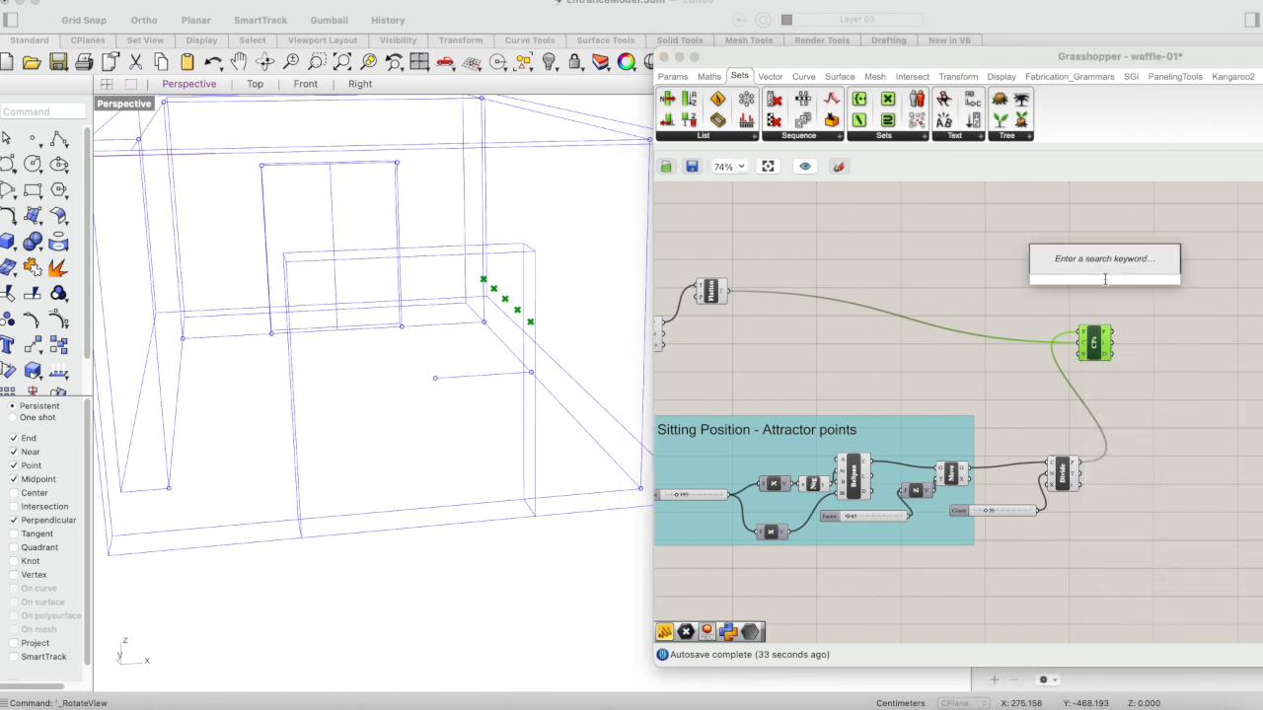
text(nu)
key(BackSpace)
key(BackSpace)
text(100)
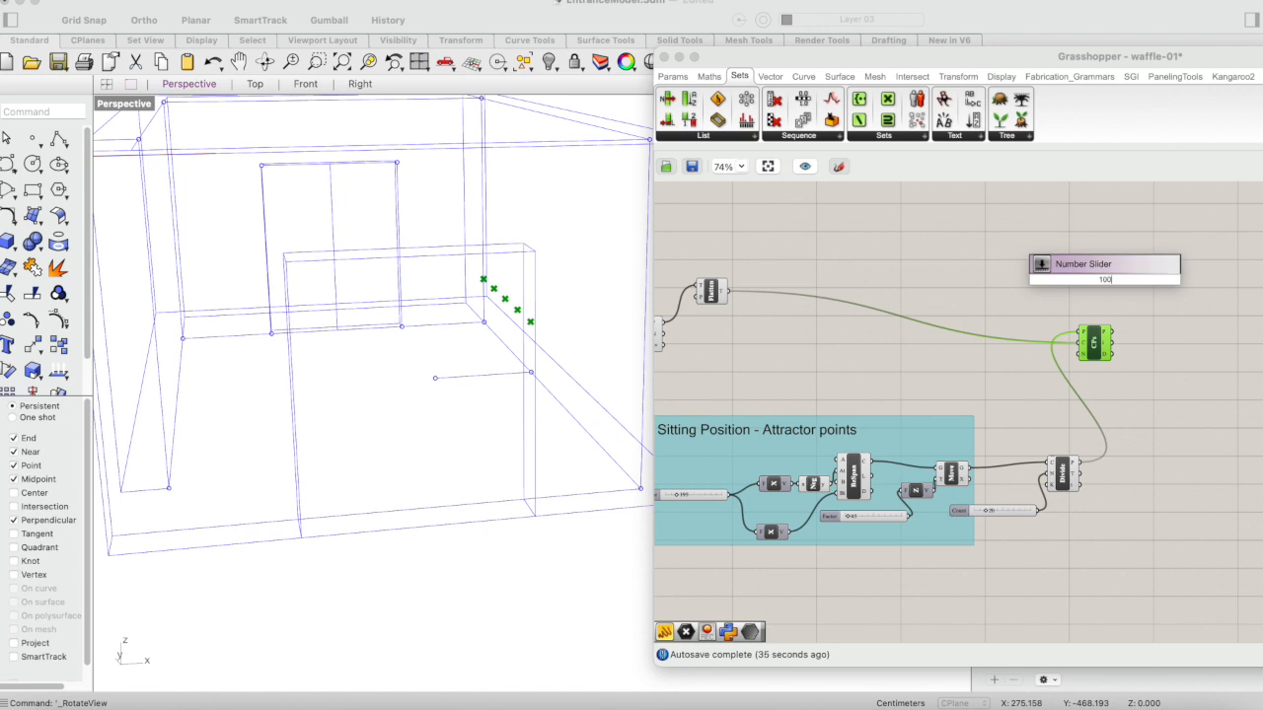
key(Return)
drag(1134, 284, 1024, 363)
double_click(1023, 363)
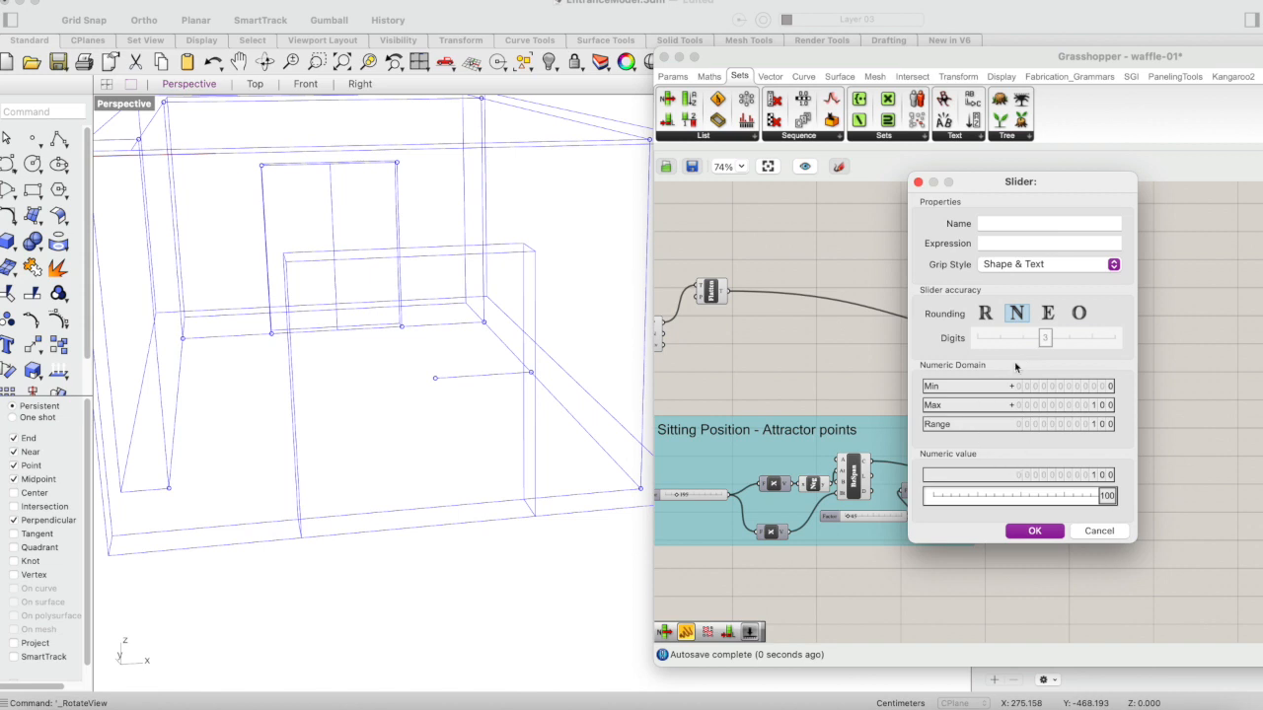
key(Return)
- Set the new slider to 2 and connect it to the closest-points component's count input
click(1041, 378)
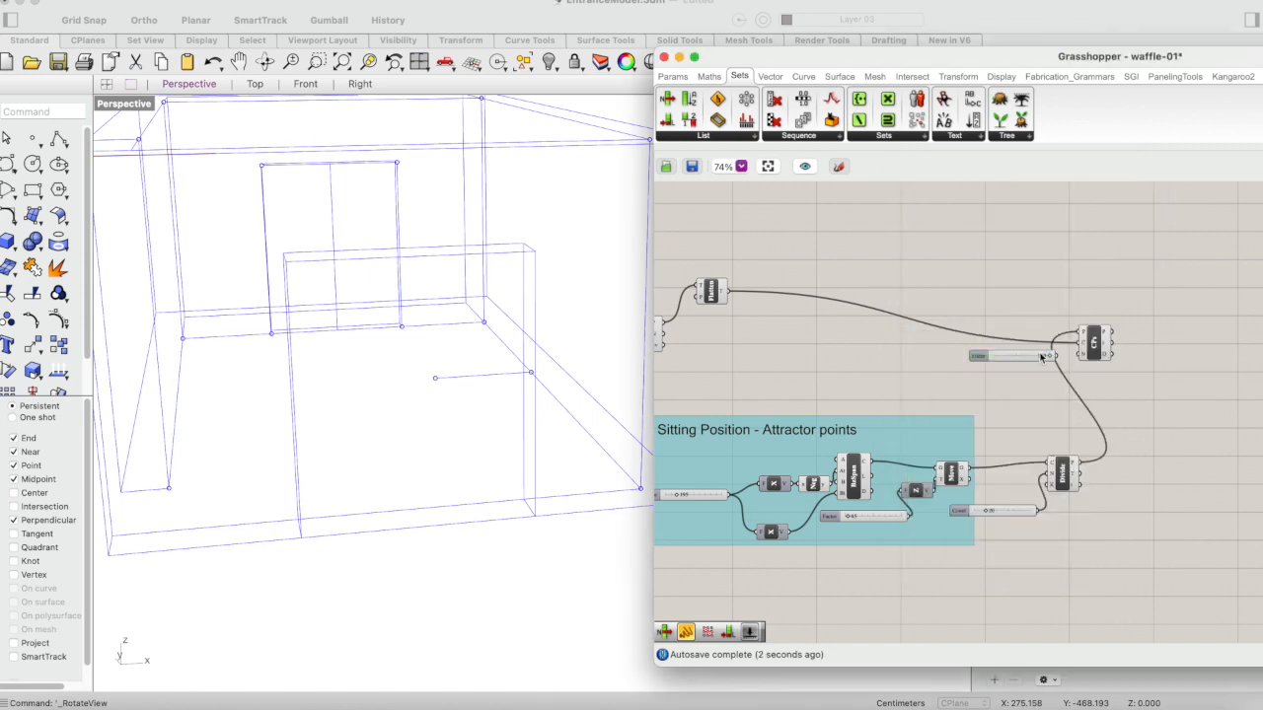
scroll(1041, 357, up, 5)
click(1041, 361)
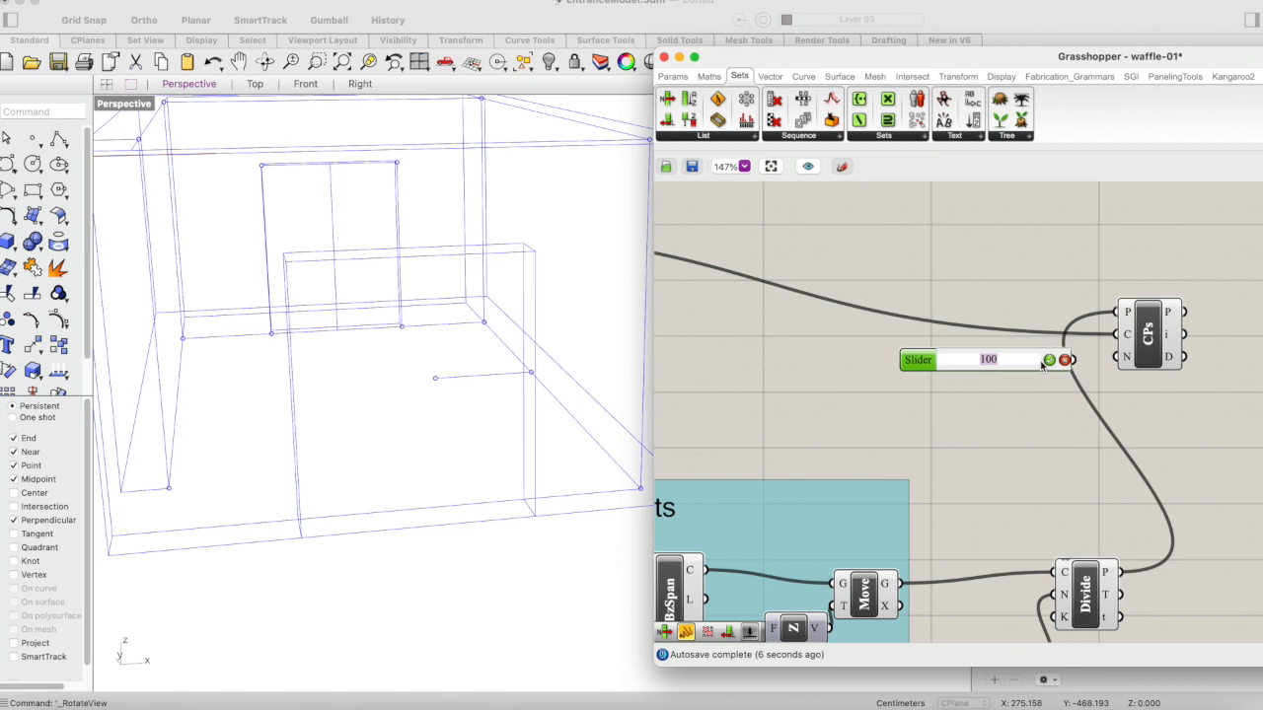
text(2)
click(1049, 360)
click(1058, 416)
drag(1074, 359, 1125, 366)
click(1150, 340)
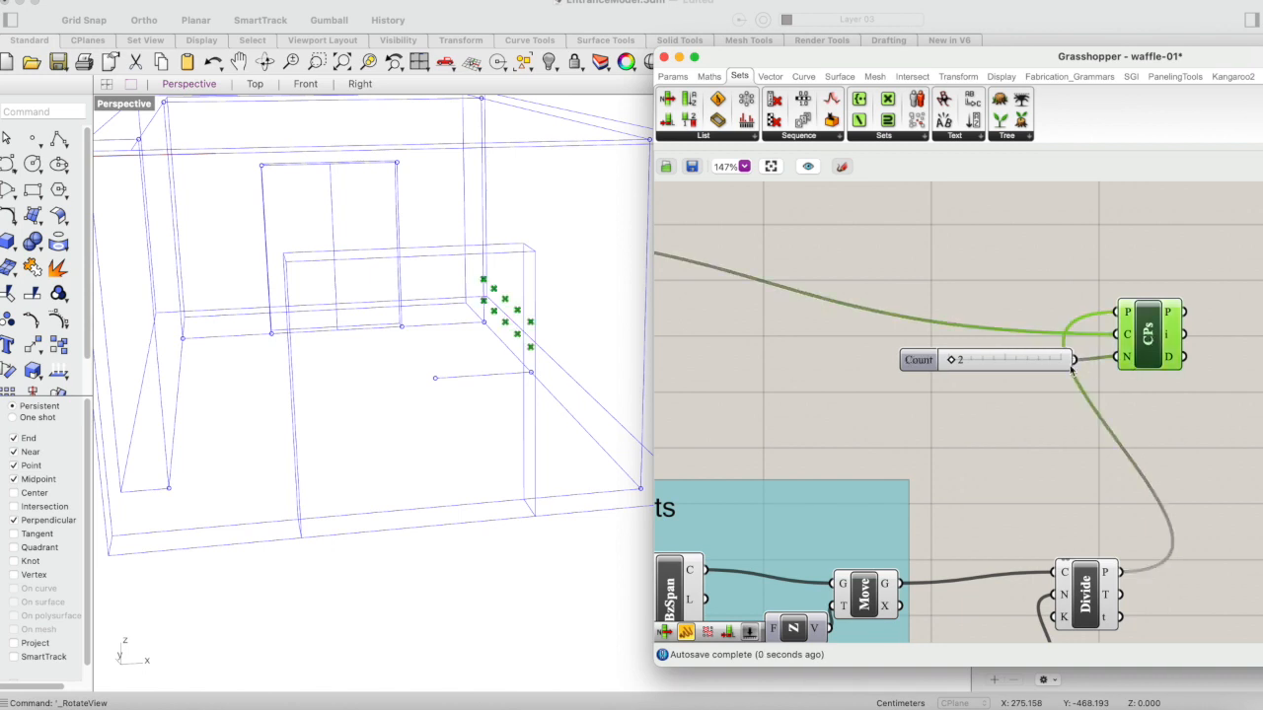
- Add a Pull Point component beyond the closest-points component
right_drag(926, 422, 947, 424)
scroll(947, 421, down, 8)
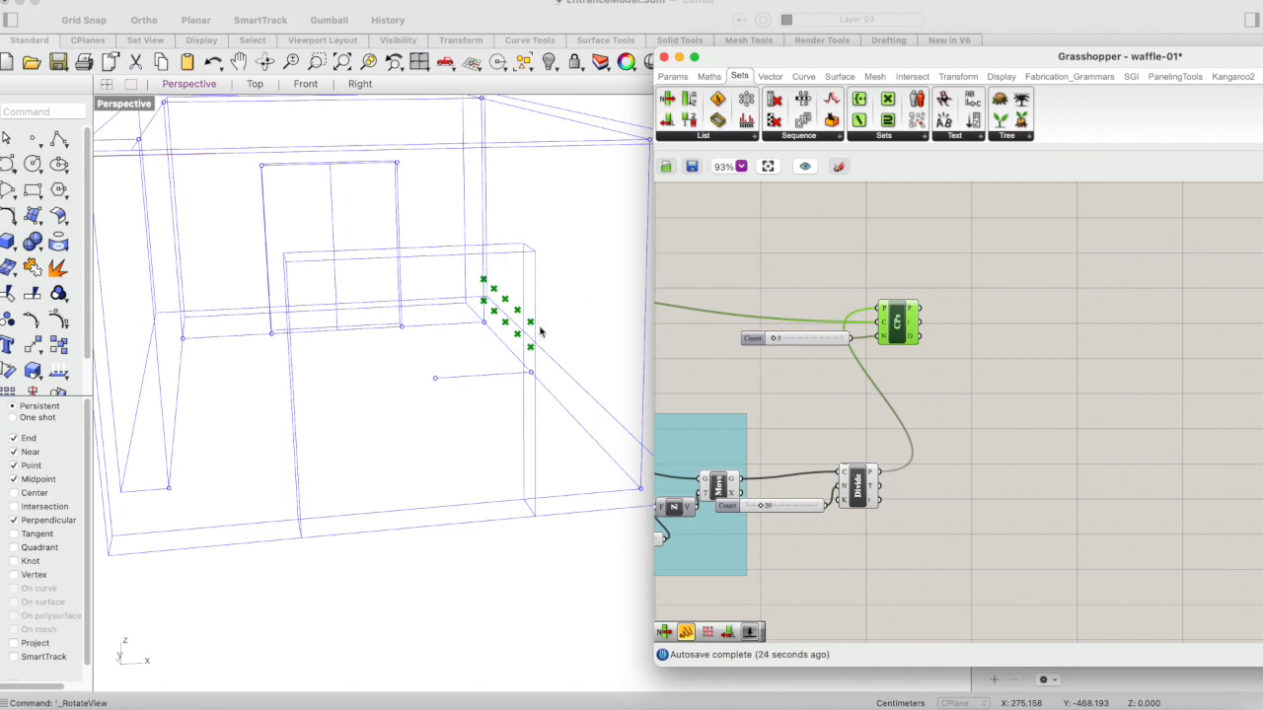
double_click(962, 331)
text(pul)
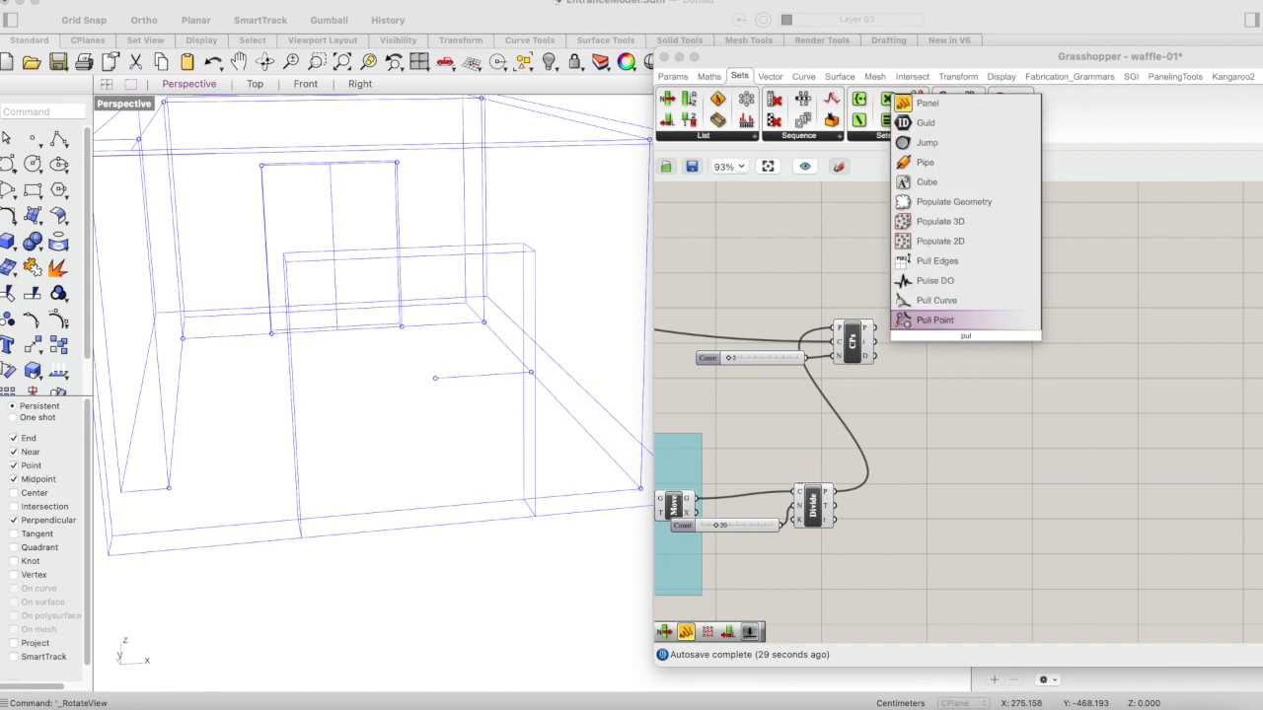
click(968, 319)
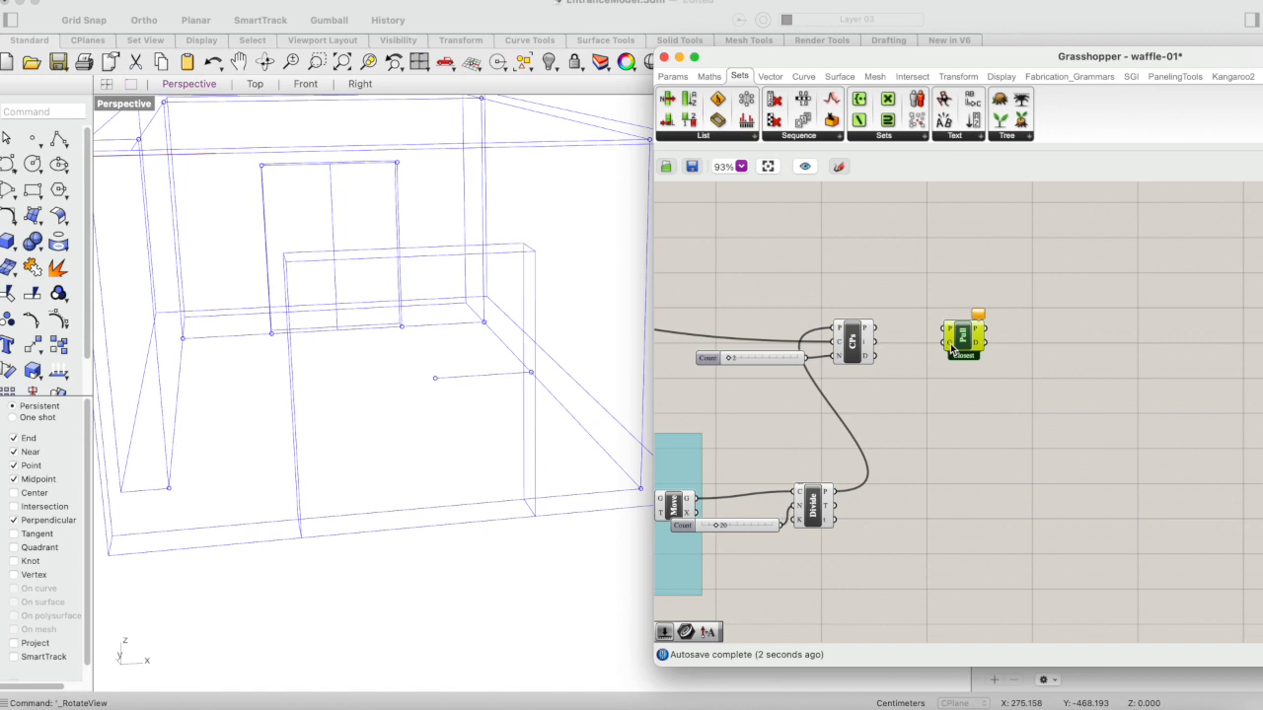
mouse_move(951, 345)
- Examine the outputs of Divide Curve and the attractor curve's Move component in the Rhino viewport
click(809, 507)
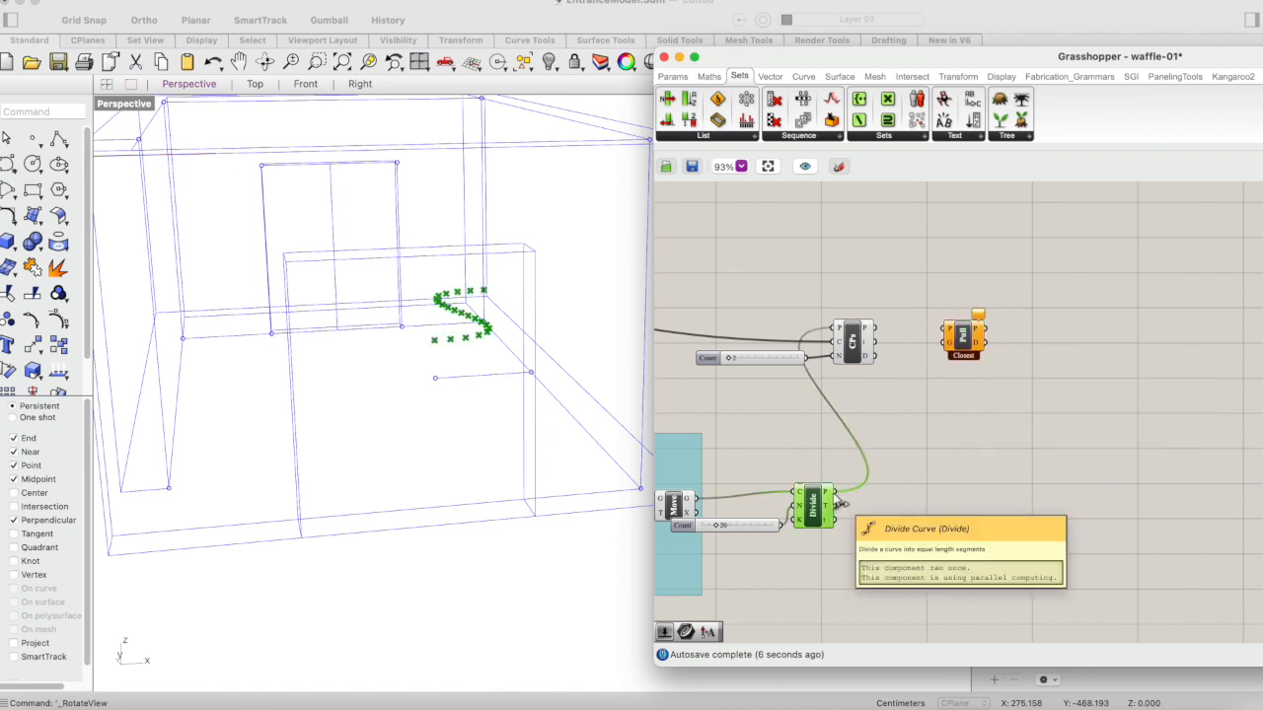
right_drag(839, 502, 899, 474)
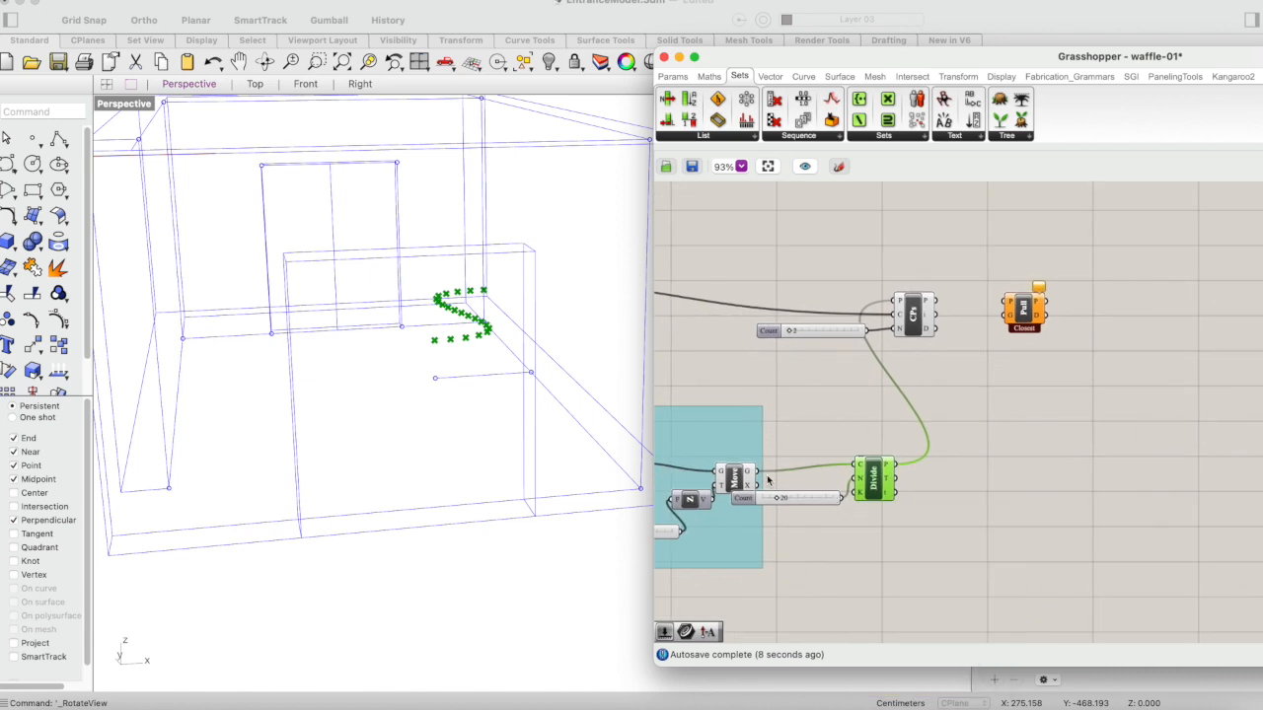
click(735, 483)
right_drag(792, 451, 736, 486)
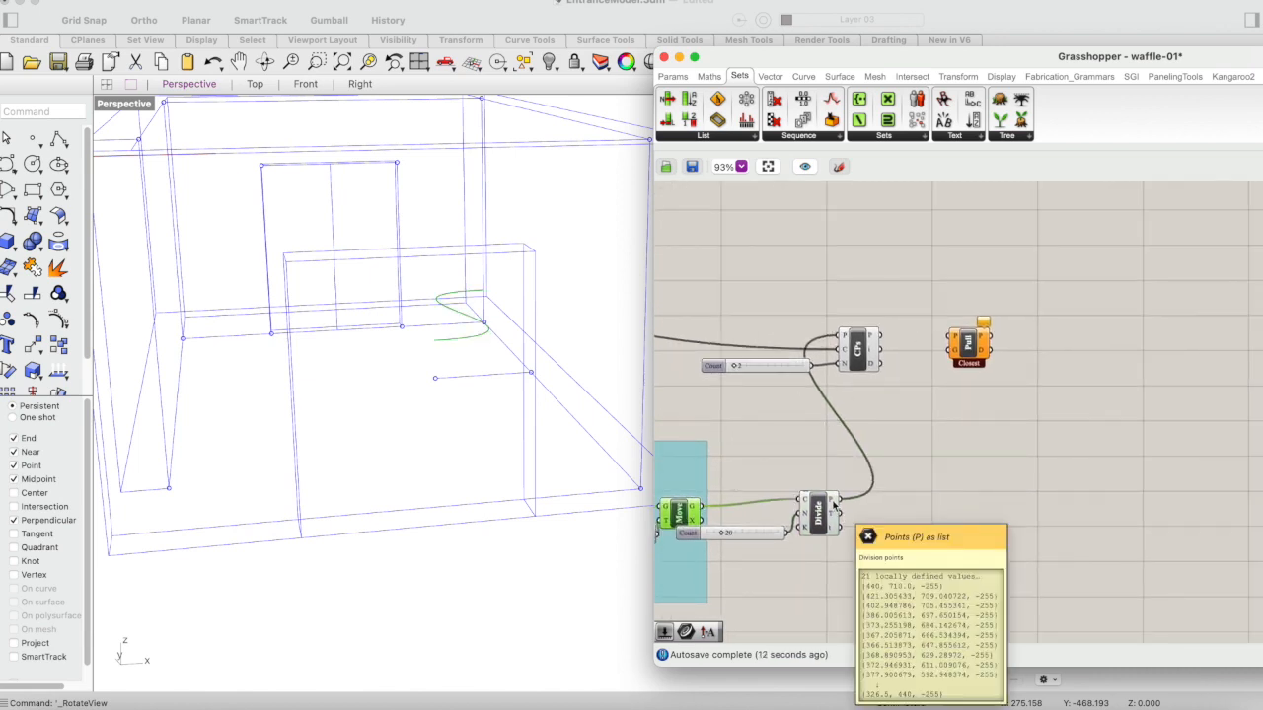
right_drag(840, 496, 912, 452)
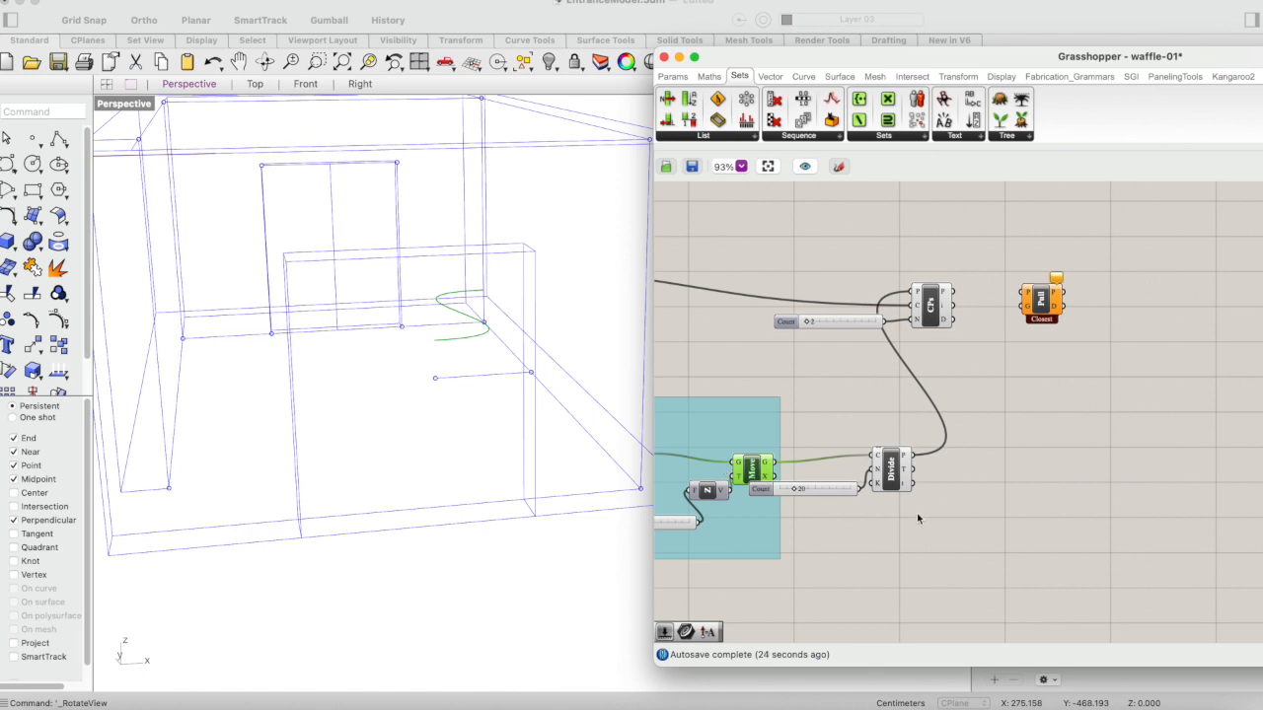
click(896, 471)
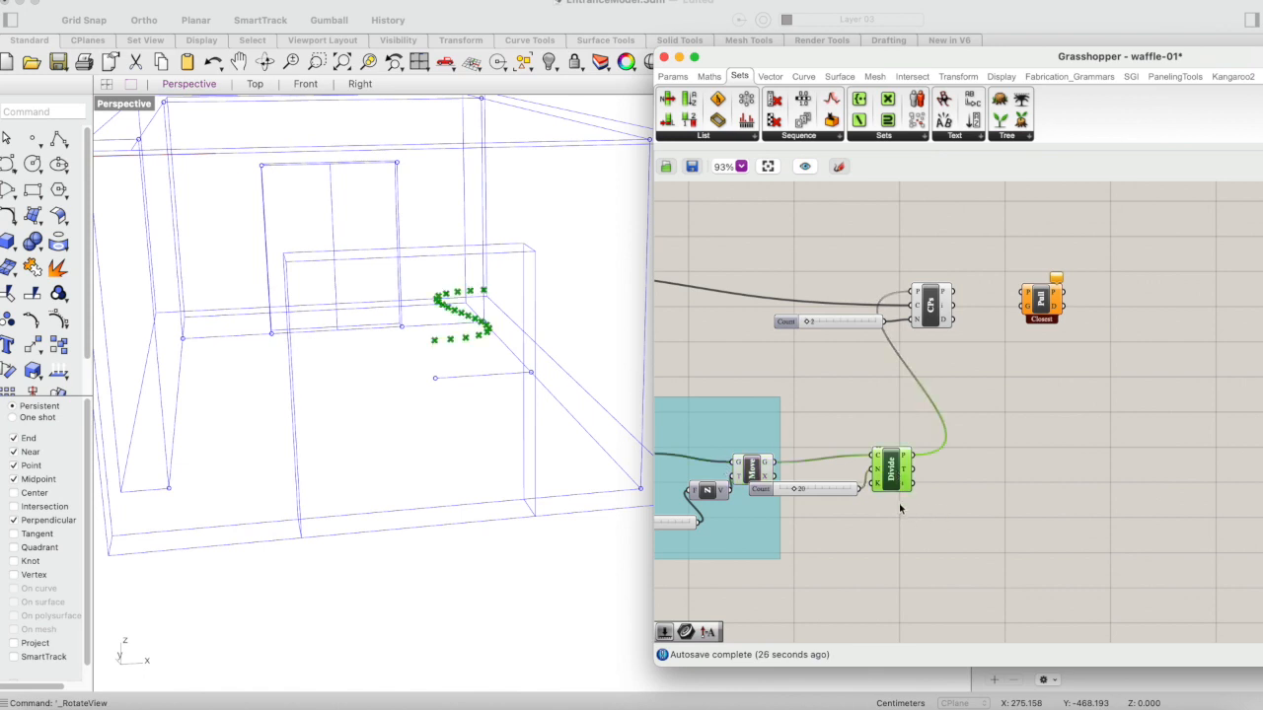
click(899, 504)
scroll(899, 504, left, 2)
scroll(898, 508, left, 1)
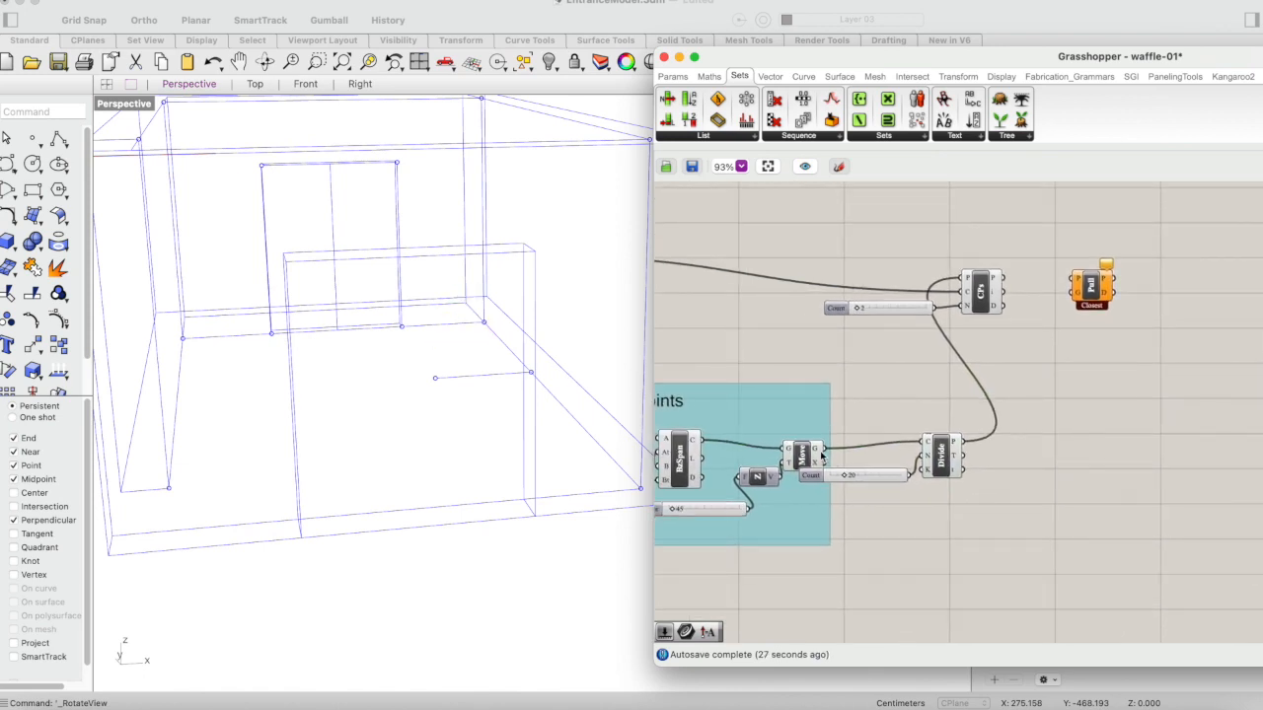
double_click(922, 572)
text(offse)
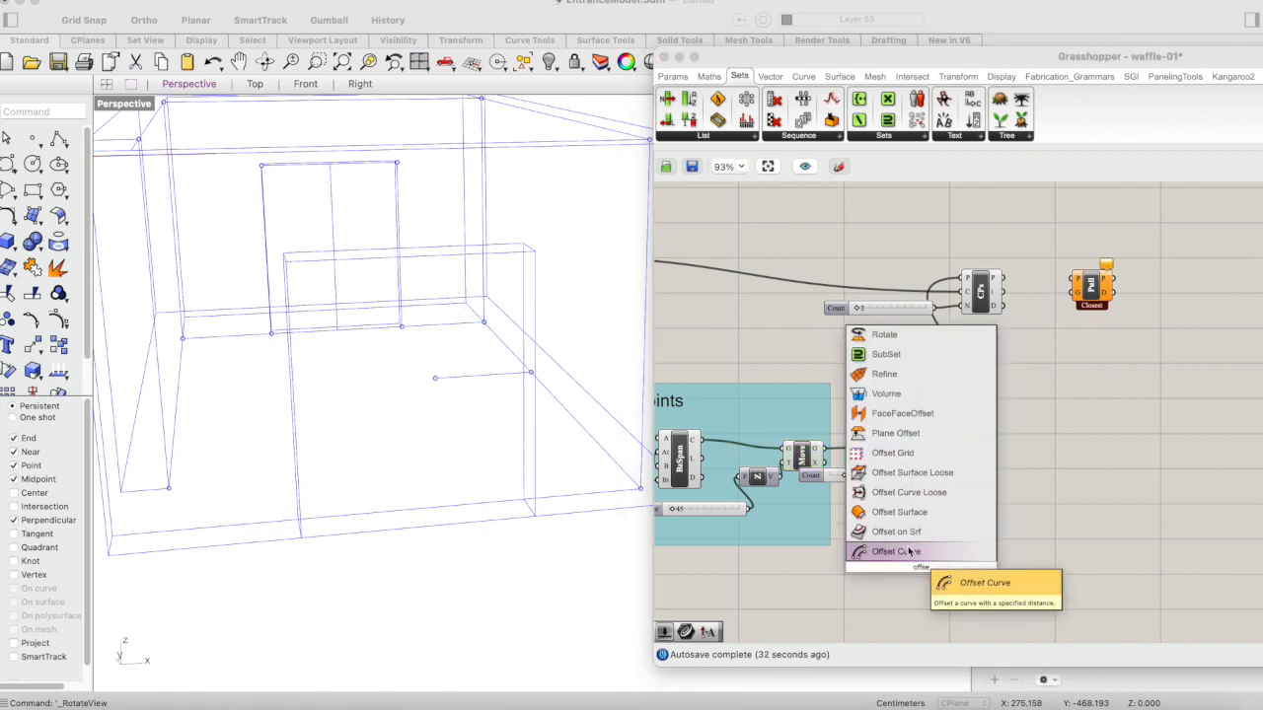
key(BackSpace)
key(BackSpace)
key(BackSpace)
key(BackSpace)
key(BackSpace)
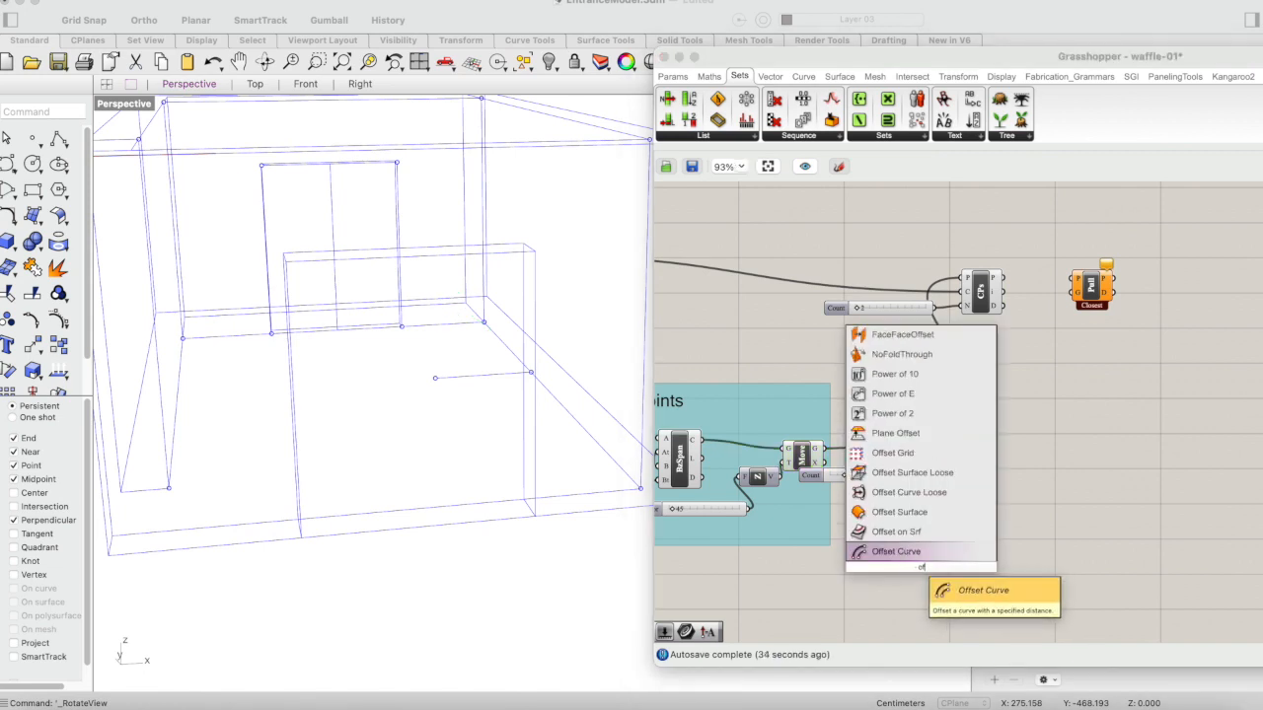
click(954, 591)
- Add a Move component below Divide Curve and feed its geometry input with the attractor curve from the existing Move component
double_click(914, 560)
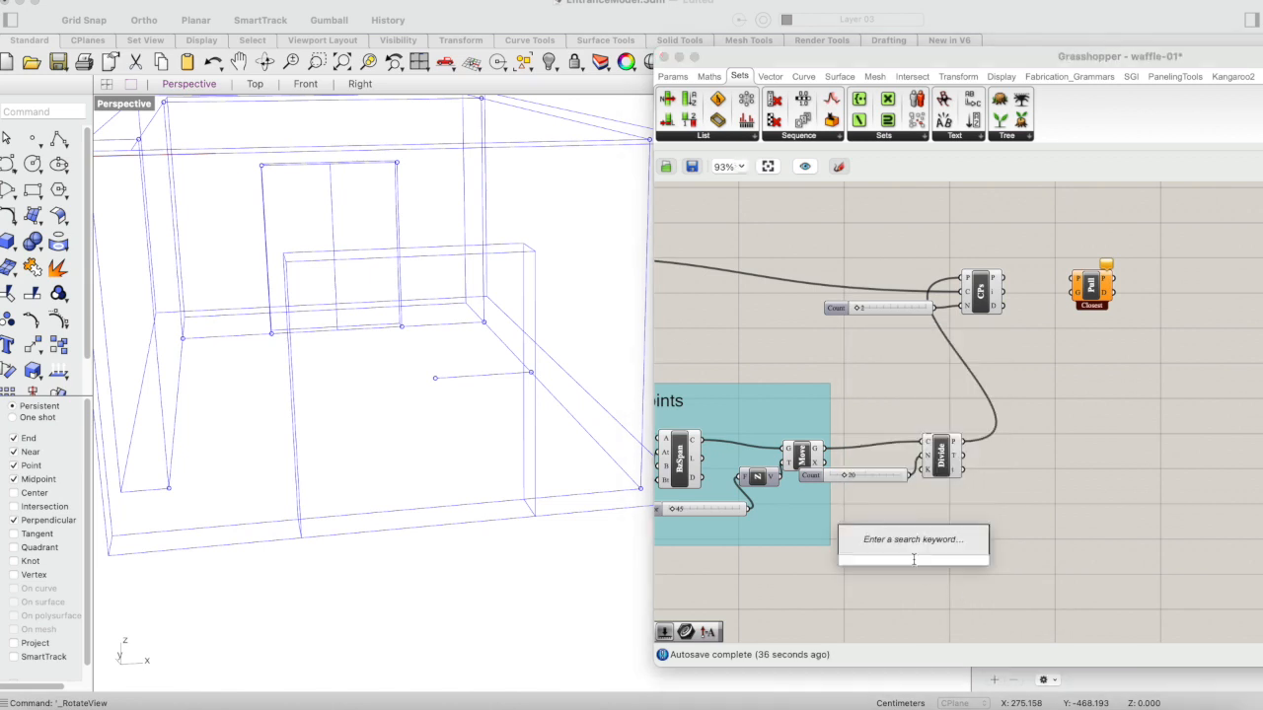
text(Move)
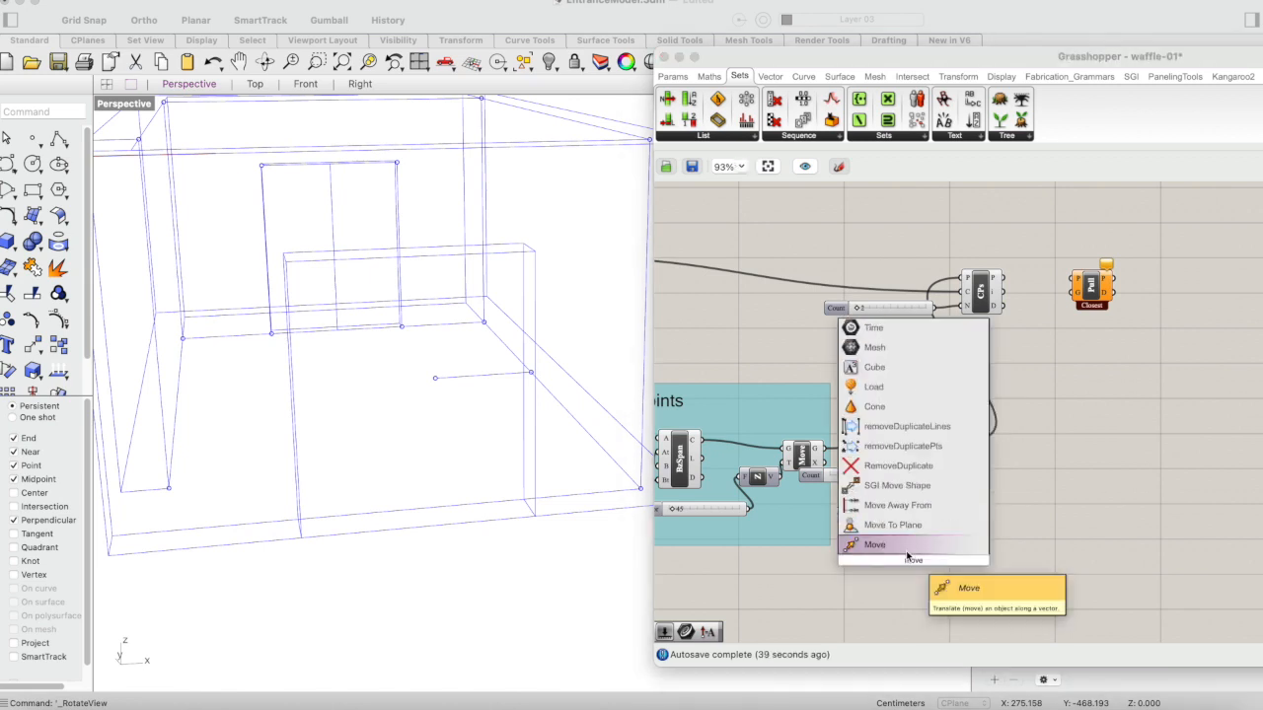
key(Return)
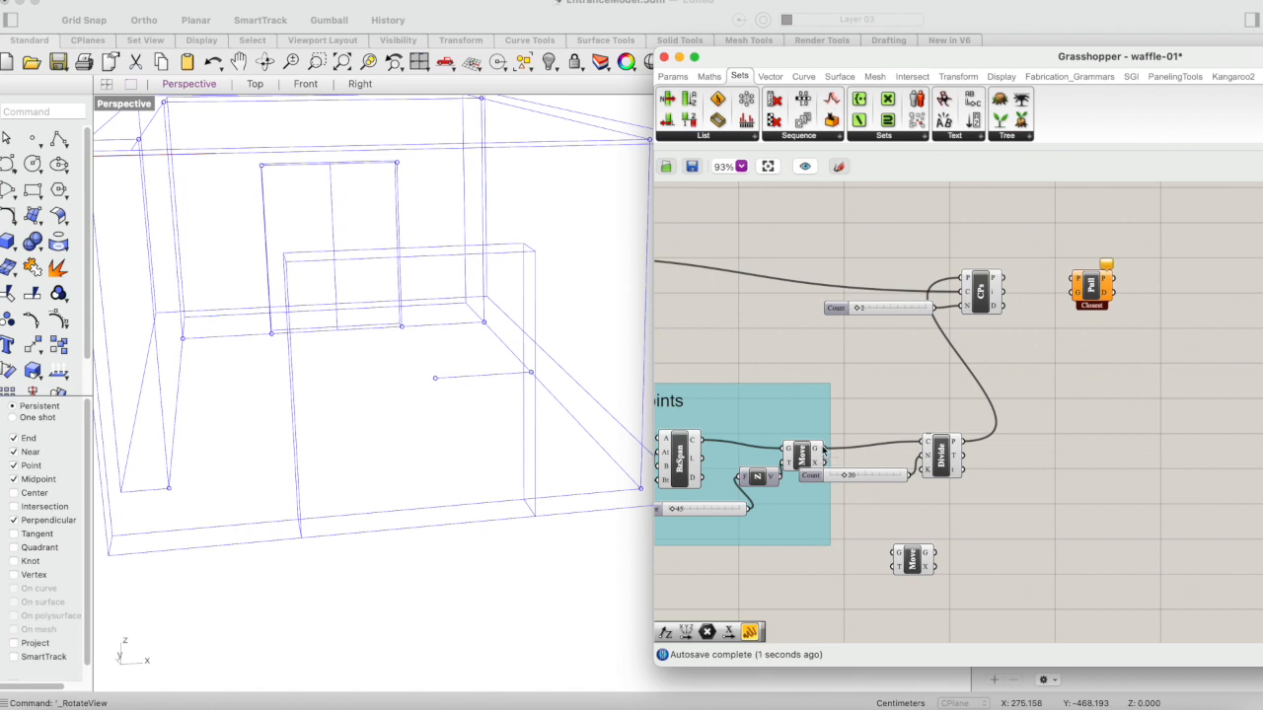
right_drag(825, 450, 860, 422)
click(833, 442)
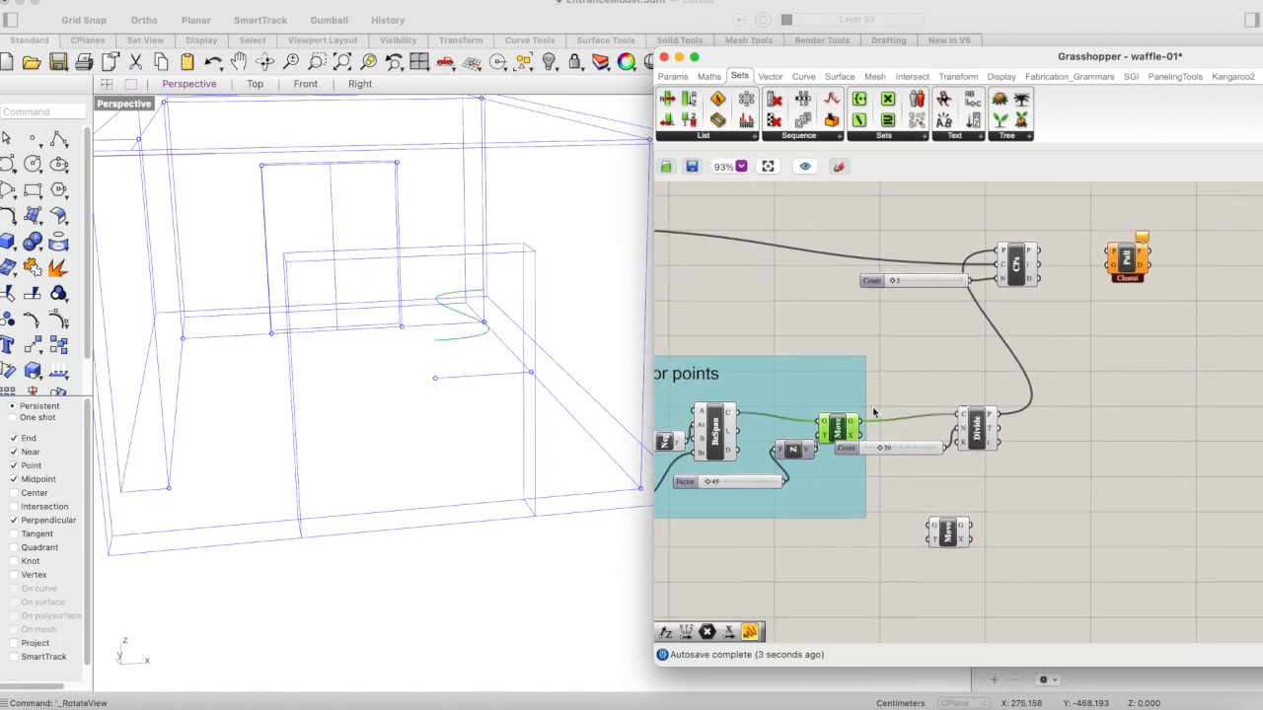
drag(866, 424, 917, 531)
click(948, 535)
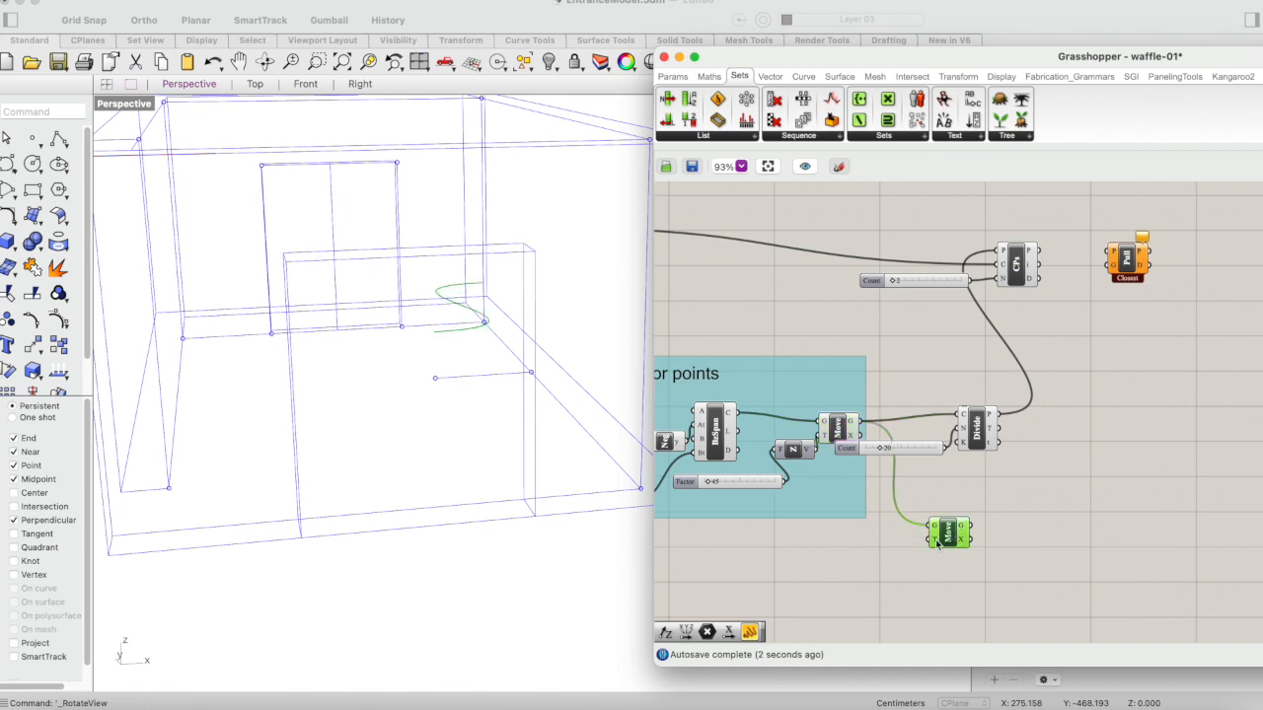
- Duplicate the Unit Z component with its factor slider, set the copied slider to 10, and connect the vector to the new Move component
scroll(935, 538, left, 1)
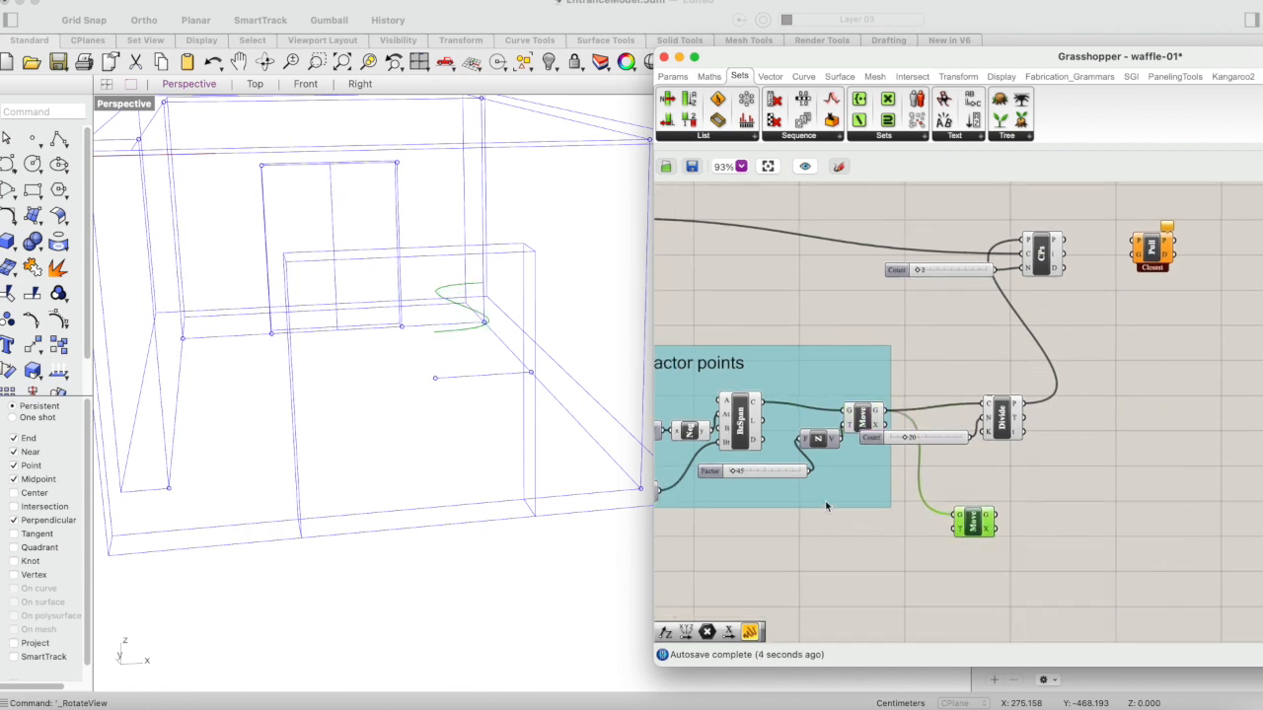
click(825, 441)
shift+click(784, 474)
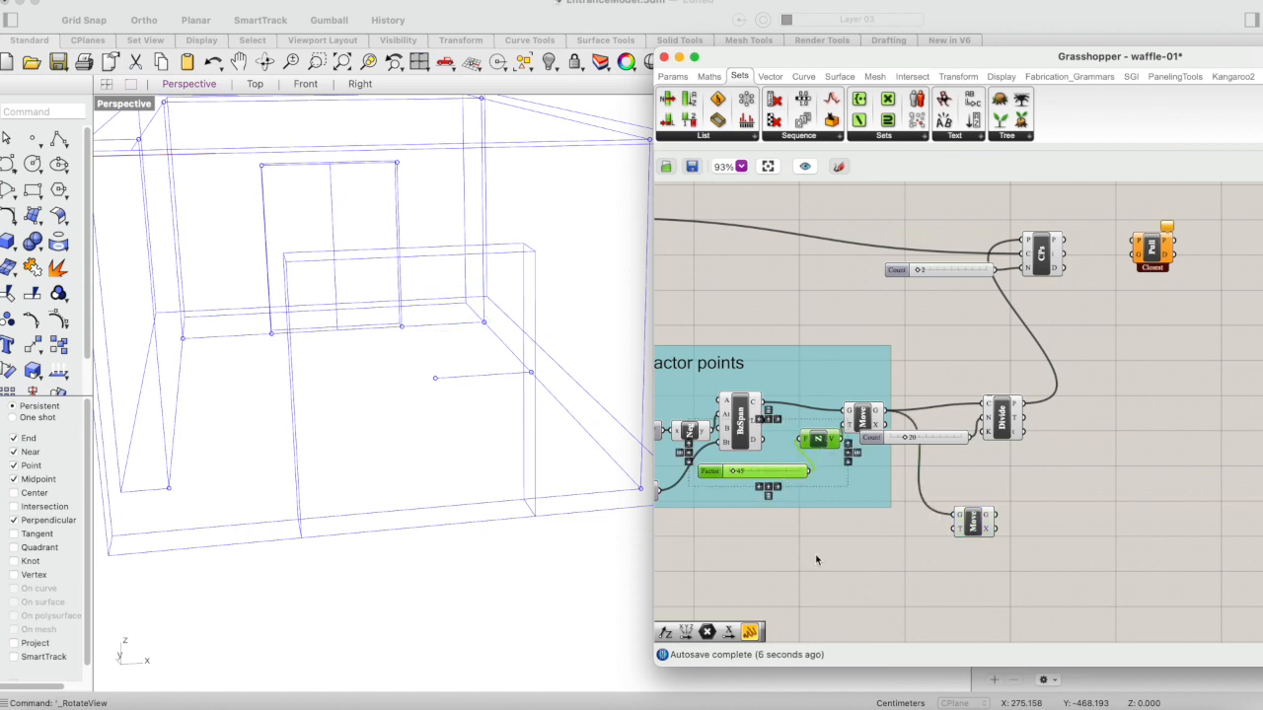
key(super+v)
drag(828, 452, 837, 535)
click(835, 590)
double_click(762, 563)
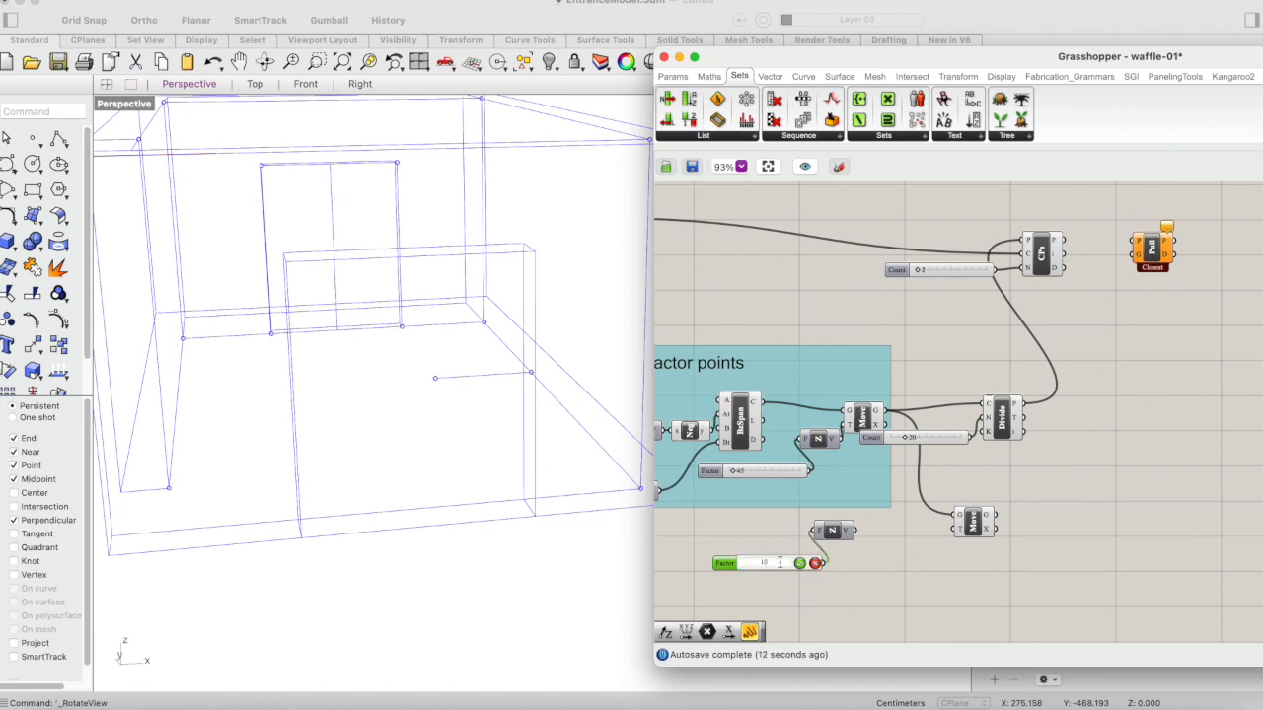
key(Return)
drag(859, 536, 955, 531)
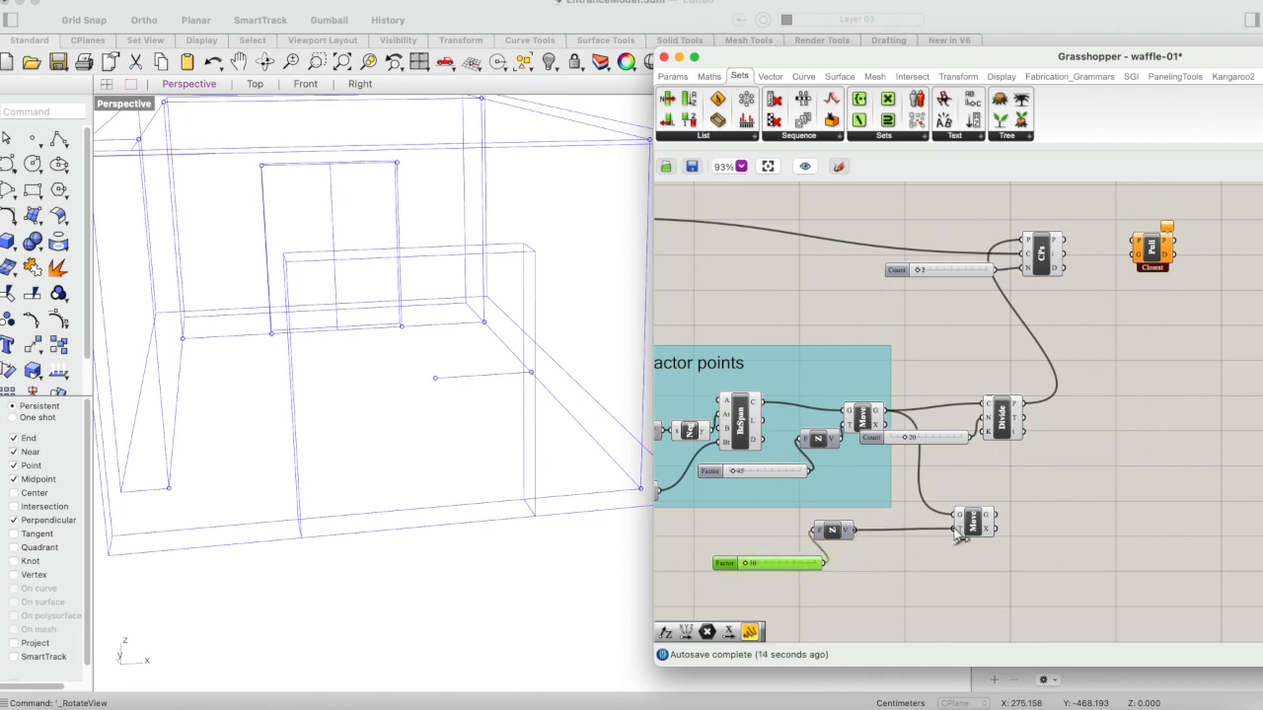
click(973, 523)
shift+click(864, 419)
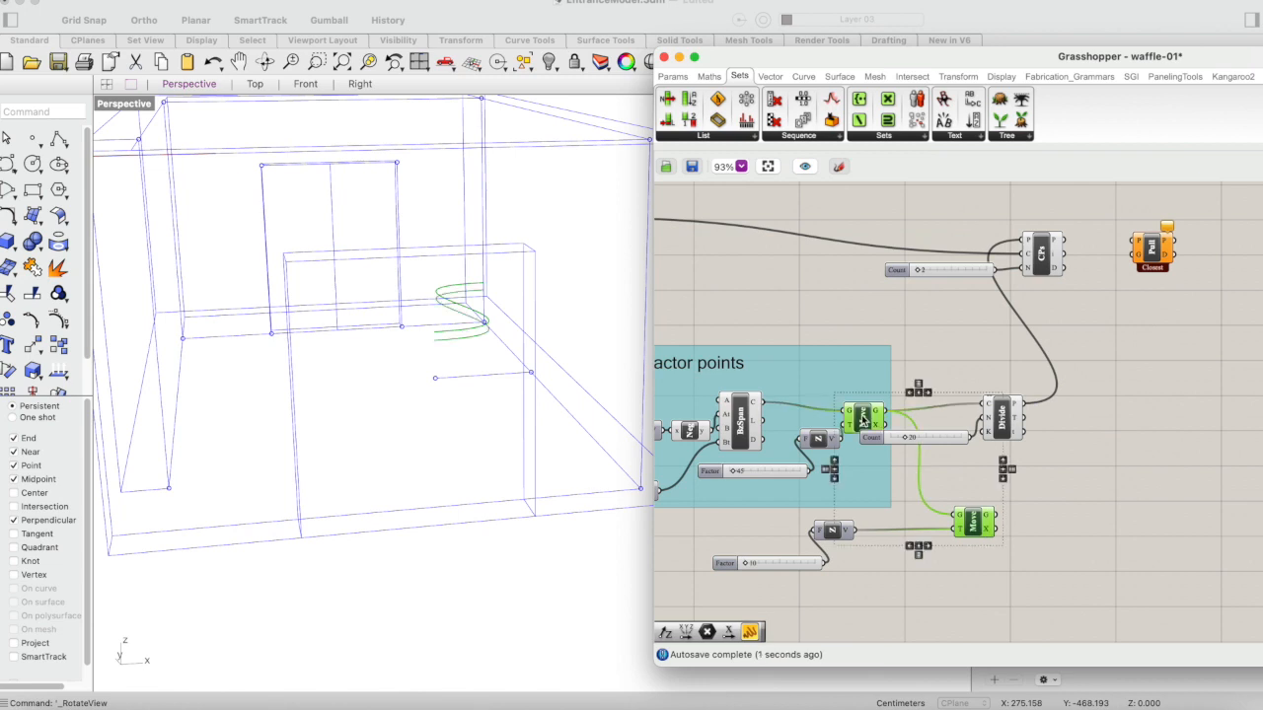
click(864, 590)
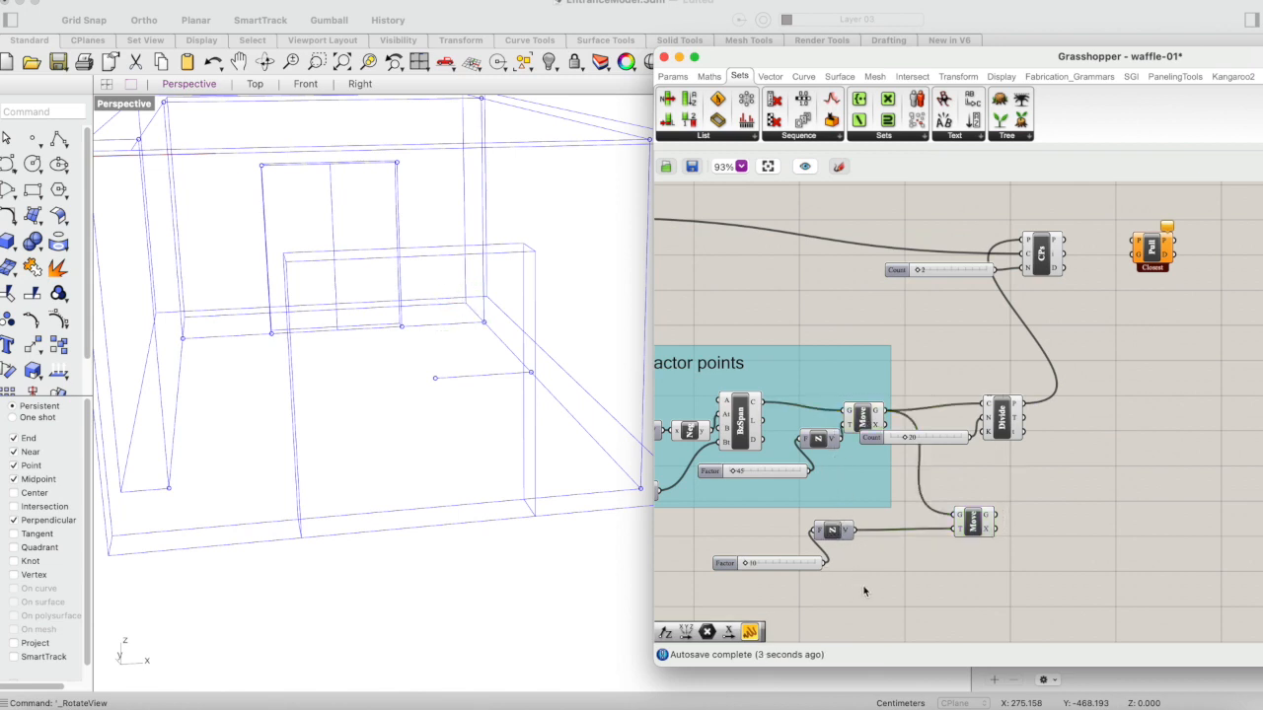
- Place the copied Unit Z and slider beside the new Move component and try to set the slider to -5
drag(836, 536, 897, 539)
drag(791, 571, 815, 550)
double_click(791, 544)
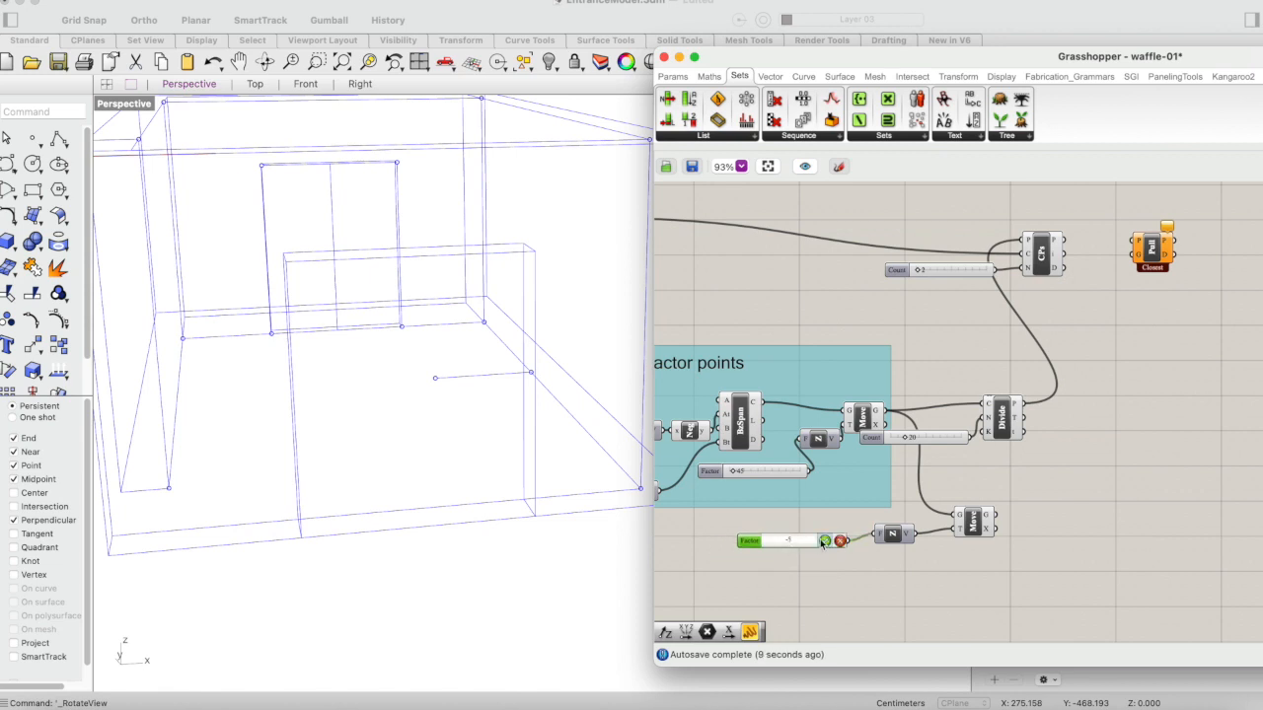
text(-5)
click(824, 542)
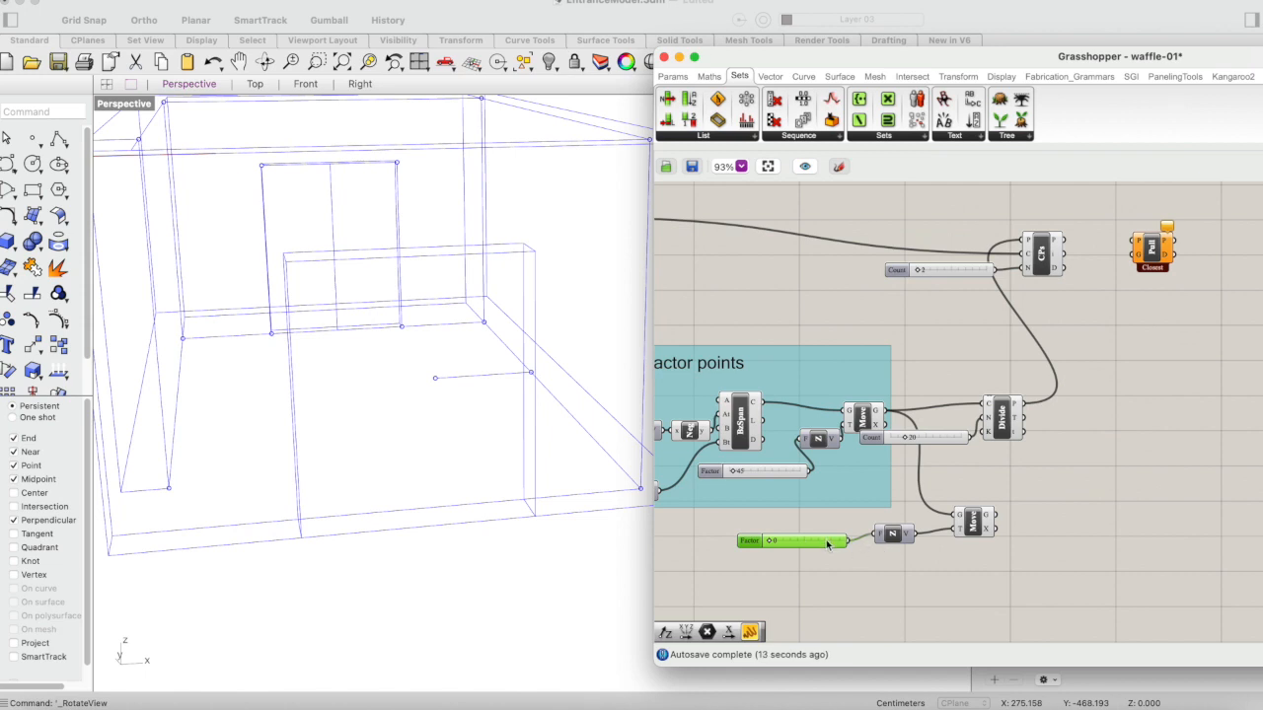
- Delete the copied factor slider and store a fixed number directly in the copied Unit Z component's factor input
key(Delete)
right_click(878, 532)
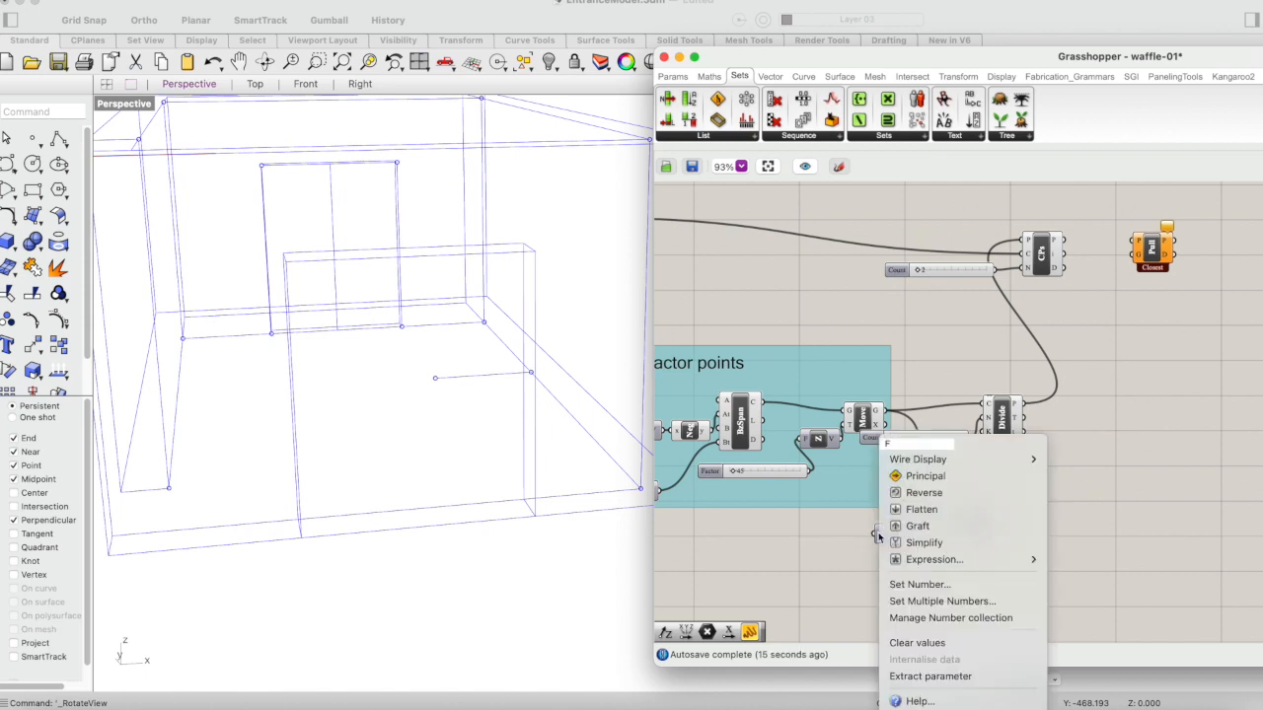
click(916, 585)
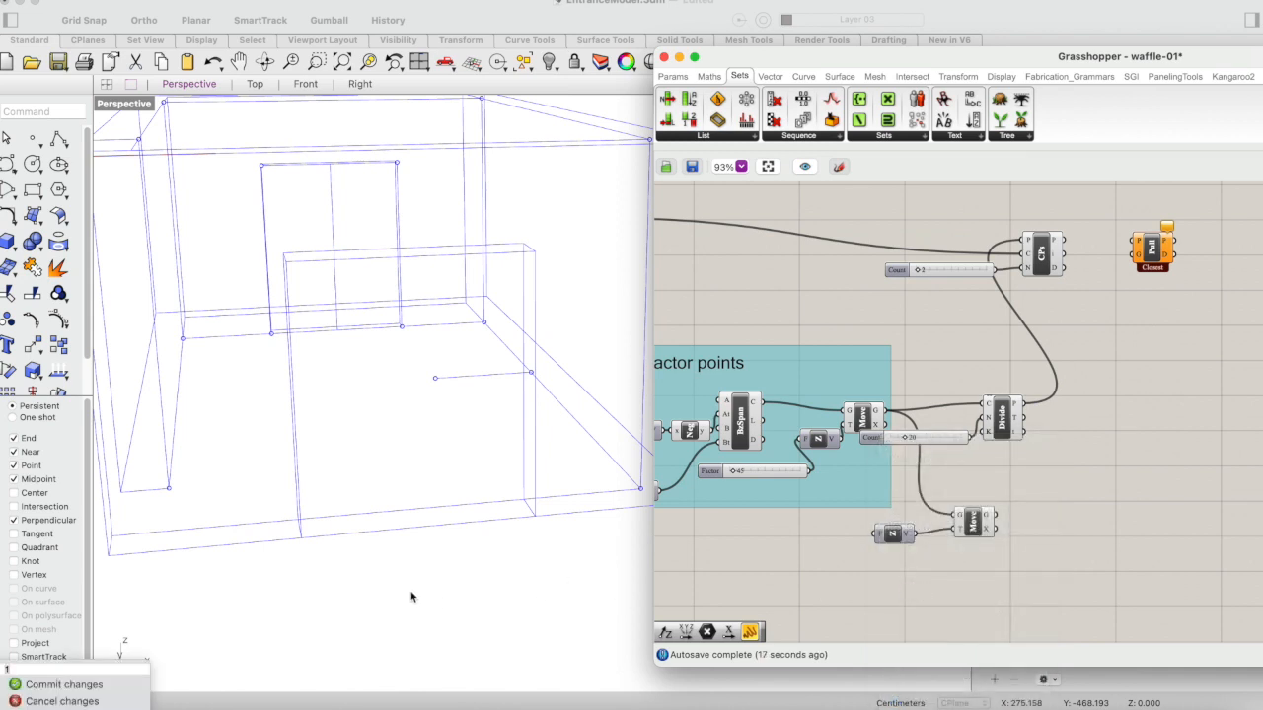
click(58, 684)
- Duplicate the new Unit Z and Move pair and place the copy directly below the first pair
drag(1018, 494, 896, 559)
key(super+c)
key(super+v)
drag(985, 527, 988, 565)
scroll(985, 567, down, 3)
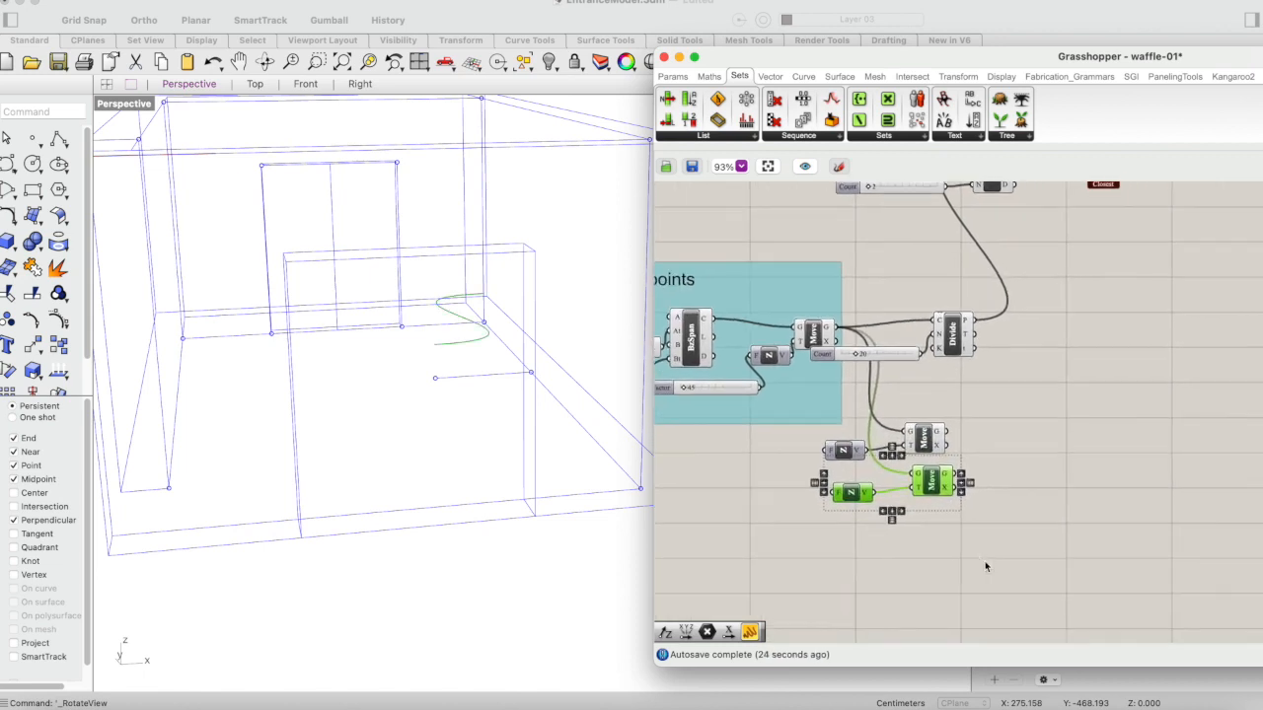
- Set the factor input of the duplicated Unit Z component to a fixed value of 5
right_click(844, 500)
click(851, 522)
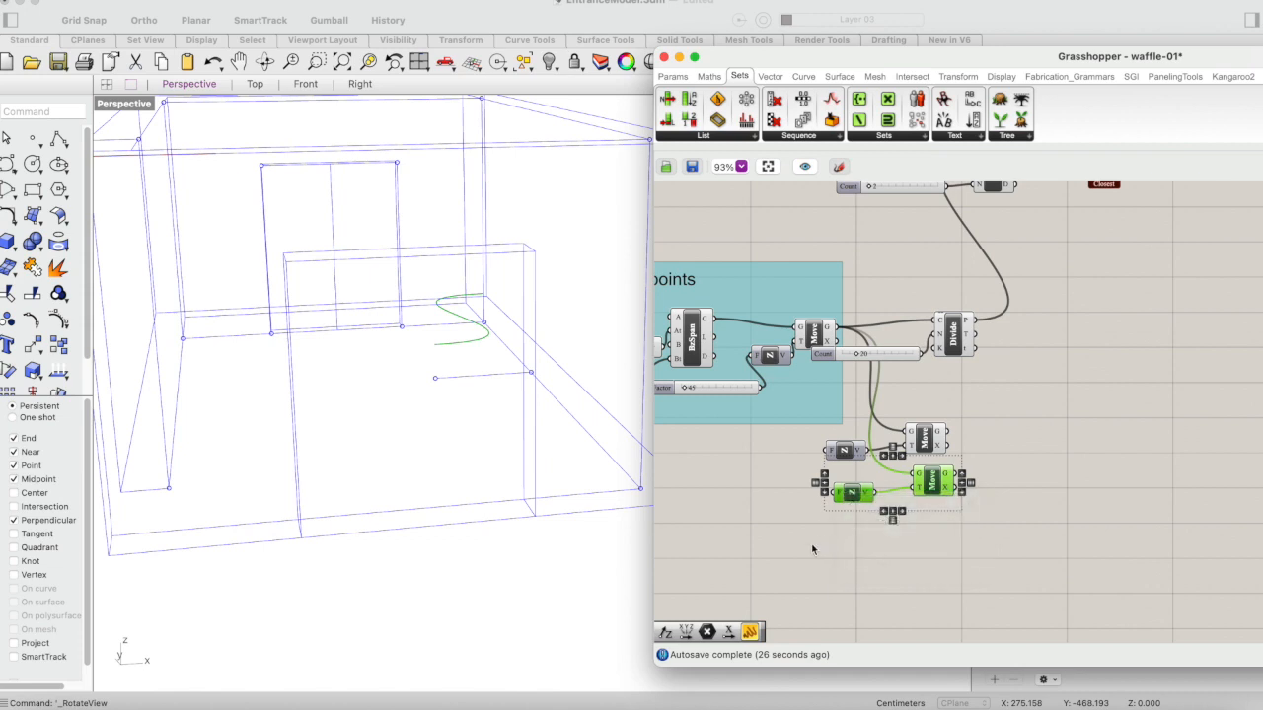
right_click(839, 499)
click(868, 583)
key(BackSpace)
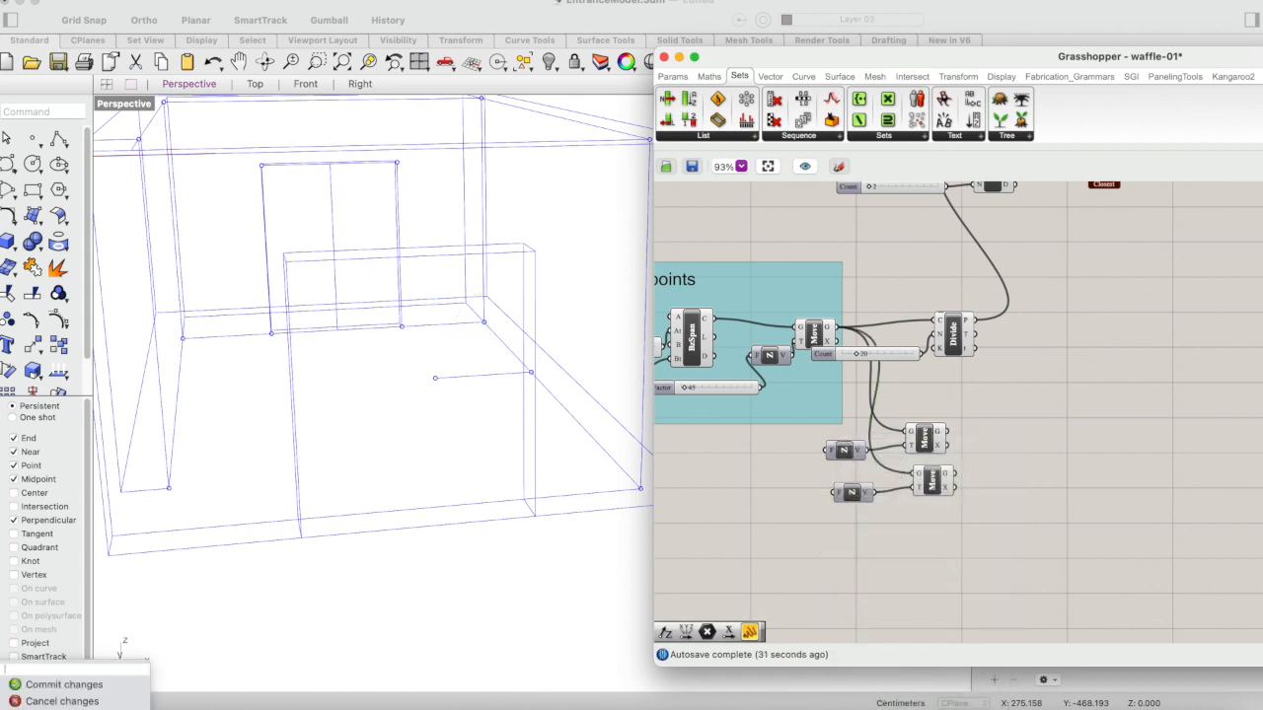
click(56, 699)
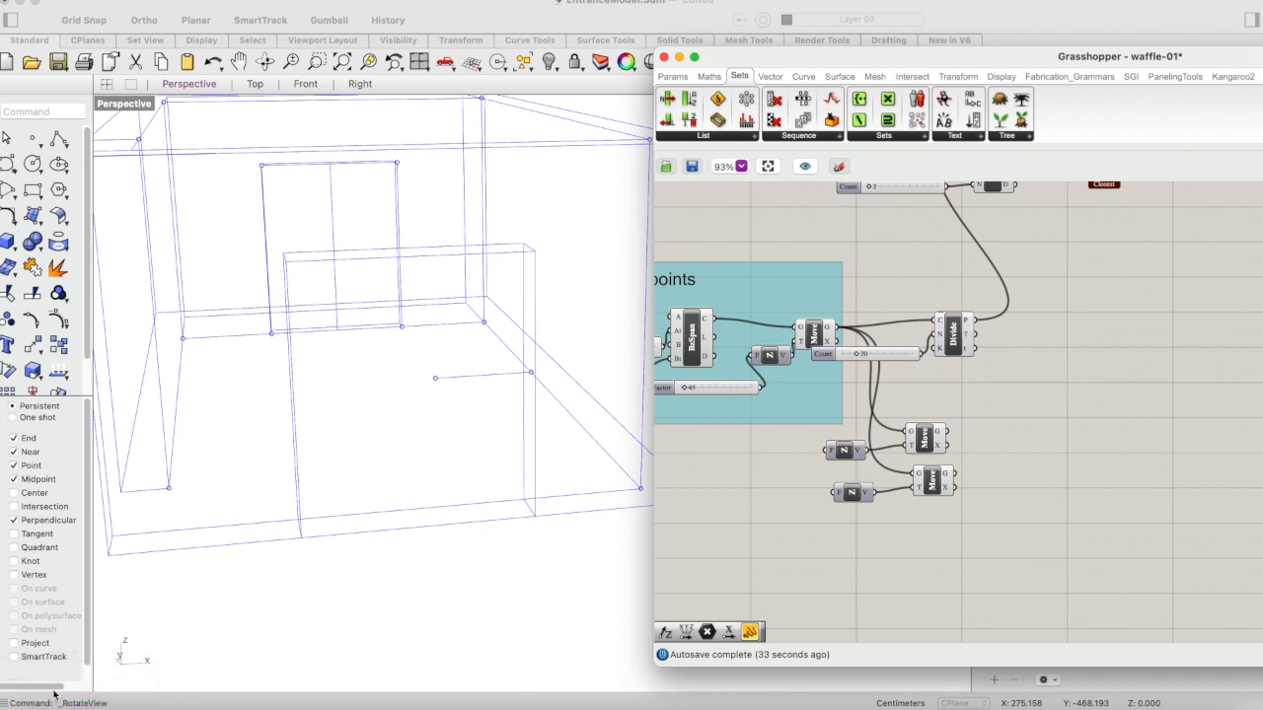
right_click(840, 495)
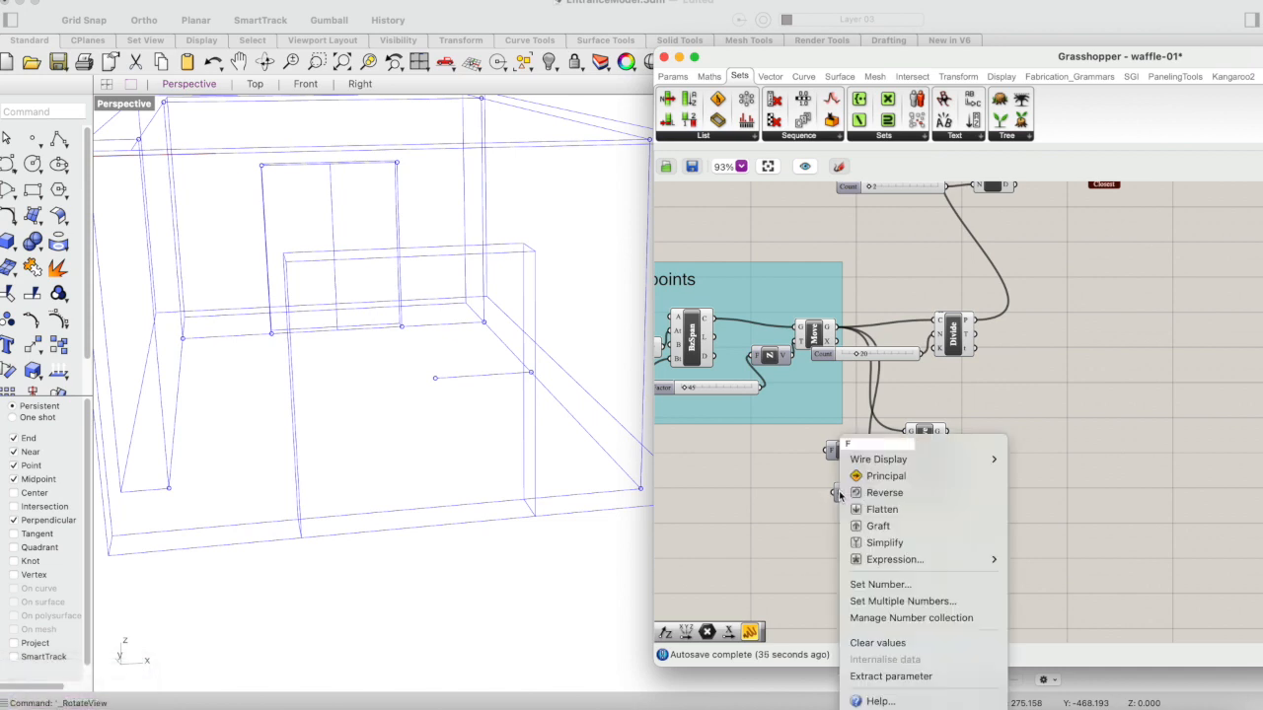
click(872, 587)
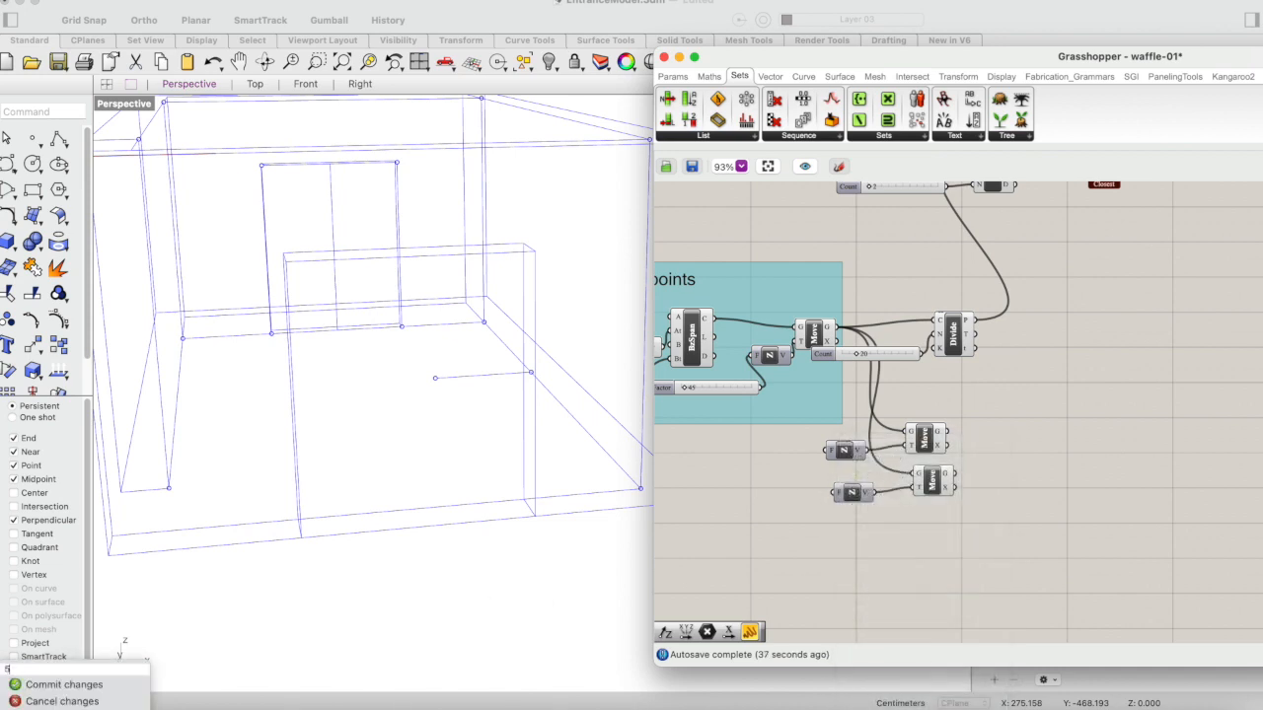
click(59, 685)
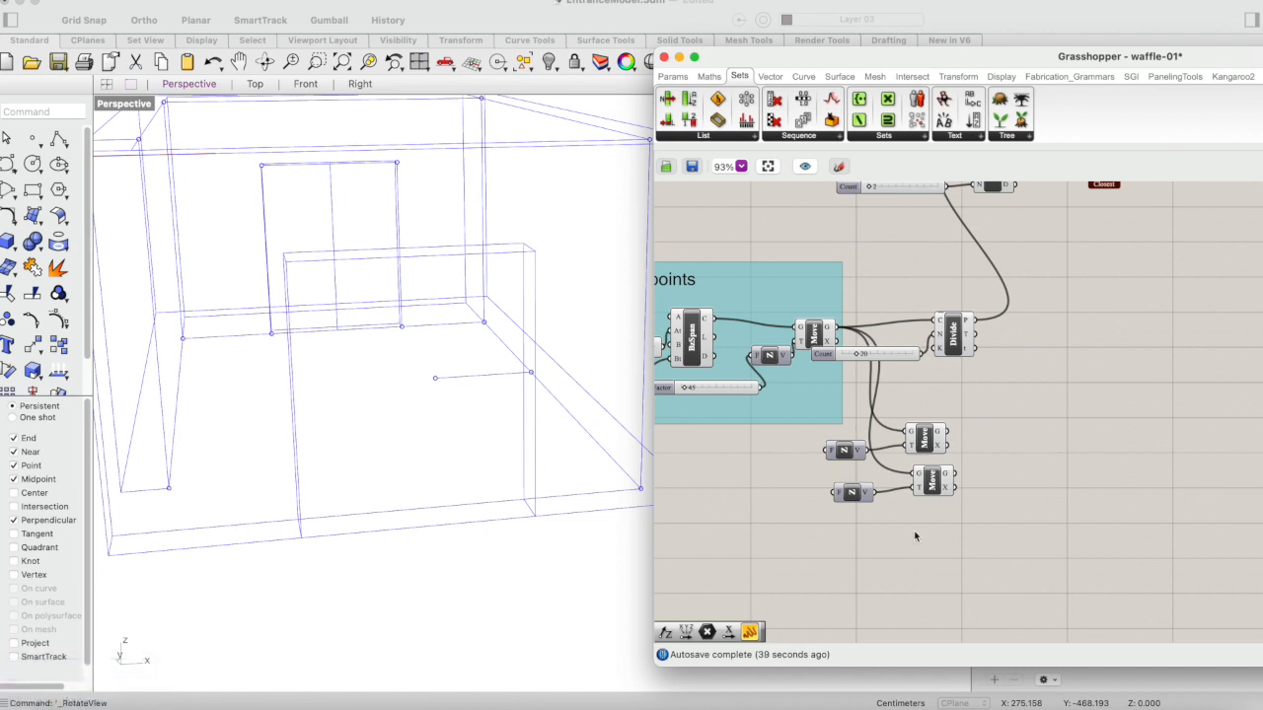
- Space the lower Unit Z and Move pair further down and align it with the pair above
drag(975, 460, 868, 517)
mouse_move(927, 485)
mouse_down()
mouse_move(928, 509)
mouse_move(920, 497)
mouse_up()
shift+click(926, 442)
right_drag(990, 445, 928, 446)
- Add an Edge Surface component beyond the two new Move components
double_click(940, 461)
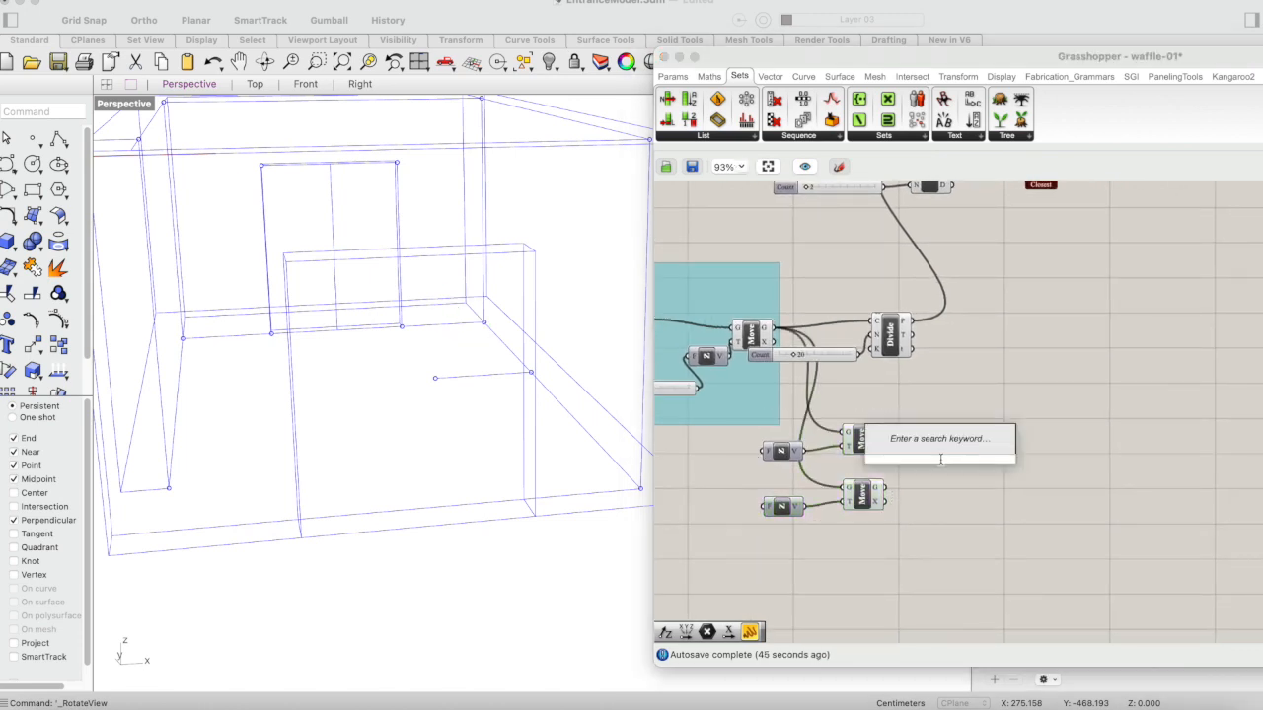
text(0)
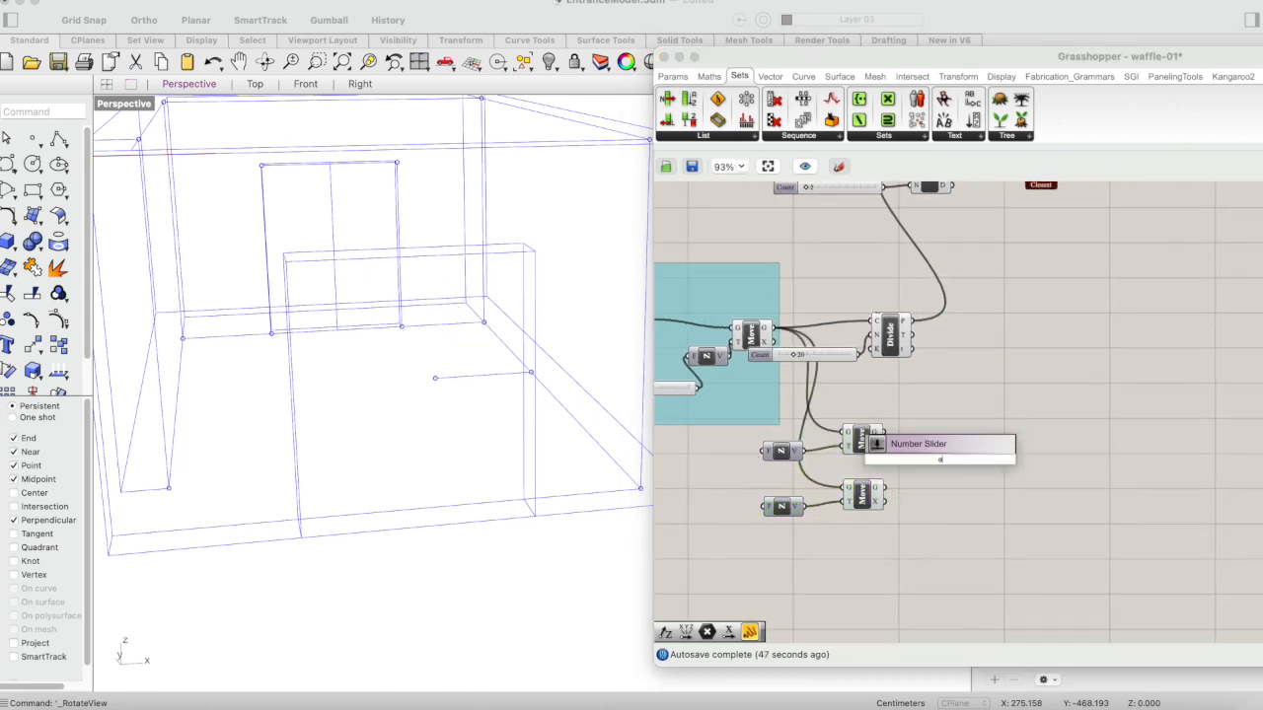
text(d)
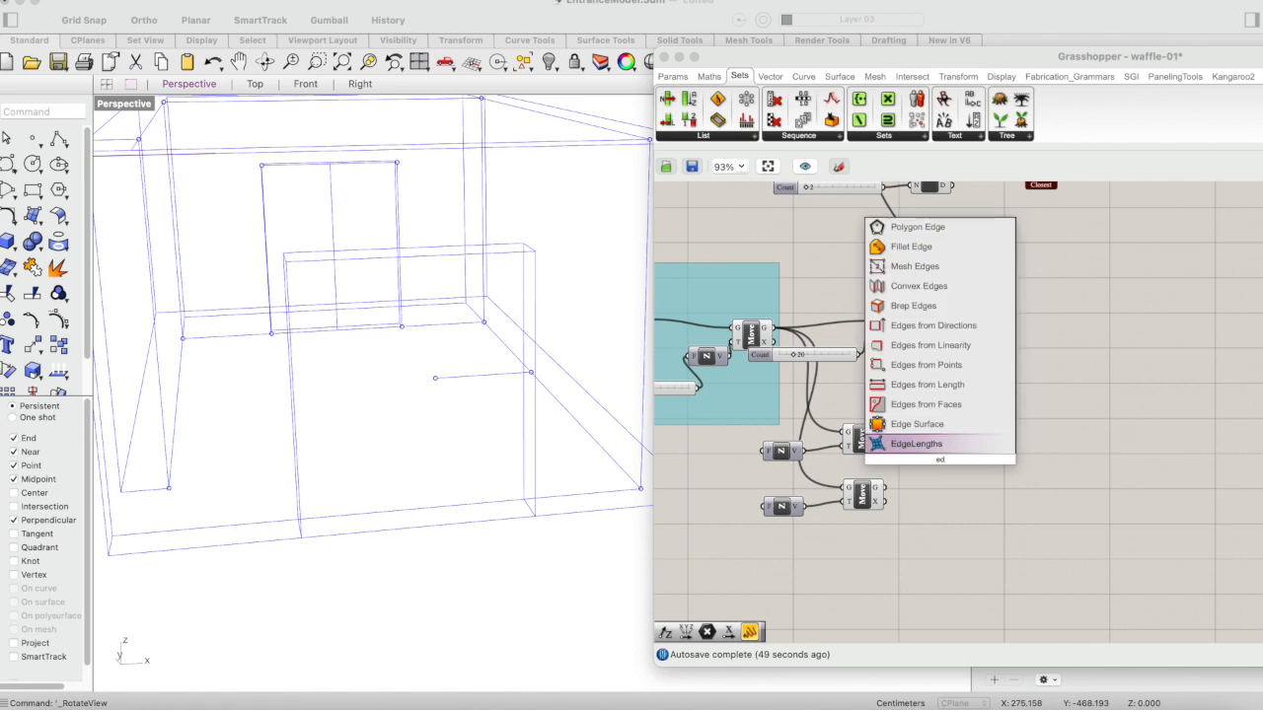
click(916, 424)
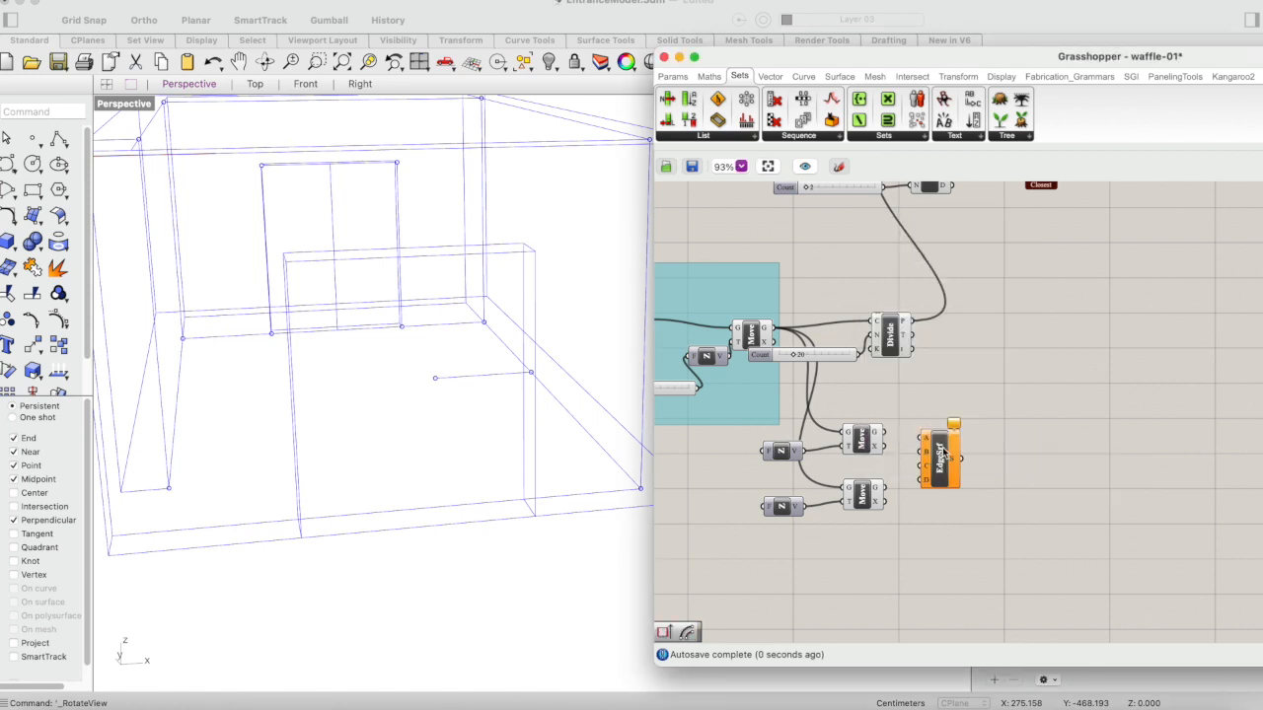
drag(884, 432, 925, 407)
- Connect the geometry outputs of the two new Move components to Edge Surface inputs A and B
click(864, 441)
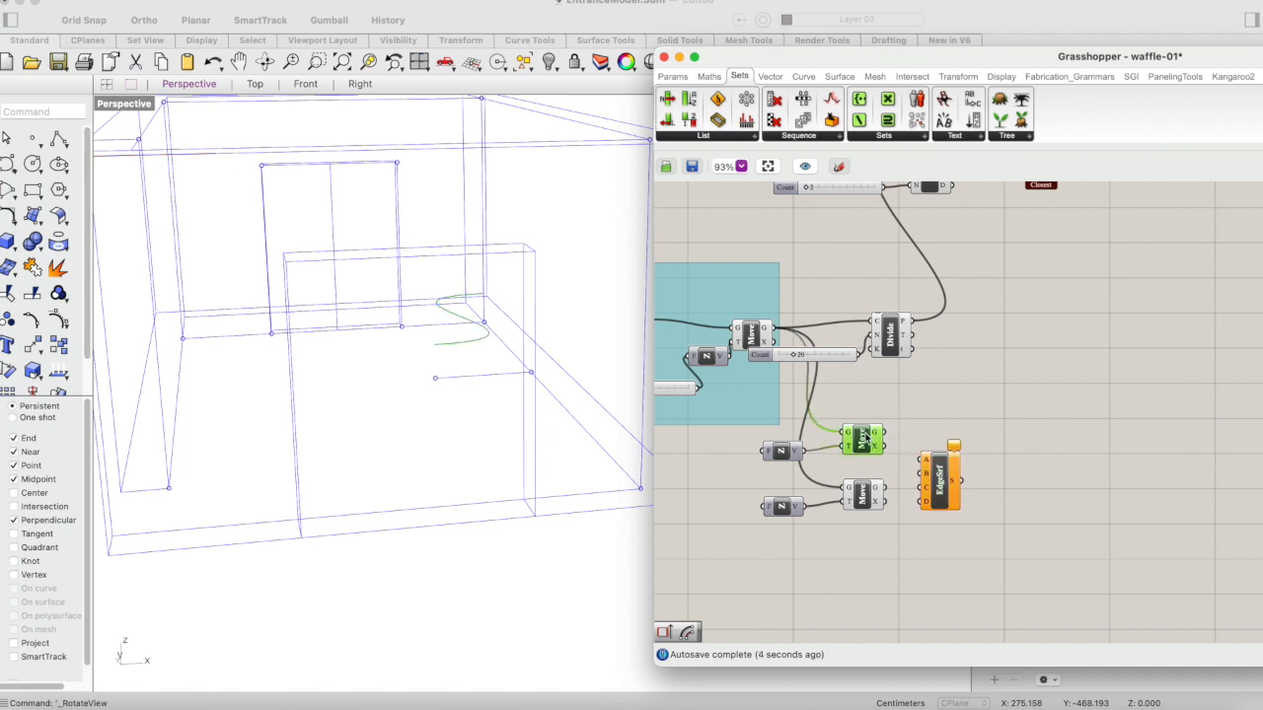
shift+click(862, 501)
click(931, 412)
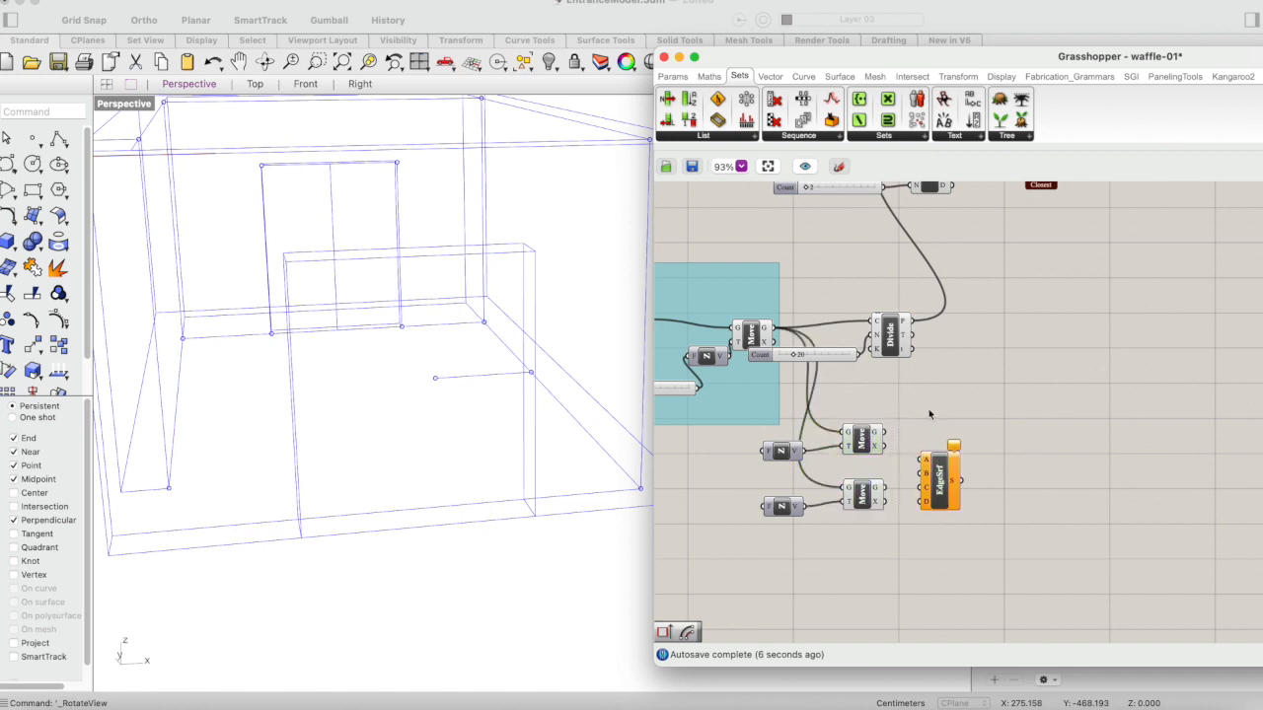
drag(886, 432, 924, 476)
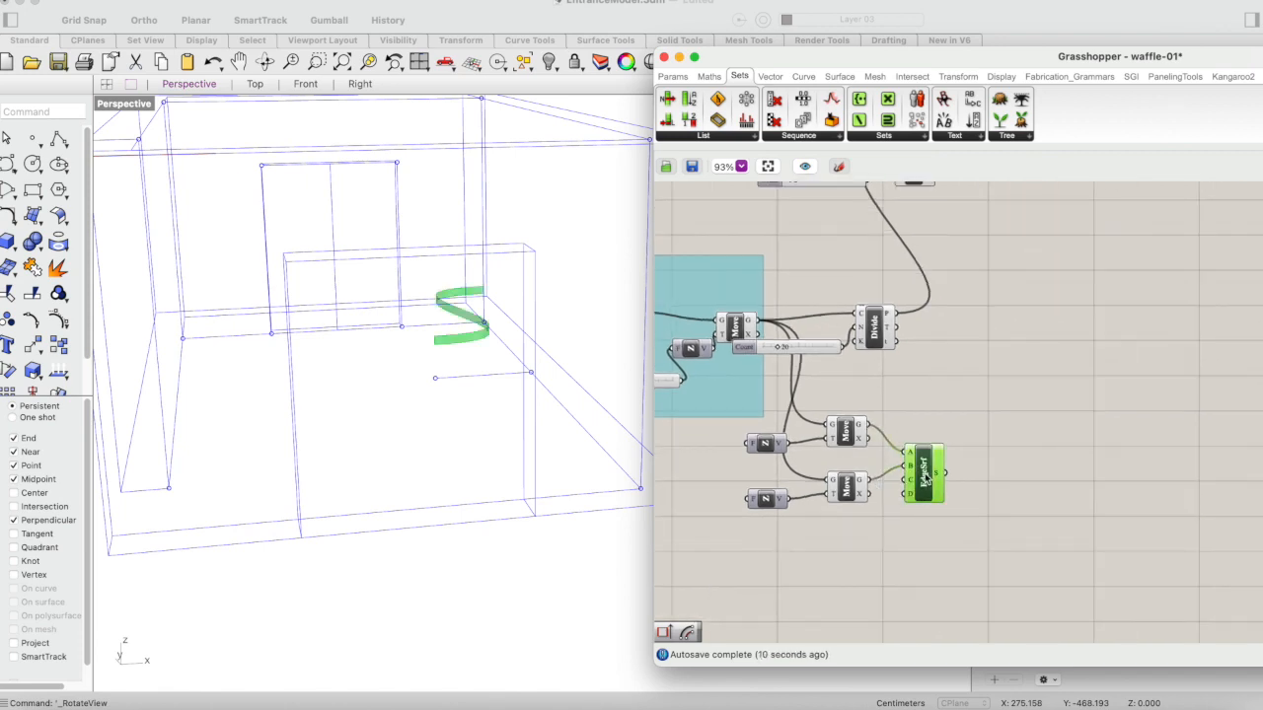
- Connect the Edge Surface output to the Pull Point component's geometry input
scroll(981, 389, up, 3)
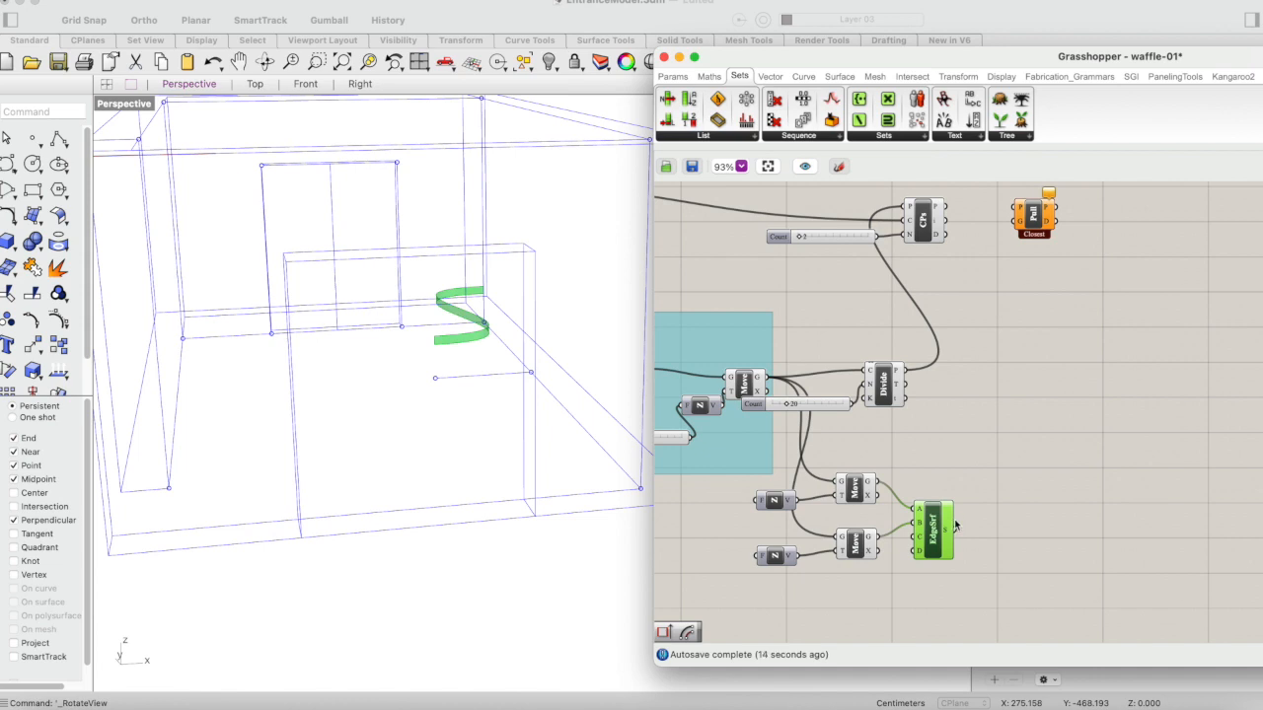
drag(955, 529, 1019, 221)
scroll(1020, 225, up, 1)
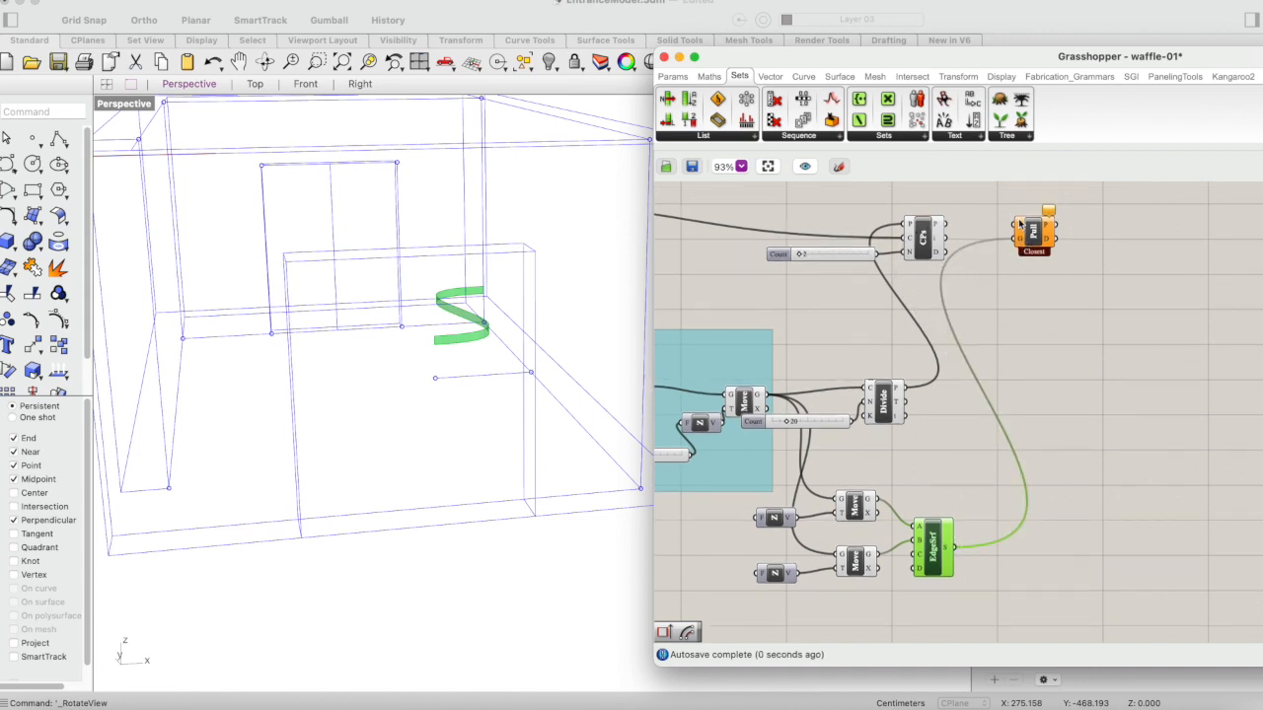
- Connect the closest-points component's point output to the Pull Point component's point input
scroll(1019, 224, up, 2)
click(876, 484)
scroll(972, 344, up, 2)
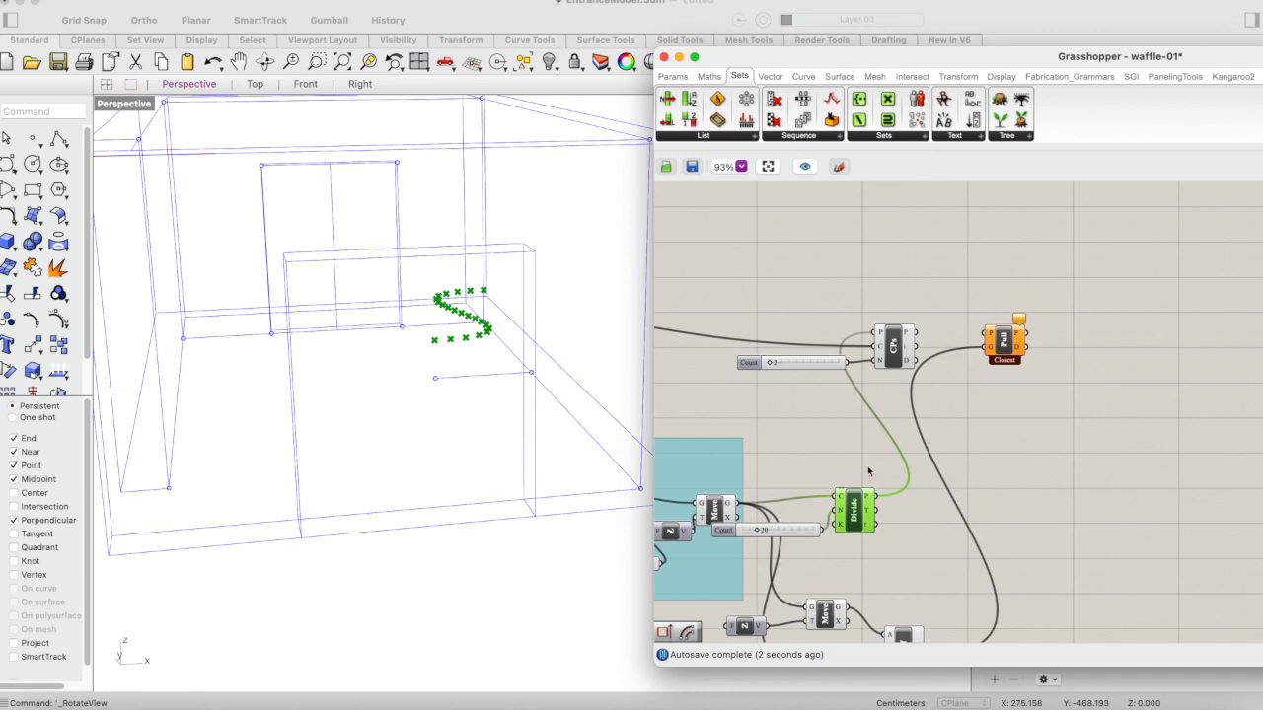
click(895, 346)
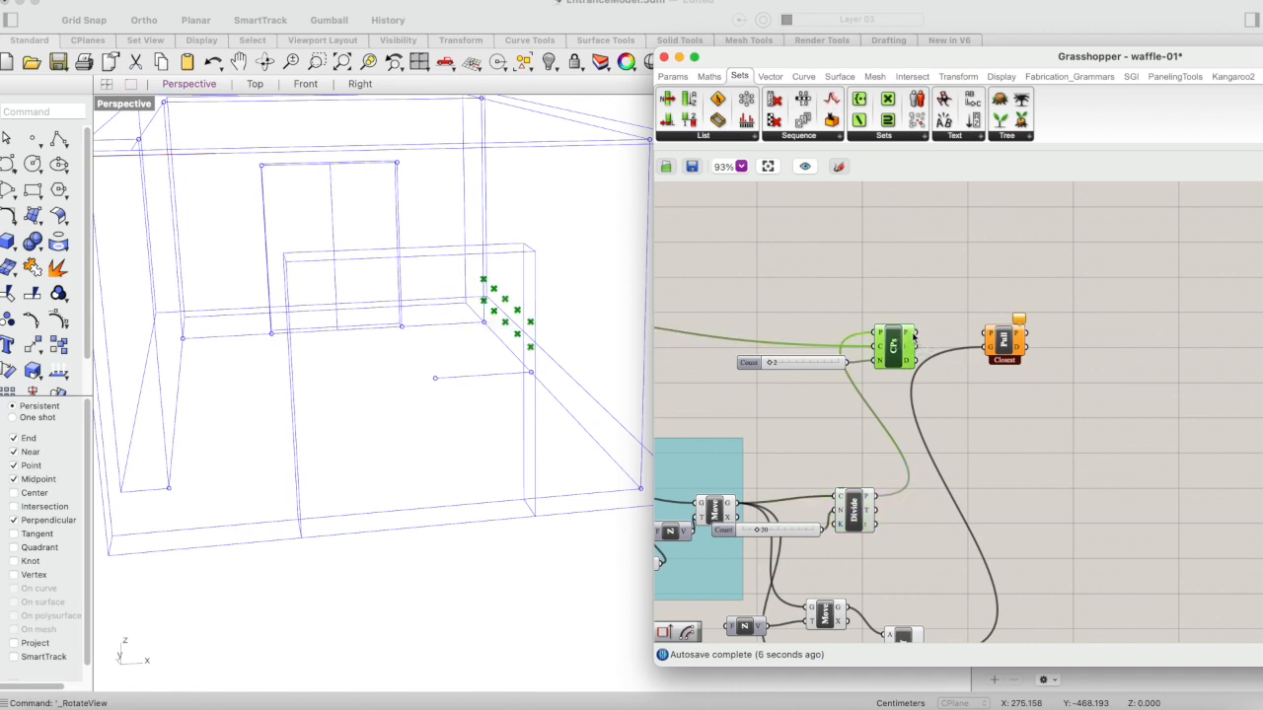
drag(913, 336, 989, 333)
- Examine the Pull Point component's resulting points from a higher angle in the Rhino perspective view
click(1004, 340)
scroll(1003, 346, right, 2)
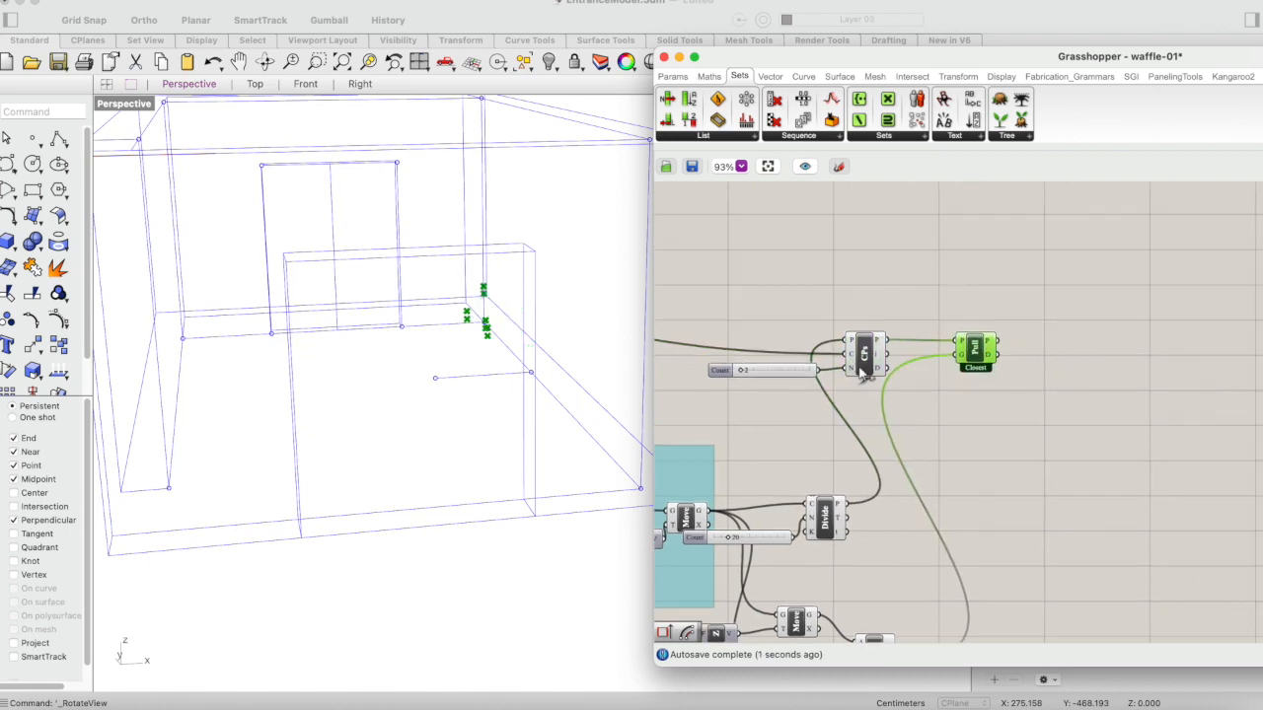
click(264, 61)
mouse_move(526, 285)
mouse_down()
mouse_move(491, 313)
mouse_move(514, 301)
mouse_up()
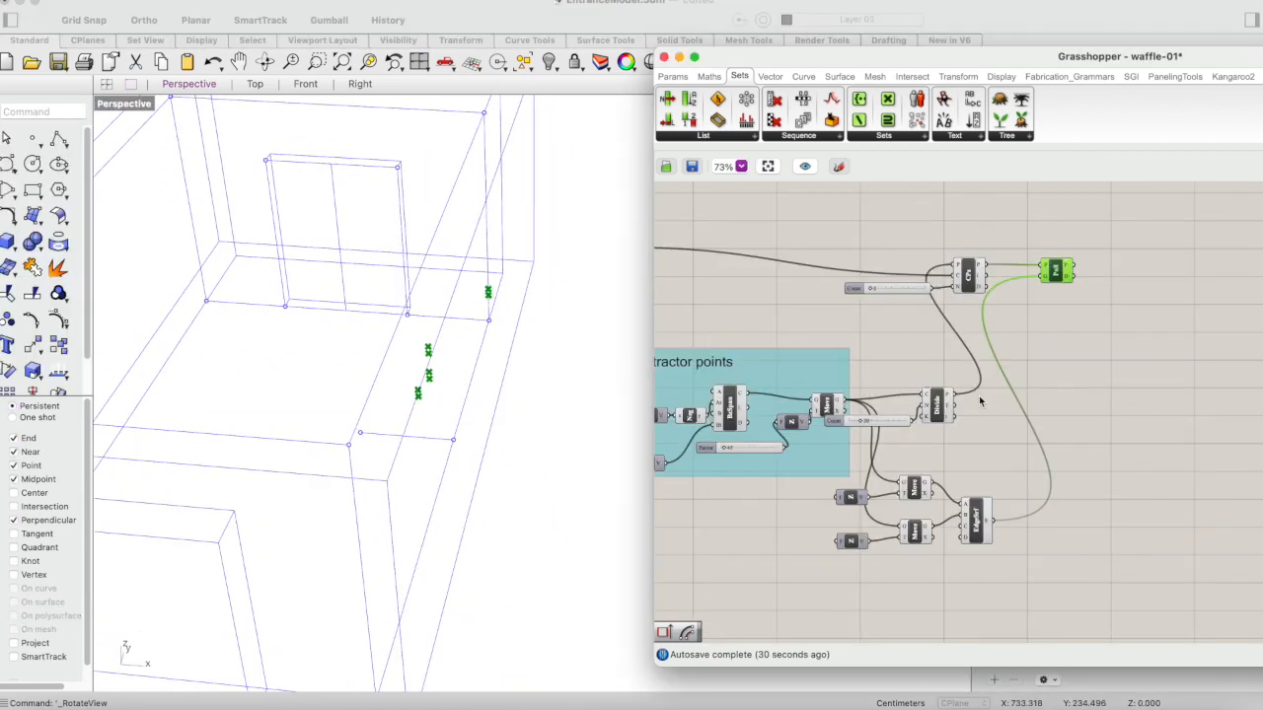
- Try the Divide Curve points as the Pull Point component's geometry and reconnect the Edge Surface output in their place
drag(952, 394, 1044, 281)
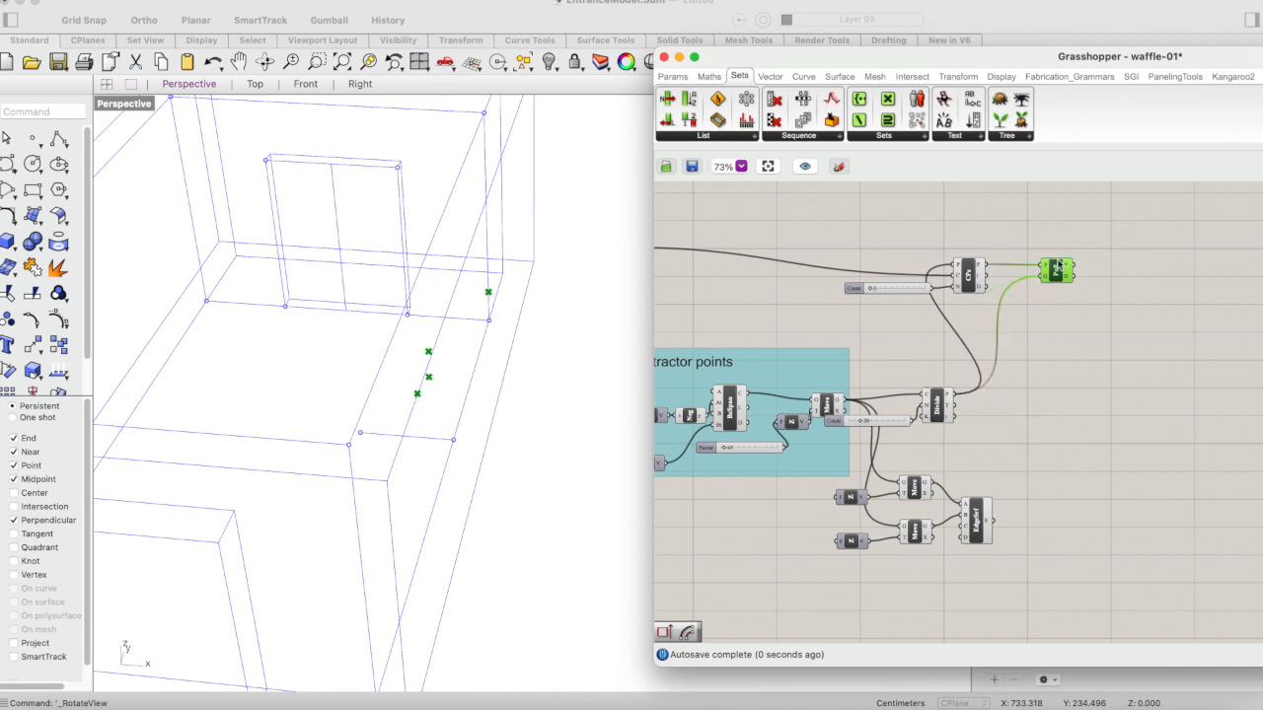
click(939, 405)
click(1054, 275)
drag(992, 520, 1041, 285)
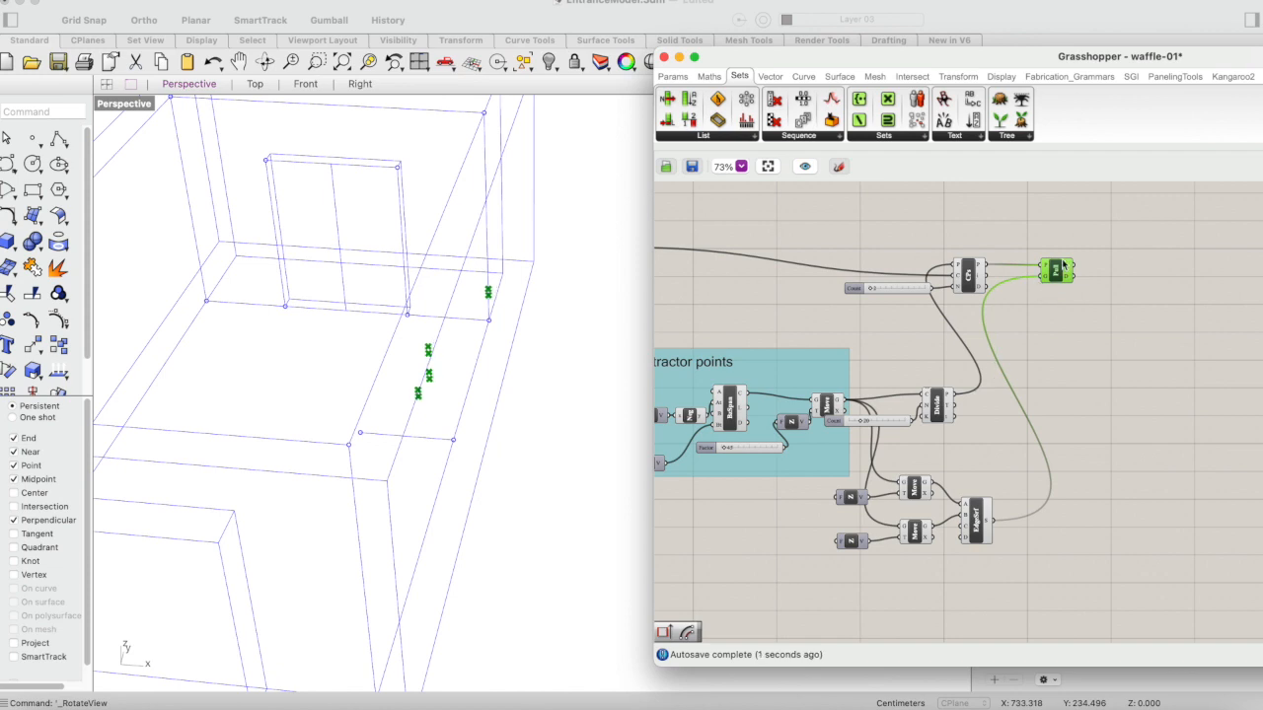
- Try a higher Count for the closest-points component and return the slider to 3
drag(868, 289, 908, 287)
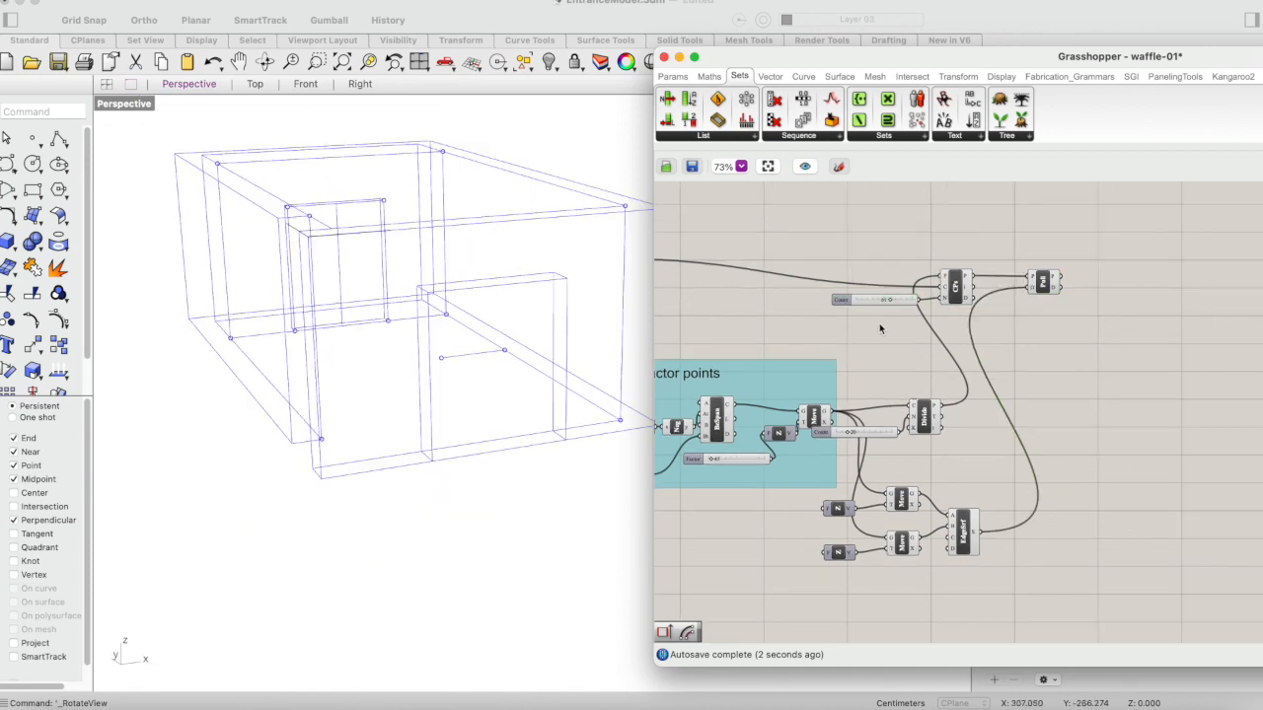
scroll(879, 322, up, 5)
click(893, 272)
double_click(893, 273)
text(3)
click(937, 272)
click(1029, 244)
click(876, 398)
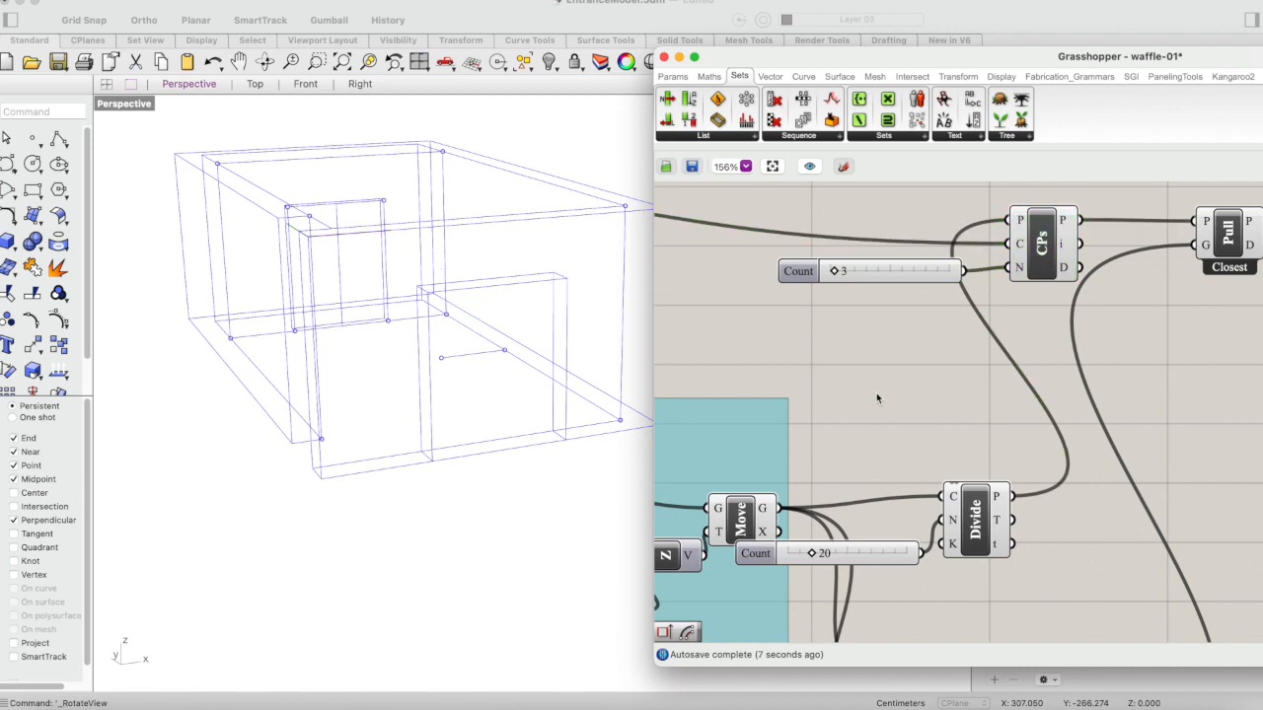
- Examine the pulled points together with the moved attractor curve from several angles in the Rhino perspective view
scroll(876, 394, down, 5)
click(1029, 326)
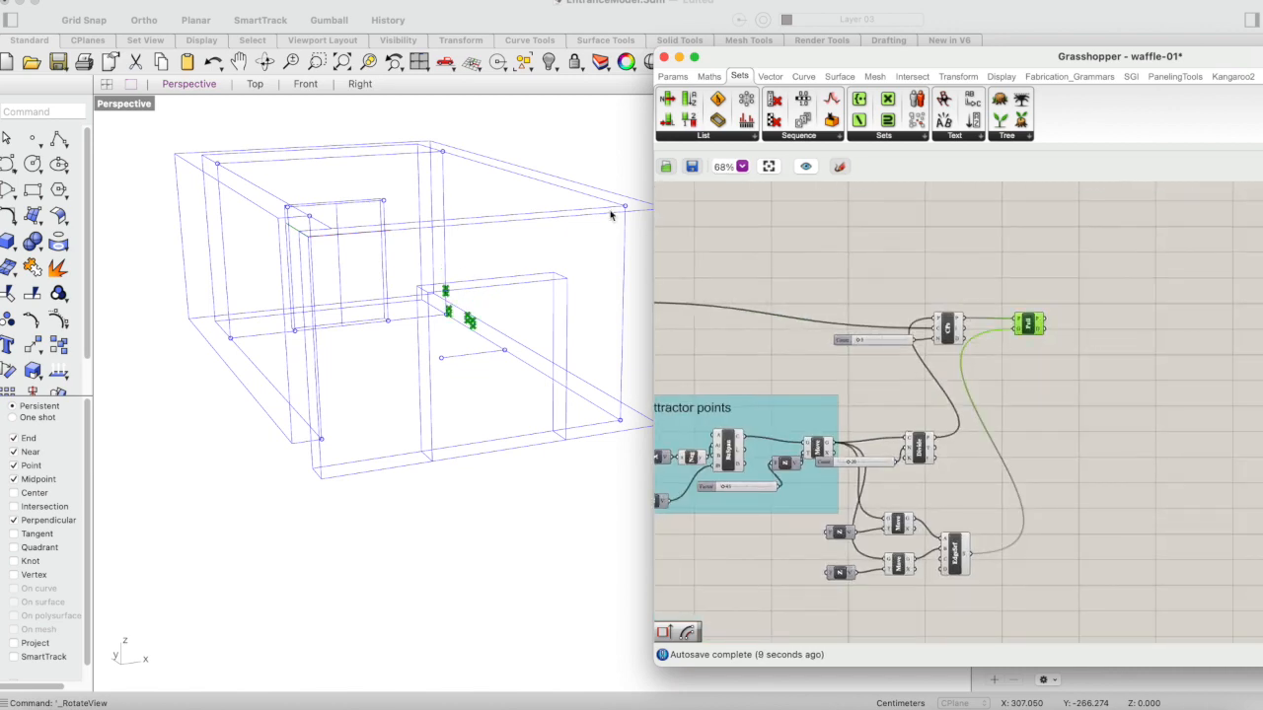
click(265, 61)
drag(550, 300, 510, 315)
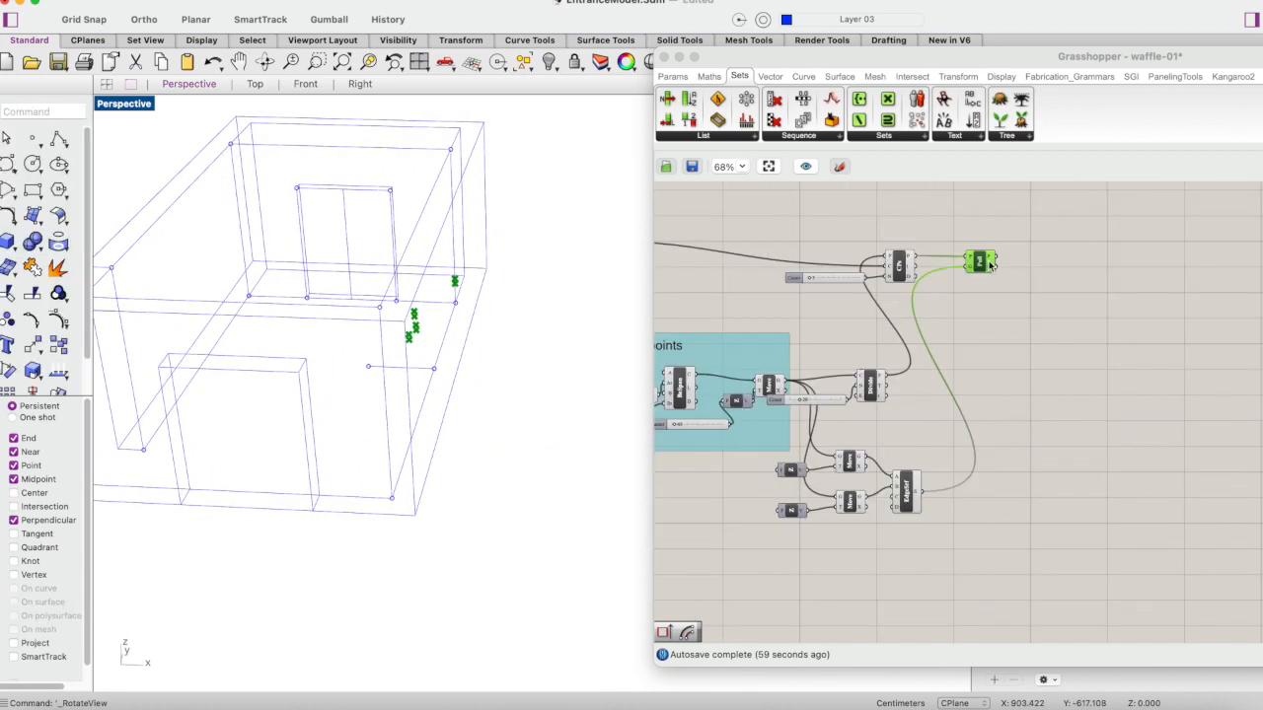
mouse_move(990, 263)
scroll(990, 263, left, 1)
scroll(989, 262, up, 1)
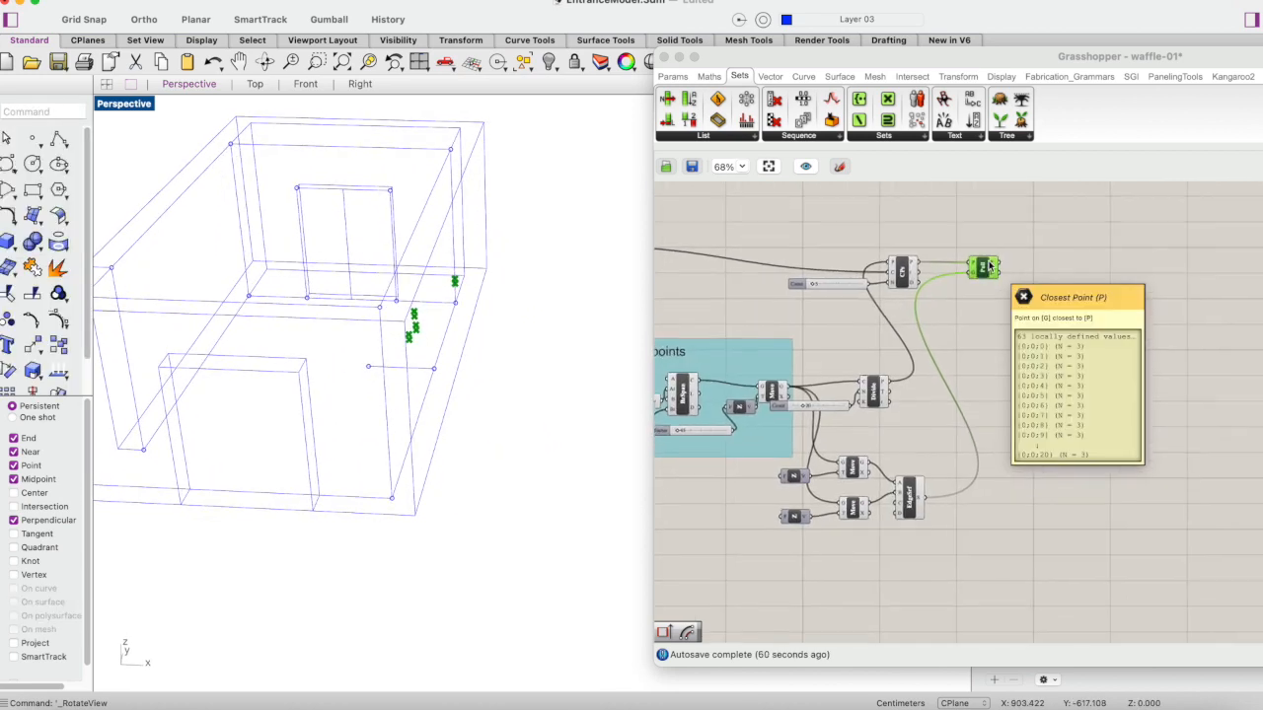
click(264, 61)
drag(361, 211, 385, 220)
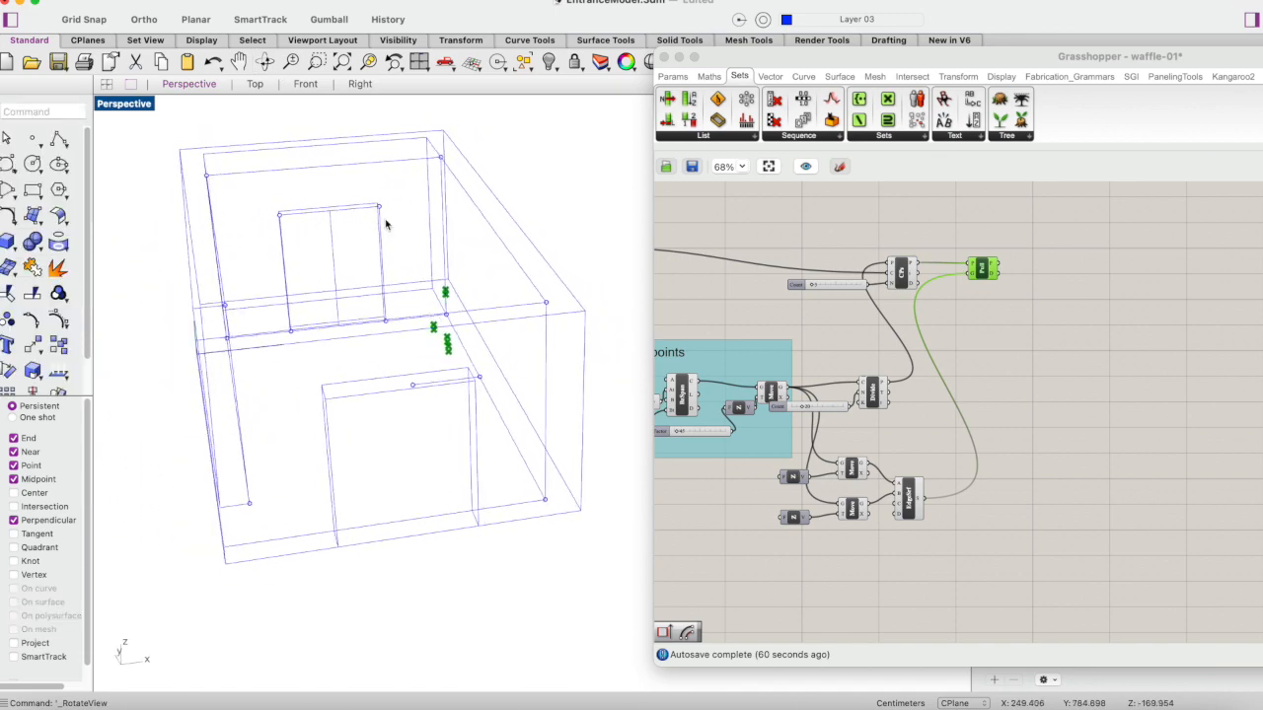
scroll(854, 363, left, 2)
scroll(853, 363, down, 1)
scroll(853, 363, left, 2)
shift+click(954, 380)
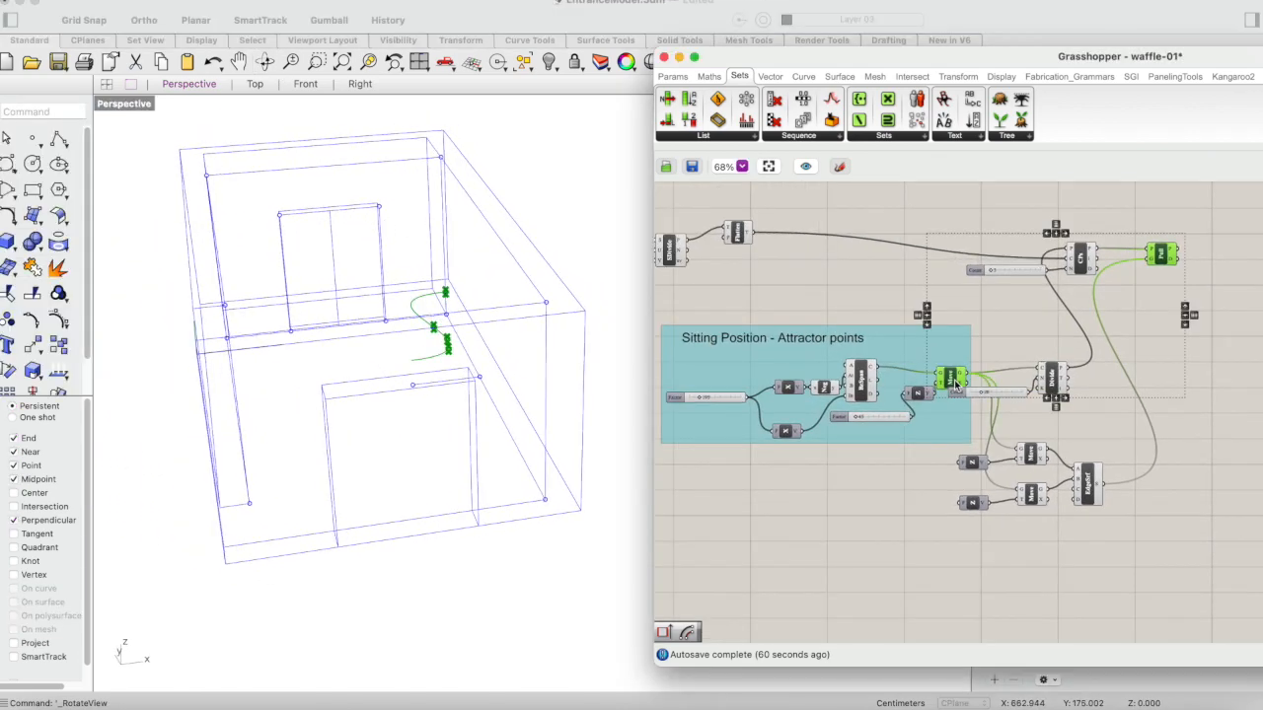
- Add a Move component below the attractor group and connect the Bezier Span curve output to its geometry input
double_click(893, 472)
text(move)
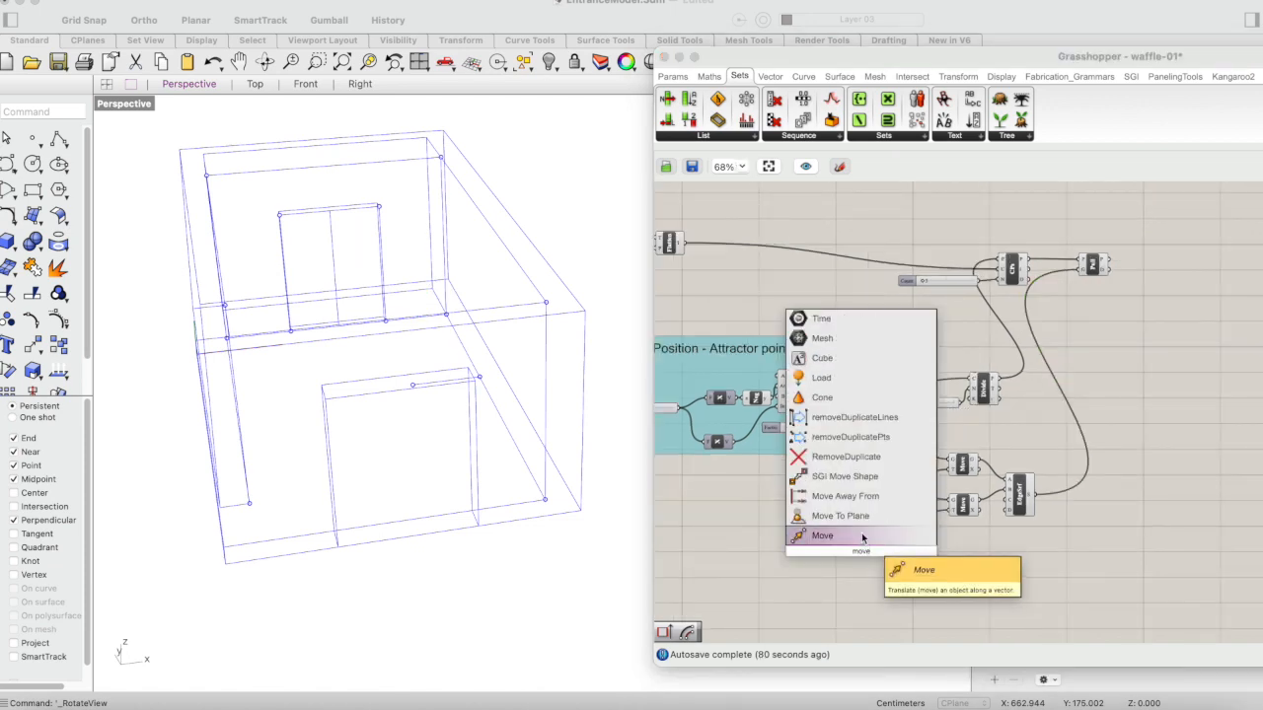
click(862, 538)
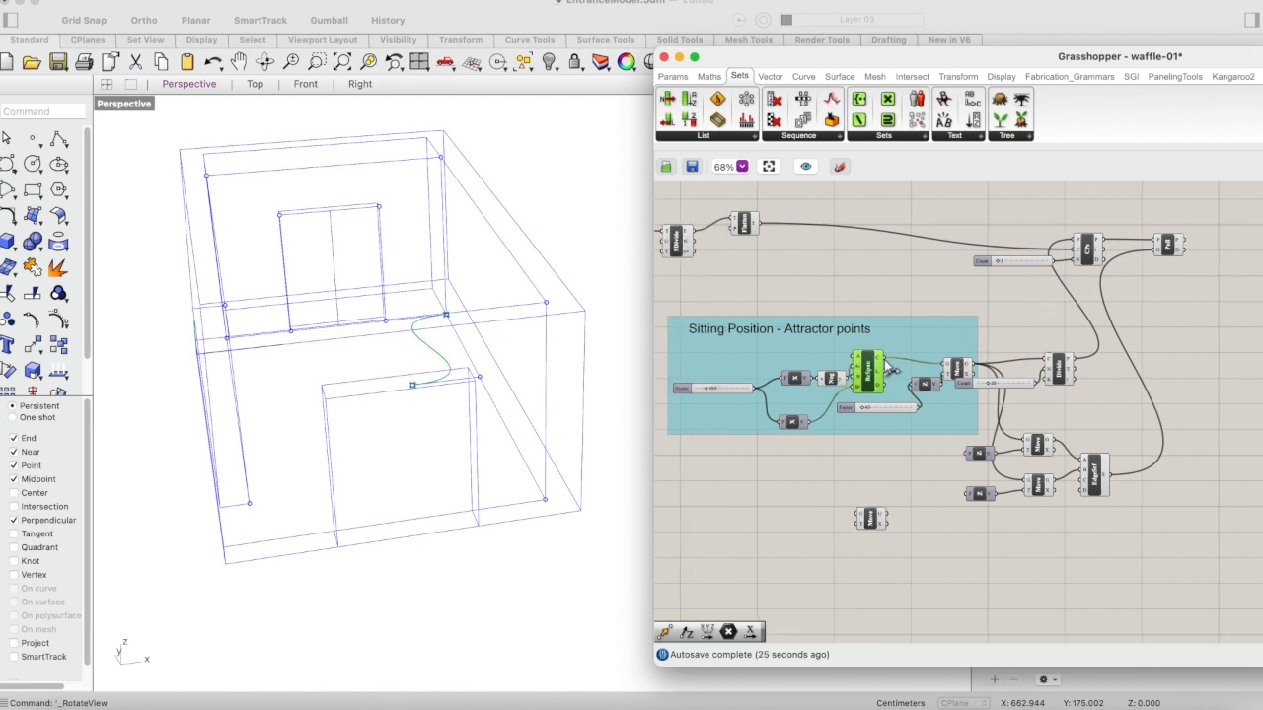
drag(885, 359, 856, 514)
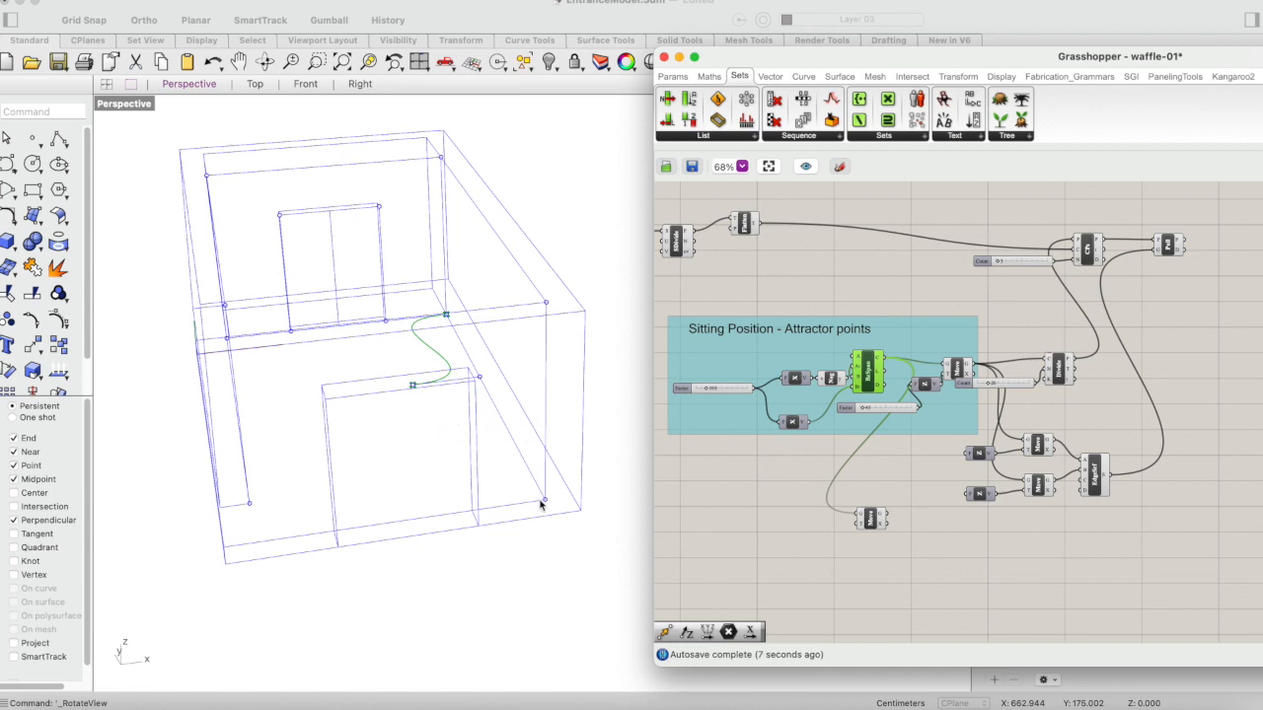
- Add a Unit X vector driven by a copy of the attractor group's factor slider and connect it to the new Move's motion input
double_click(796, 547)
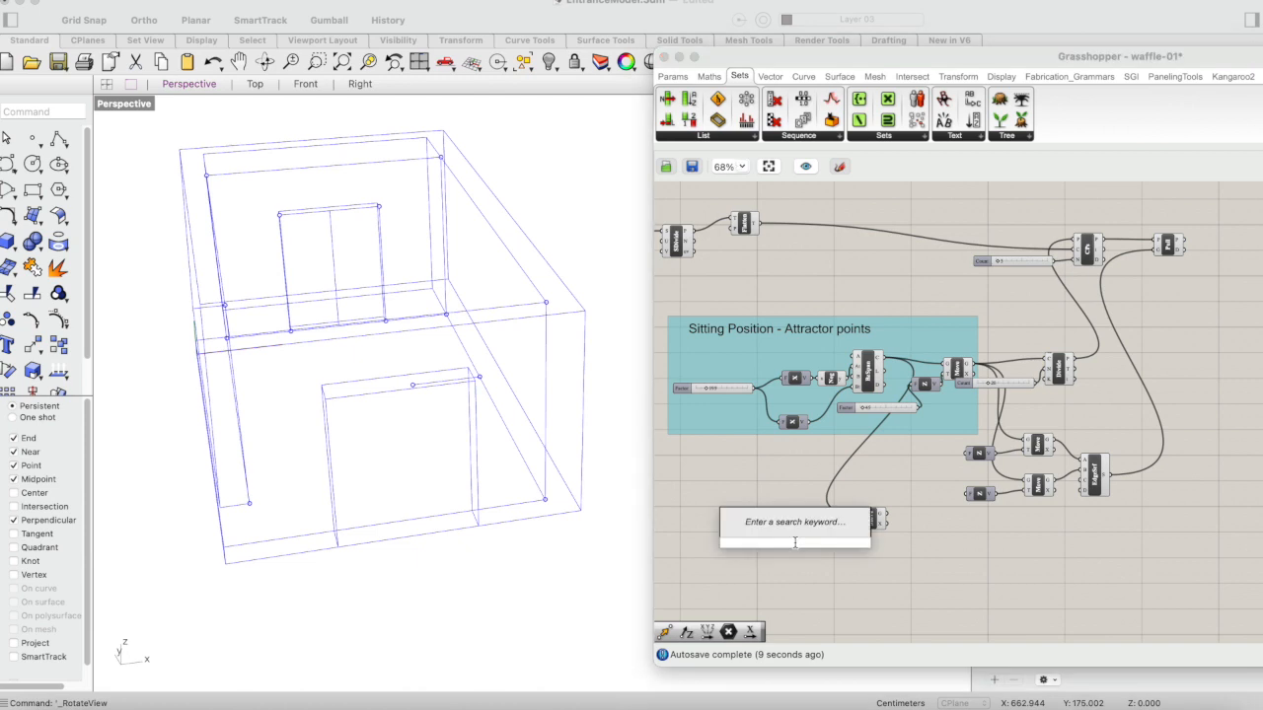
text(x)
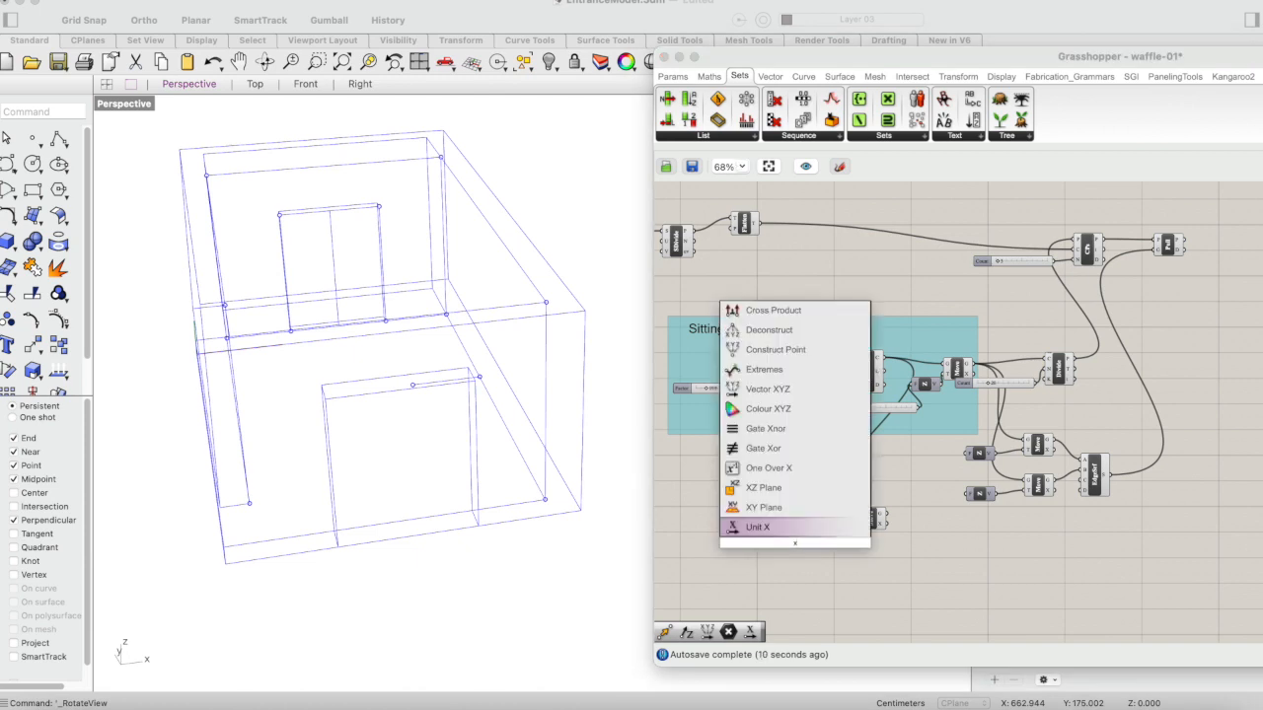
click(762, 532)
click(799, 548)
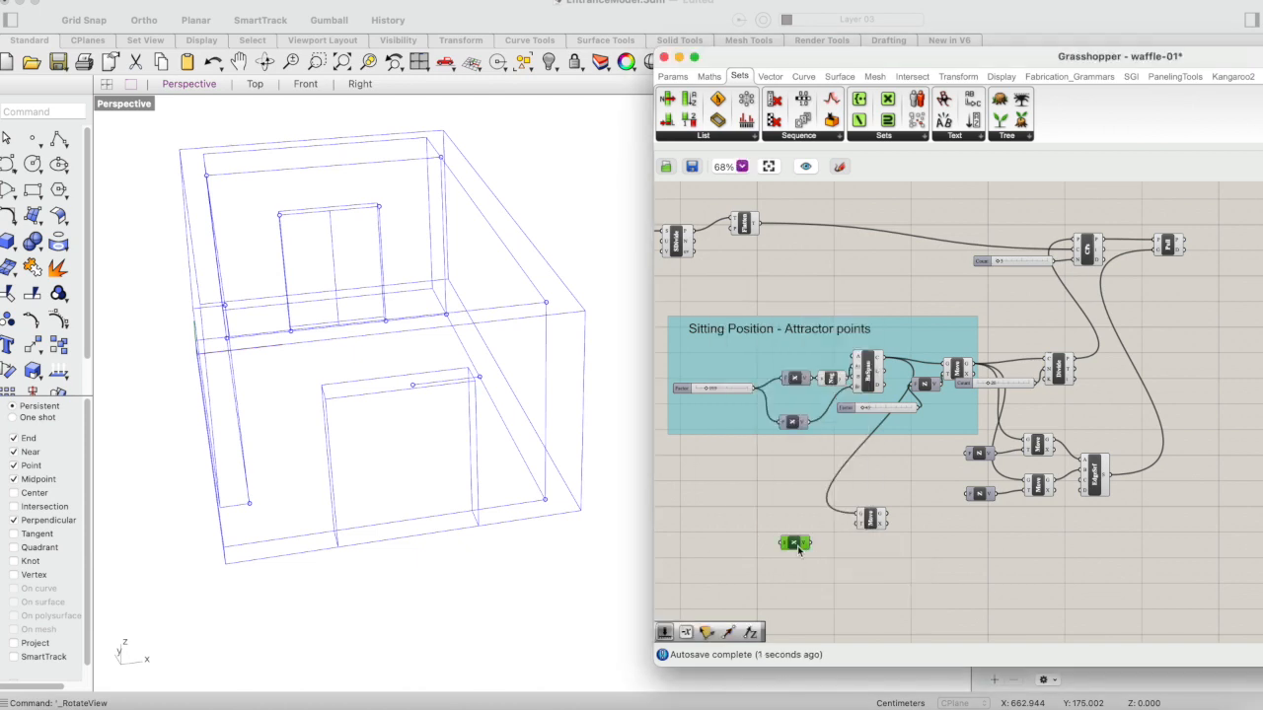
click(884, 413)
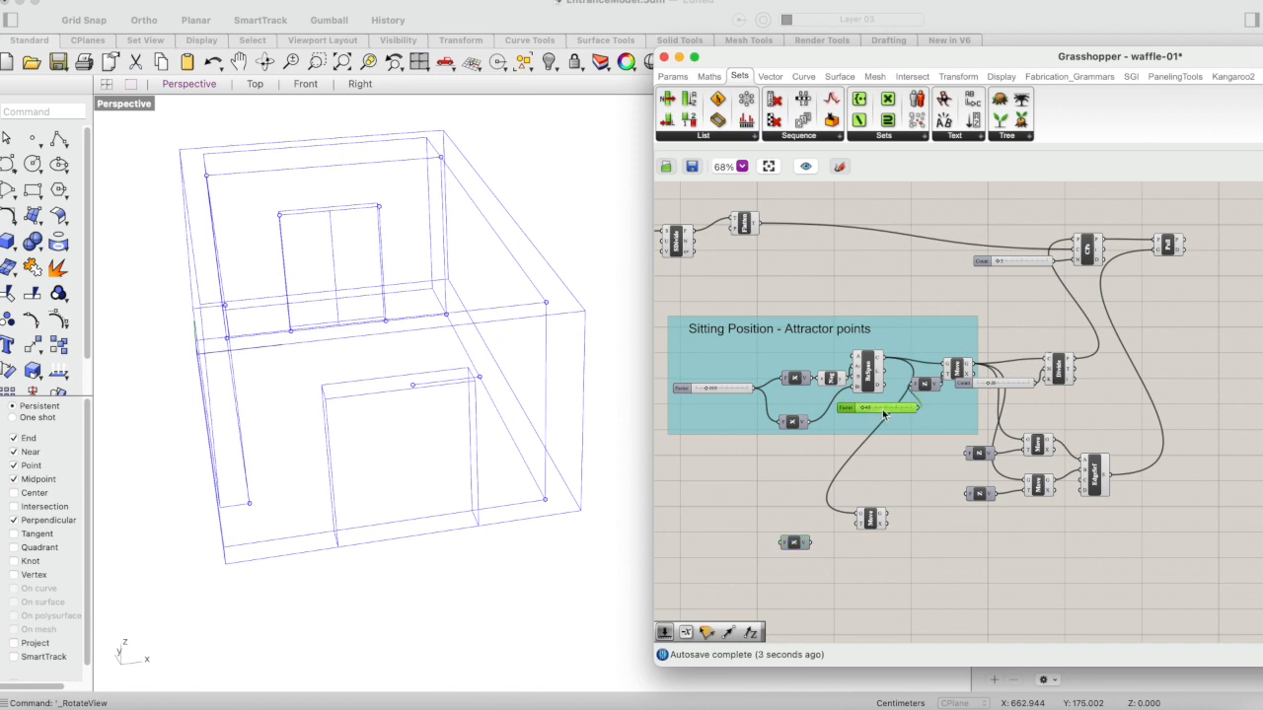
alt+drag(884, 412, 858, 536)
click(876, 521)
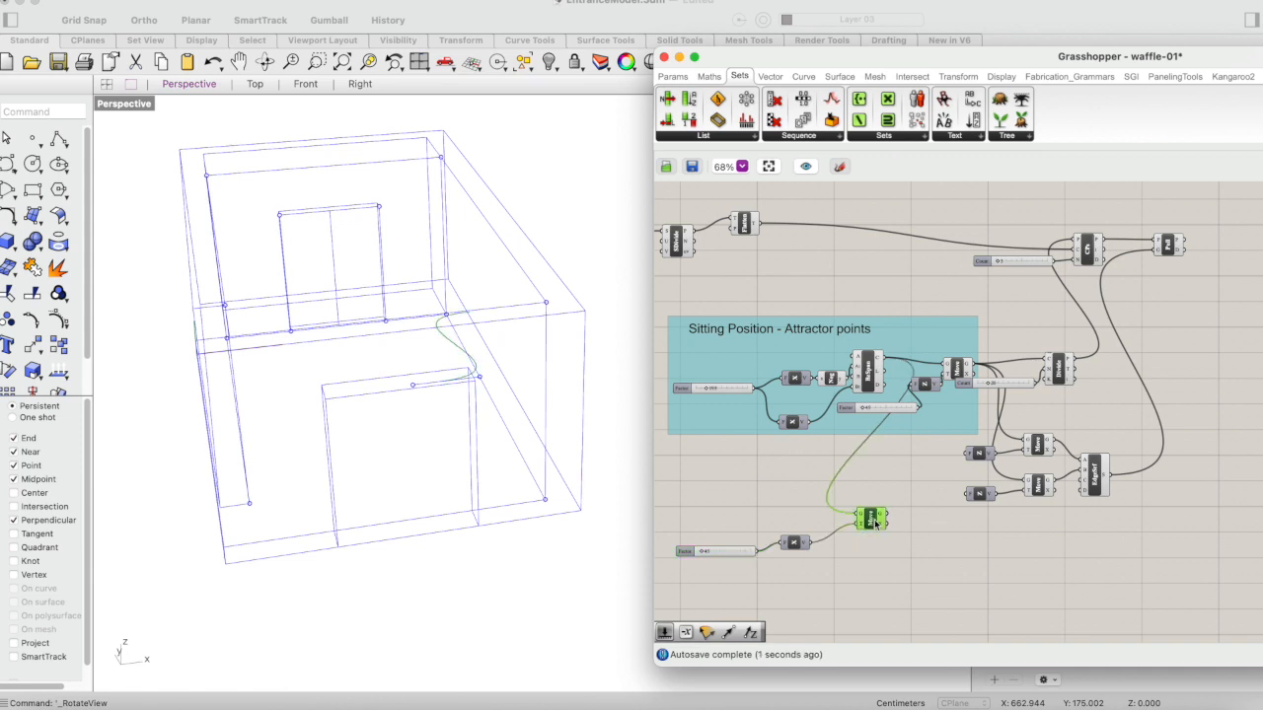
- Lower the copied factor slider and insert a Negative component between it and the Unit X vector
drag(715, 552, 684, 555)
click(716, 563)
click(723, 554)
double_click(725, 560)
text(neg)
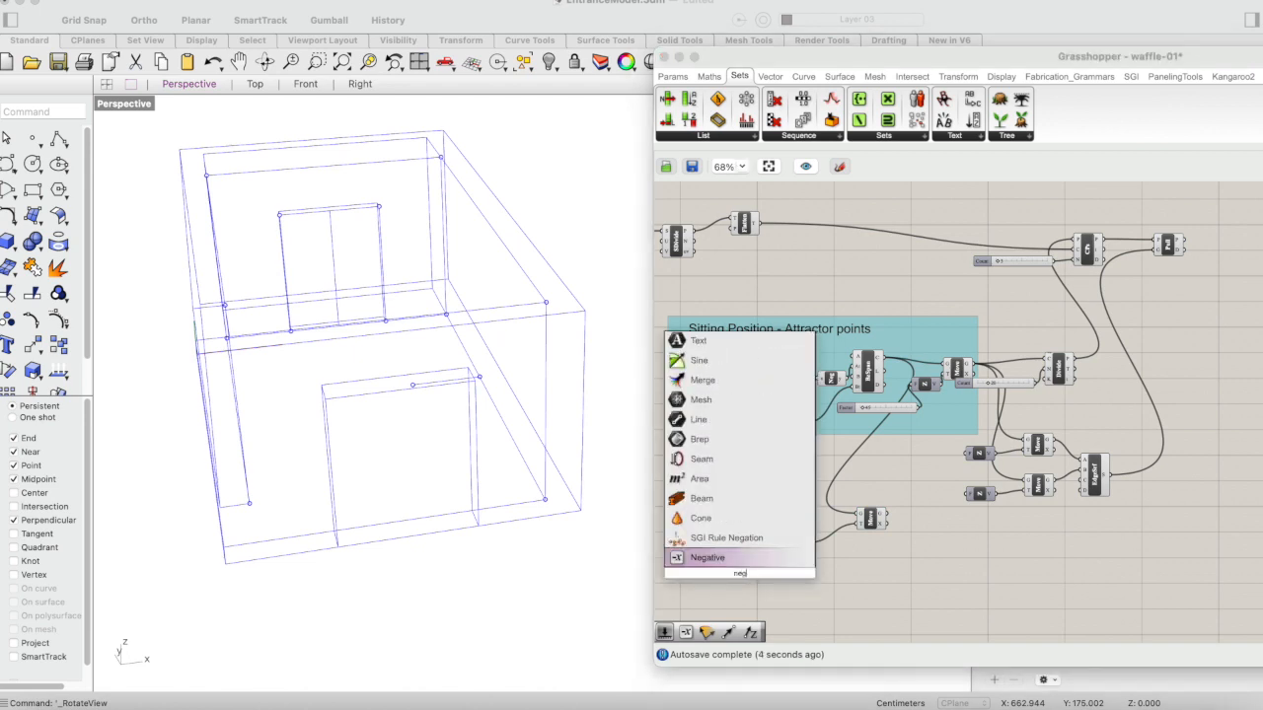
click(731, 560)
drag(756, 552, 786, 548)
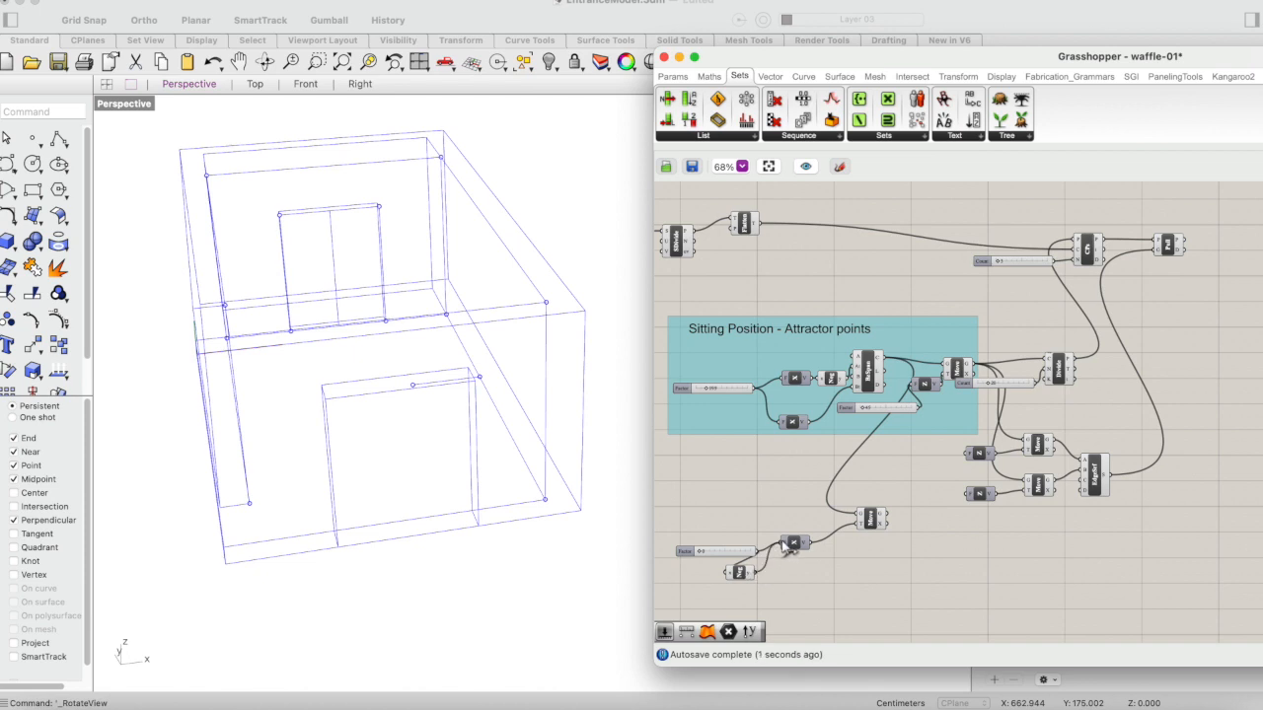
drag(685, 551, 675, 545)
drag(797, 545, 837, 533)
drag(745, 574, 783, 549)
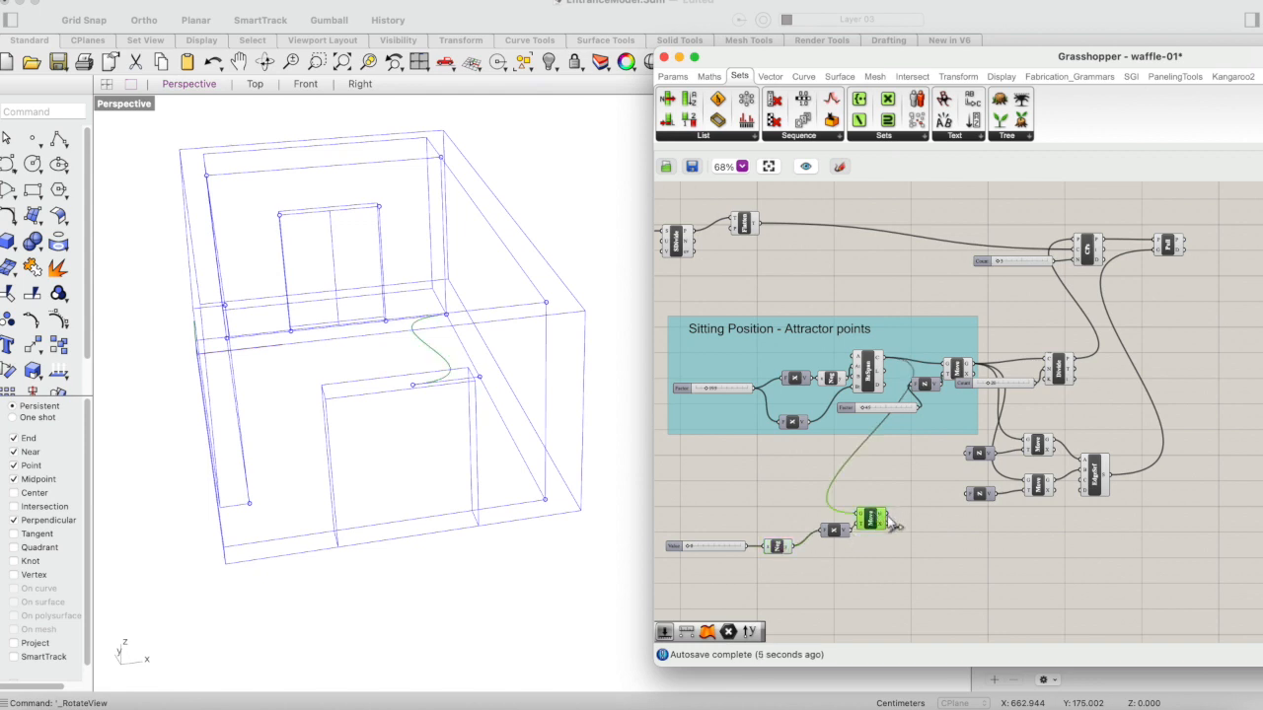
- Connect the new Move's geometry output to the attractor group's Move geometry input and slightly increase the X offset slider
drag(888, 516, 945, 369)
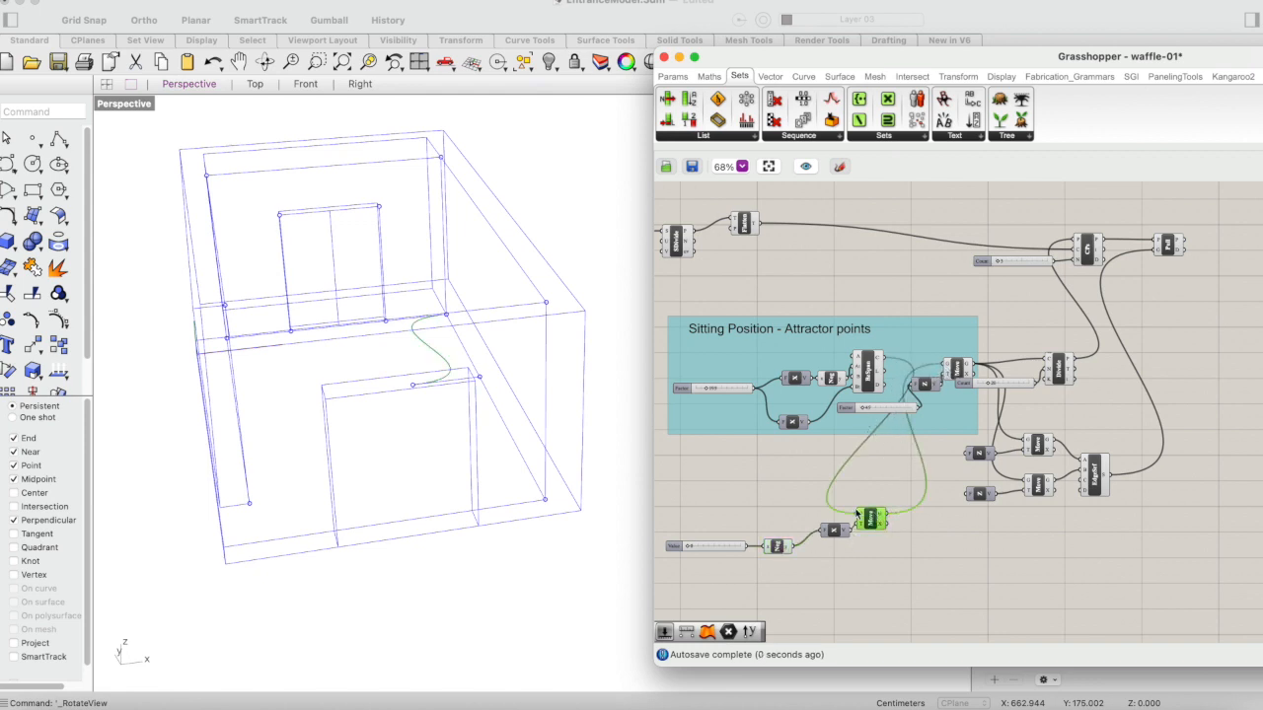
shift+click(1170, 249)
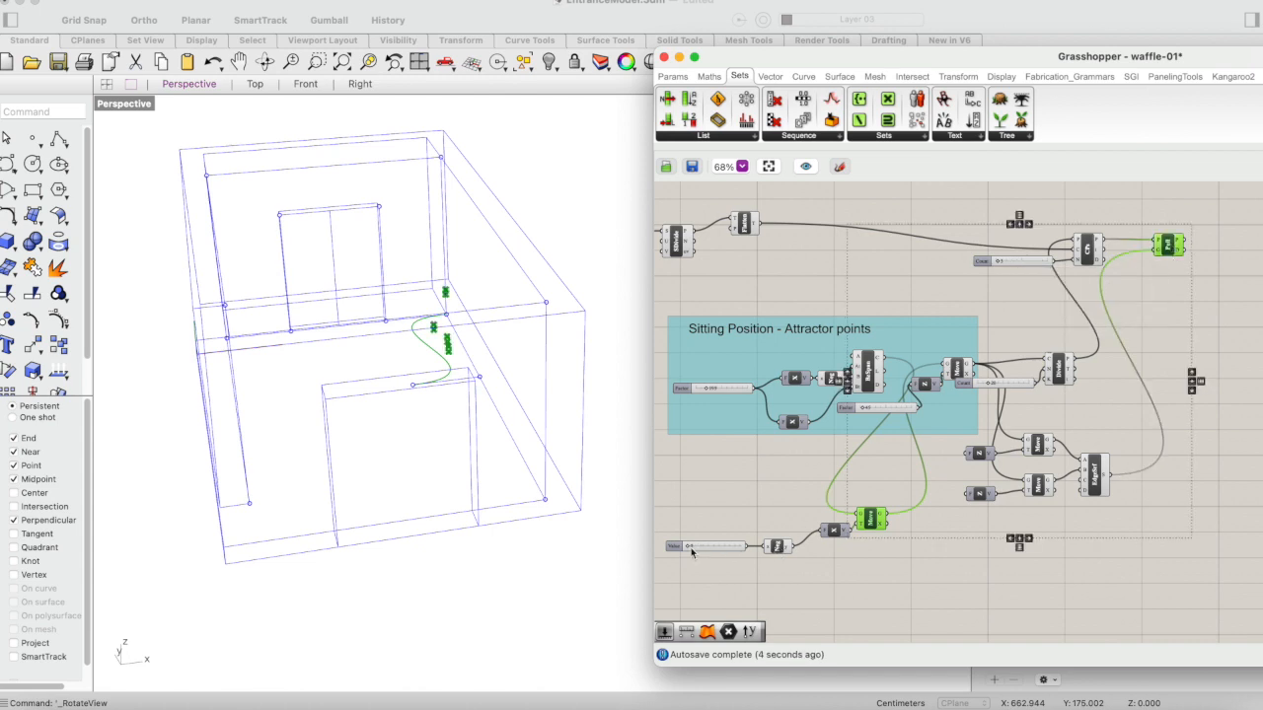
drag(690, 547, 700, 550)
click(812, 599)
- Shift the closest-points, Pull Point, Divide Curve and Edge Surface components away from the Sitting Position group to make room
scroll(812, 598, right, 2)
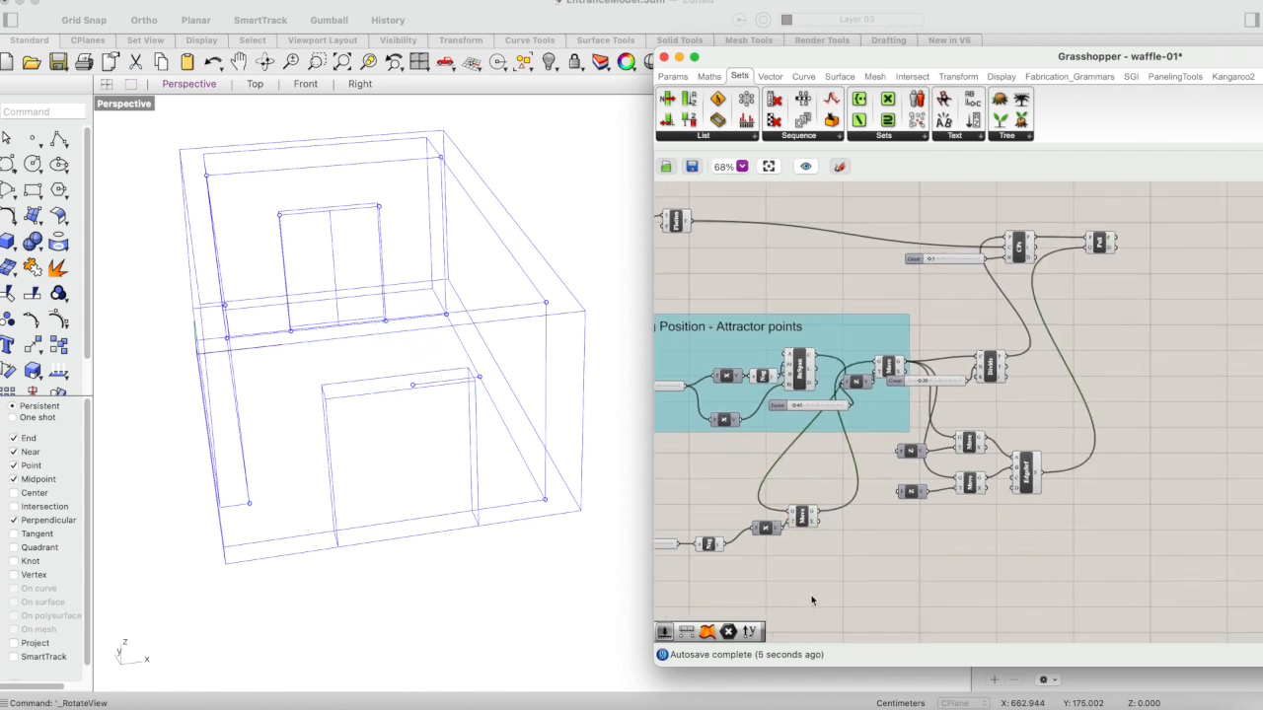
scroll(812, 599, left, 3)
scroll(1005, 531, left, 1)
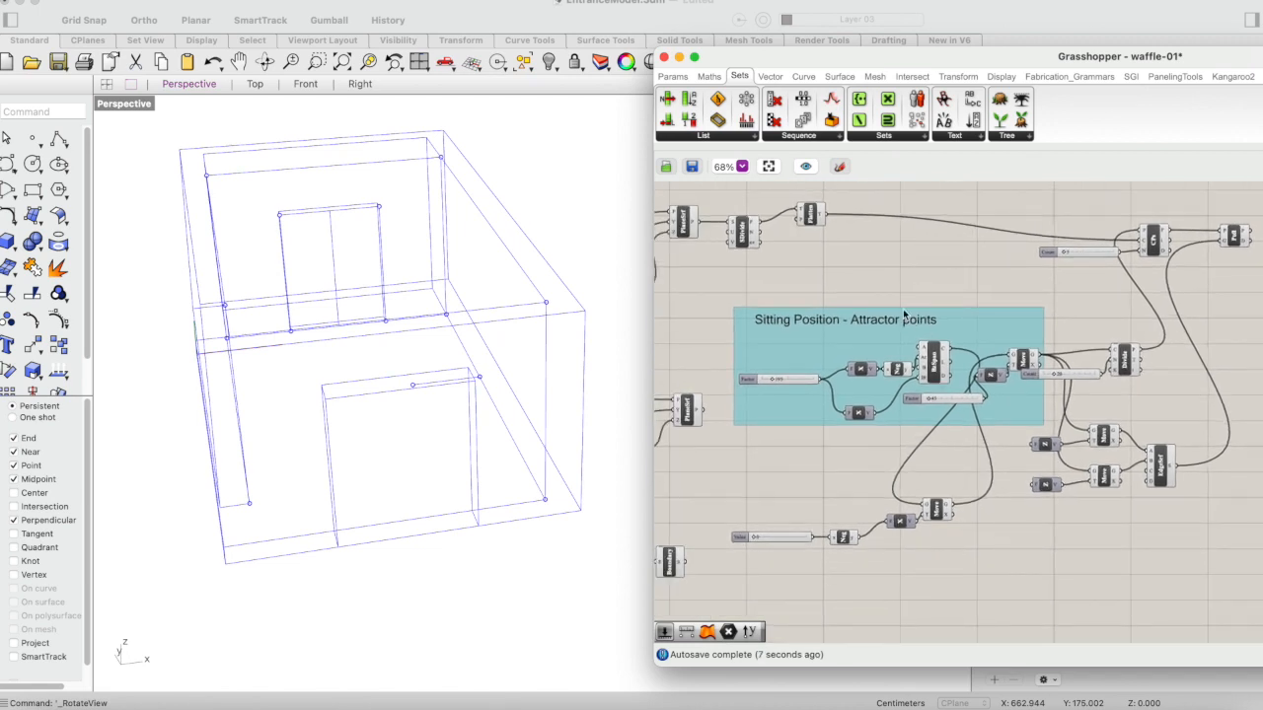
scroll(906, 316, left, 3)
scroll(904, 313, down, 5)
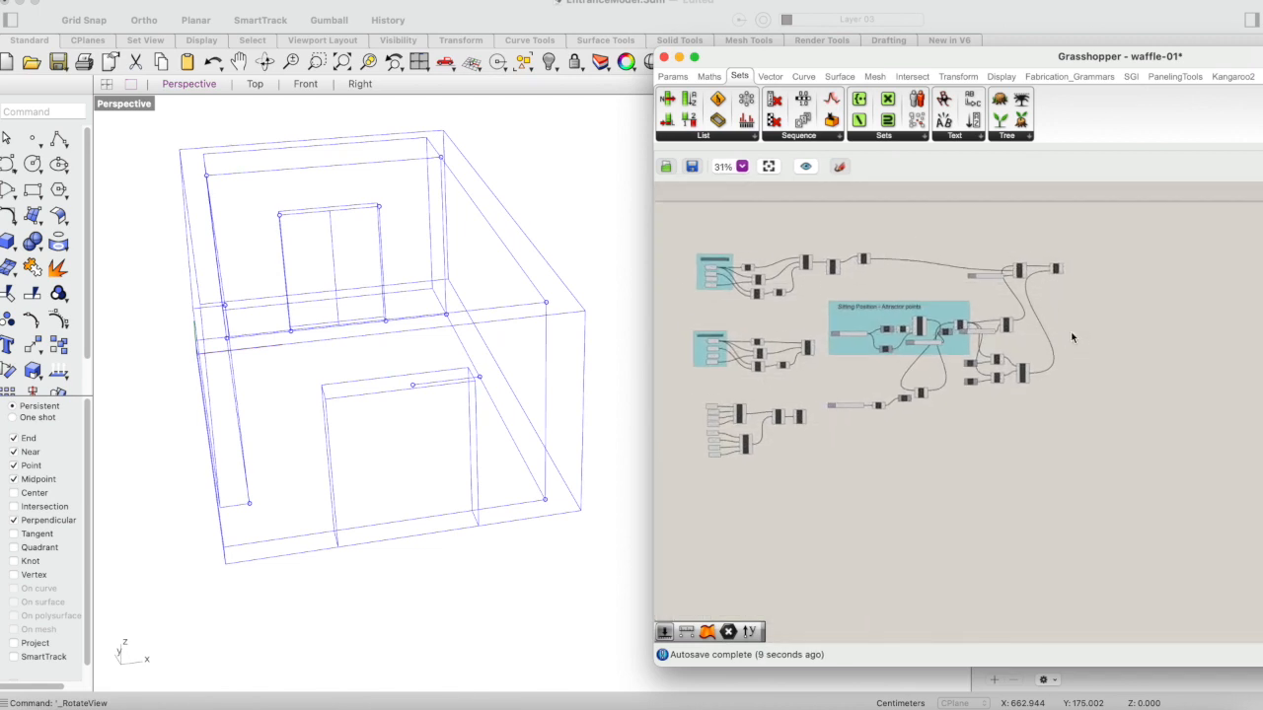
drag(1066, 239, 963, 391)
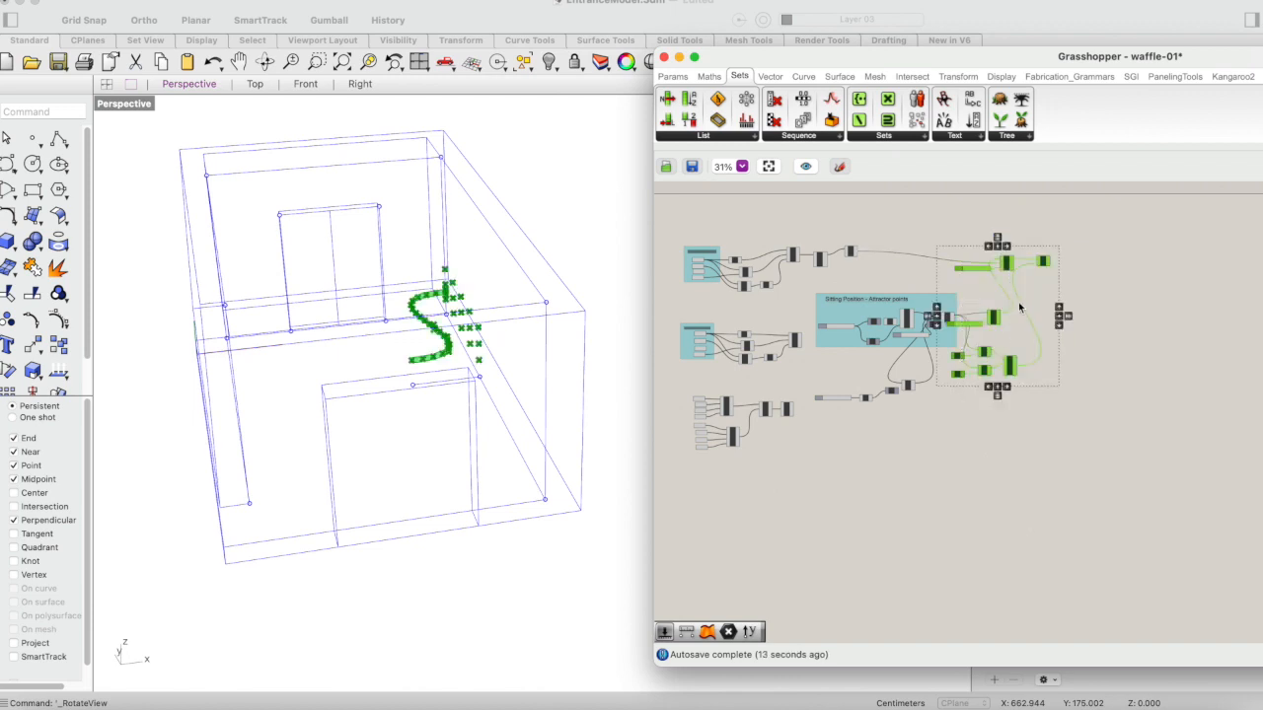
drag(995, 319, 1093, 309)
click(972, 388)
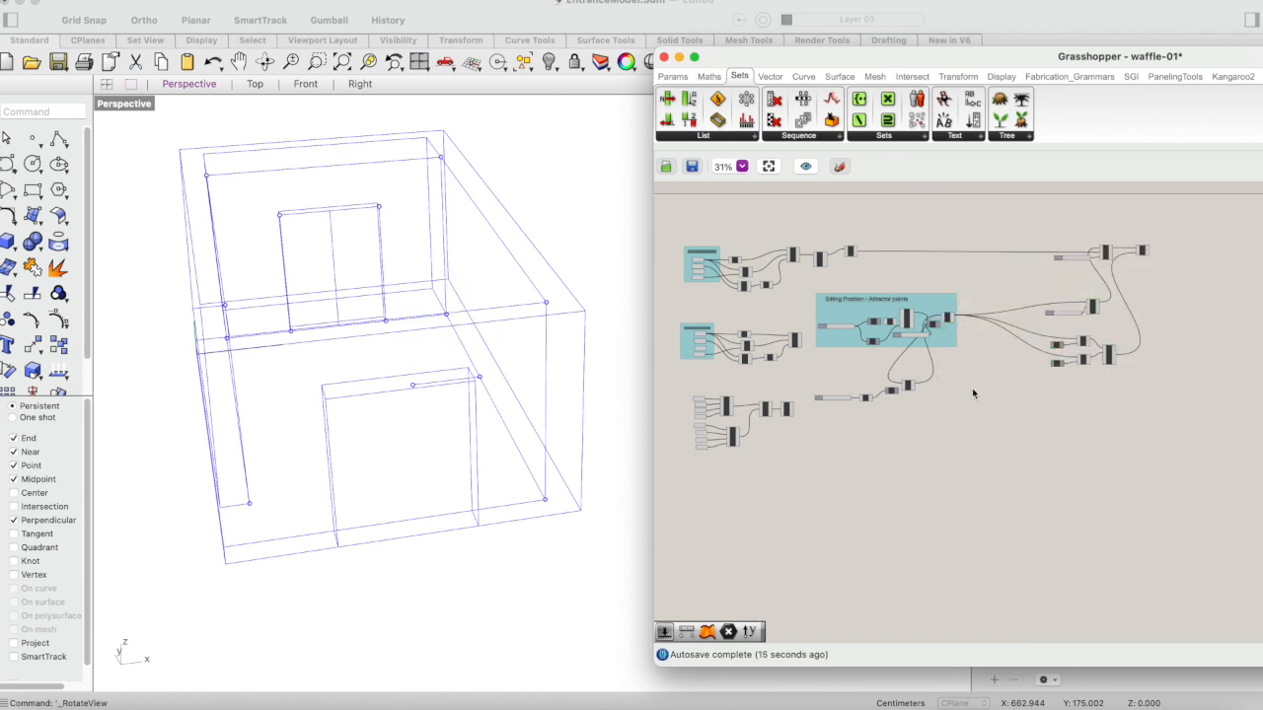
- Spread out the attractor group's final Move component and place the new X-direction Move just before it
scroll(973, 389, up, 3)
click(992, 302)
drag(992, 302, 1085, 294)
drag(921, 424, 1018, 321)
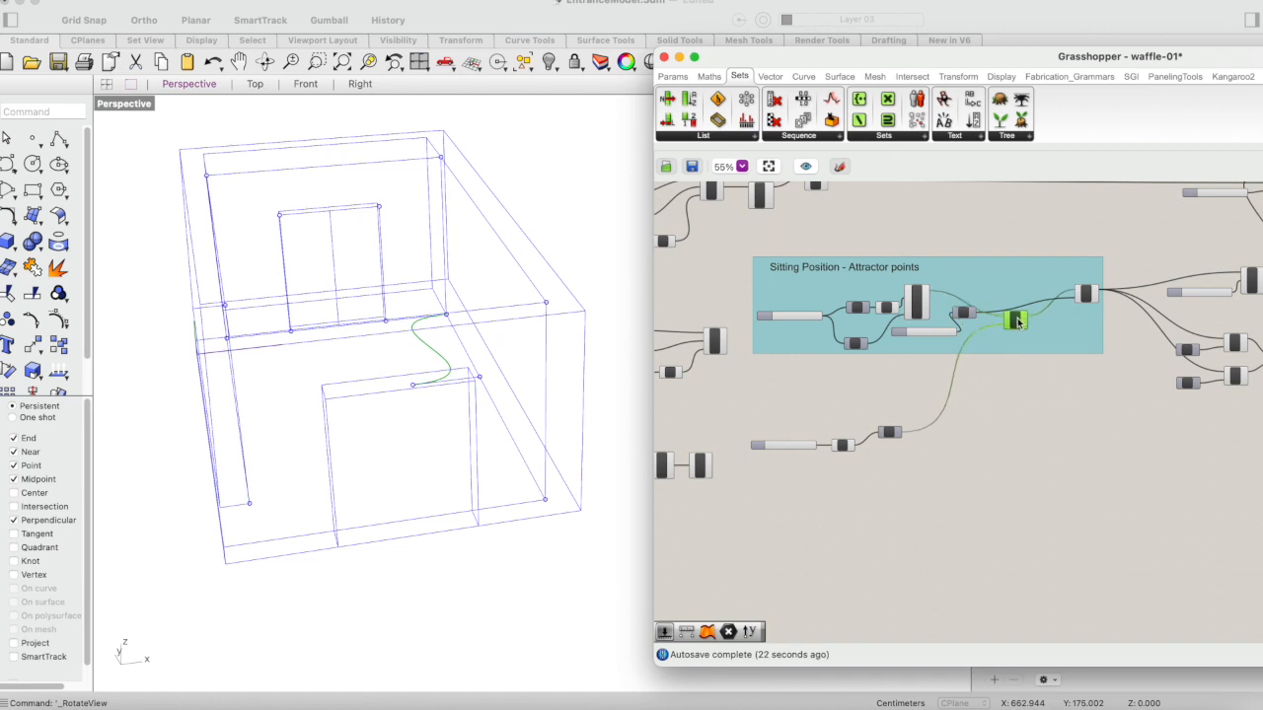
- Add the new Move, Unit X, Negative and slider to the Sitting Position group and tuck the offset components beneath the curve components
shift+click(888, 432)
shift+click(843, 445)
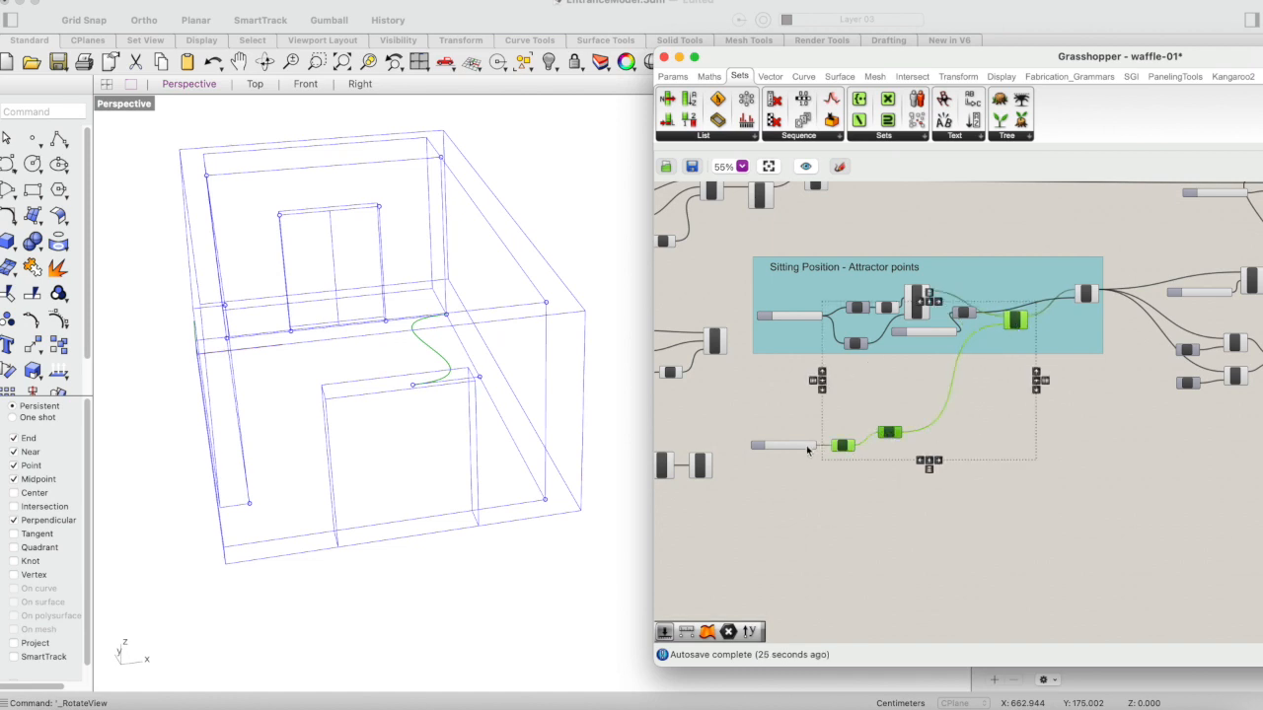
shift+click(801, 446)
right_click(929, 343)
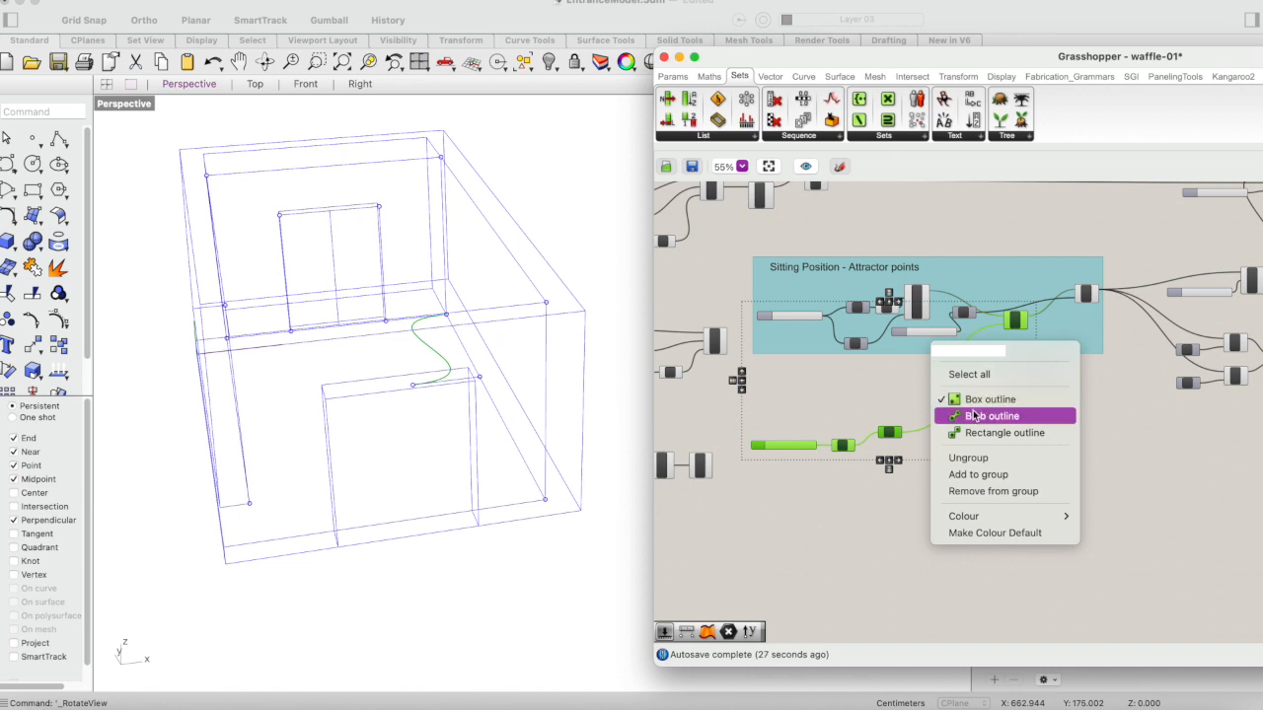
click(966, 476)
scroll(1032, 476, right, 2)
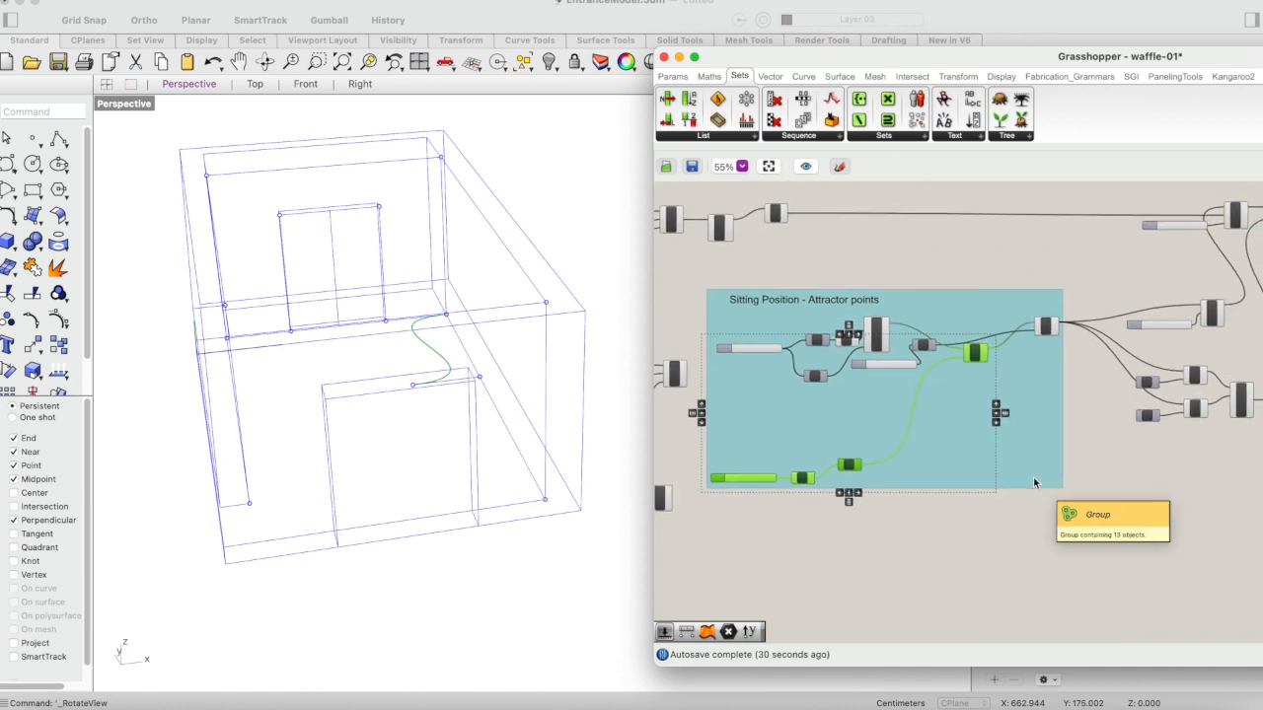
drag(802, 474, 854, 386)
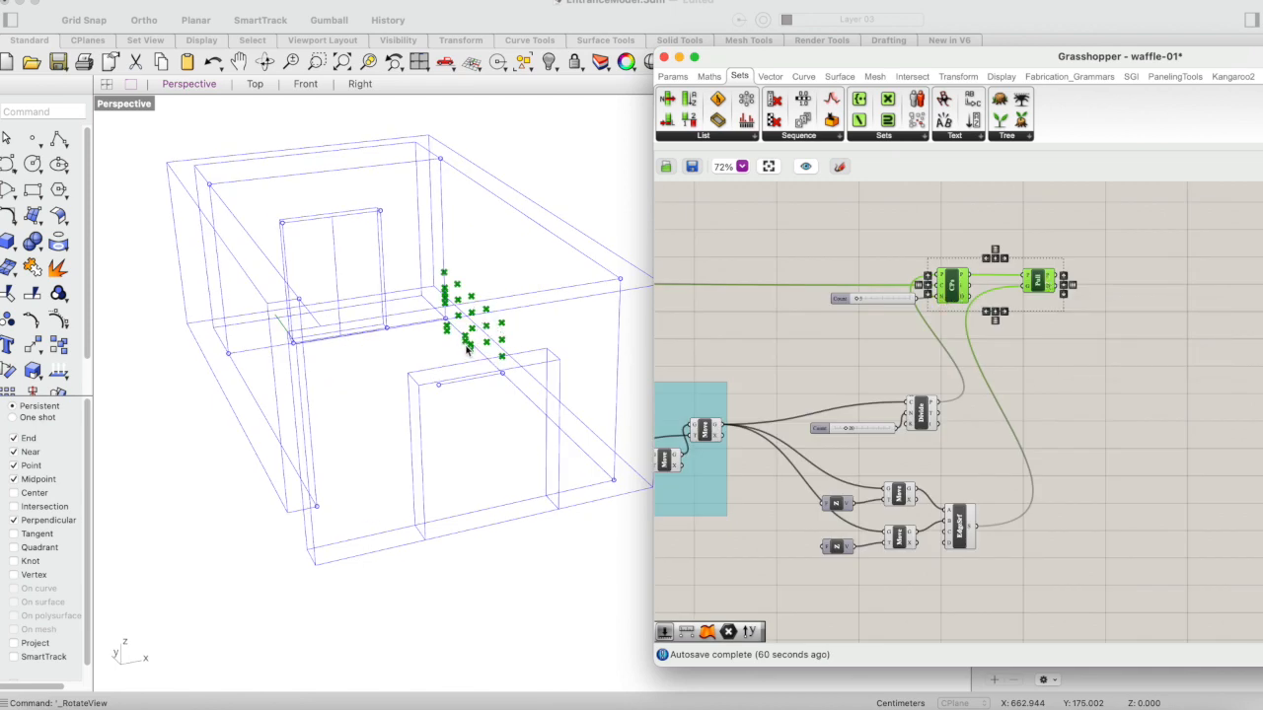
- Set the closest-points component's Count slider to 2
scroll(968, 407, left, 3)
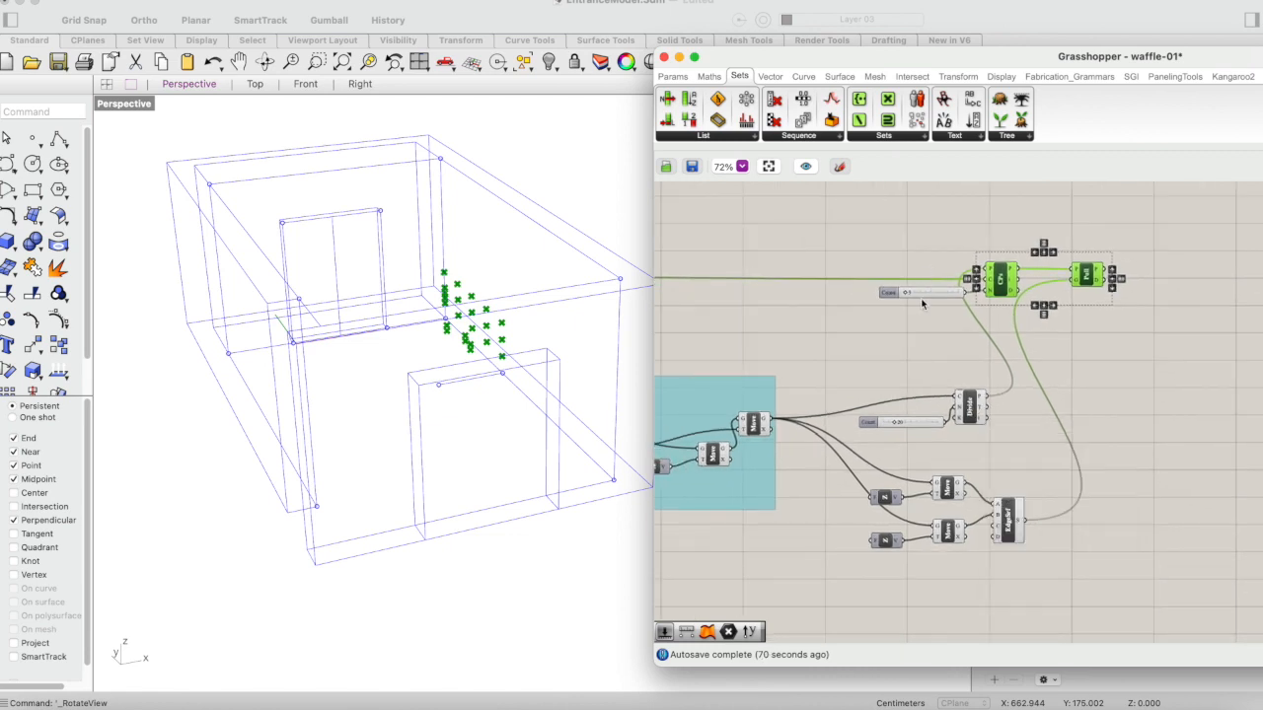
click(922, 313)
scroll(922, 315, up, 4)
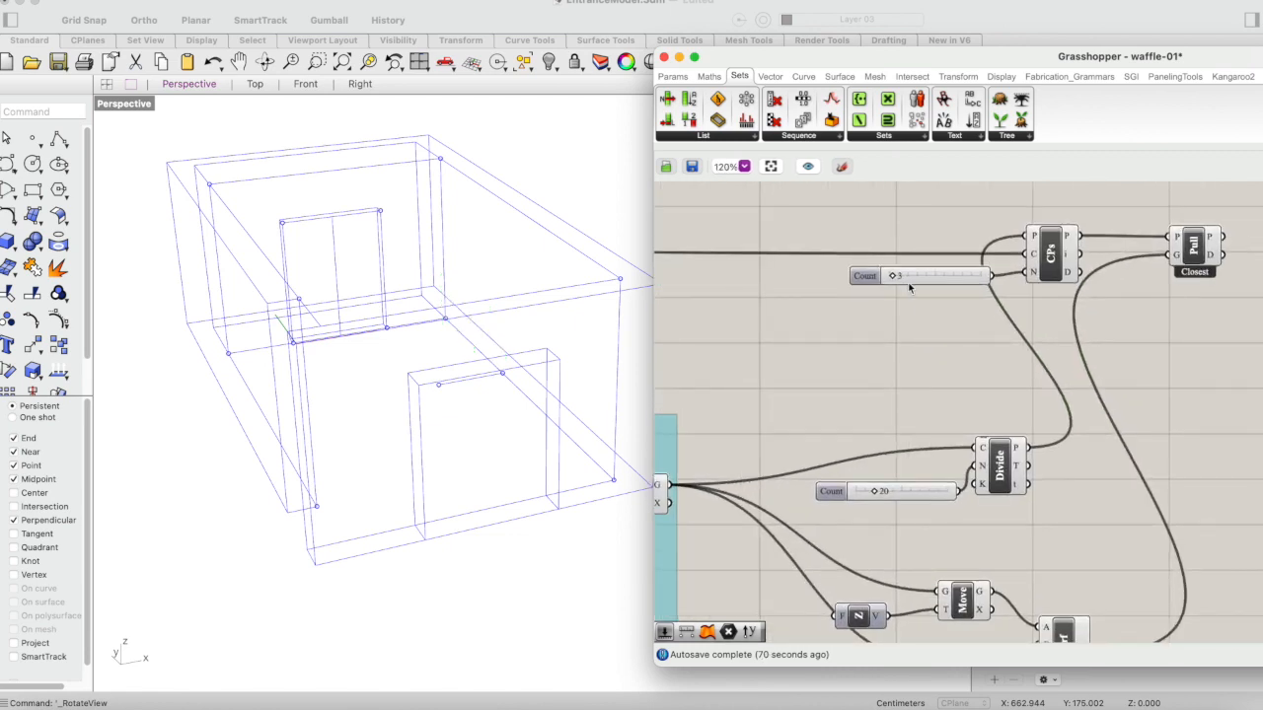
click(905, 279)
double_click(905, 279)
text(2)
key(Return)
scroll(939, 338, down, 5)
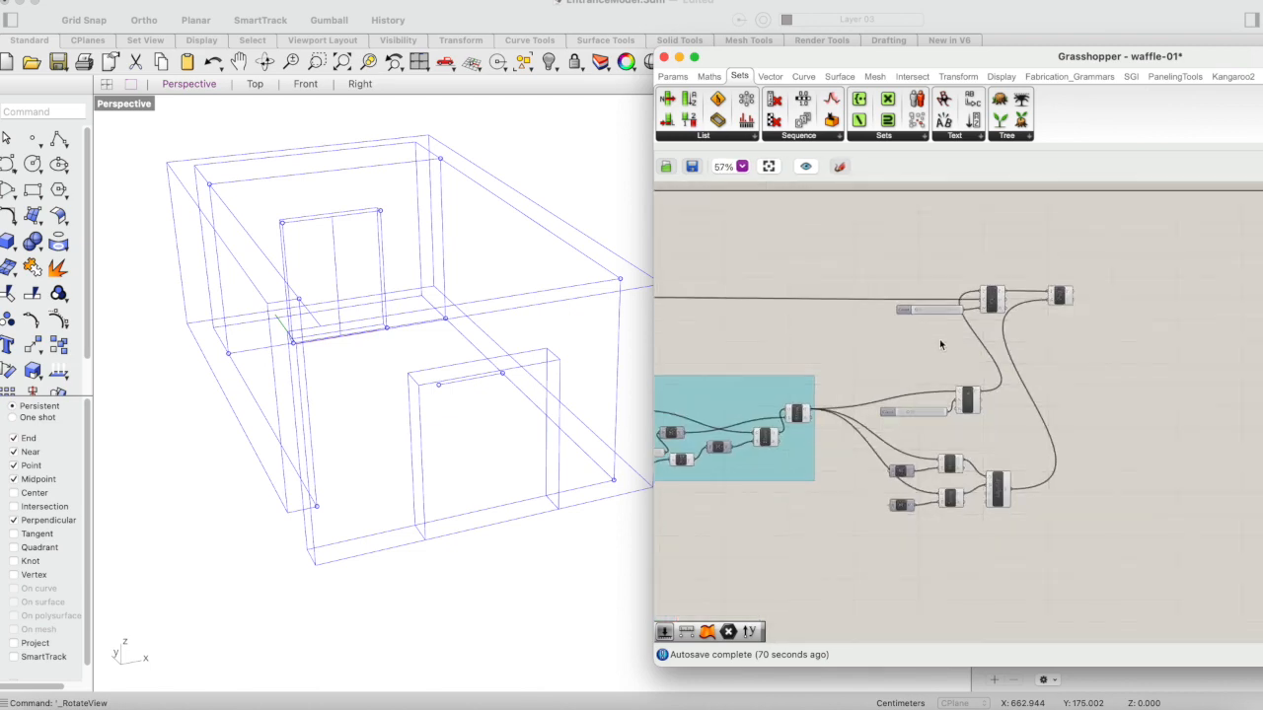
- Add a Replace Items component and place it just after the Pull Point component
scroll(1035, 352, up, 3)
scroll(1034, 350, down, 2)
double_click(1039, 294)
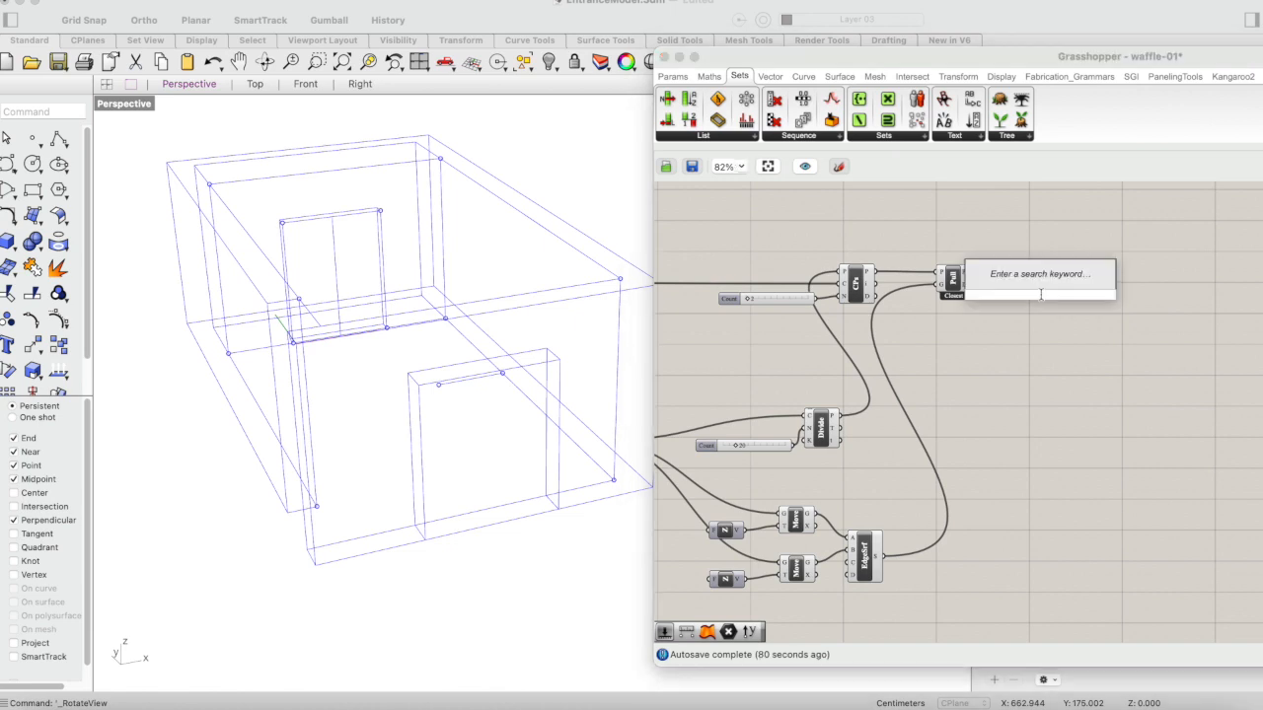
text(re)
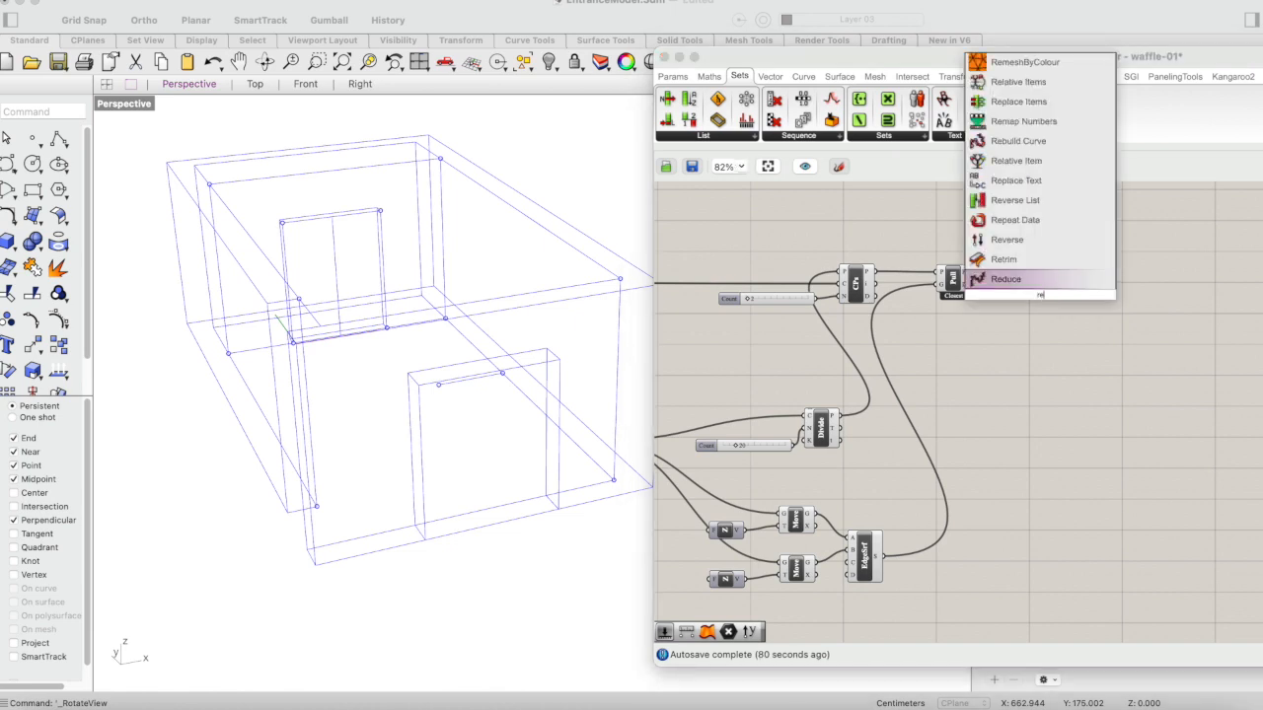
text(place)
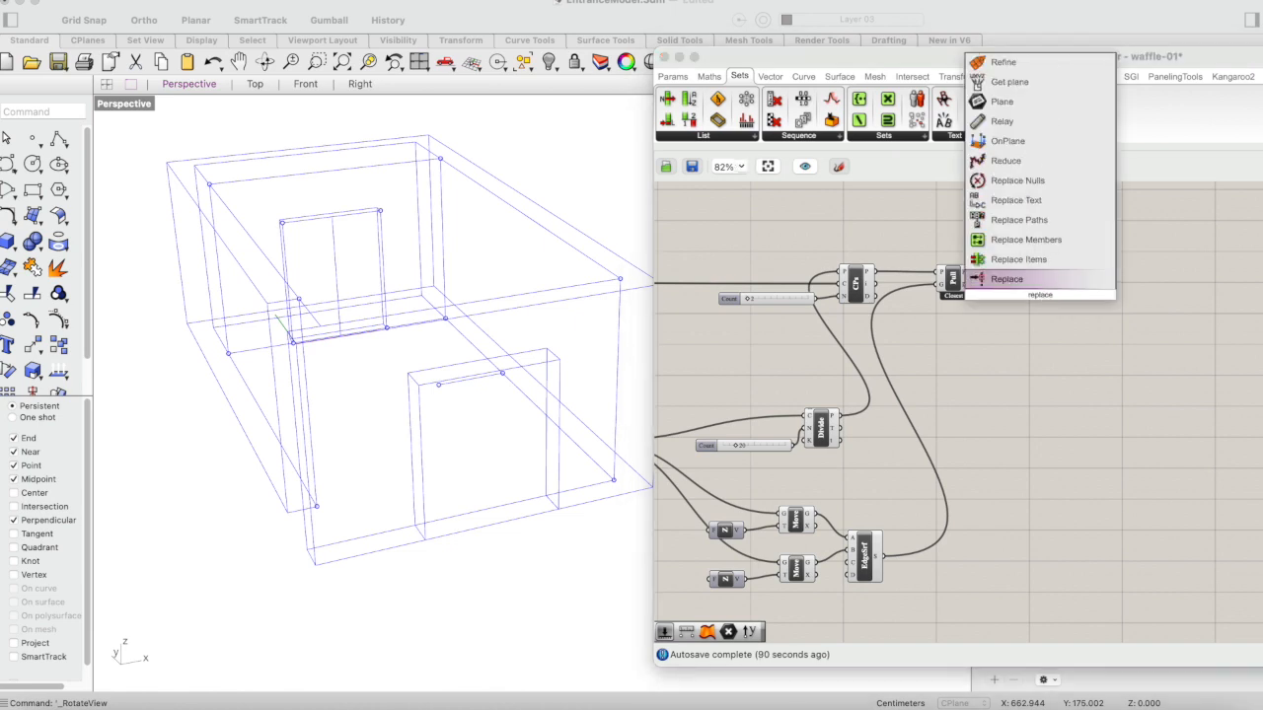
click(1033, 264)
drag(1046, 300, 1074, 301)
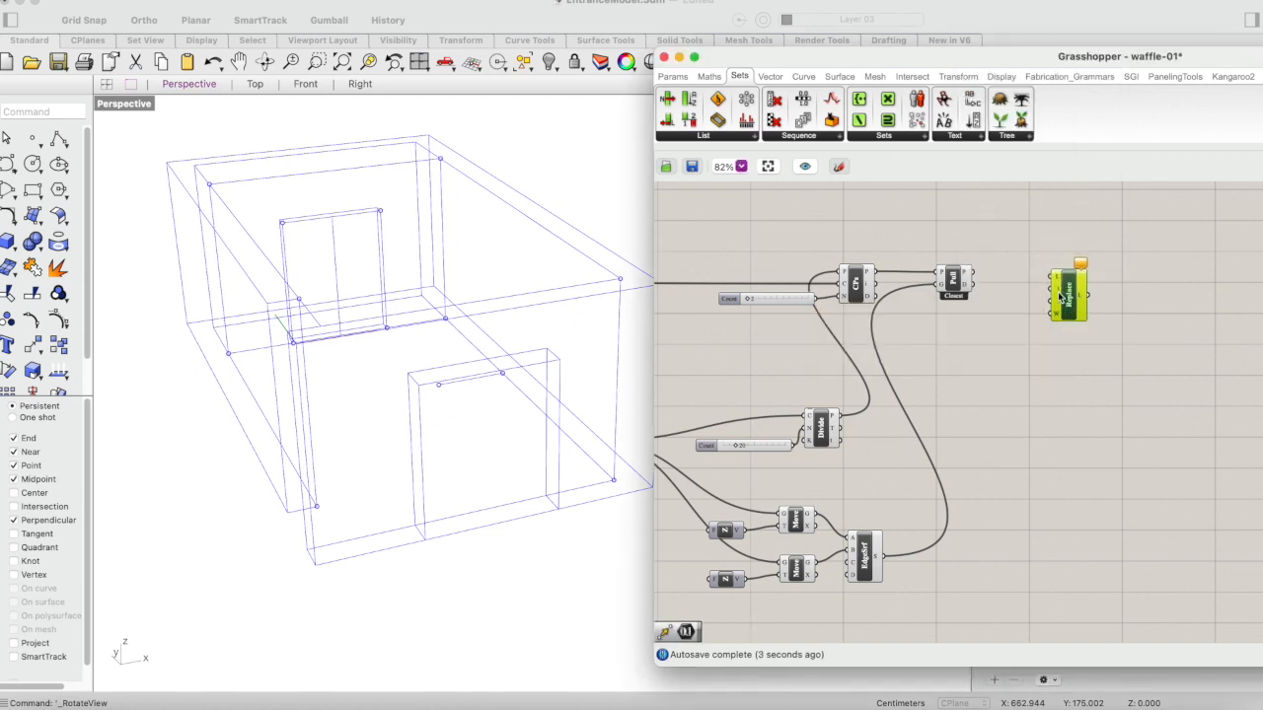
- Shift the Divide Surface and Flatten components closer to the closest-points component, above the Sitting Position group
scroll(1059, 302, left, 1)
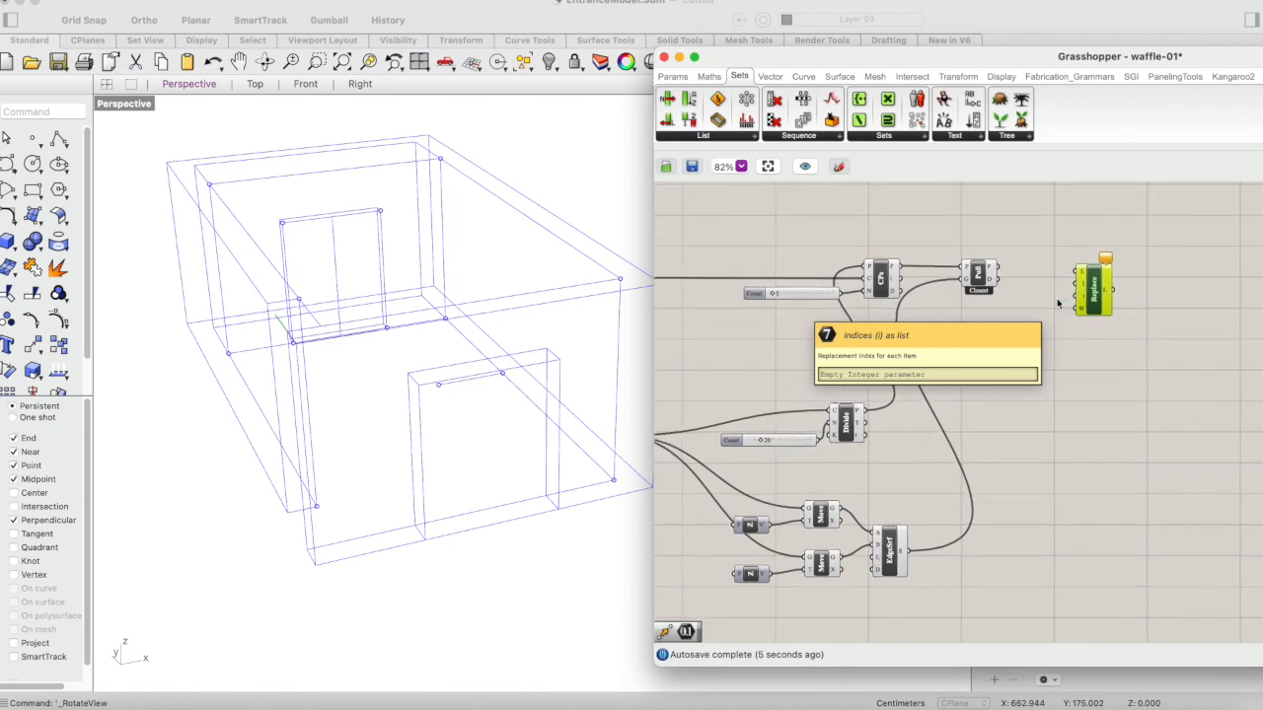
scroll(1018, 336, down, 4)
scroll(1018, 336, left, 2)
scroll(1017, 334, left, 8)
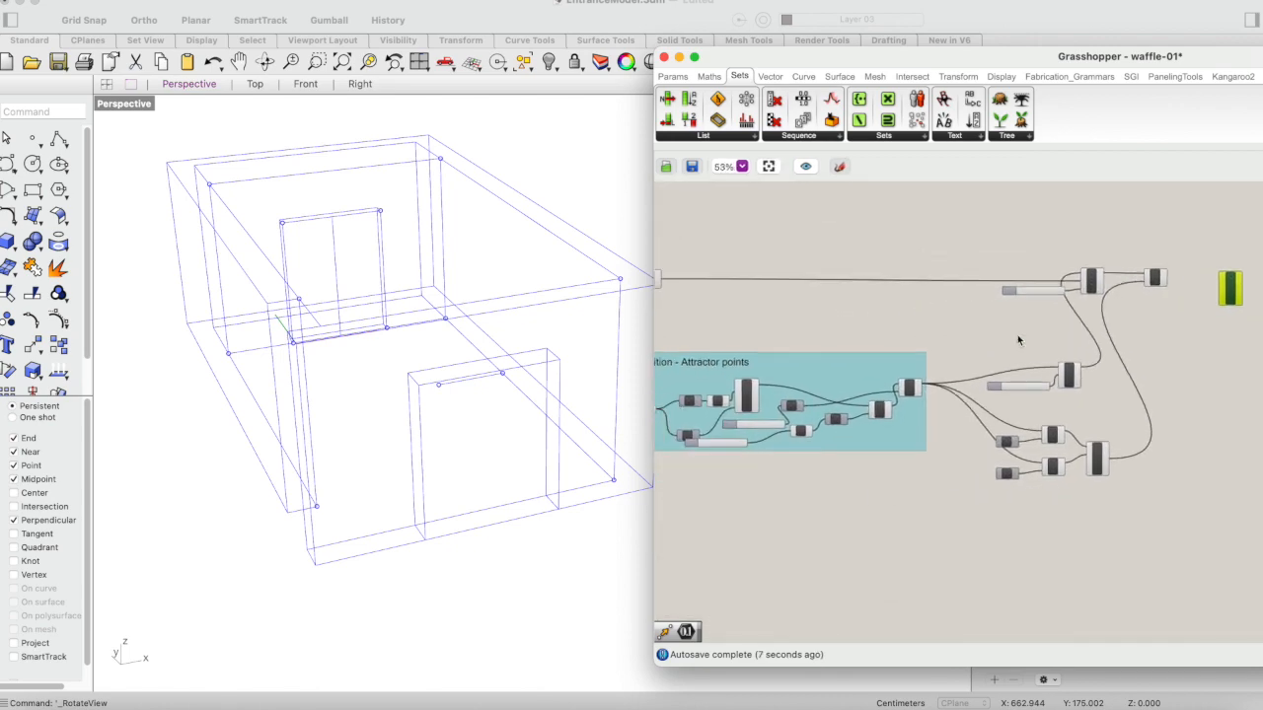
drag(976, 63, 522, 58)
scroll(429, 361, up, 4)
scroll(429, 361, down, 2)
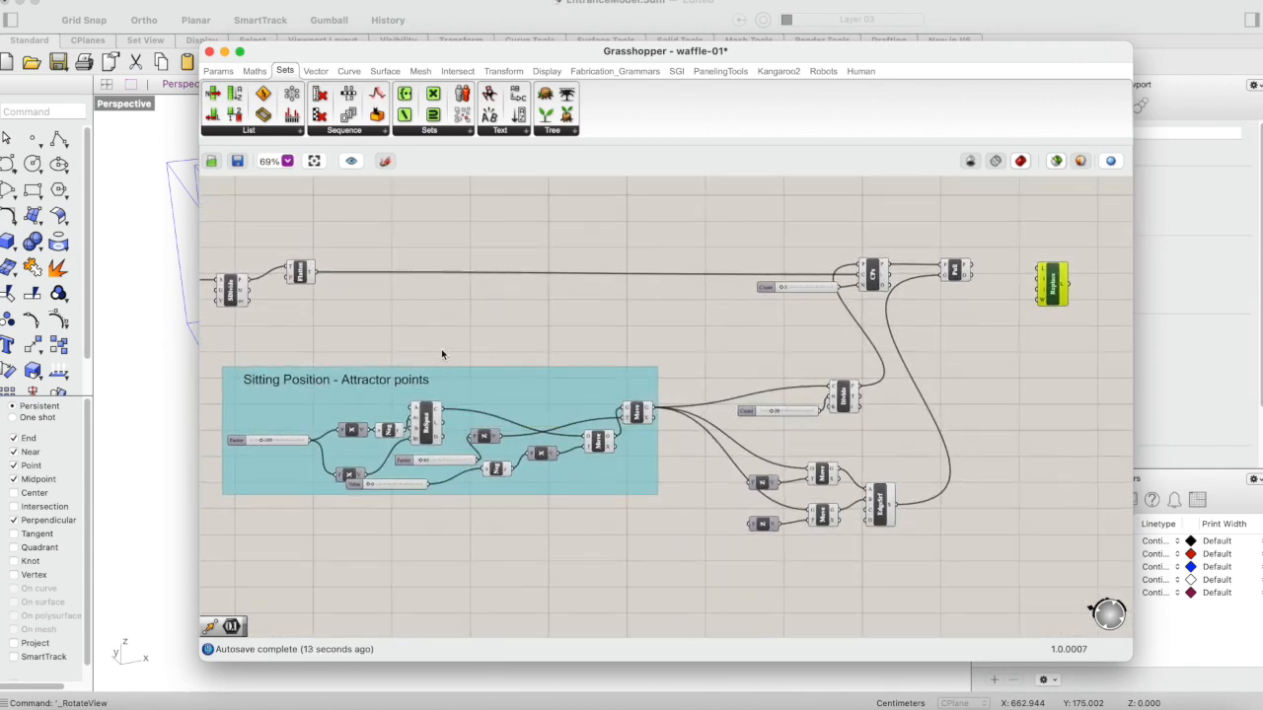
drag(331, 234, 231, 316)
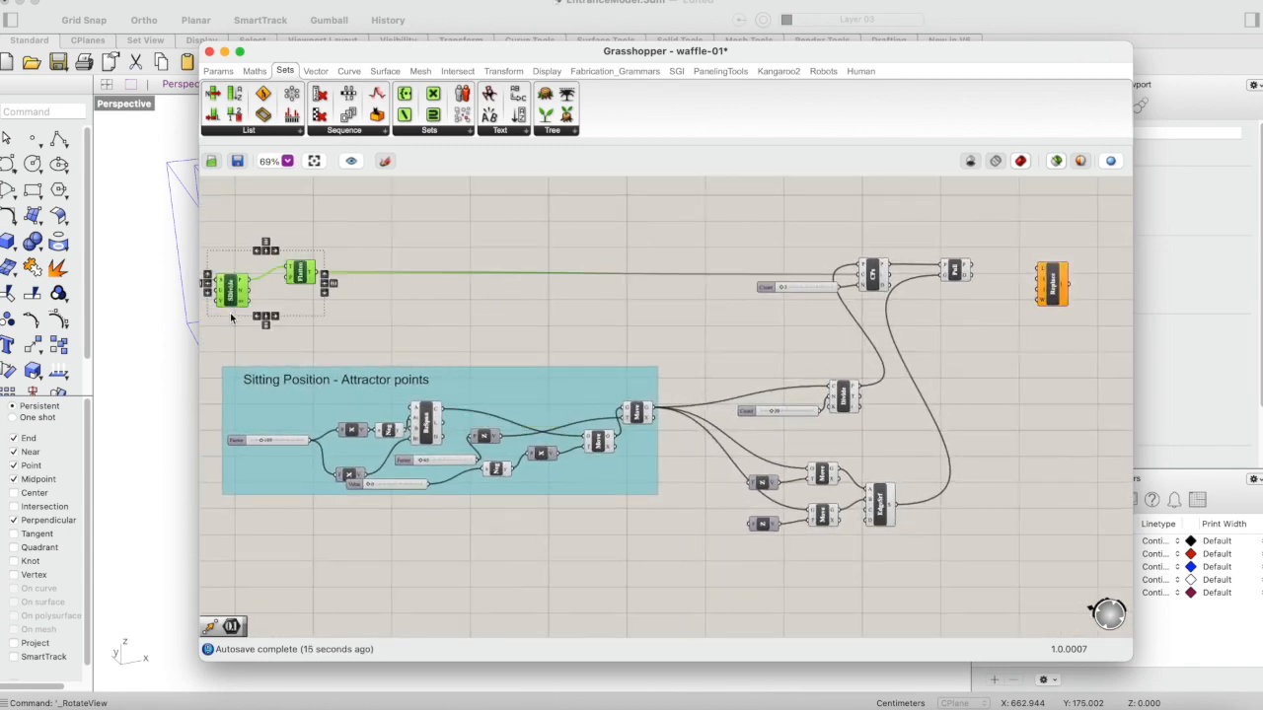
drag(302, 270, 417, 270)
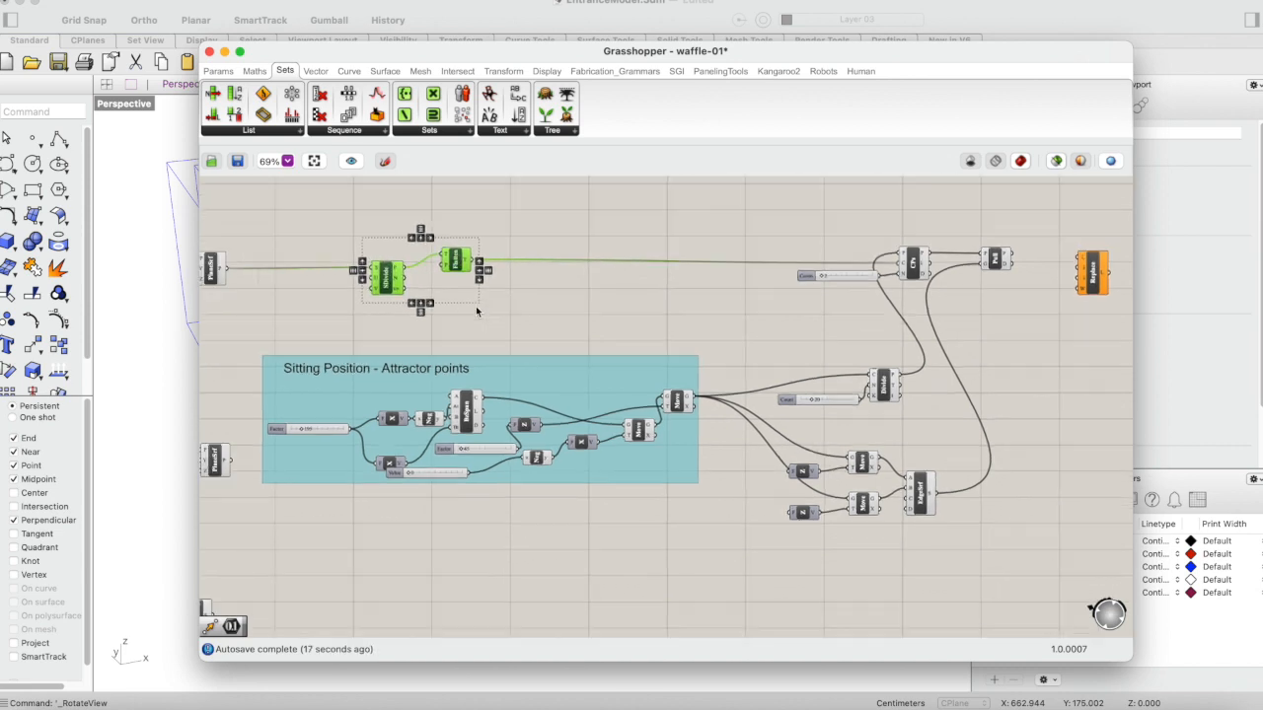
scroll(475, 307, right, 2)
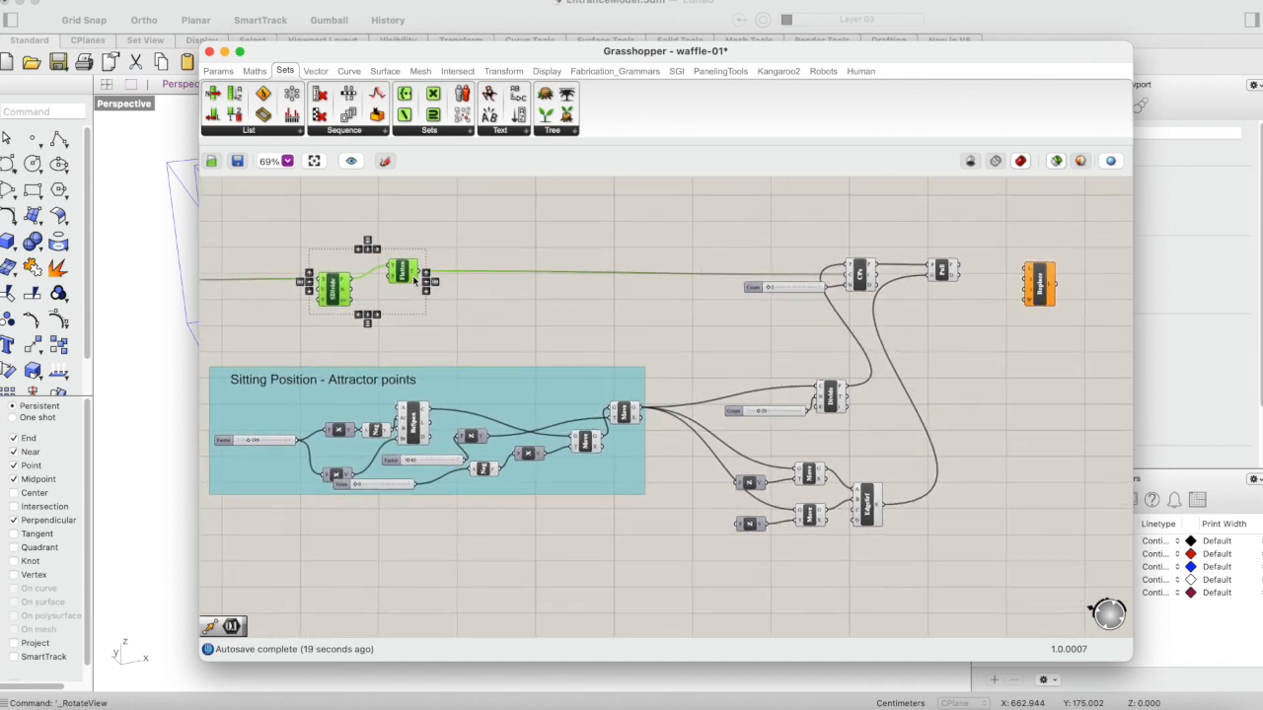
- Connect the flattened surface points to the Replace Items list input and raise the component above Pull Point
mouse_move(413, 278)
click(470, 233)
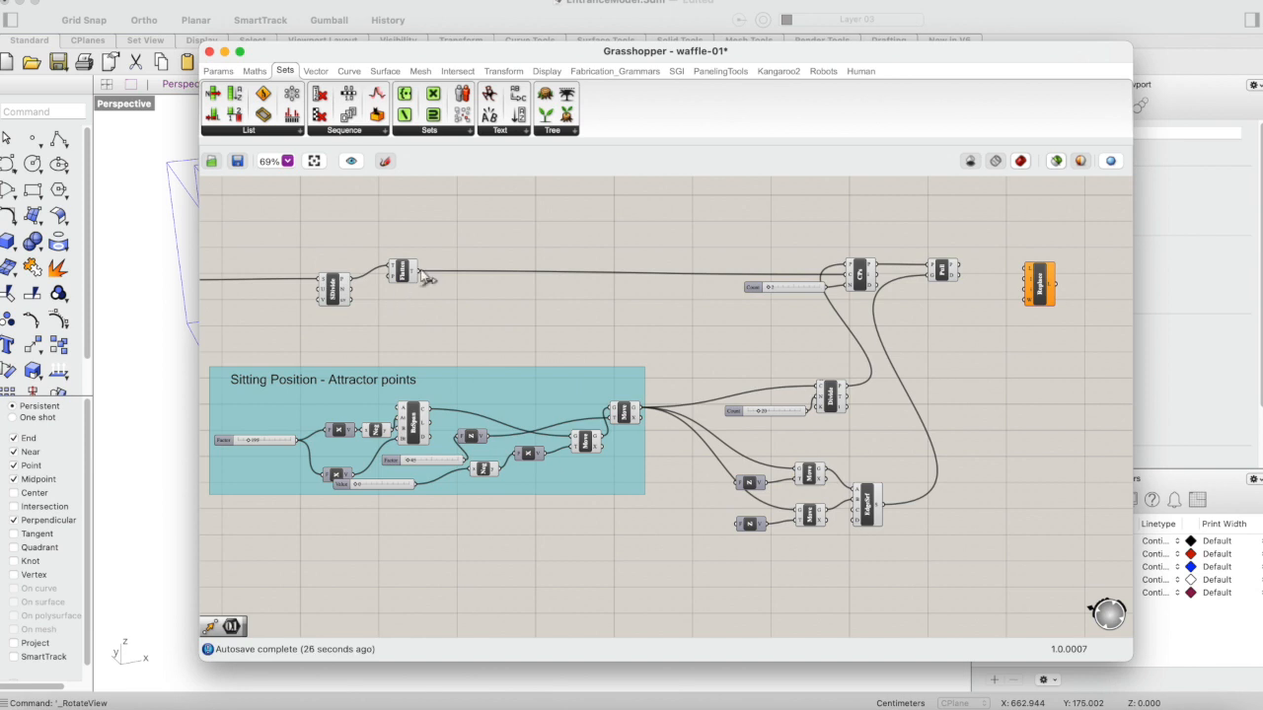
drag(427, 279, 1042, 320)
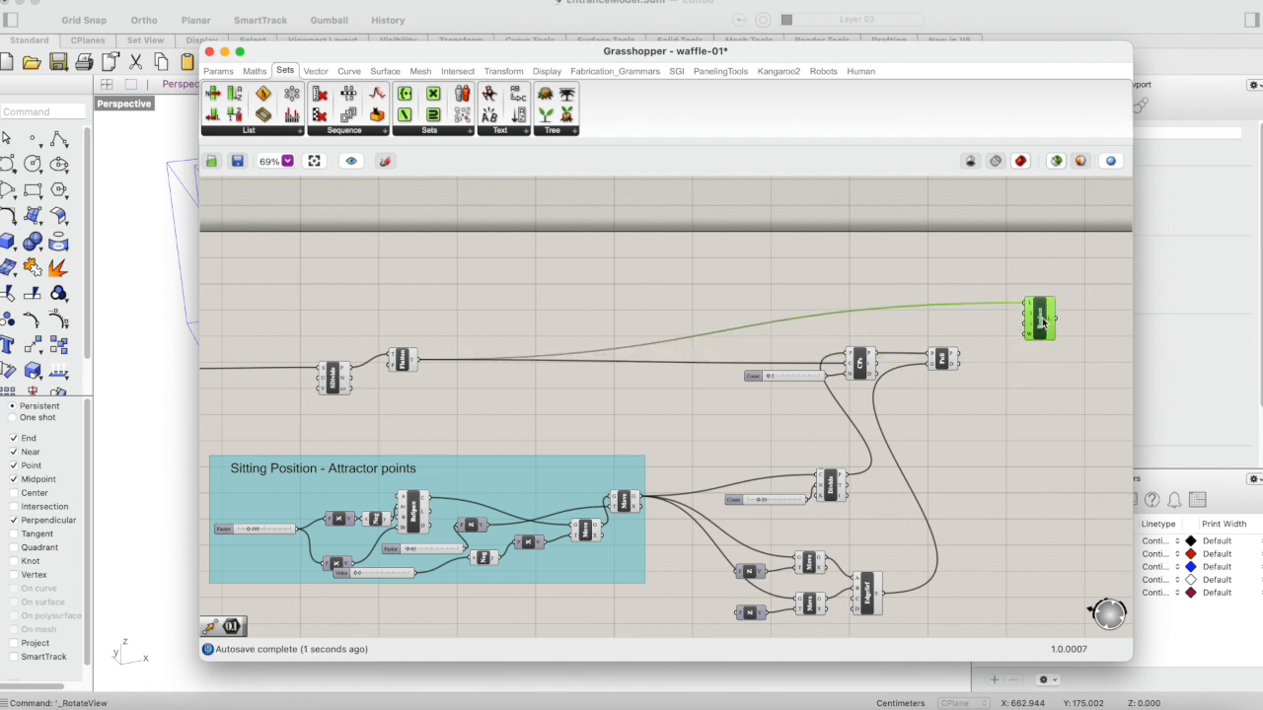
mouse_move(1031, 308)
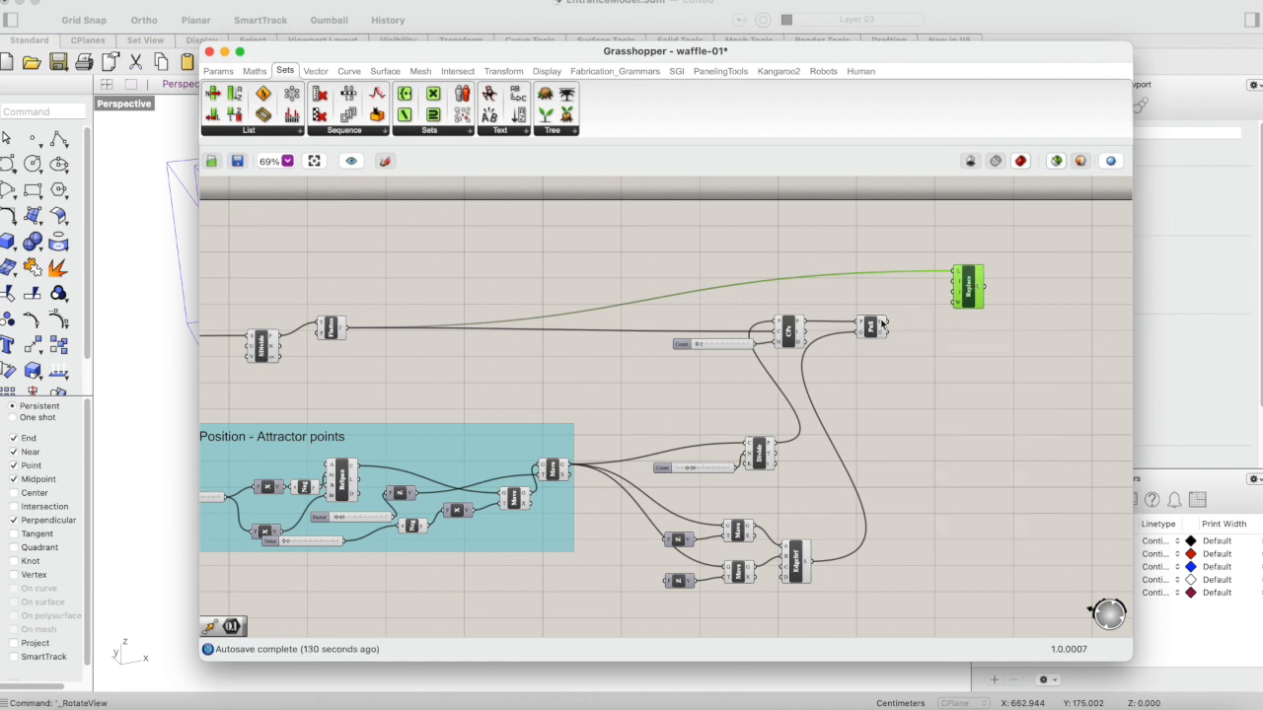
- Attach a Panel to Pull Point's closest-point output and examine how its points are split into branches
mouse_move(882, 325)
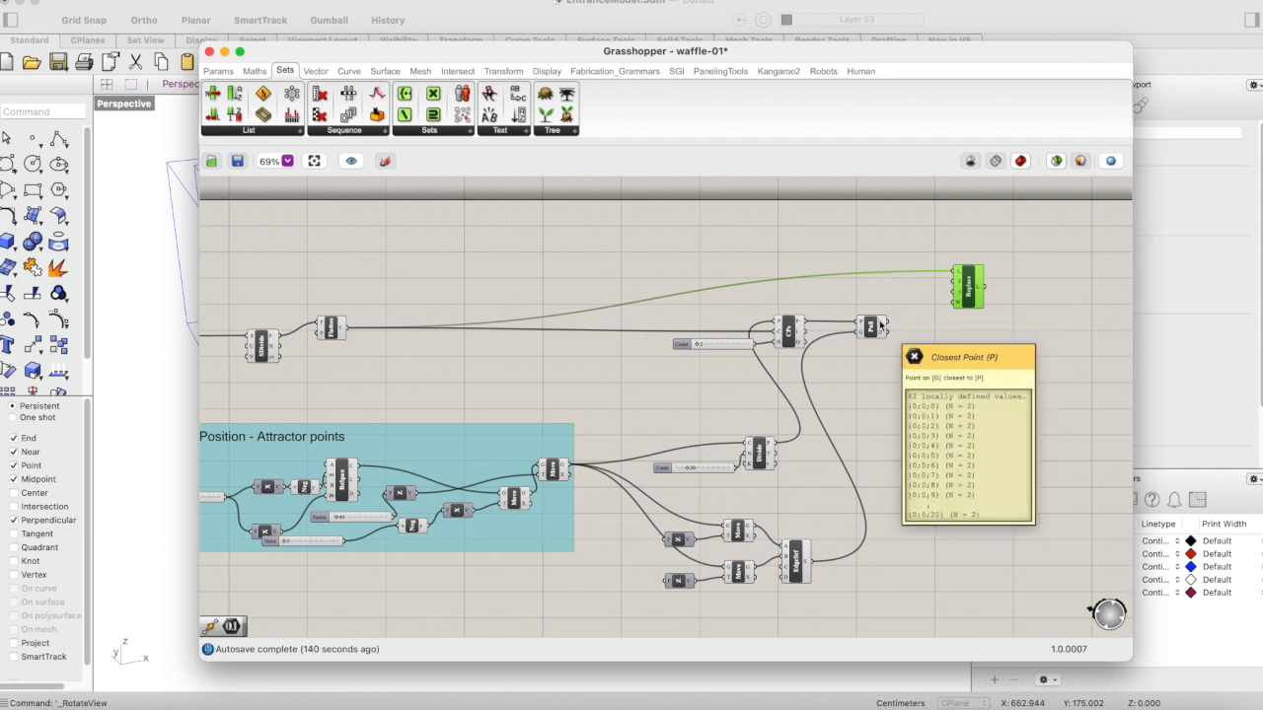
double_click(917, 366)
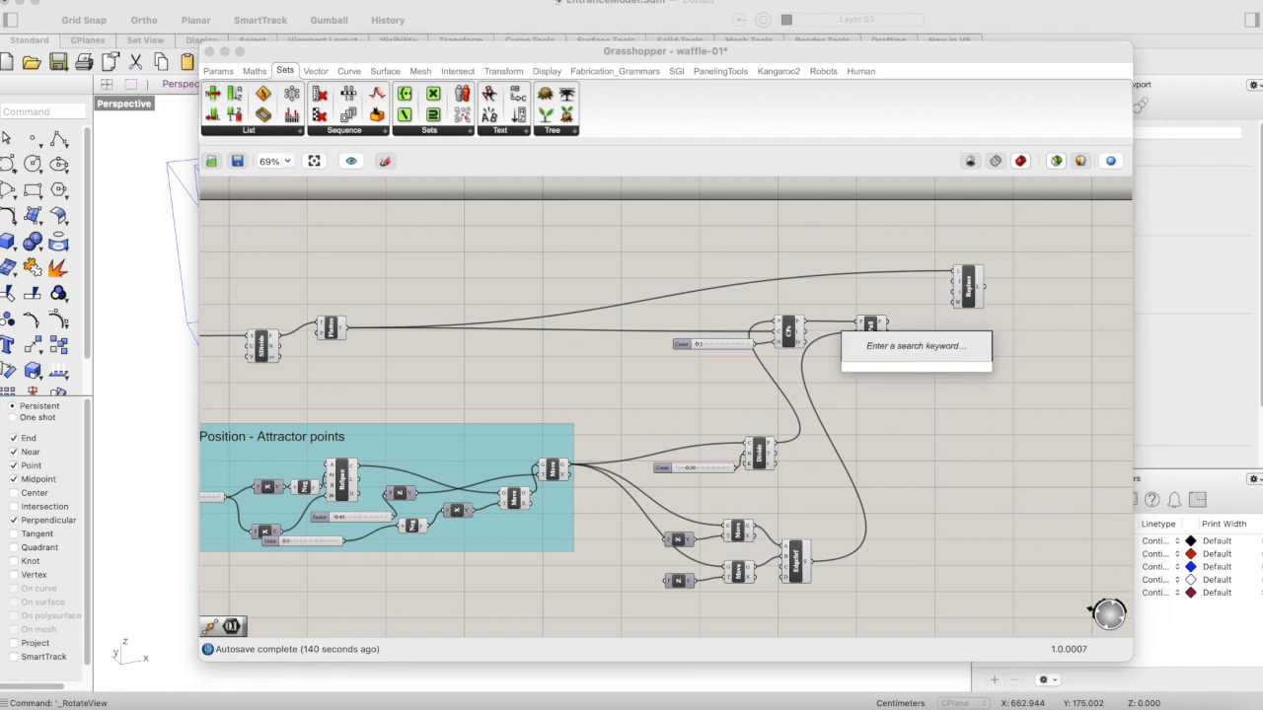
text(panel)
click(905, 356)
drag(916, 356, 970, 356)
drag(886, 327, 964, 523)
scroll(964, 456, right, 3)
scroll(964, 451, up, 4)
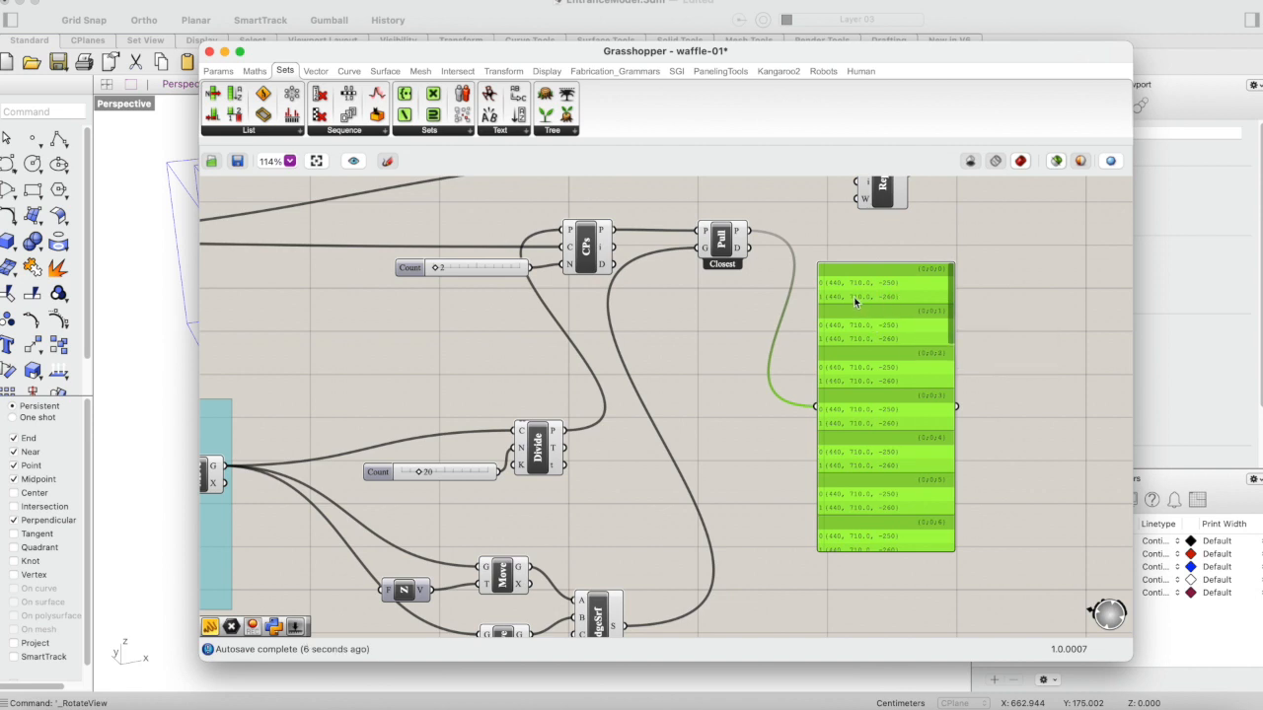
scroll(865, 340, up, 2)
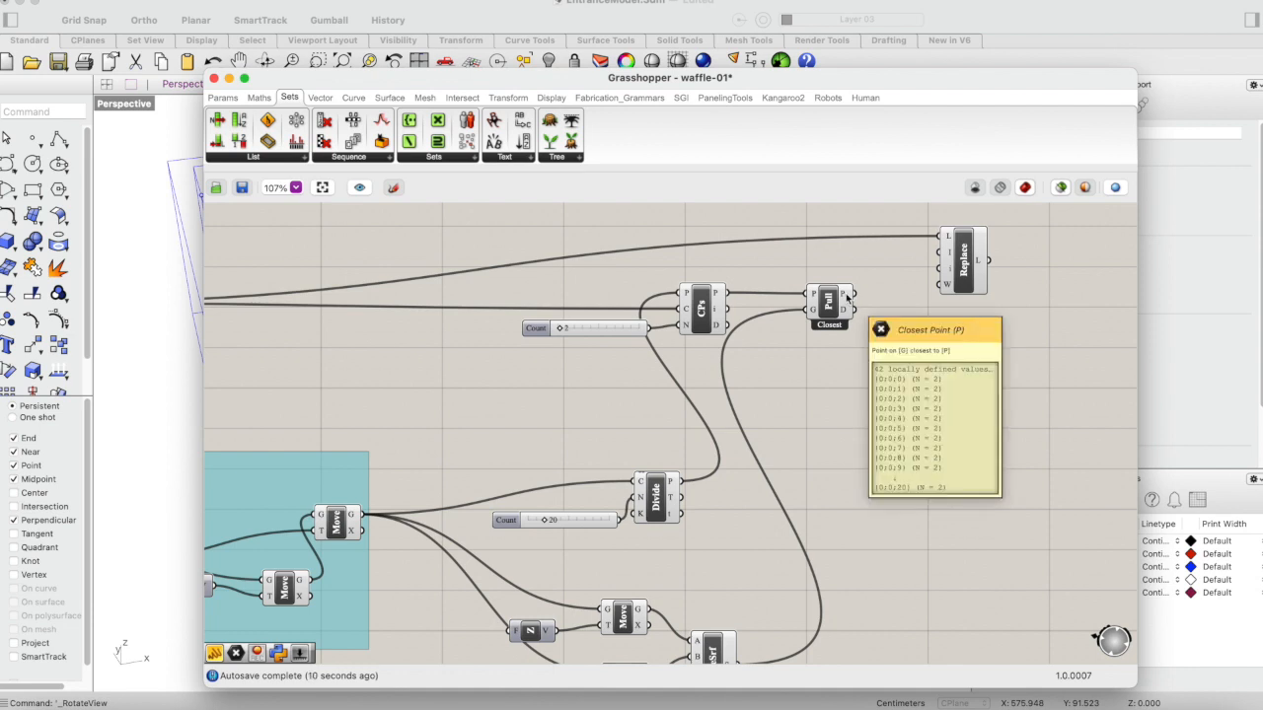
- Flatten Pull Point's closest-point output and feed it into Replace Items as the replacement items
right_click(845, 297)
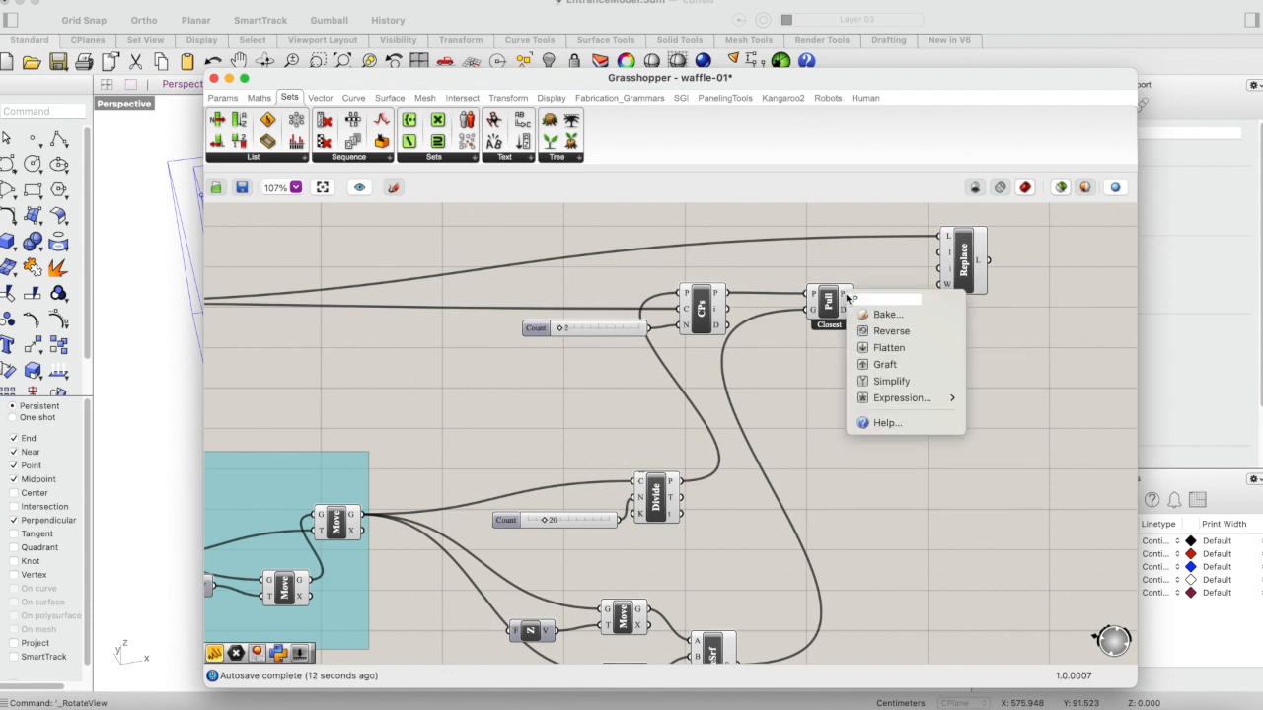
click(898, 348)
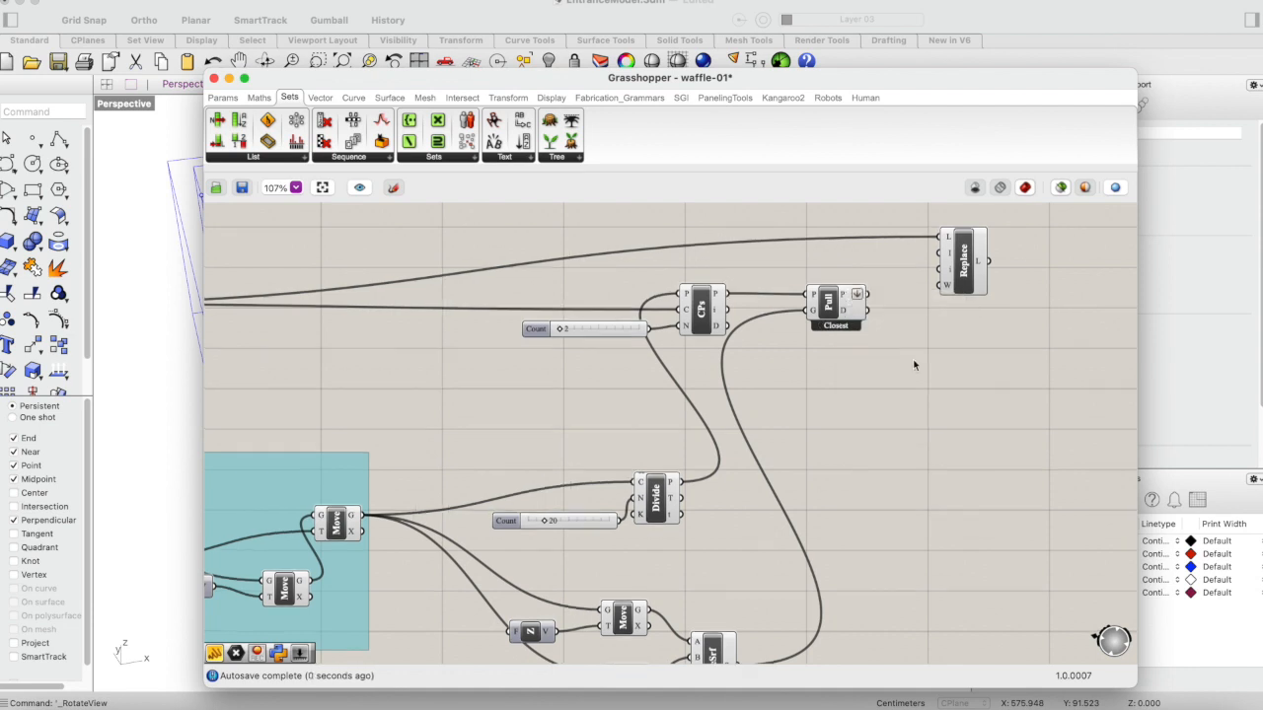
scroll(912, 358, up, 3)
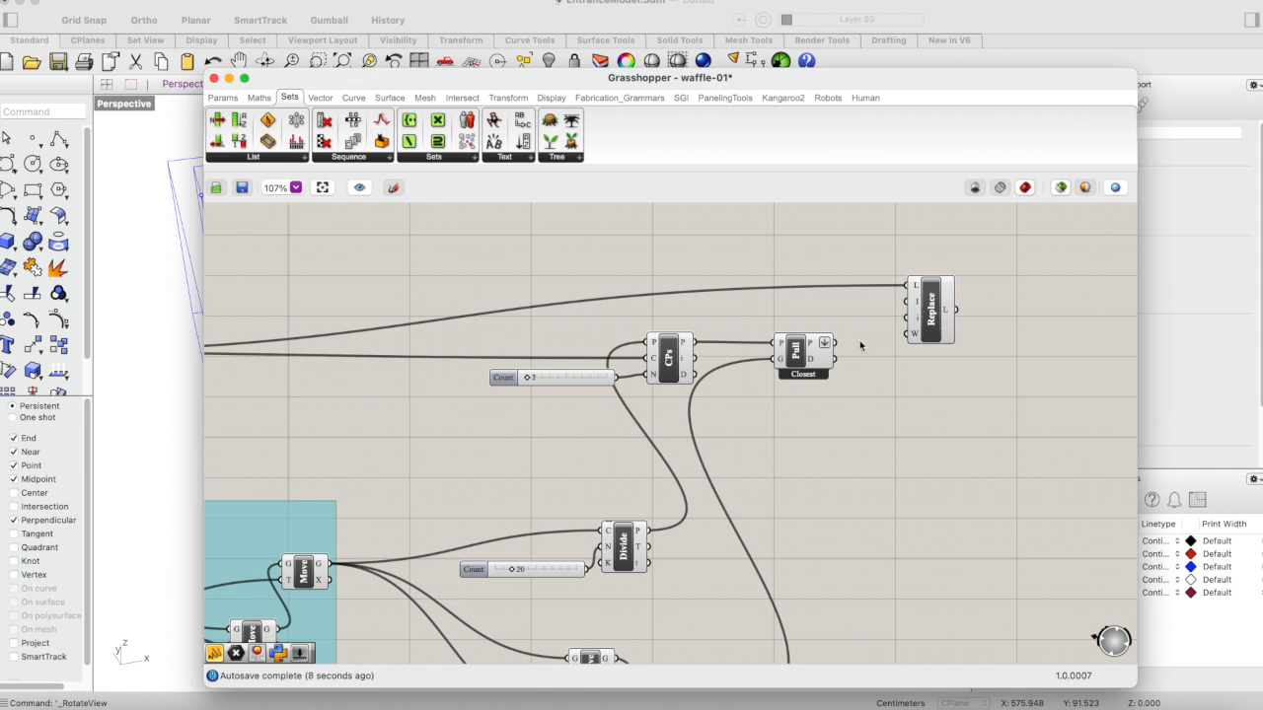
drag(835, 342, 913, 303)
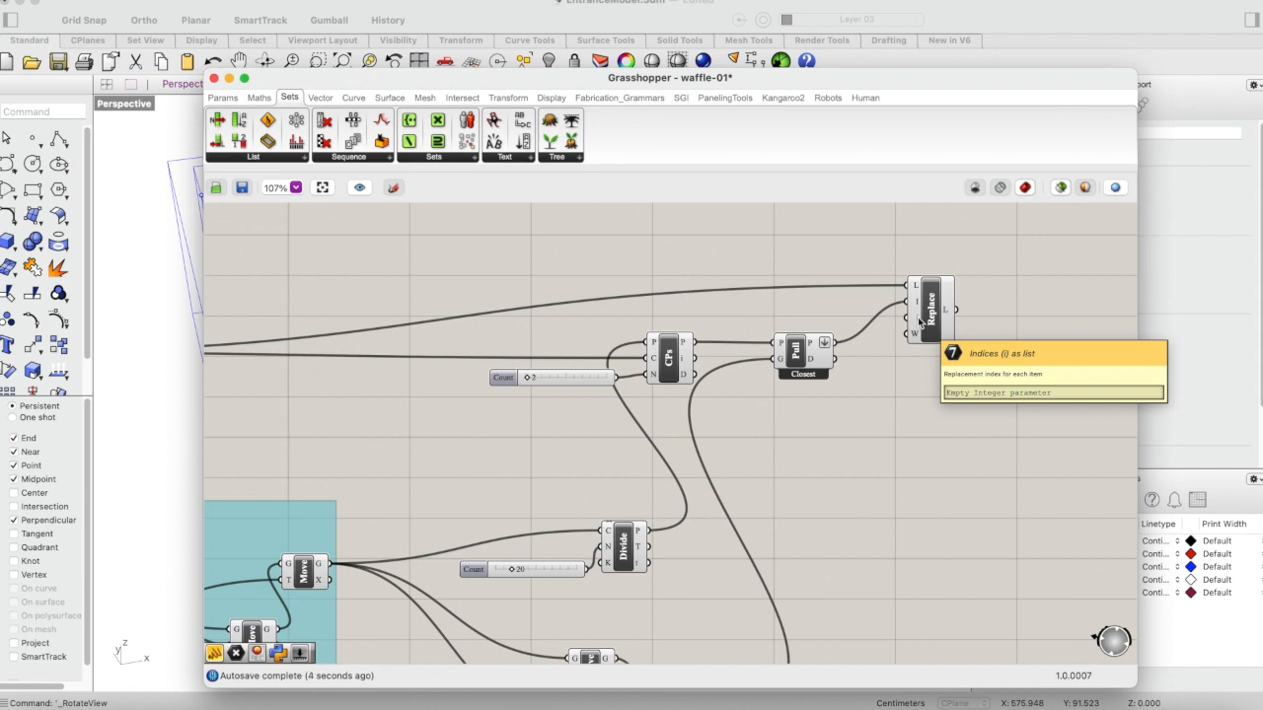
scroll(822, 451, left, 4)
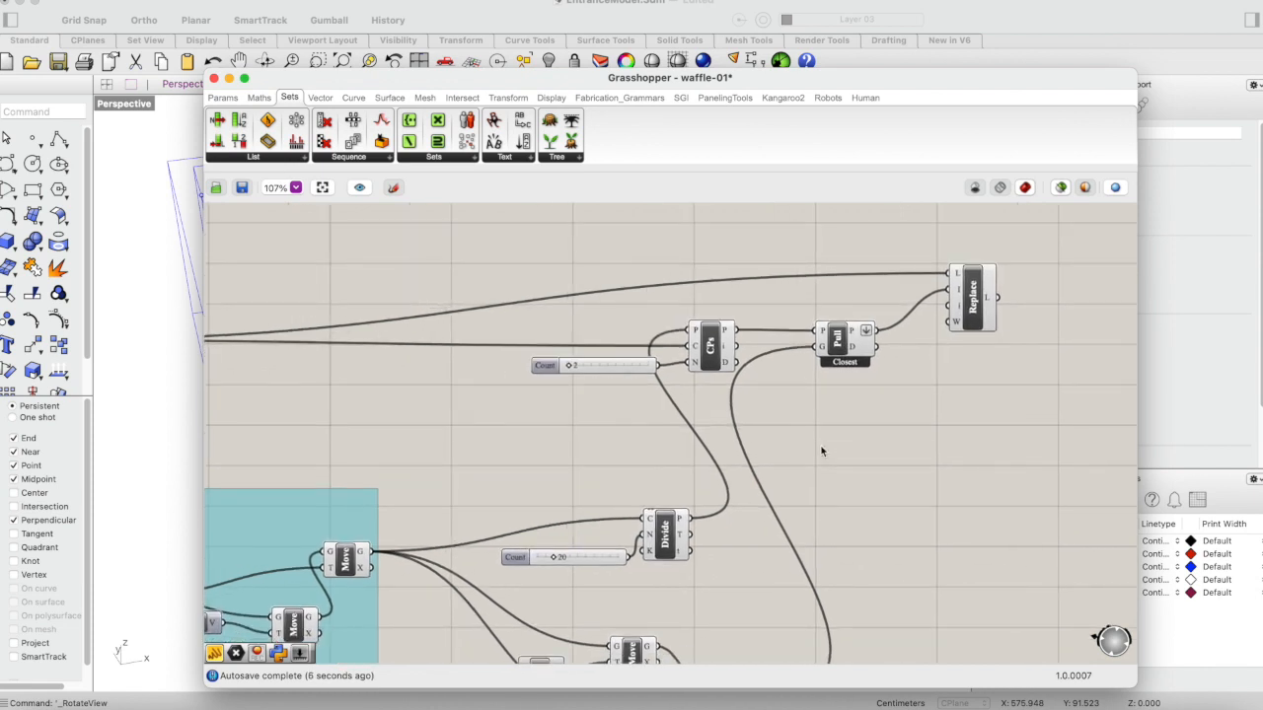
- Flatten the closest-points component's CP Index output and feed it into the Replace Items indices input
mouse_move(723, 345)
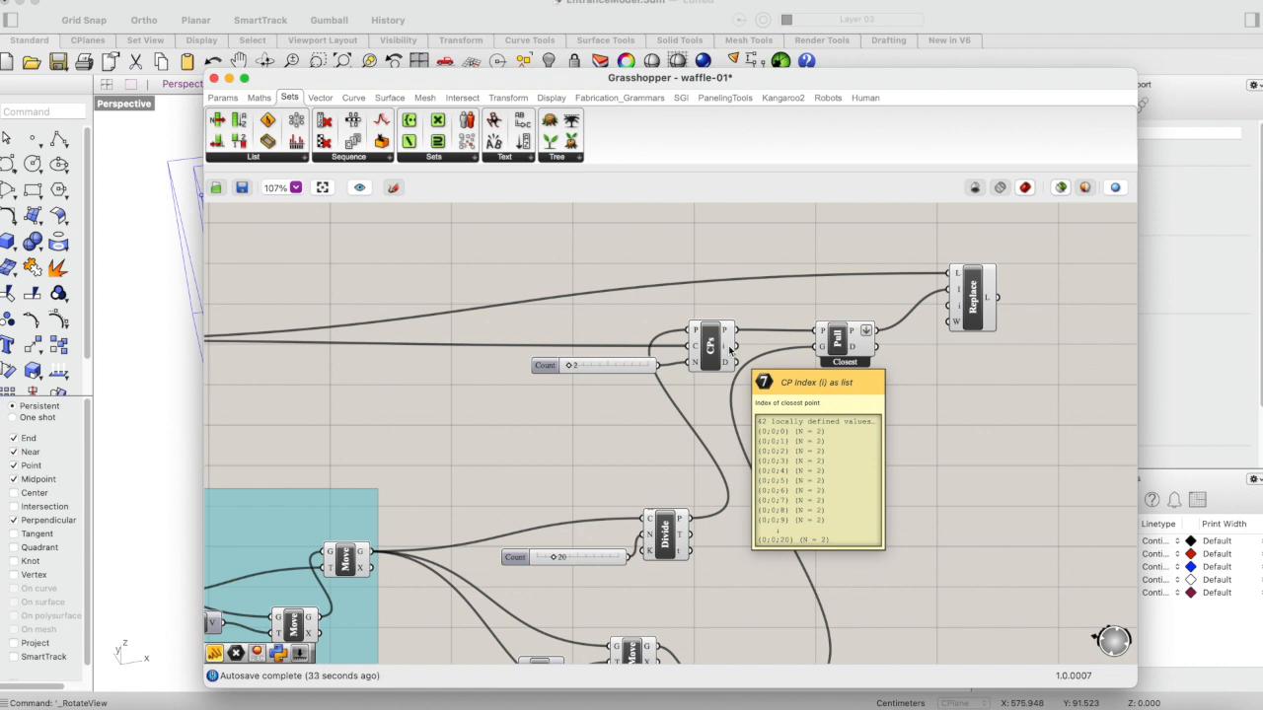
right_click(729, 349)
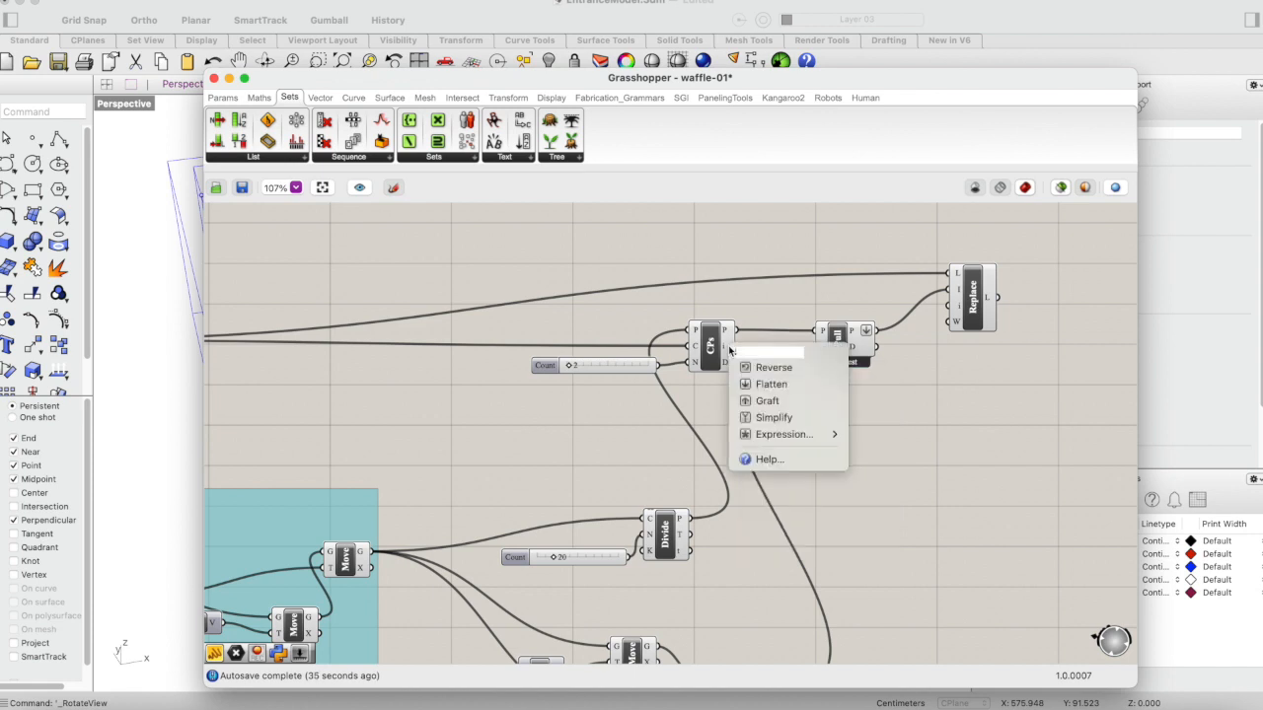
click(770, 383)
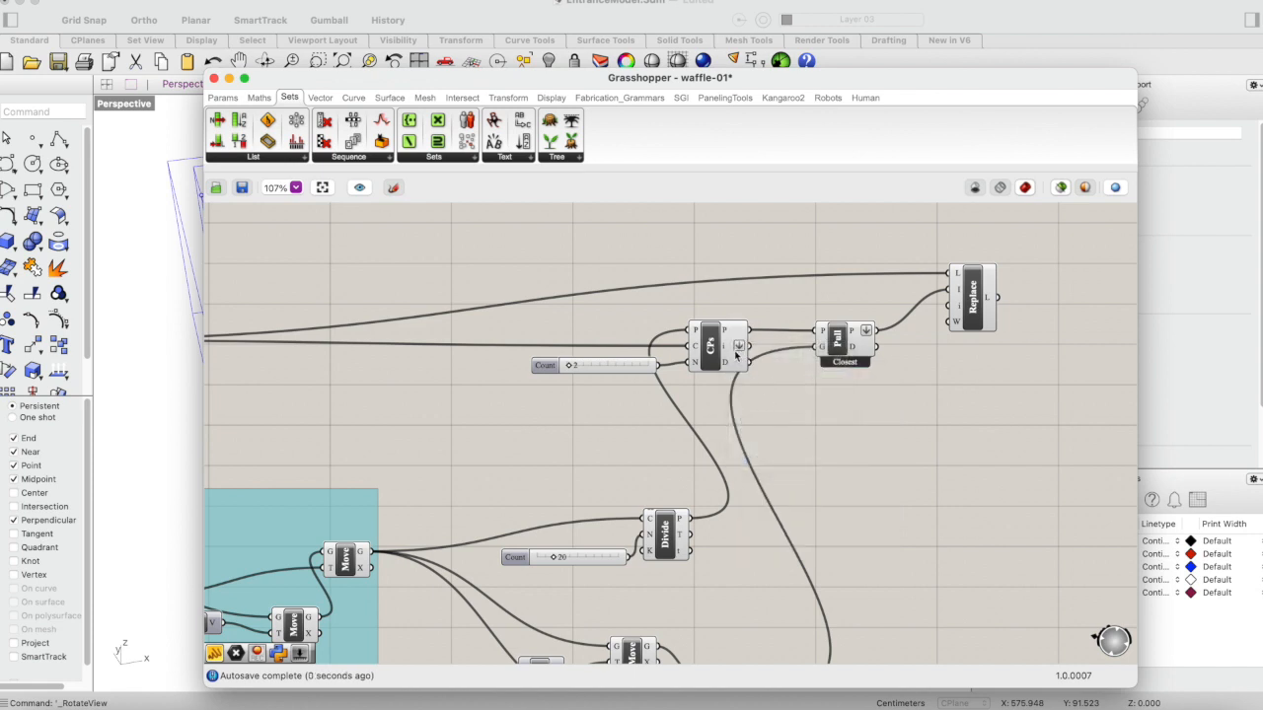
mouse_move(732, 348)
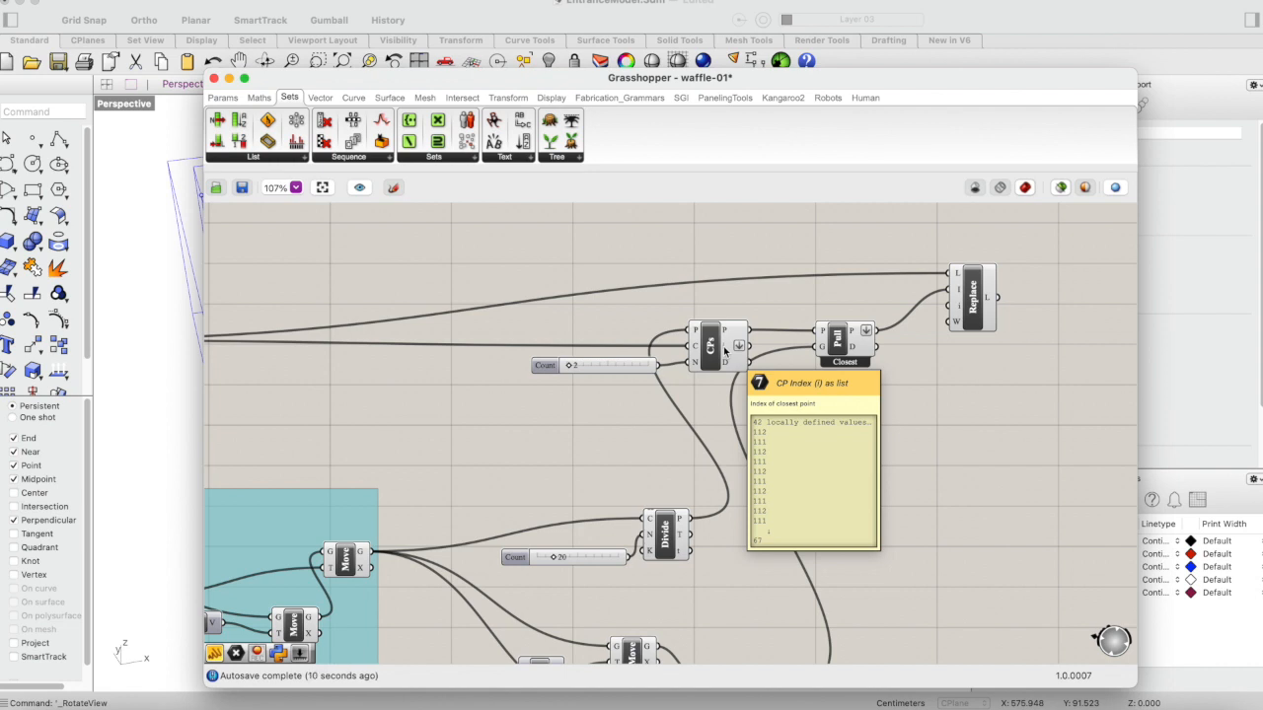
scroll(854, 411, right, 1)
drag(714, 351, 918, 325)
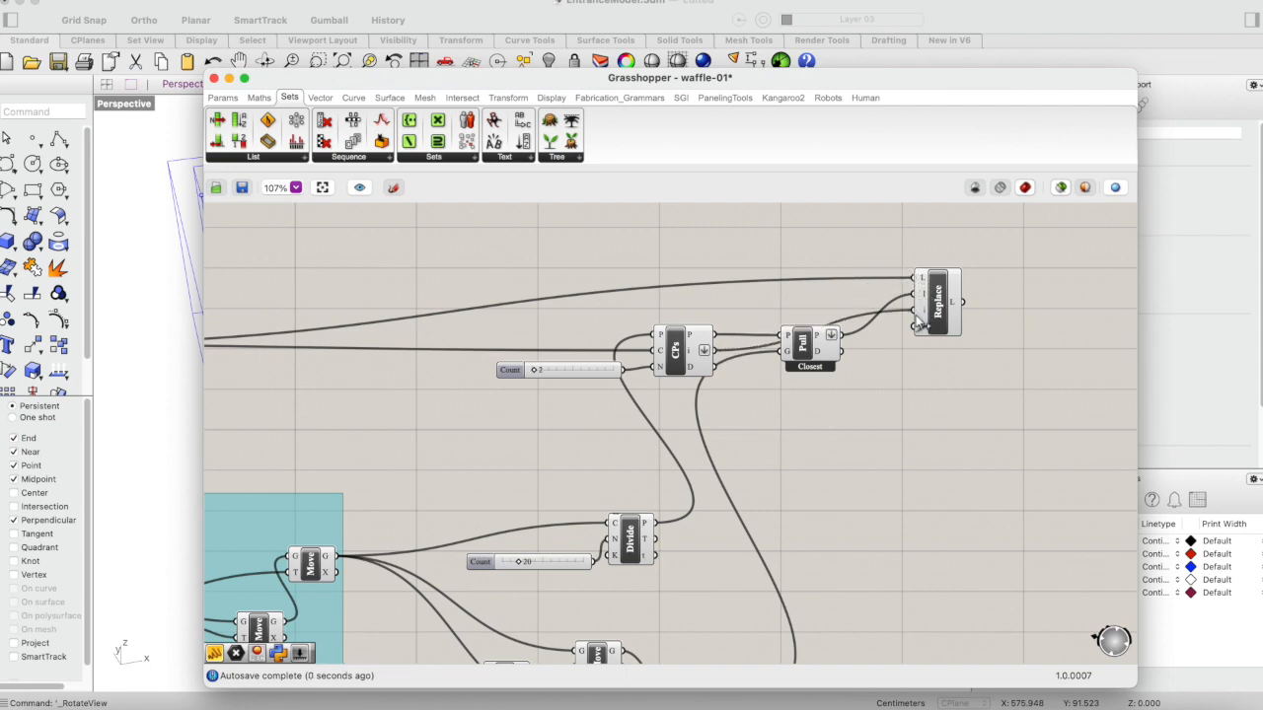
- Compare the Replace Items points with the original closest points in the Perspective view, examining the wall grid from another angle
click(944, 309)
scroll(942, 309, down, 5)
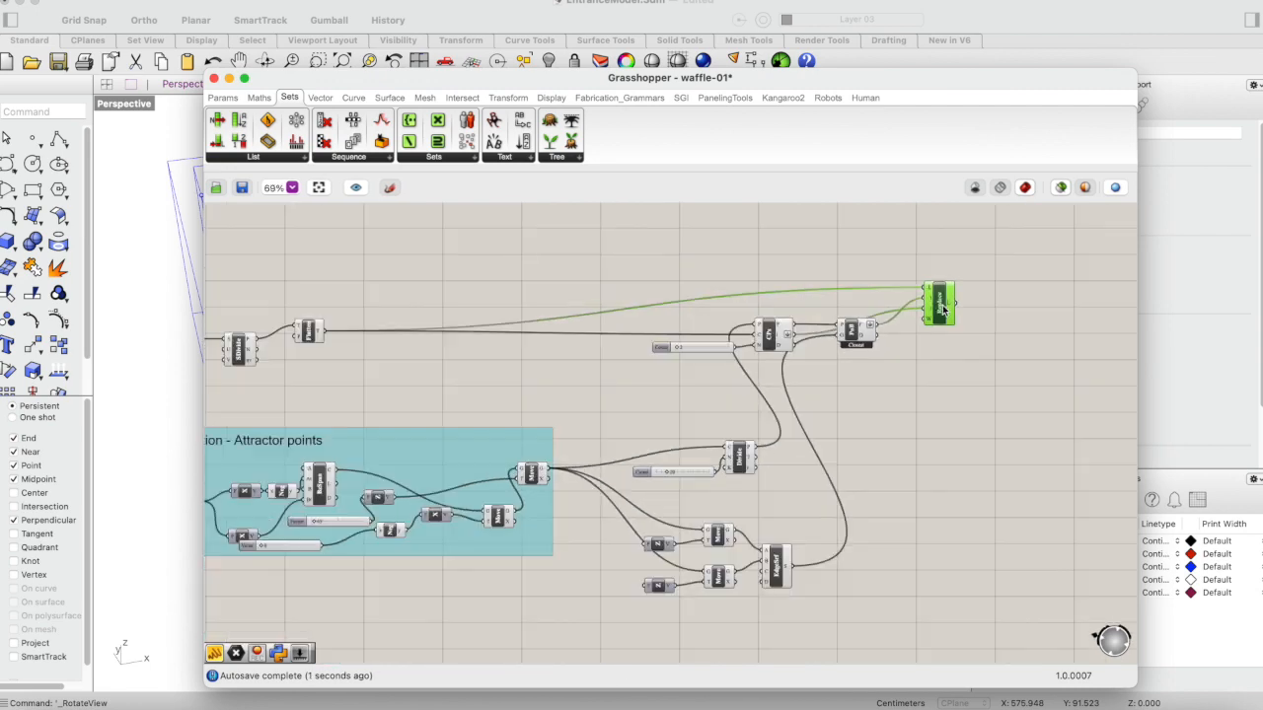
scroll(927, 276, up, 4)
drag(606, 83, 1022, 78)
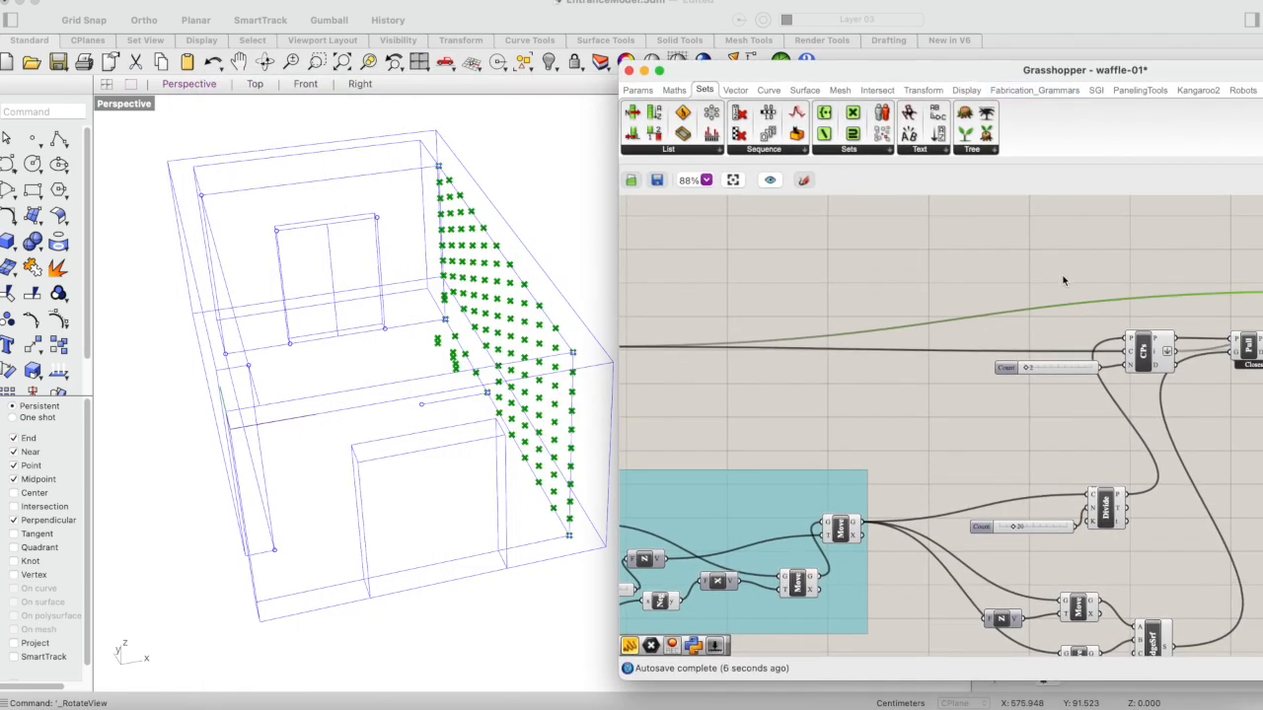
click(1142, 351)
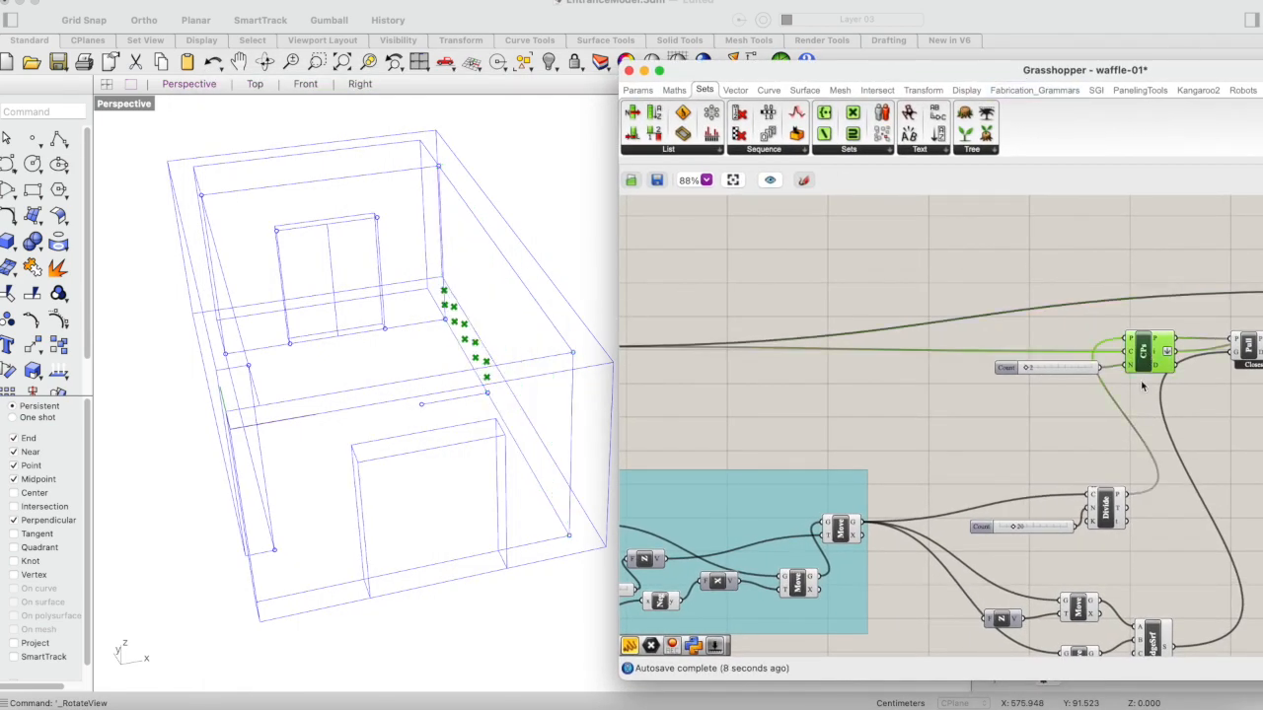
scroll(1142, 385, right, 5)
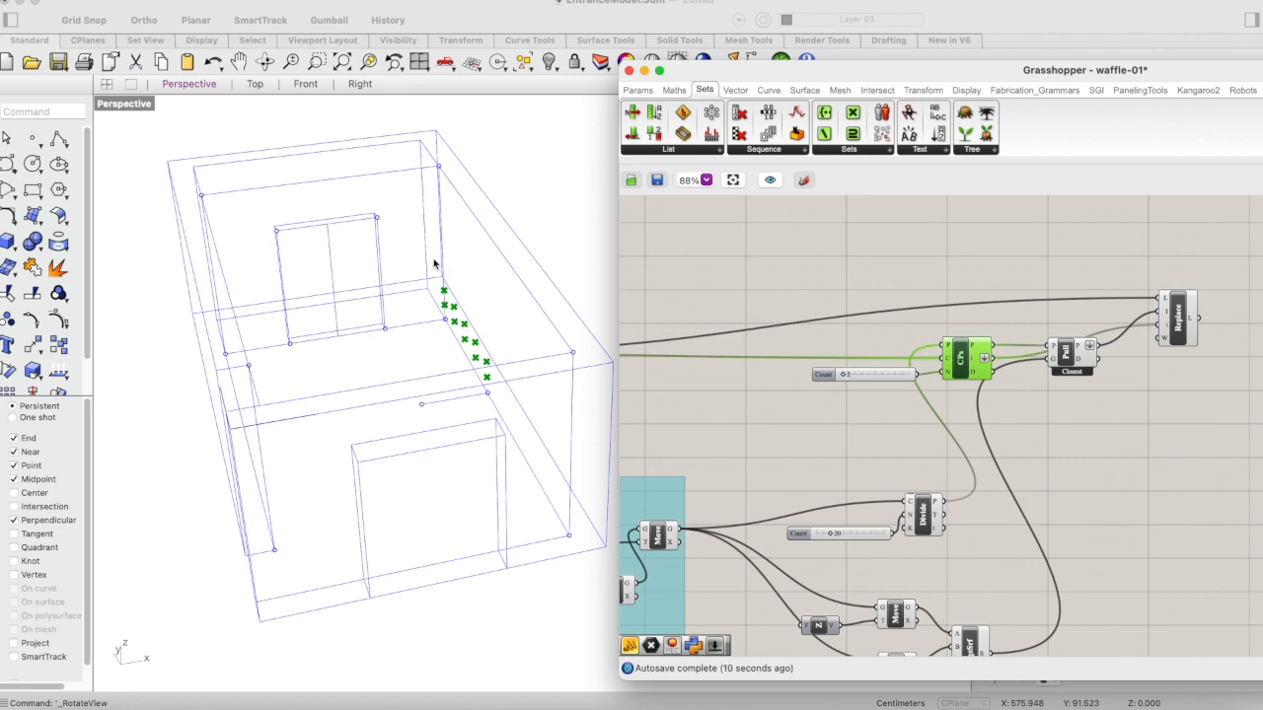
click(1179, 325)
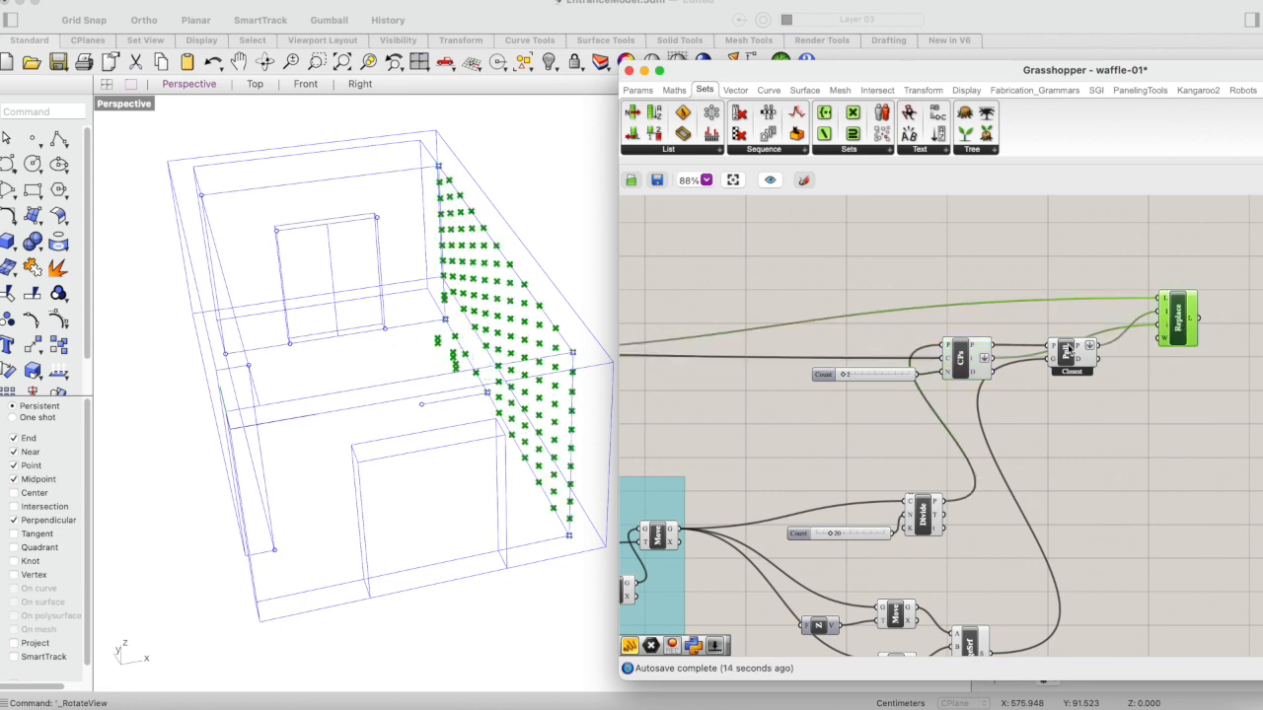
scroll(1157, 371, right, 3)
scroll(1157, 371, down, 3)
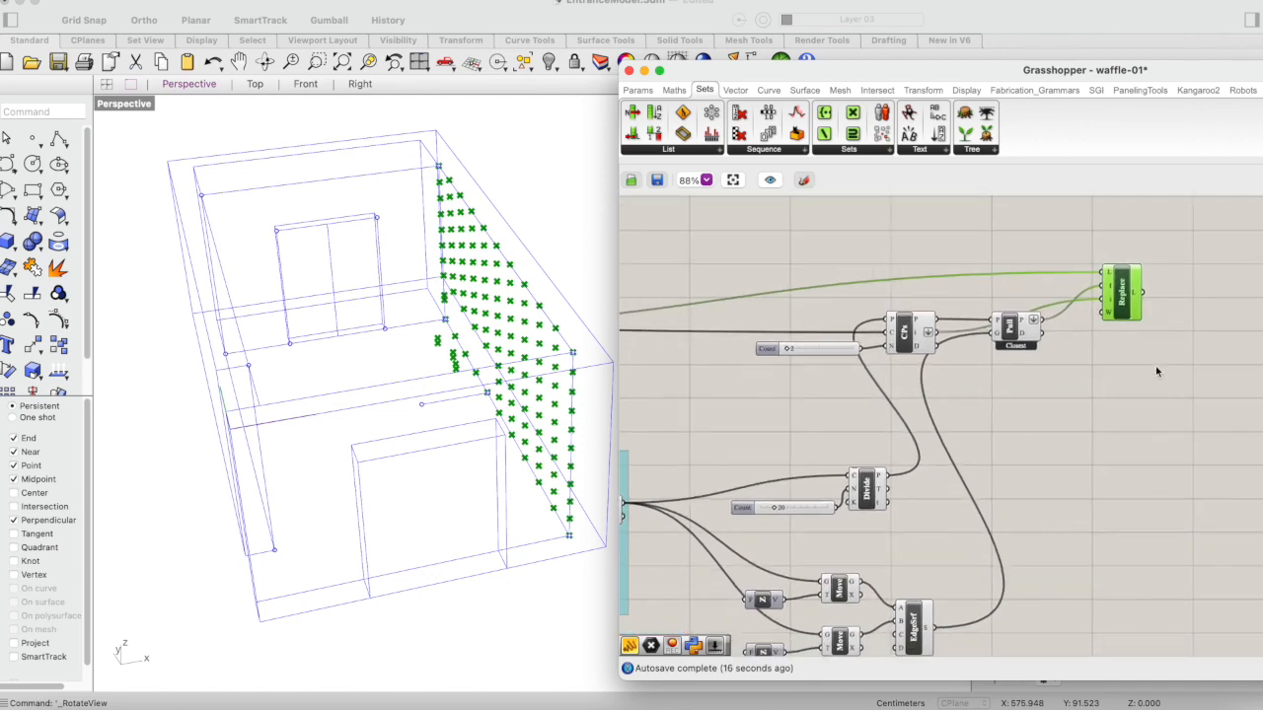
click(264, 62)
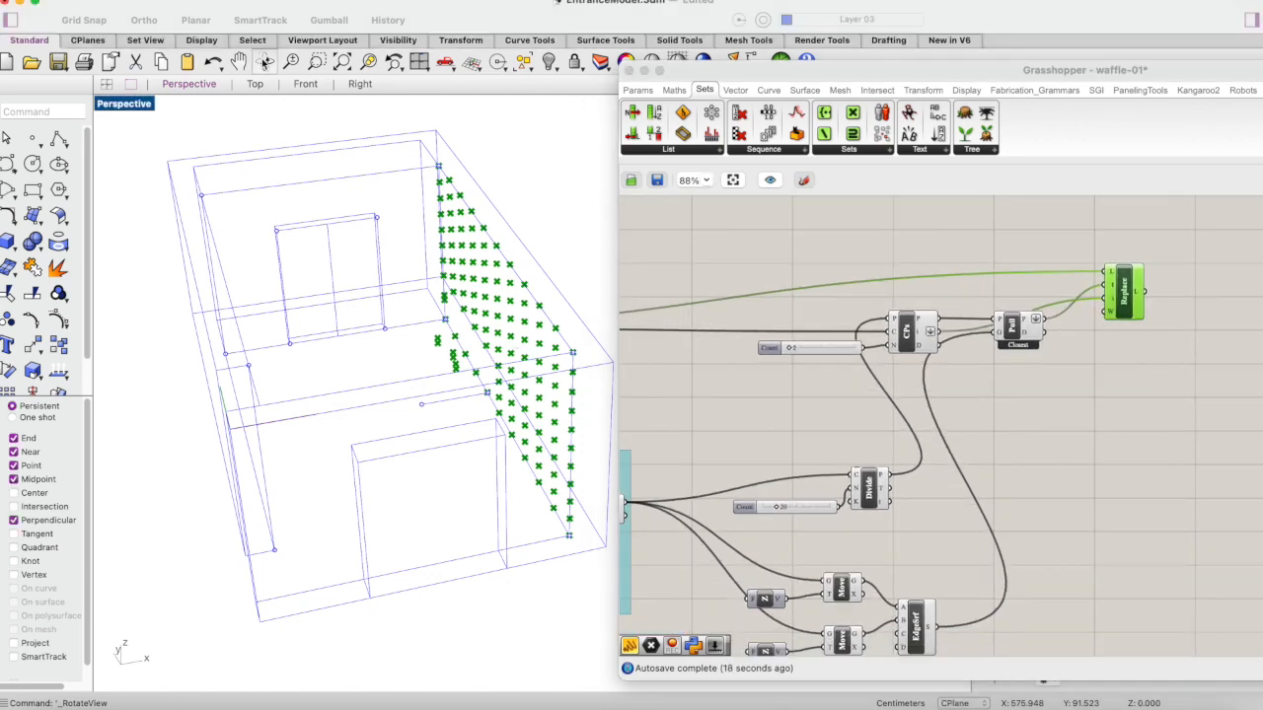
mouse_move(494, 328)
mouse_down()
mouse_move(421, 290)
mouse_move(470, 315)
mouse_move(454, 291)
mouse_move(485, 315)
mouse_up()
drag(481, 317, 553, 314)
scroll(993, 411, right, 5)
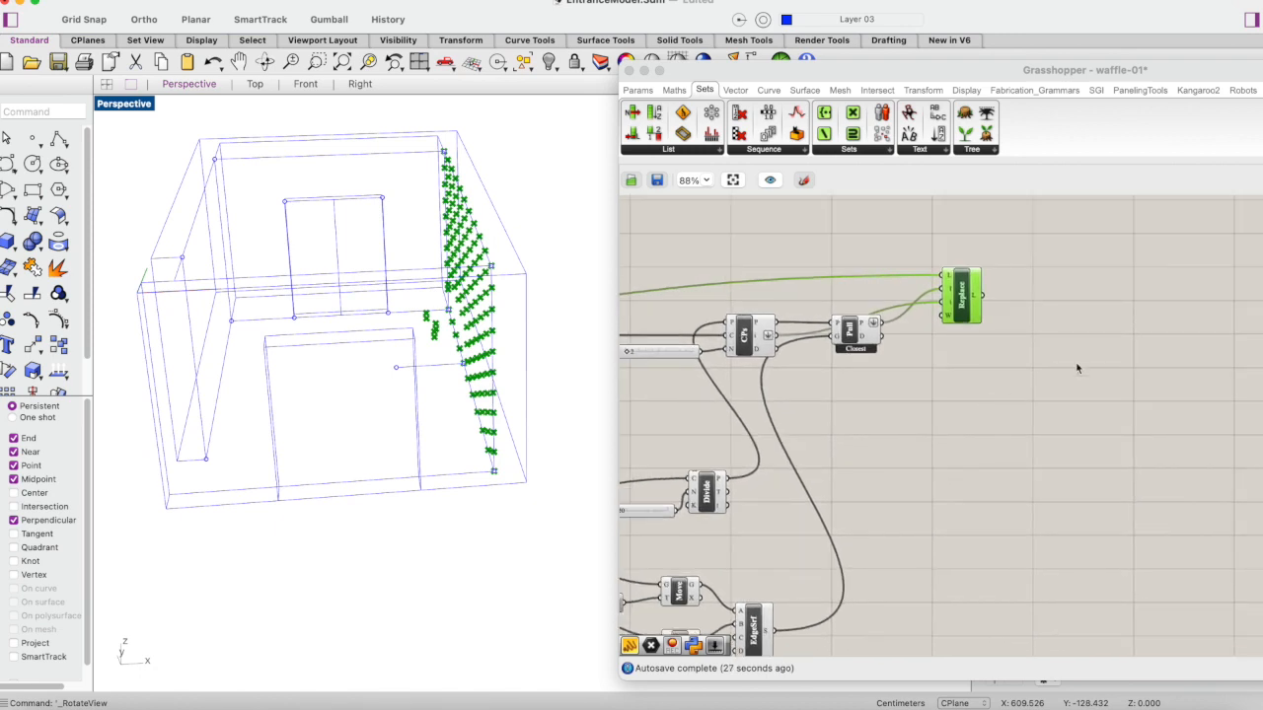
- Add a Surface From Points component and feed the Replace Items output into its points input
double_click(1053, 292)
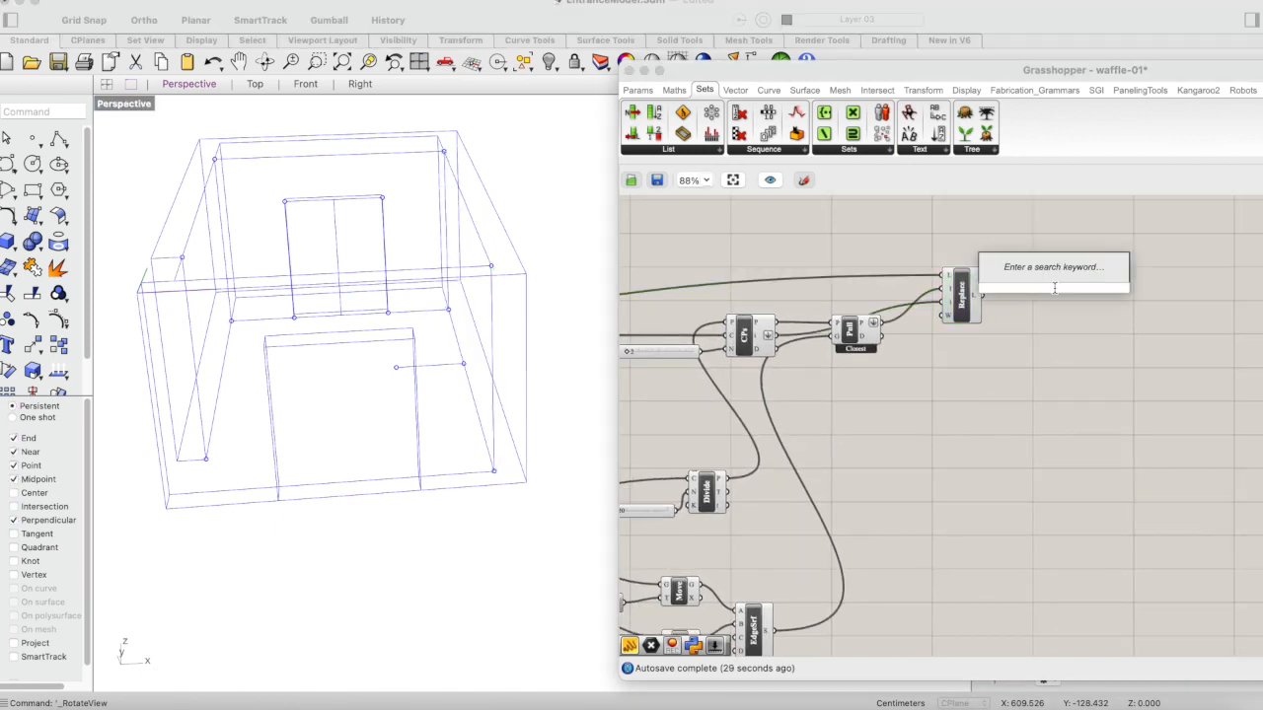
text(surface)
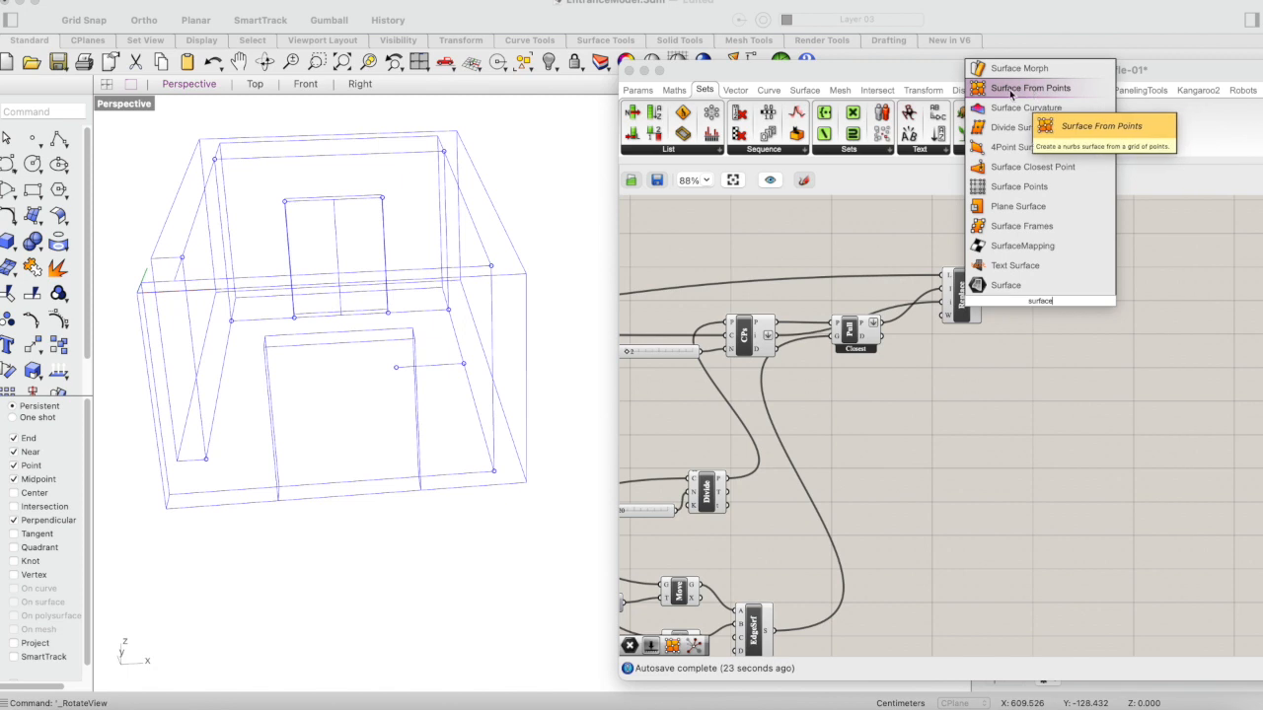
click(1023, 89)
drag(980, 295, 1048, 293)
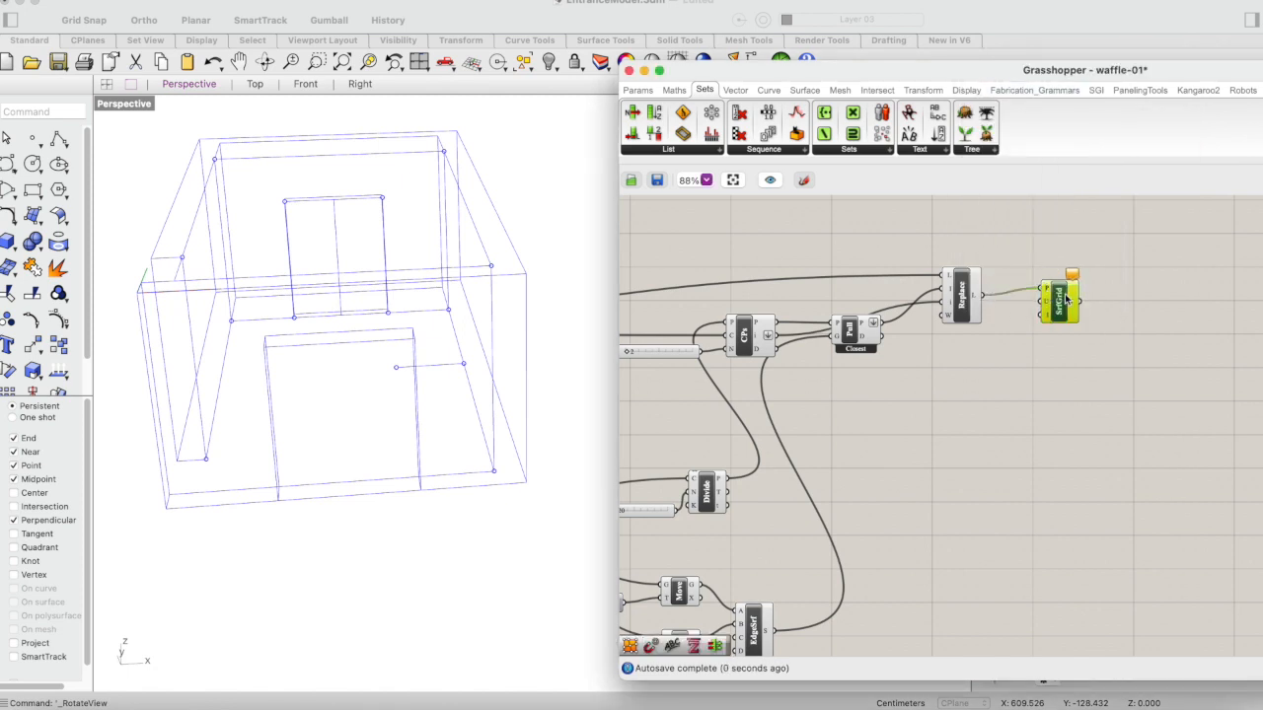
- Trace back to the wall's Divide Surface component and examine its U count and the branches of its points and normals
click(957, 299)
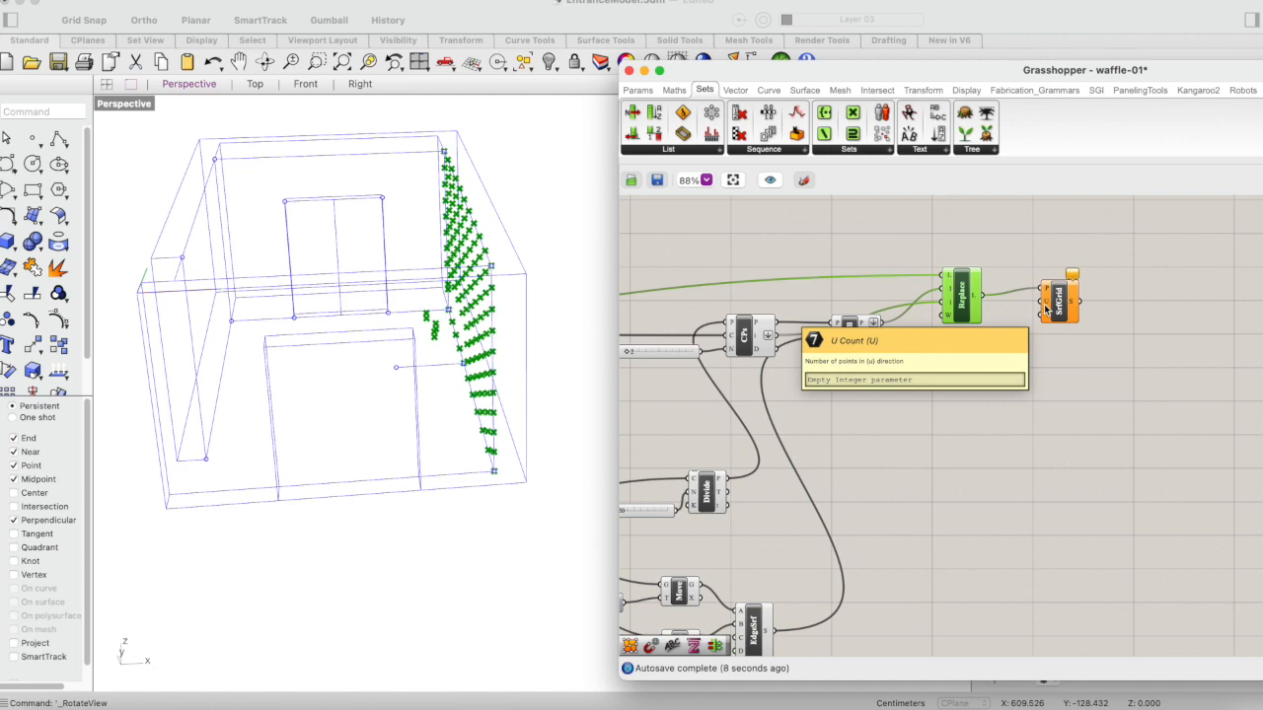
scroll(967, 337, down, 3)
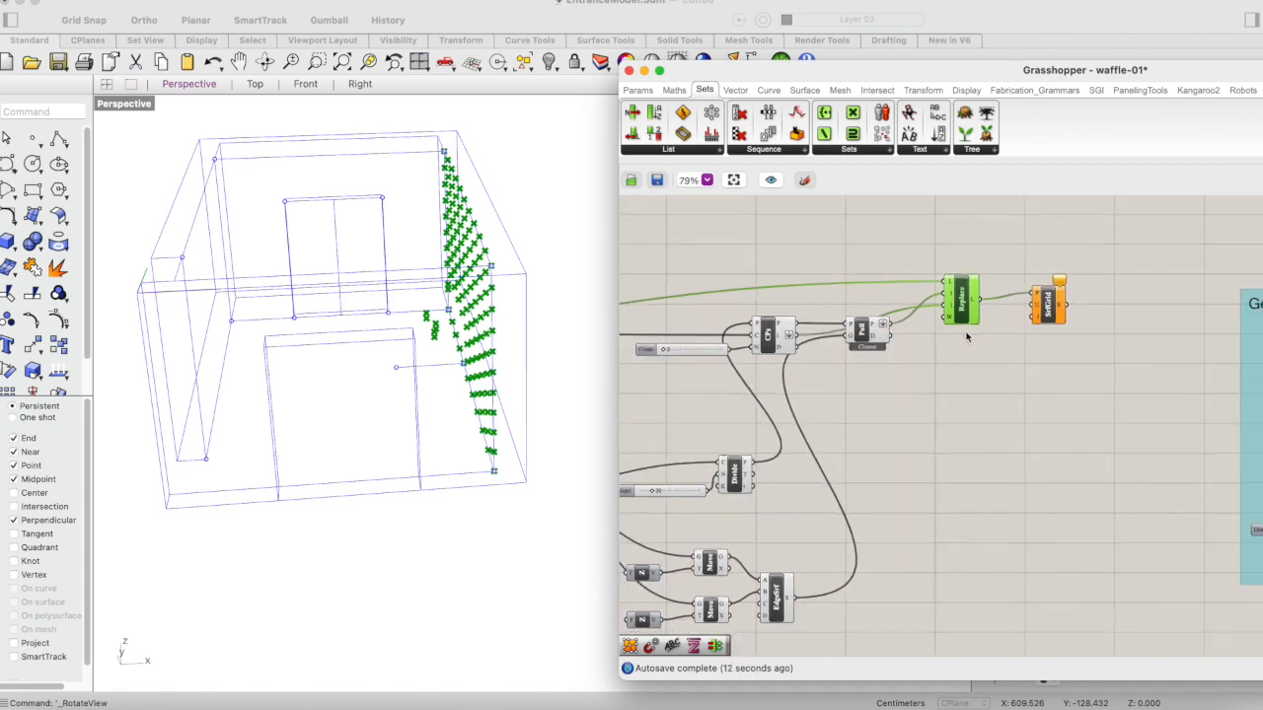
scroll(969, 336, left, 10)
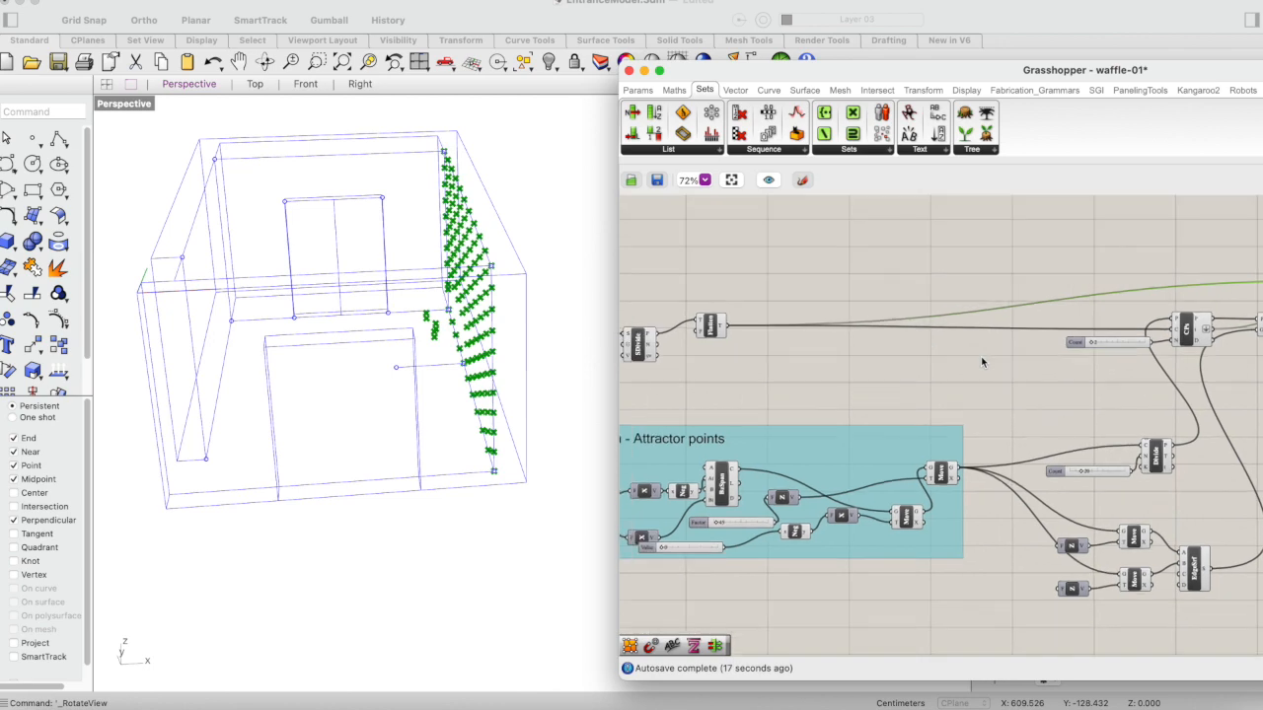
scroll(981, 362, left, 8)
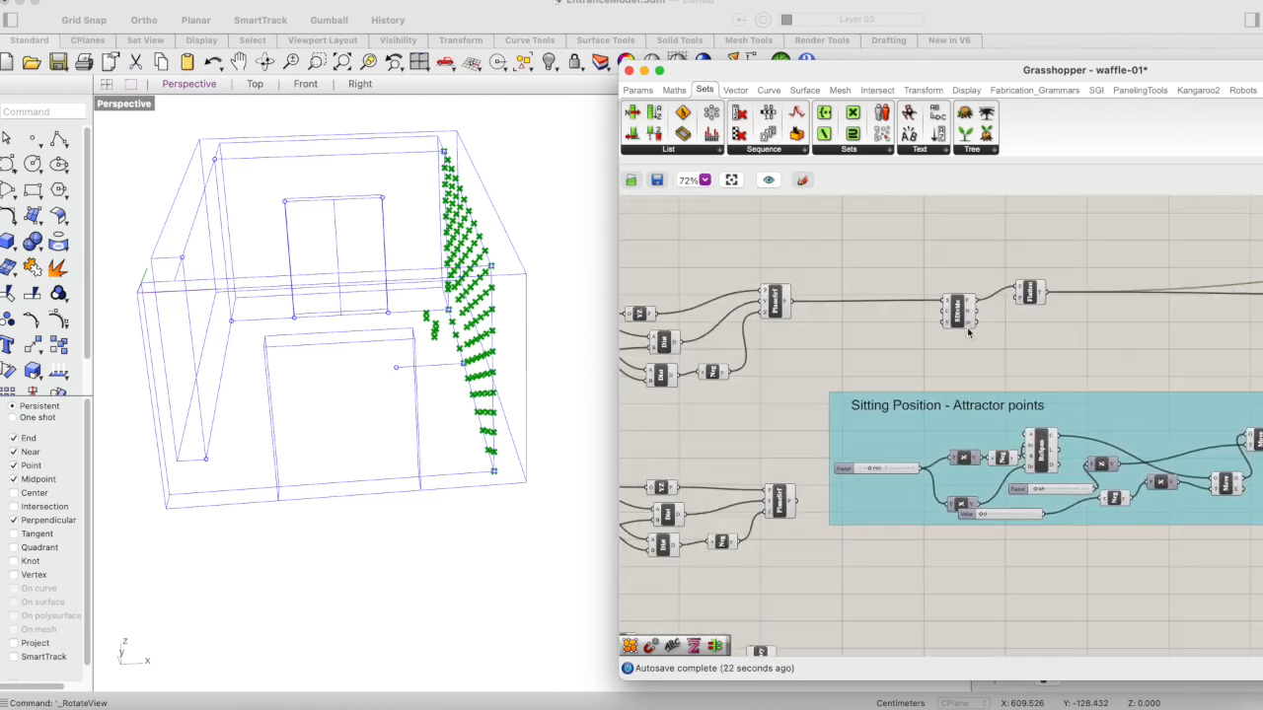
mouse_move(950, 316)
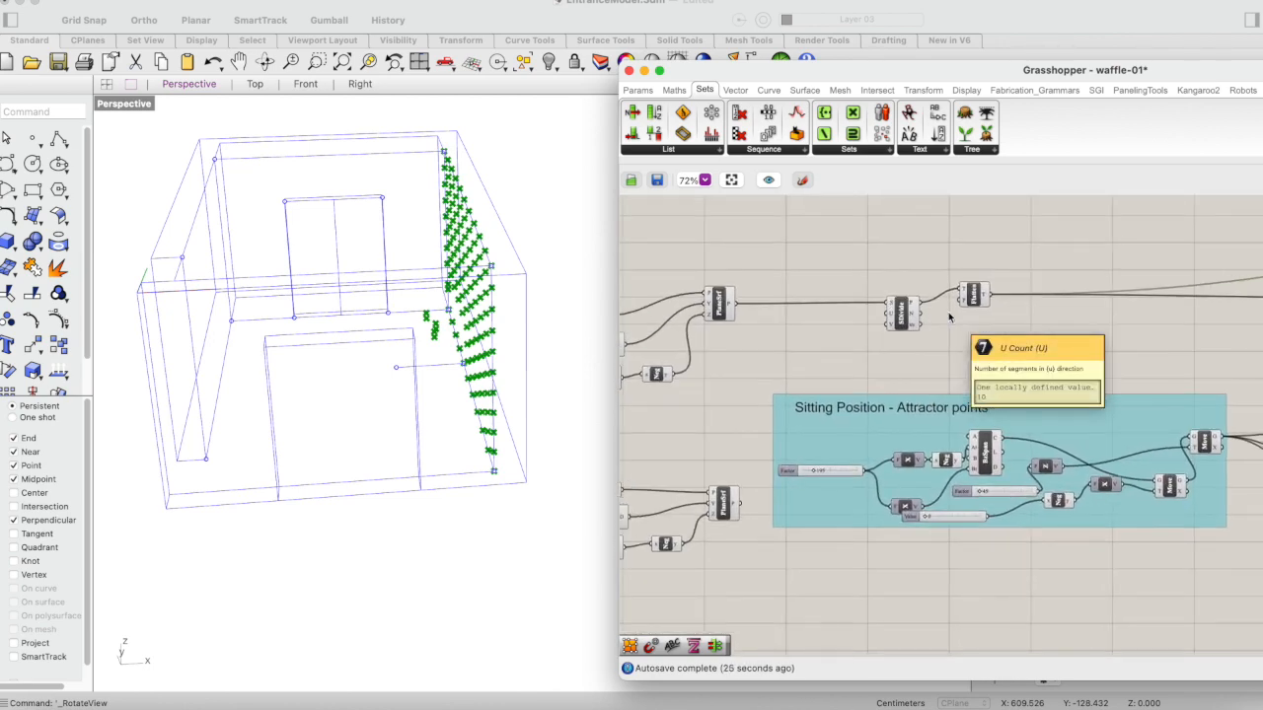
scroll(952, 305, up, 3)
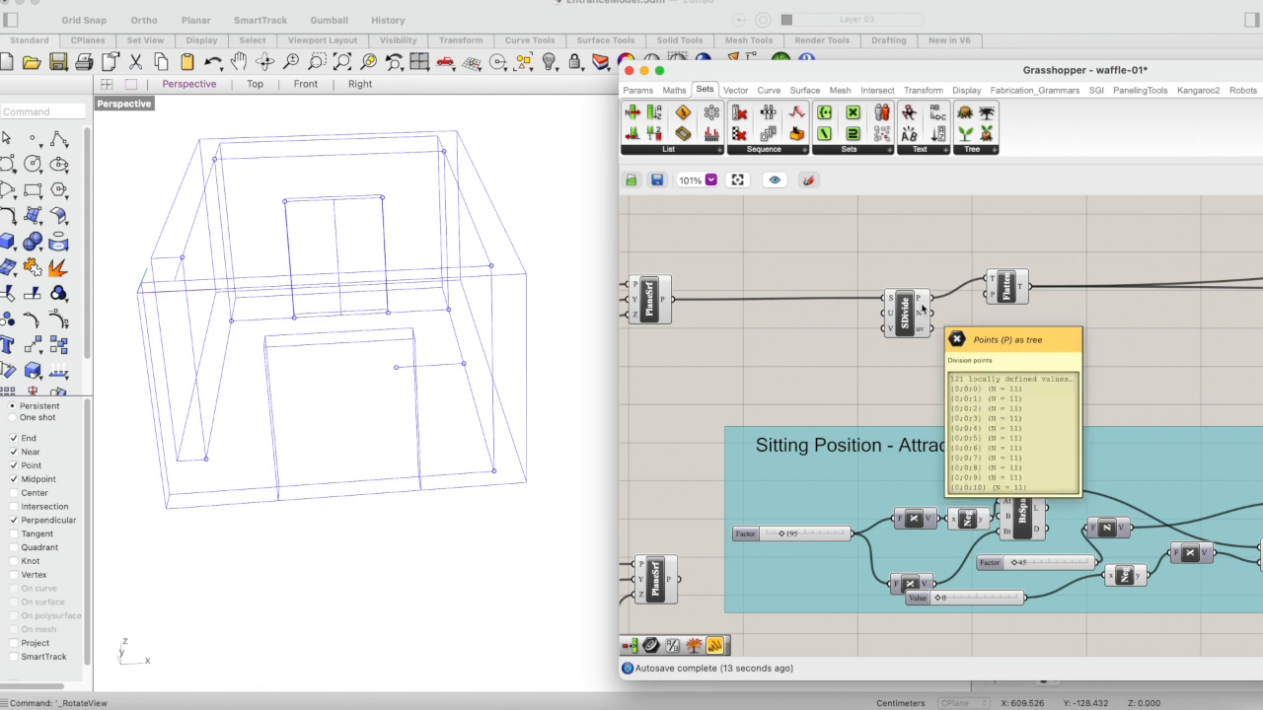
click(904, 313)
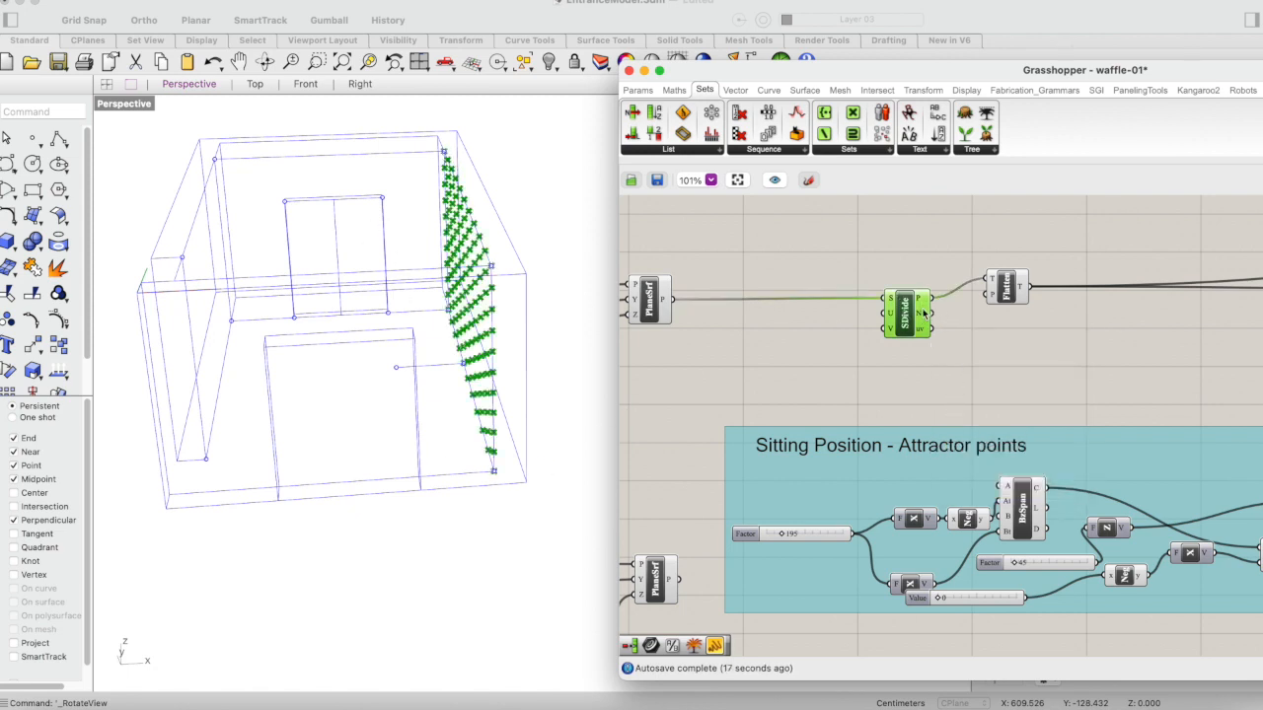
mouse_move(919, 316)
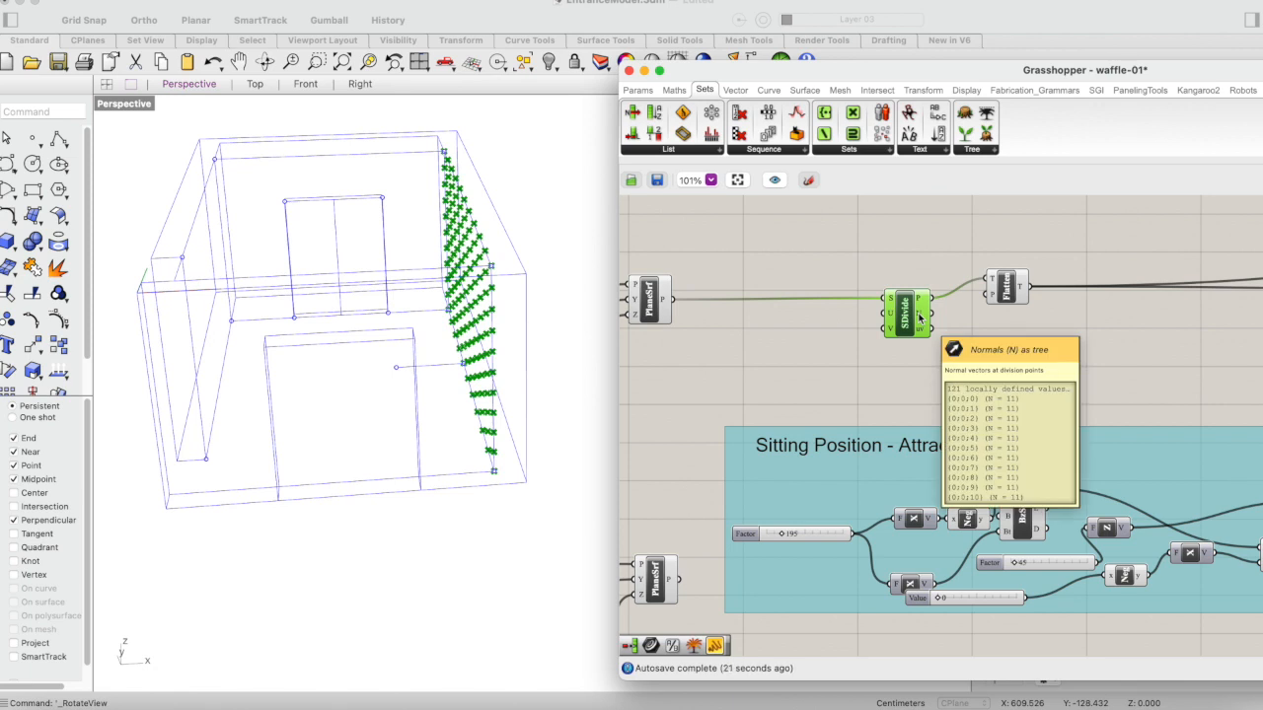
- Add a List Length component fed by Divide Surface's Normals output and check its resulting length values
click(979, 338)
double_click(979, 337)
text(list)
key(BackSpace)
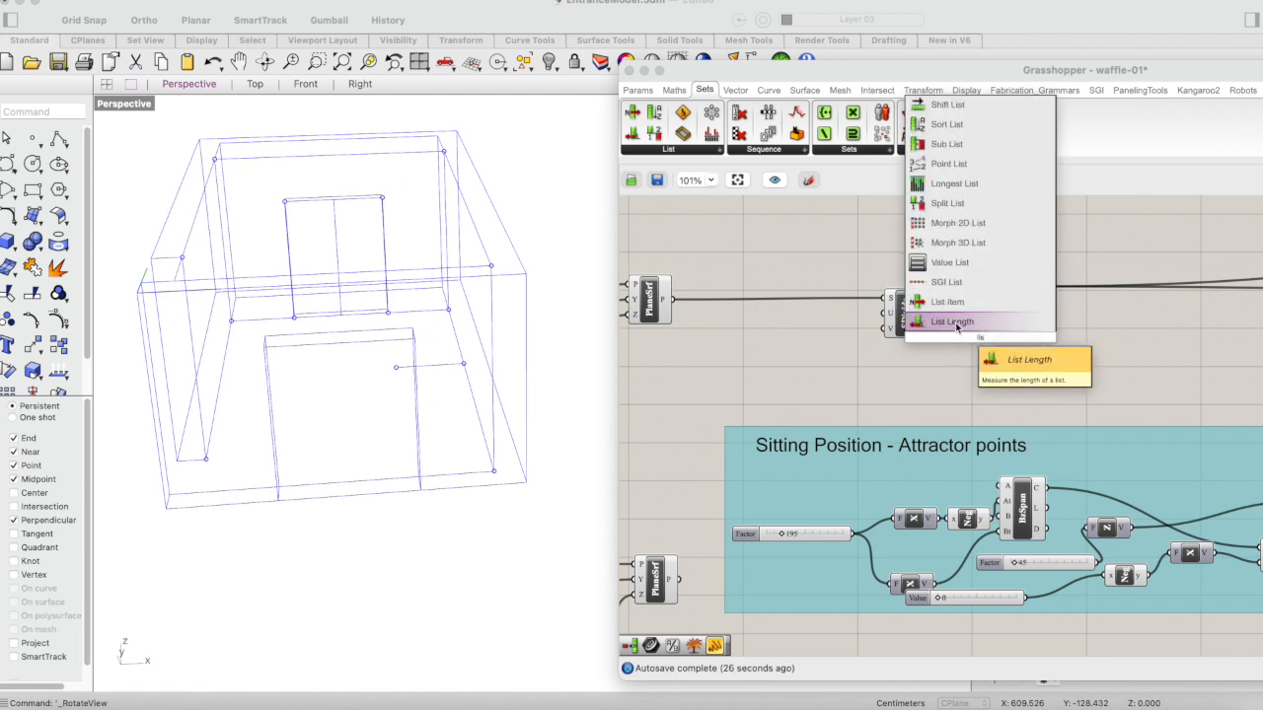
key(Return)
mouse_move(922, 316)
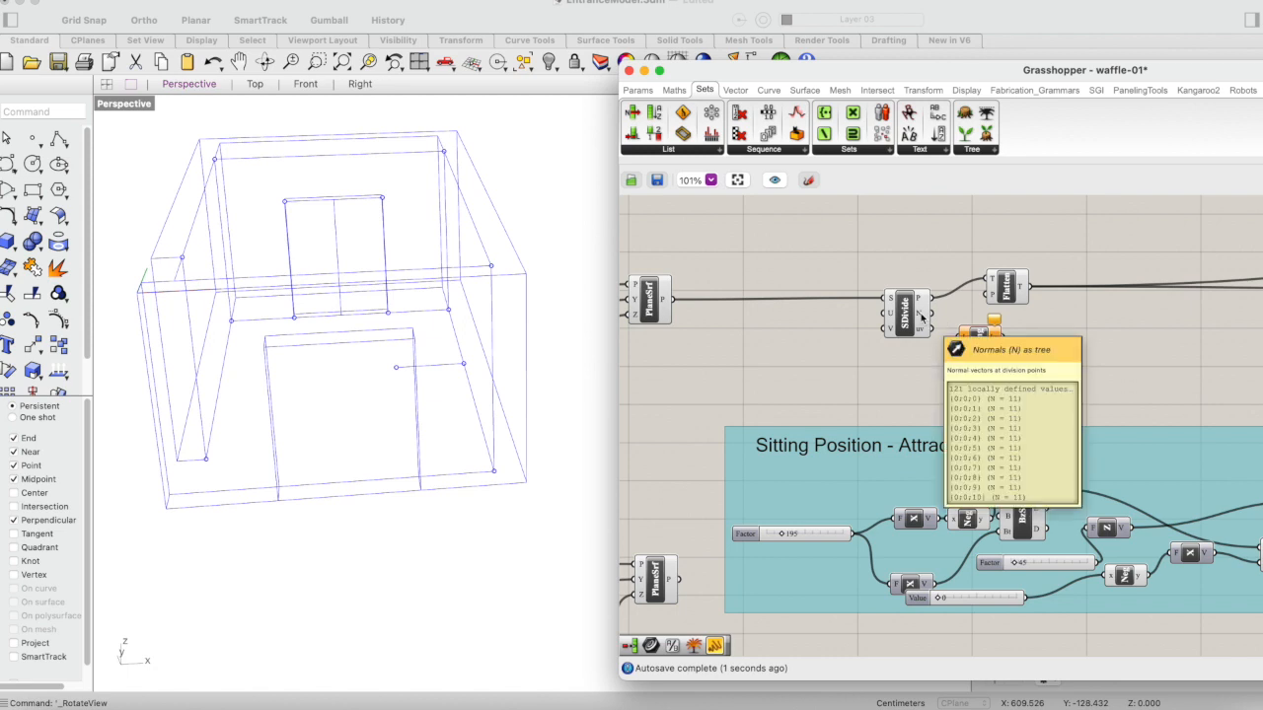
drag(949, 323, 964, 337)
mouse_move(994, 338)
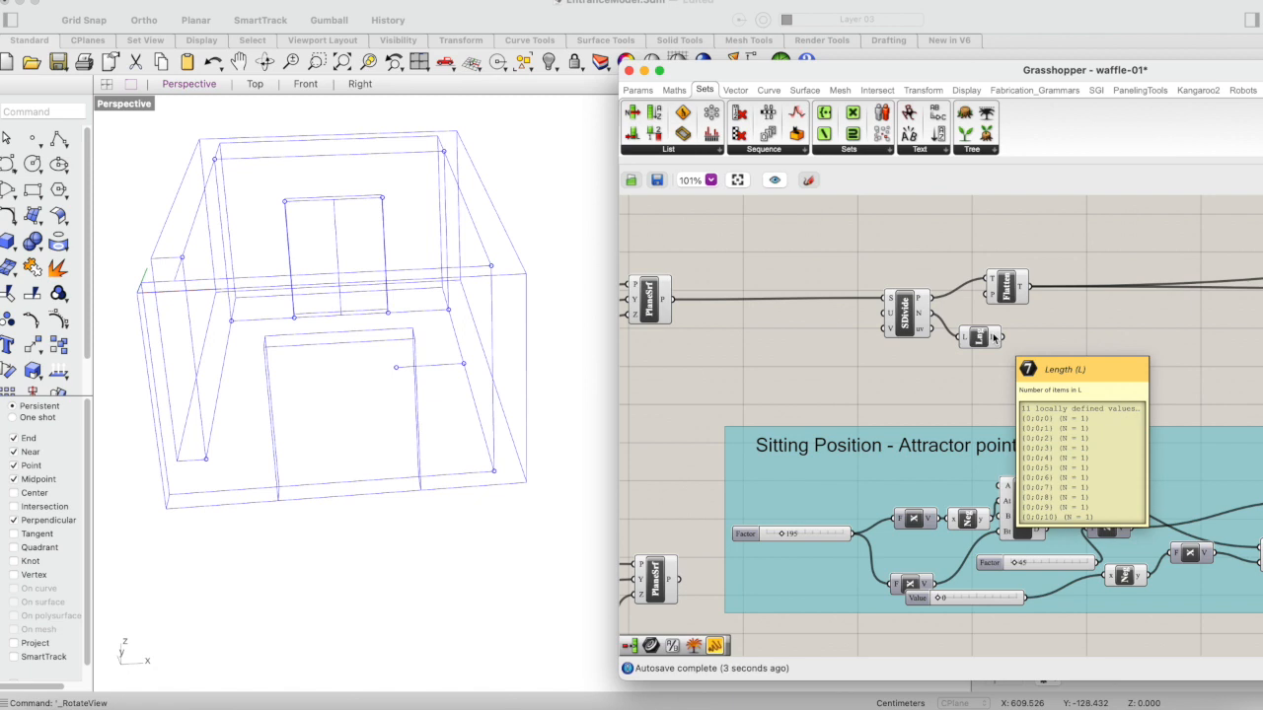
- Add a Number parameter named U and feed it with the List Length output
scroll(995, 338, right, 1)
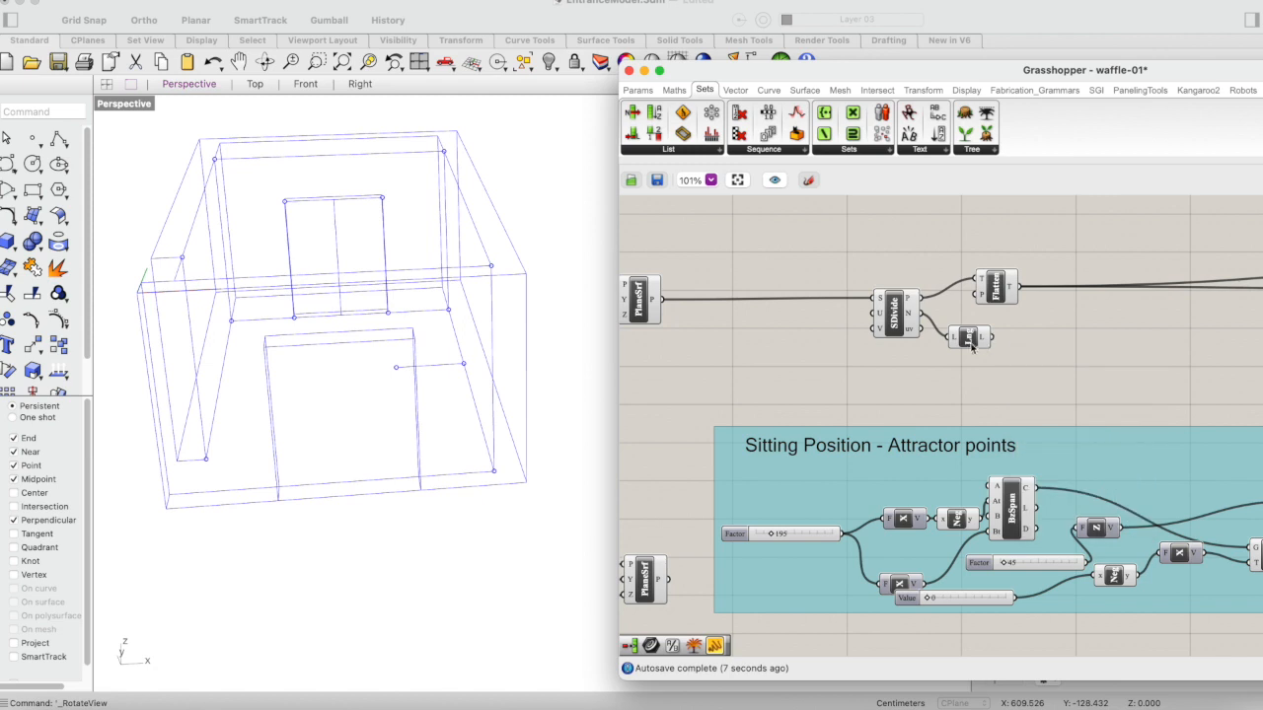
scroll(1032, 348, right, 7)
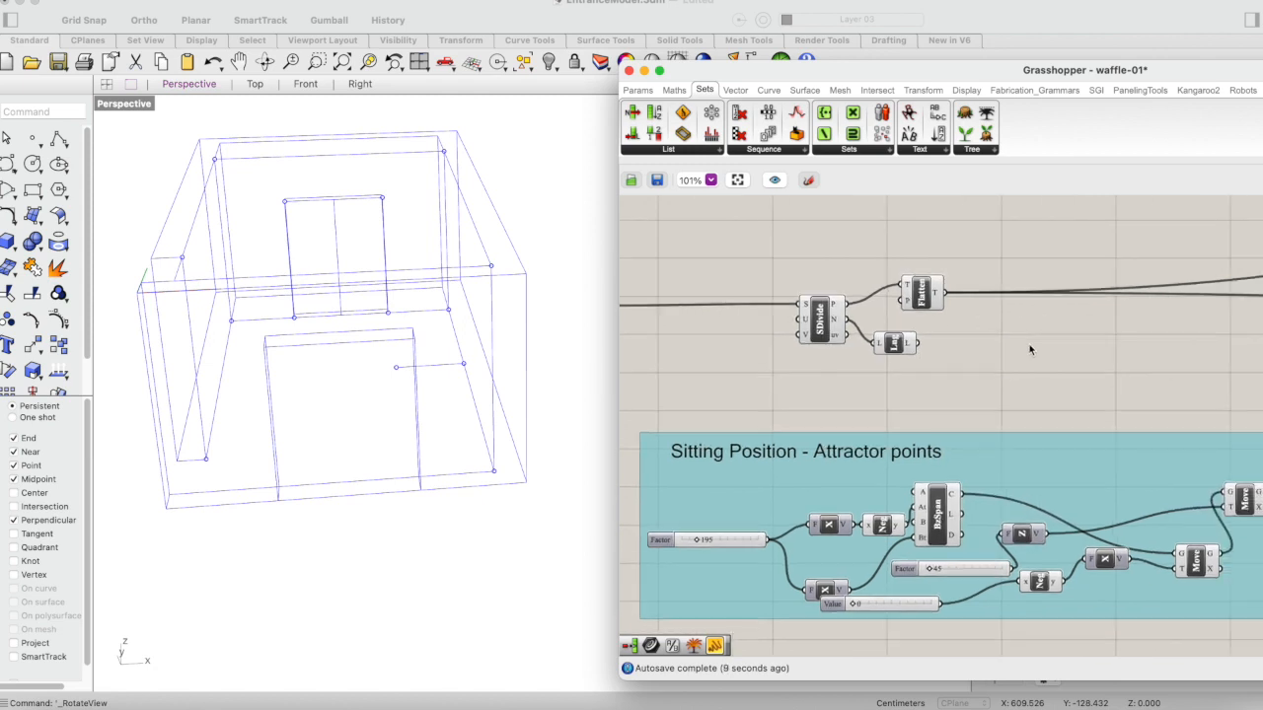
double_click(993, 356)
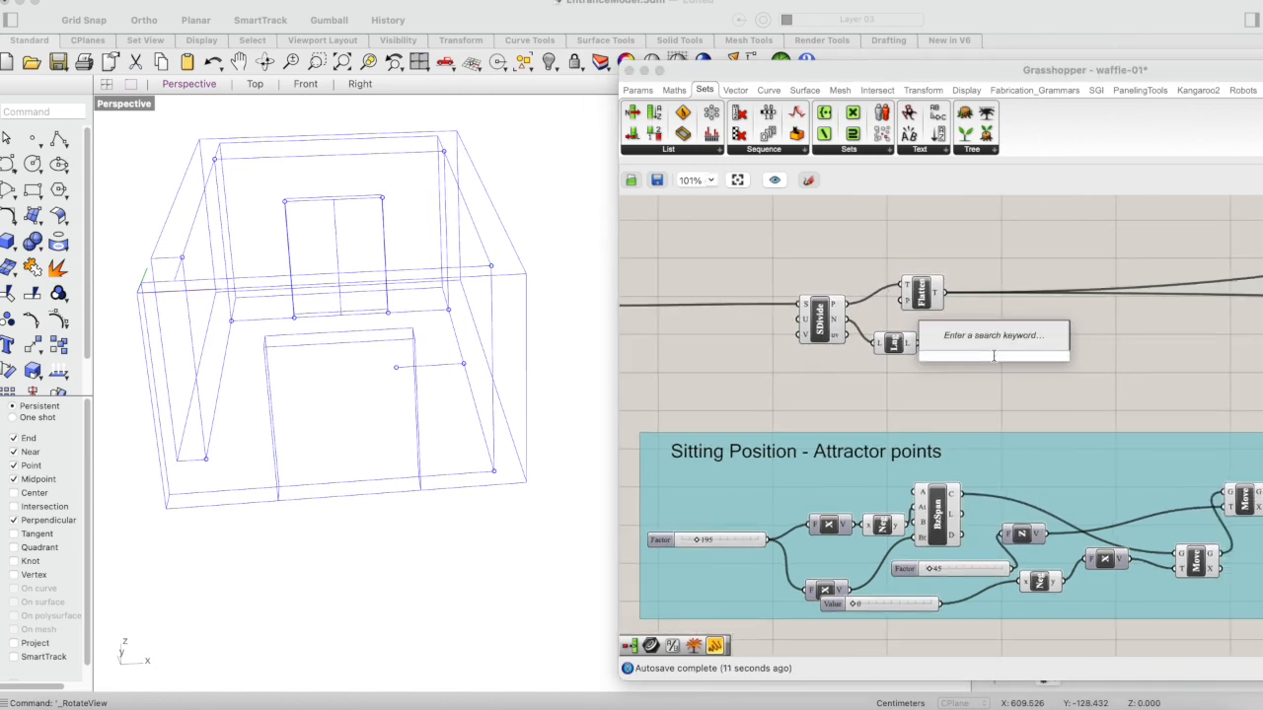
text(num)
key(Return)
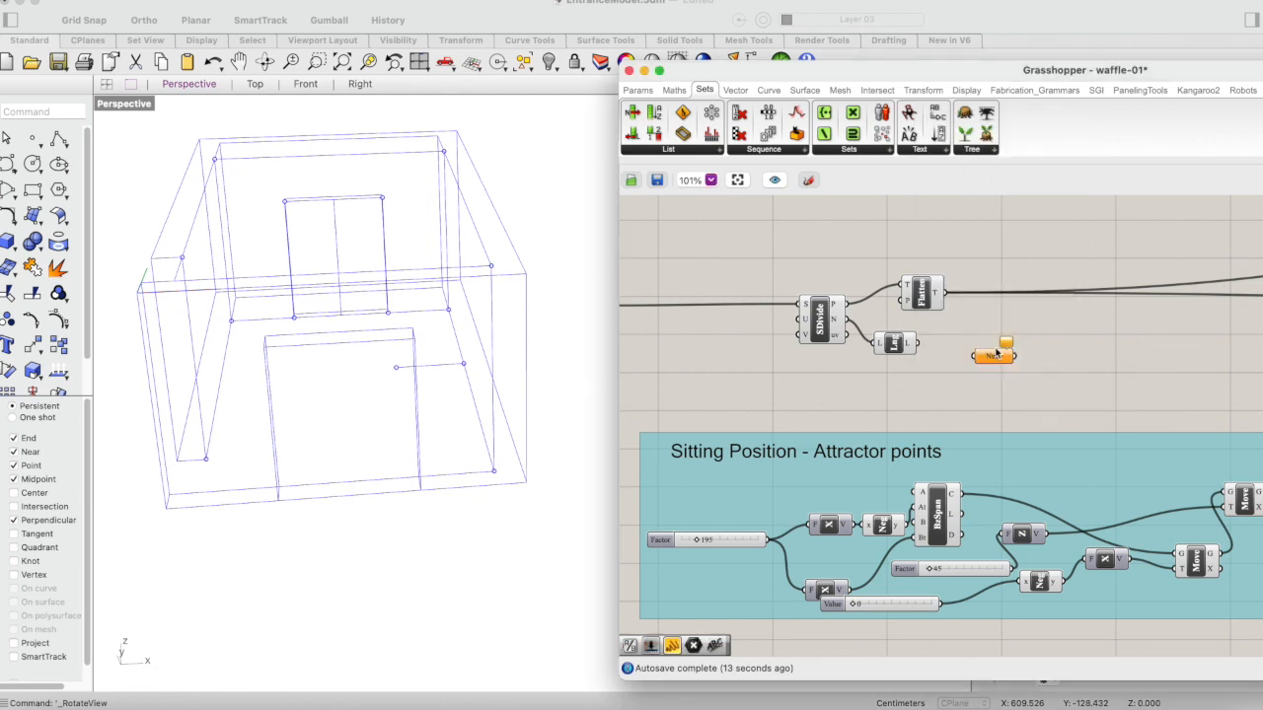
right_click(987, 359)
double_click(1014, 364)
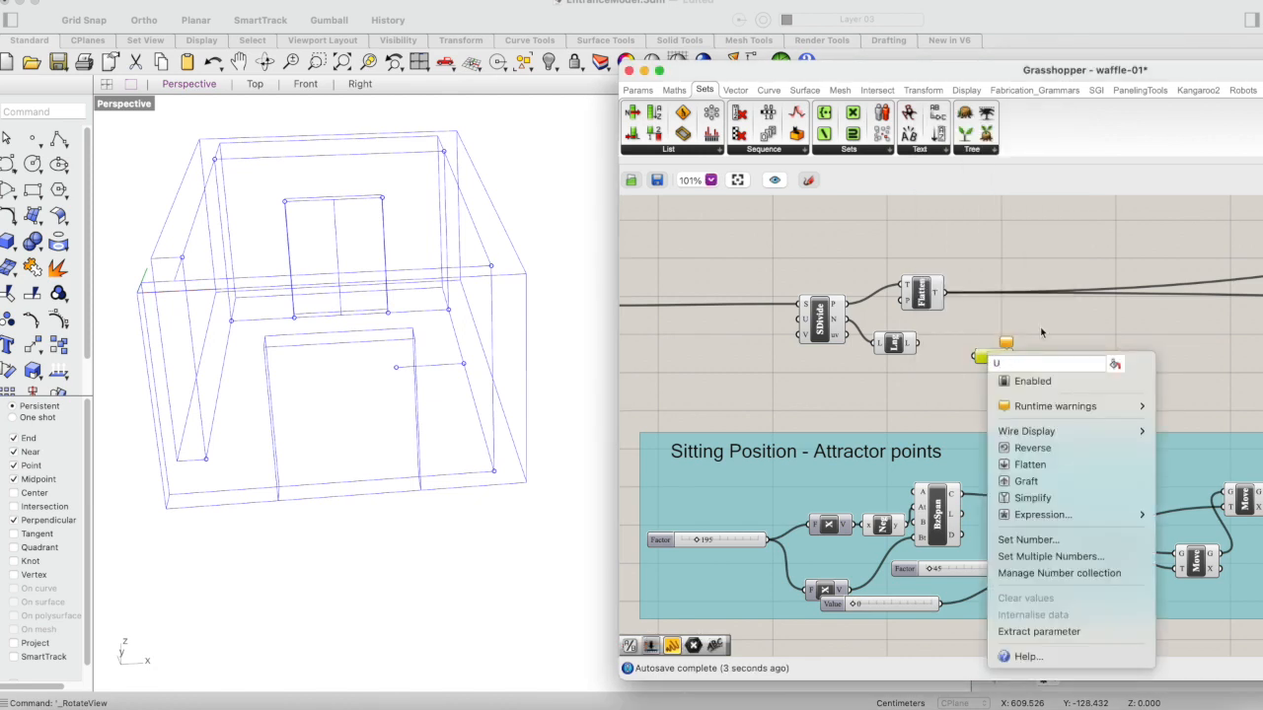
key(Return)
drag(916, 343, 983, 358)
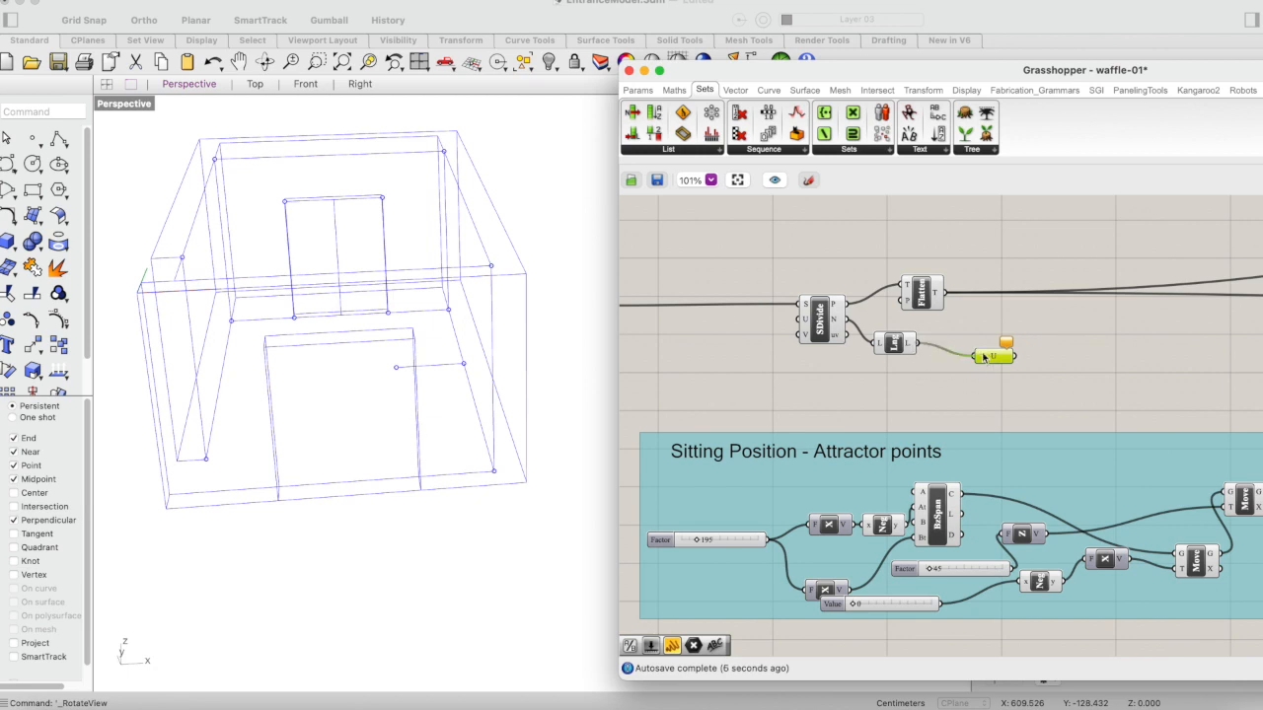
- Place the U parameter below Replace Items and connect it to Surface From Points' U Count input
scroll(982, 358, down, 4)
right_drag(1147, 370, 933, 365)
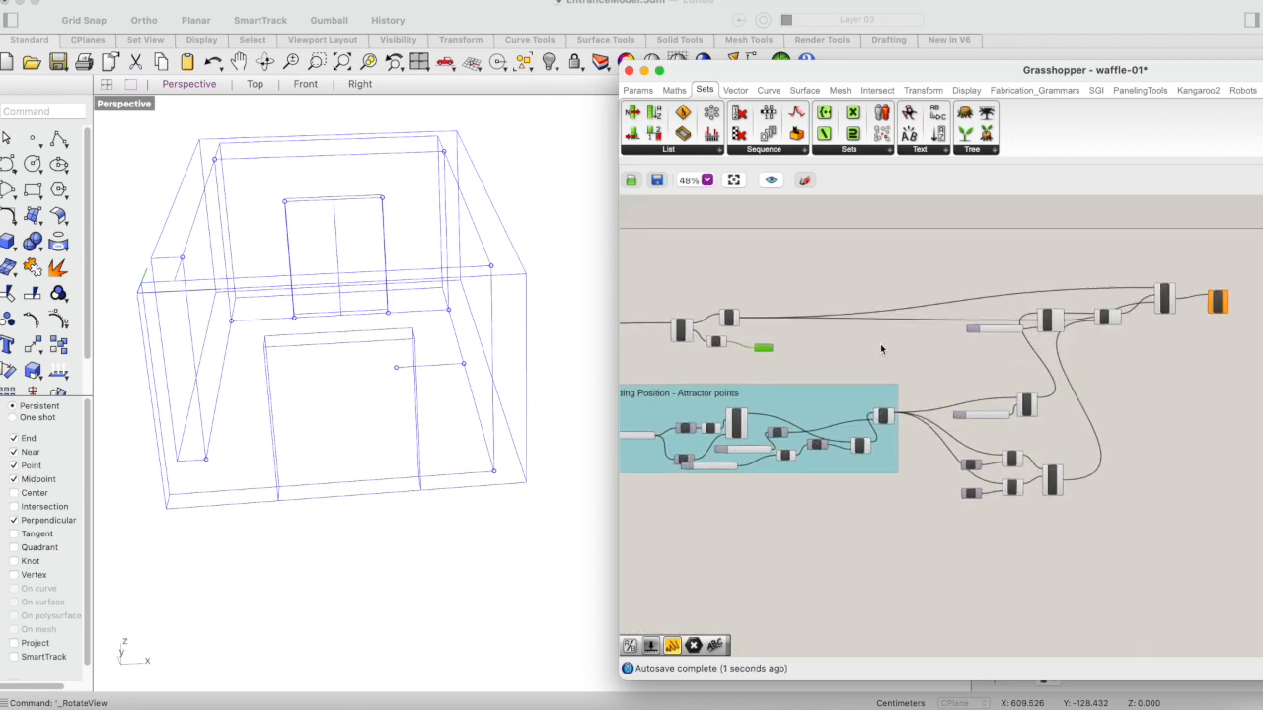
drag(763, 348, 1210, 385)
right_drag(1210, 385, 1020, 383)
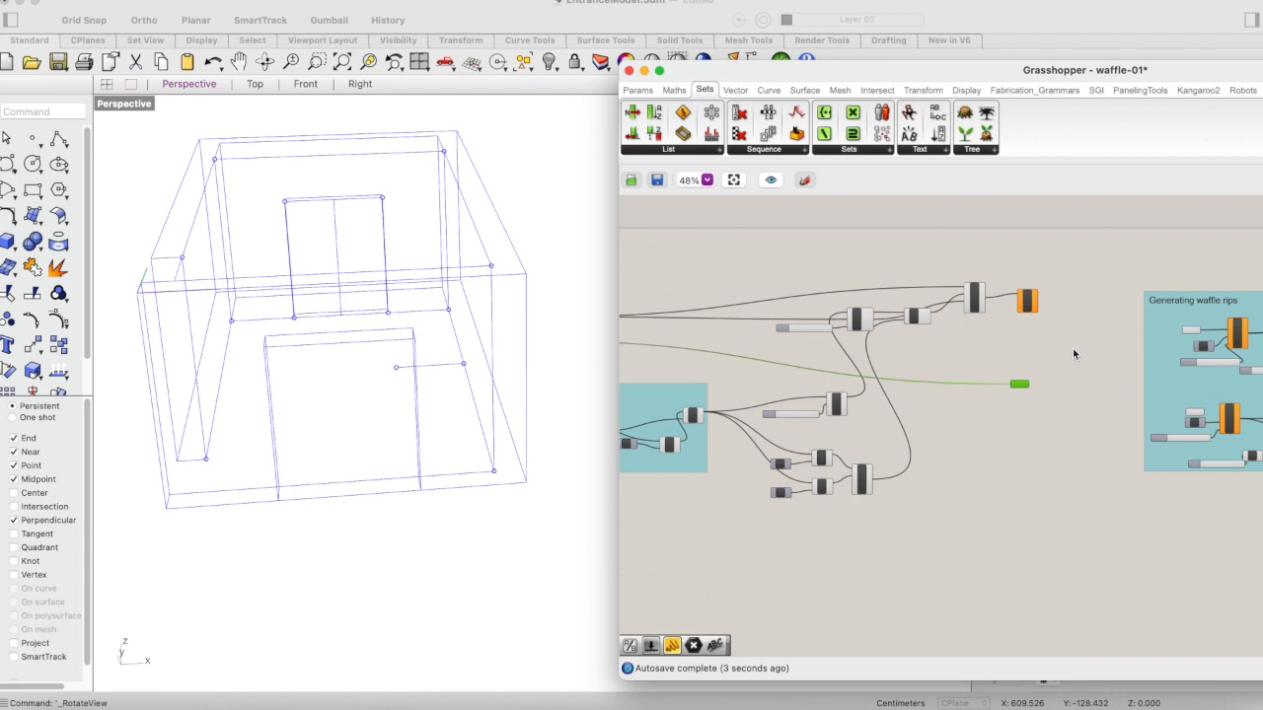
scroll(1044, 328, up, 4)
drag(994, 444, 996, 281)
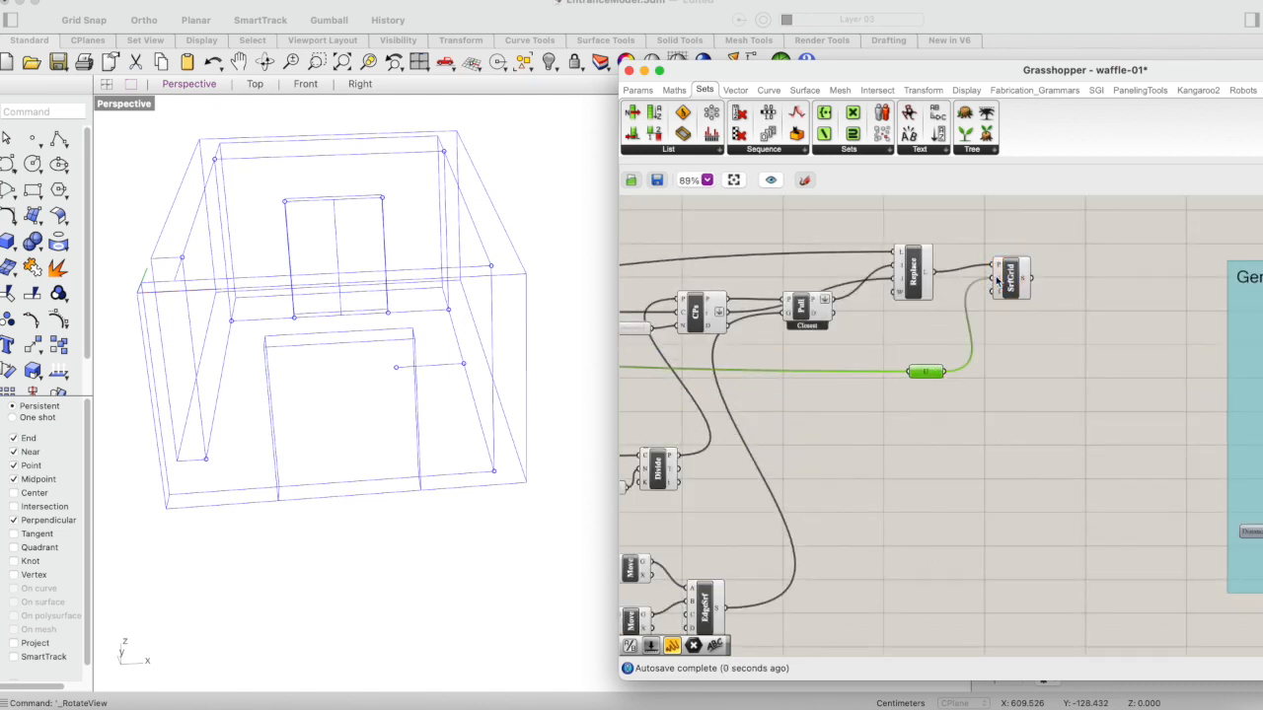
- Select Surface From Points and inspect its wall surface from different angles in the Perspective view
click(1010, 285)
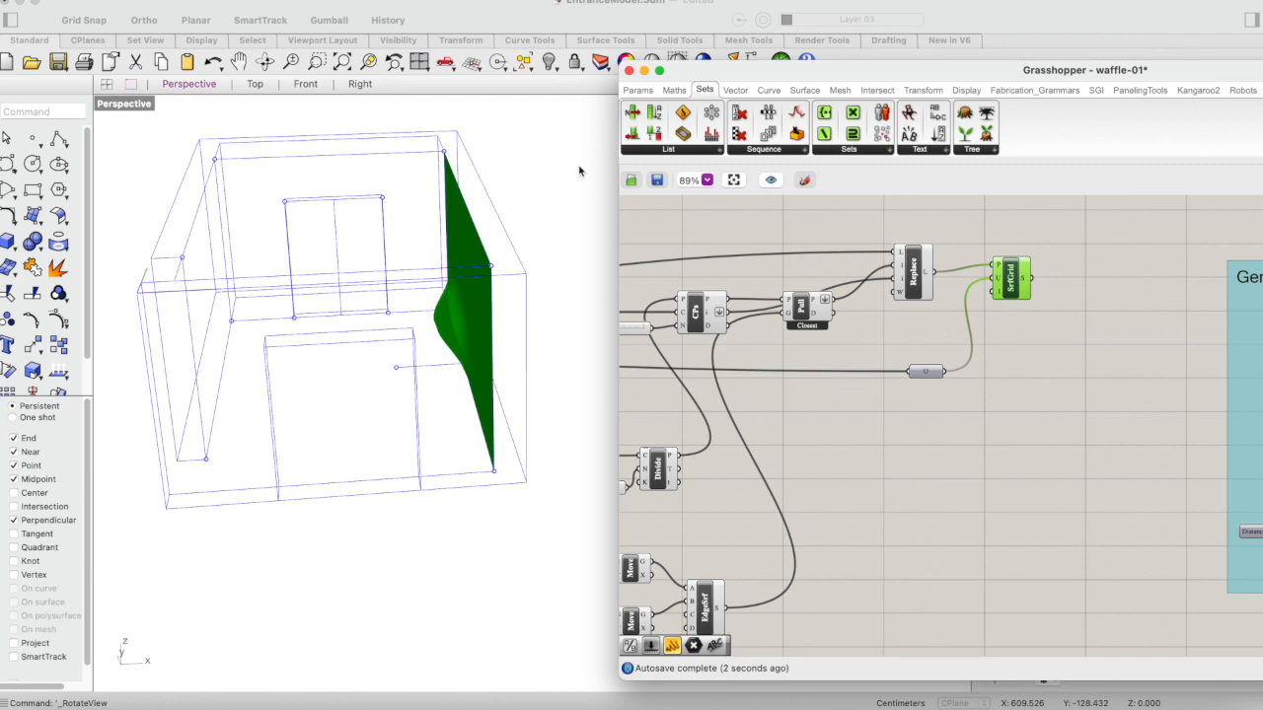
click(264, 61)
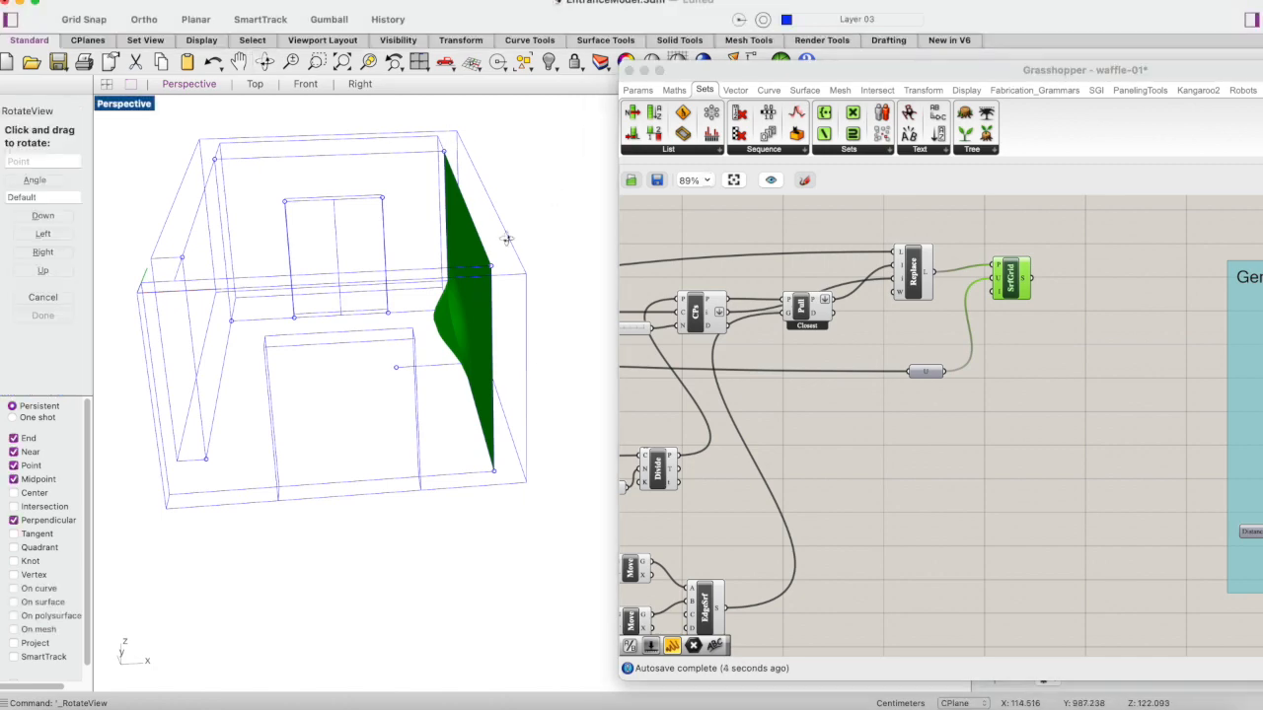
mouse_move(496, 266)
mouse_down()
mouse_move(525, 248)
mouse_move(489, 263)
mouse_up()
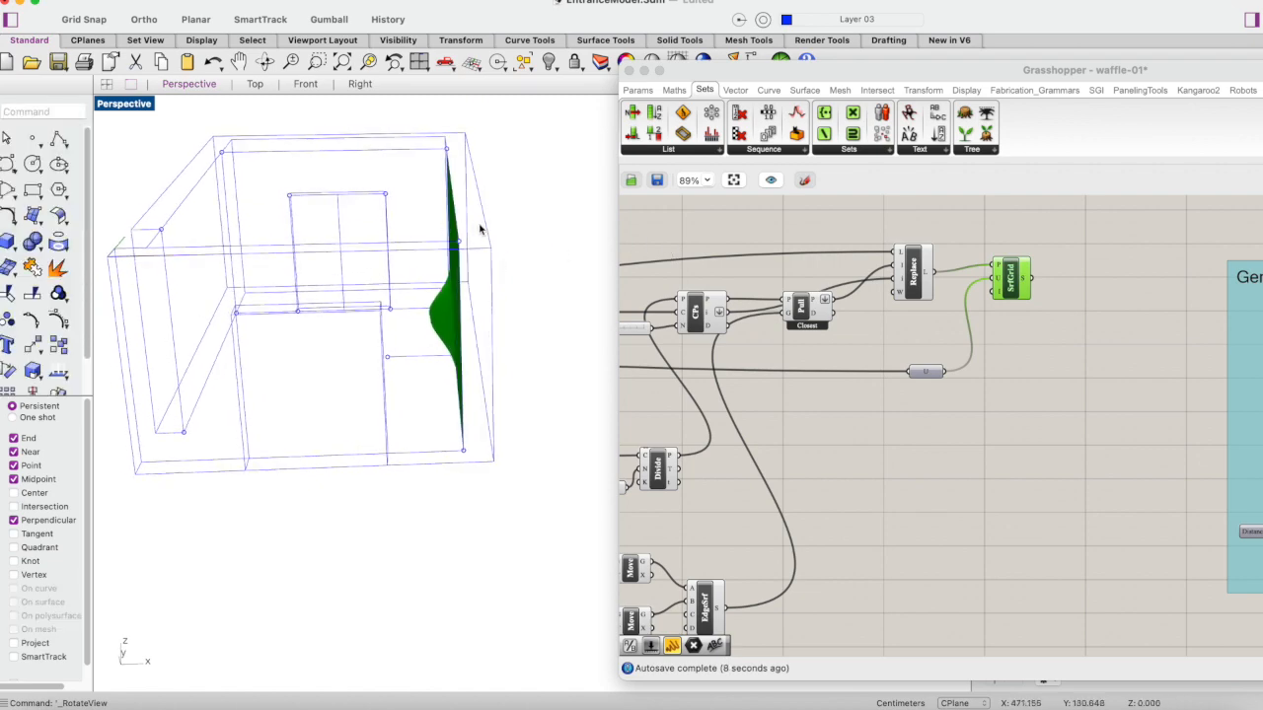
click(267, 61)
drag(415, 277, 446, 278)
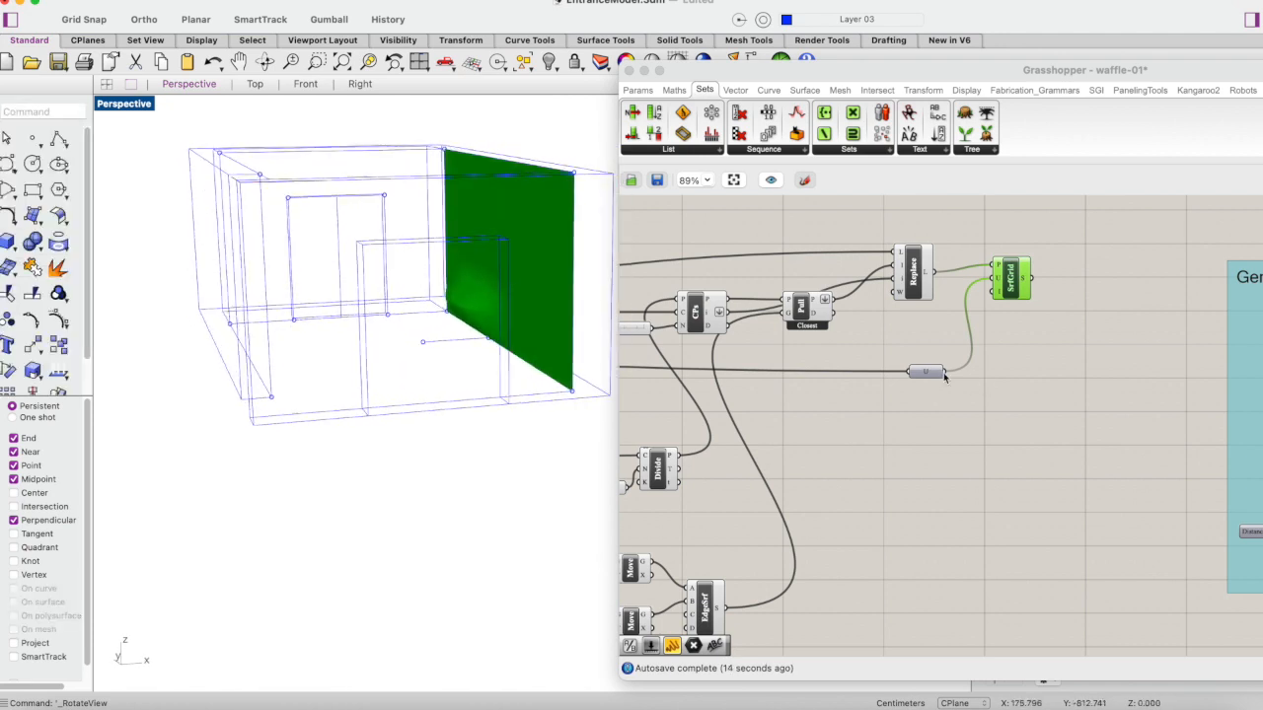
- Go back to the Sitting Position - Attractor points group and examine the curves produced by its two Move components
scroll(940, 416, left, 10)
scroll(940, 415, down, 3)
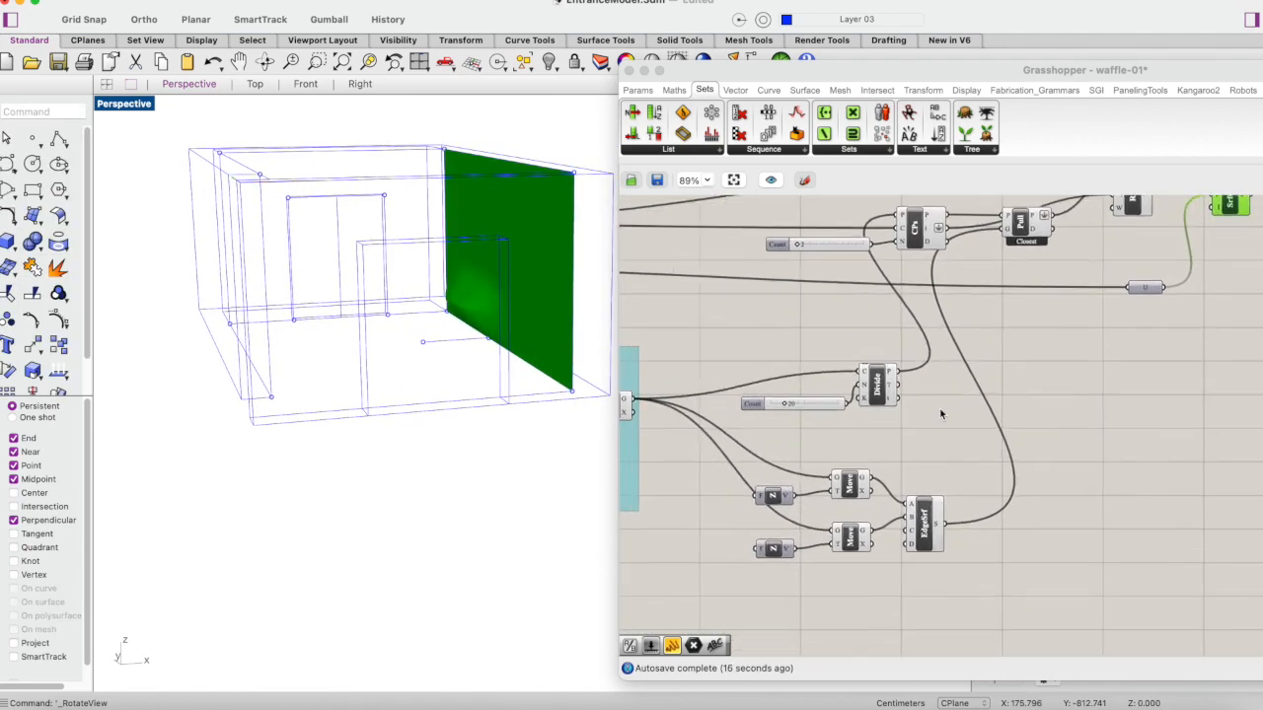
scroll(940, 415, left, 10)
scroll(940, 415, down, 1)
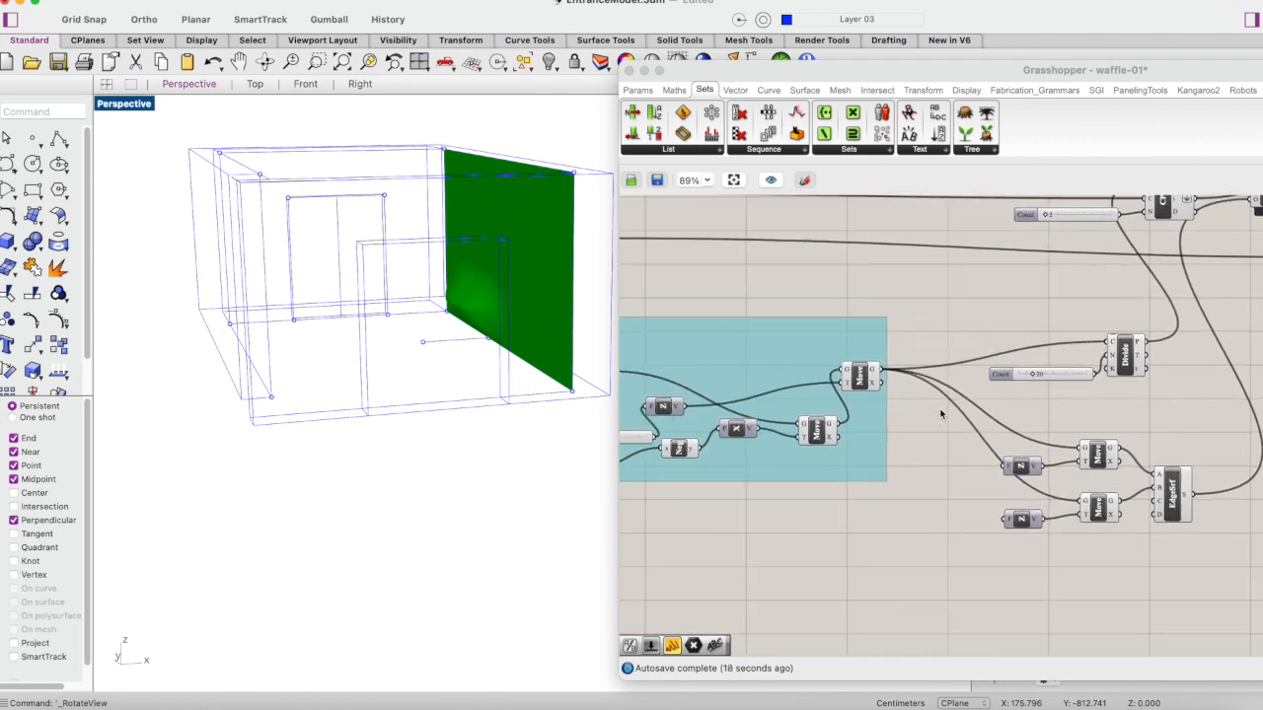
scroll(940, 416, left, 3)
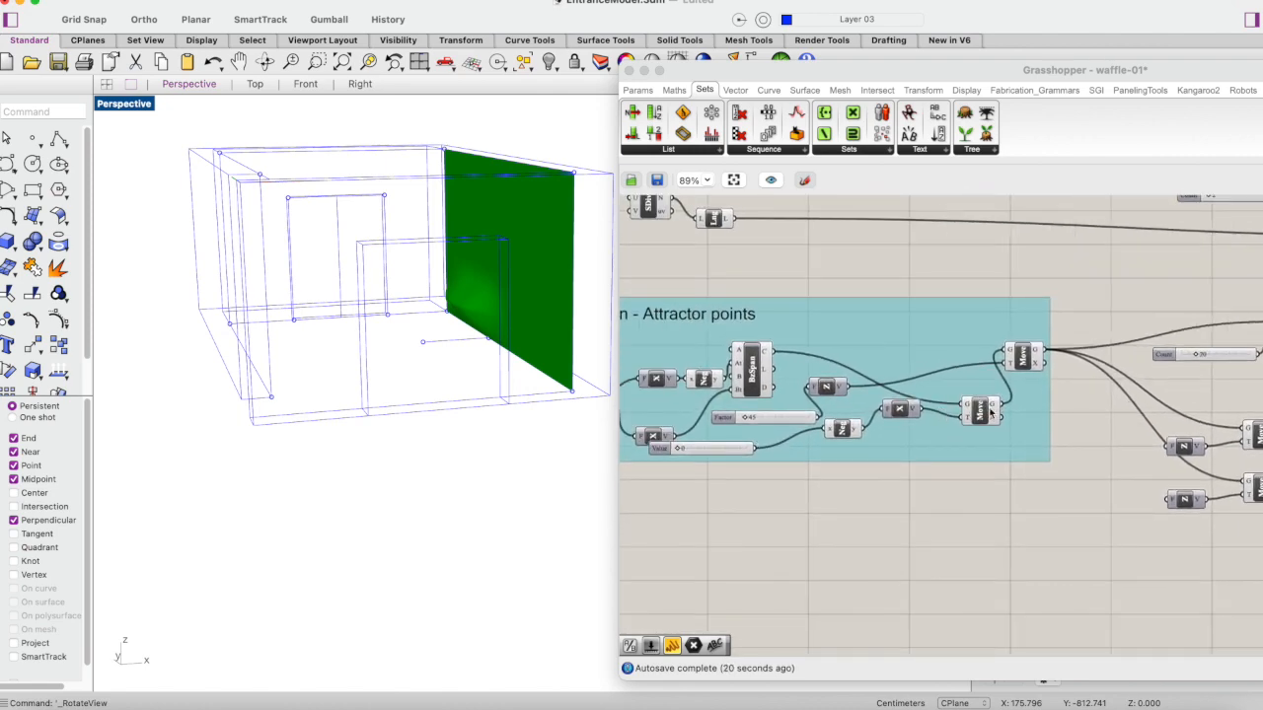
click(993, 410)
click(1024, 357)
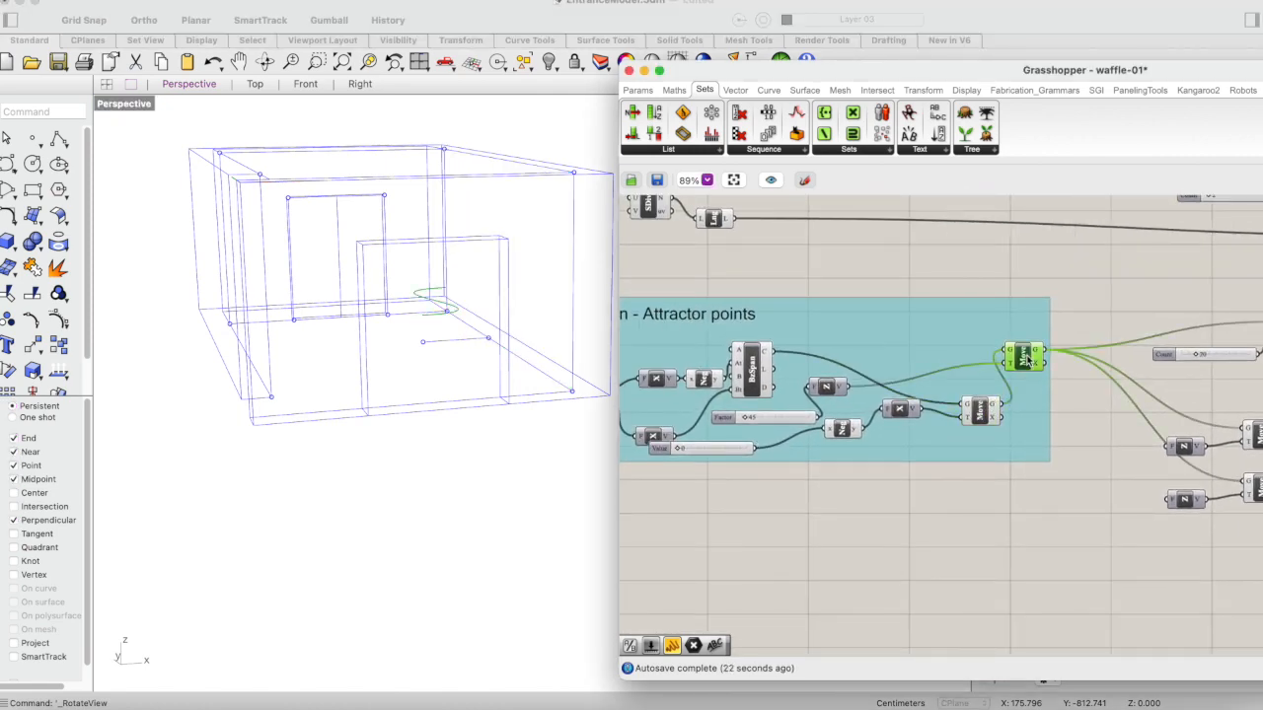
scroll(1036, 431, left, 2)
scroll(1036, 431, down, 2)
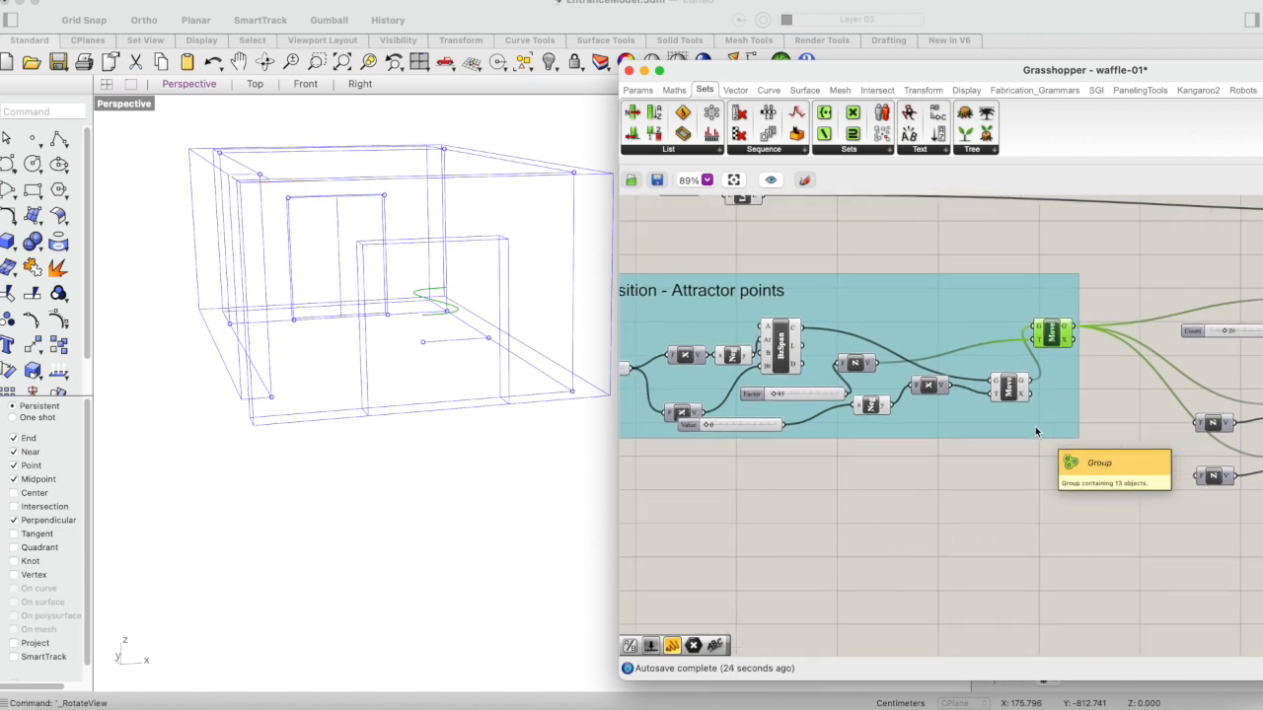
- Tidy the Attractor points group by lining up the Unit Z component and its Factor slider before the final Move, then check the first Move's curve
drag(858, 366, 952, 353)
drag(836, 397, 899, 360)
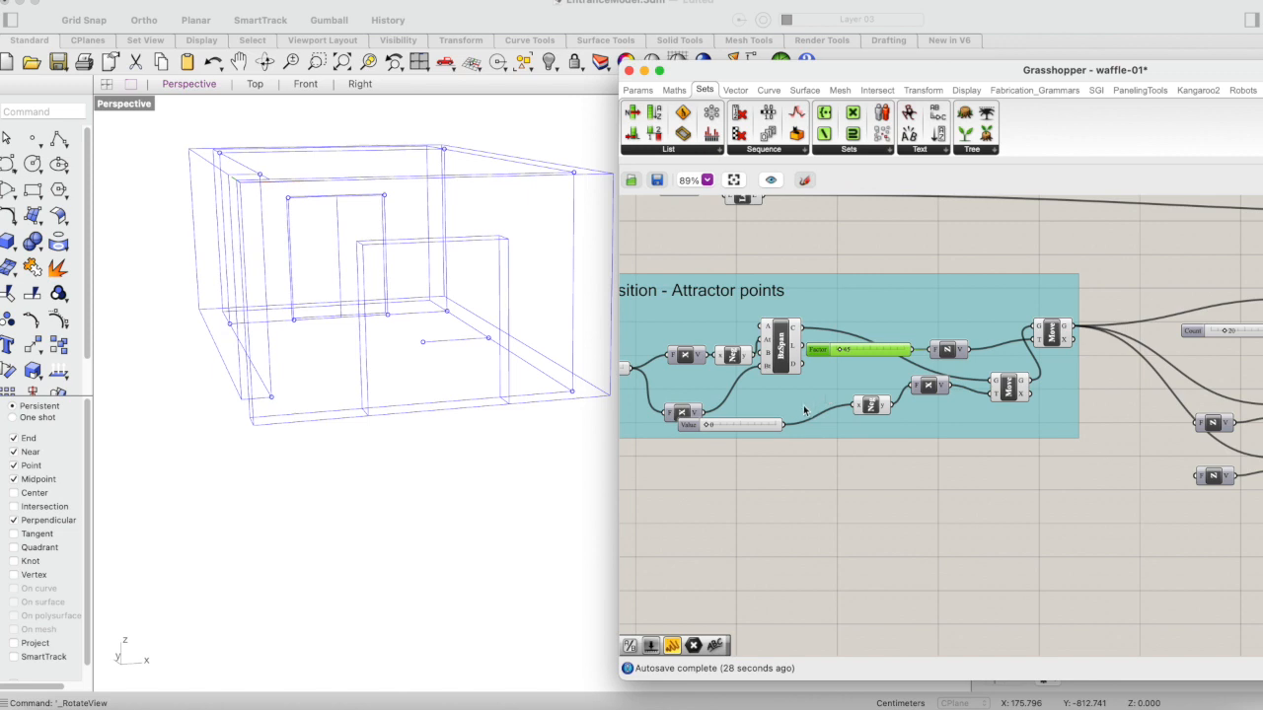
click(1016, 382)
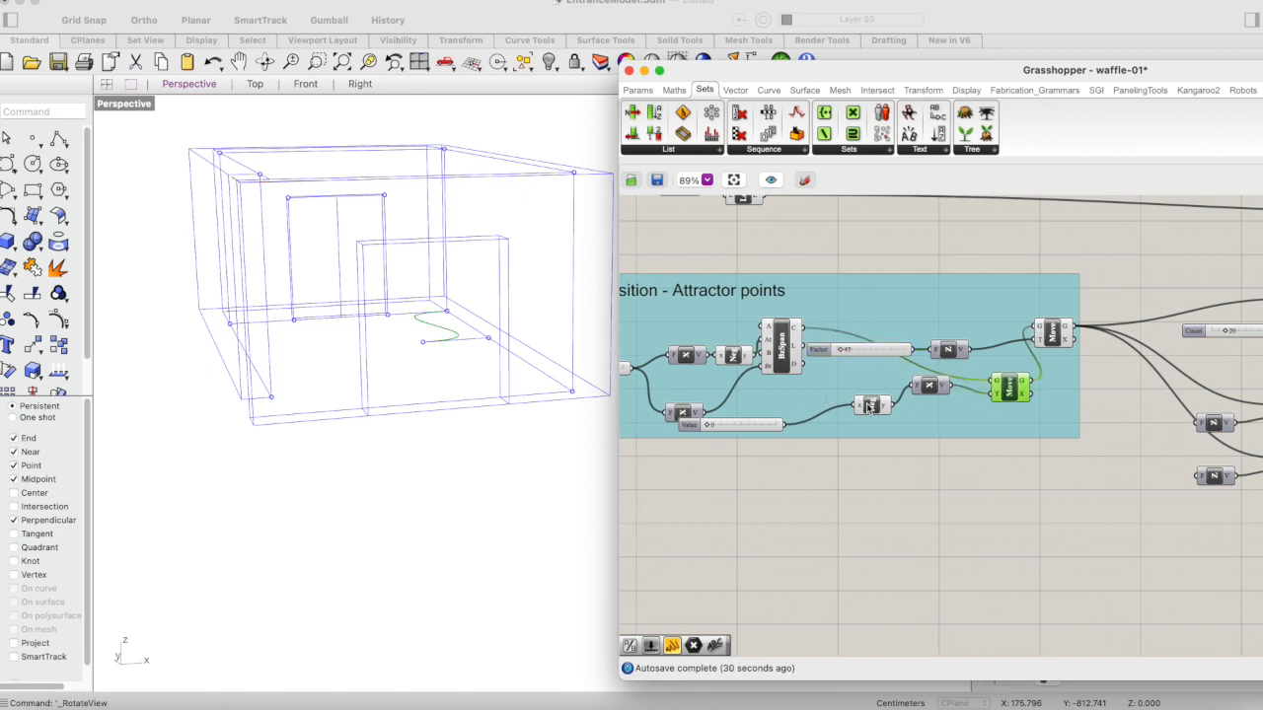
scroll(868, 410, left, 3)
scroll(868, 410, right, 6)
scroll(868, 409, up, 2)
scroll(868, 410, down, 3)
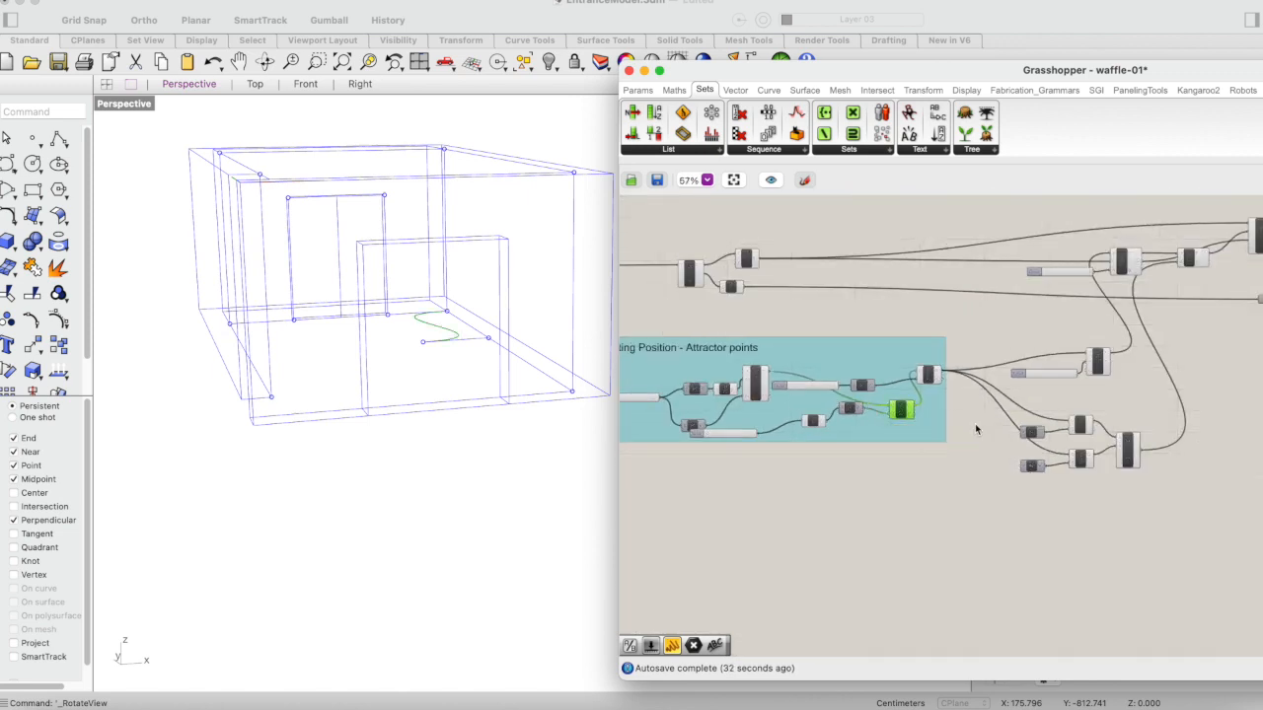
- Add Surface From Points to the selection to preview the wall, and set the Attractor points group's Value slider to 51
scroll(977, 429, right, 3)
click(1219, 264)
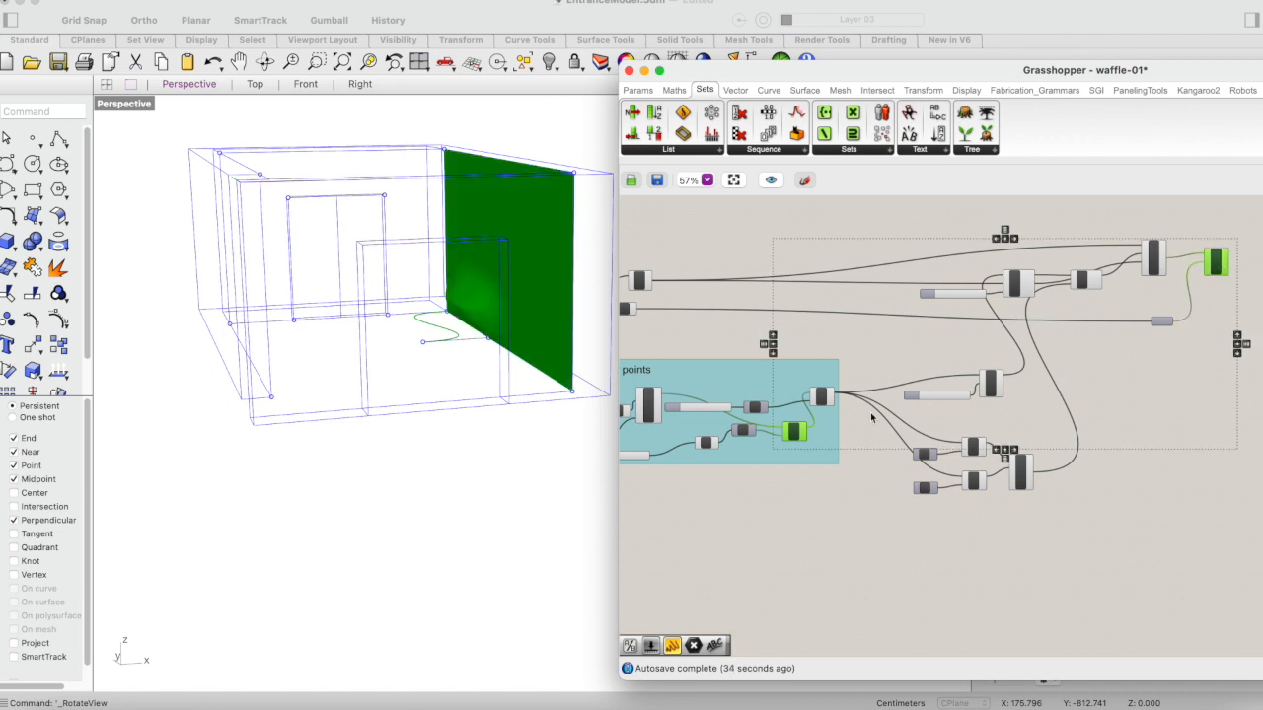
scroll(871, 418, left, 5)
scroll(772, 439, left, 2)
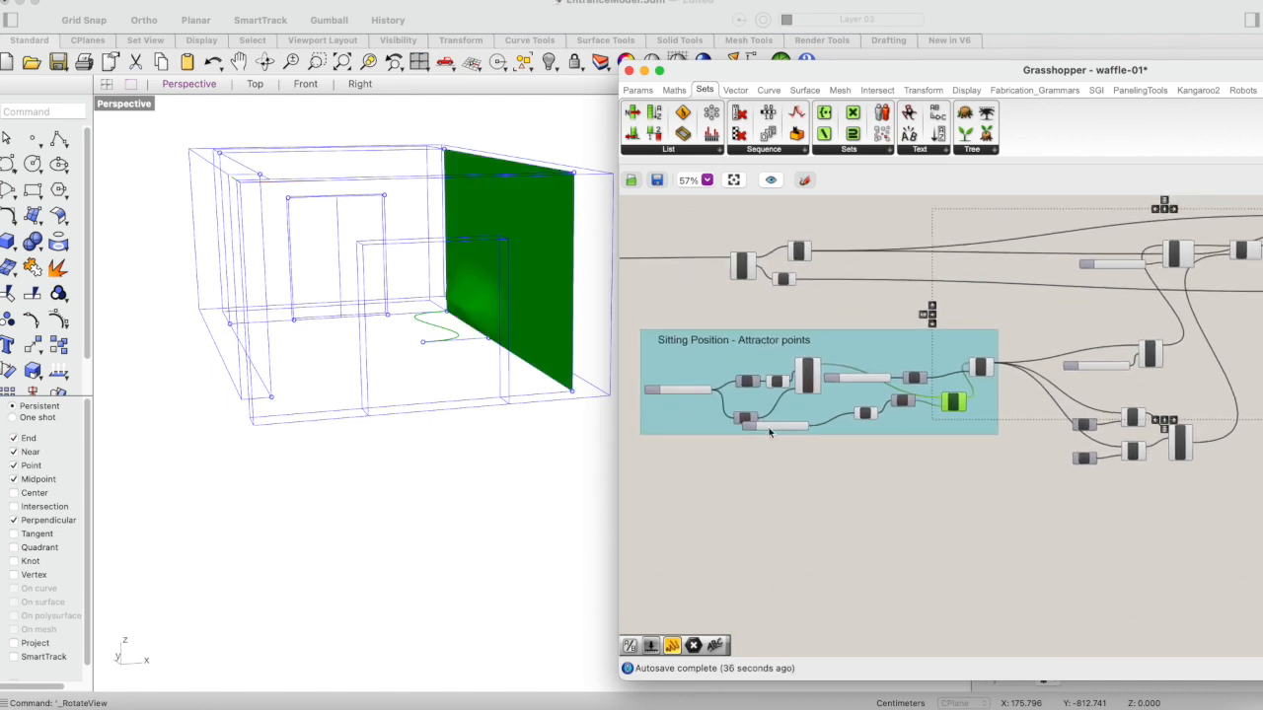
scroll(770, 431, up, 4)
drag(751, 424, 756, 425)
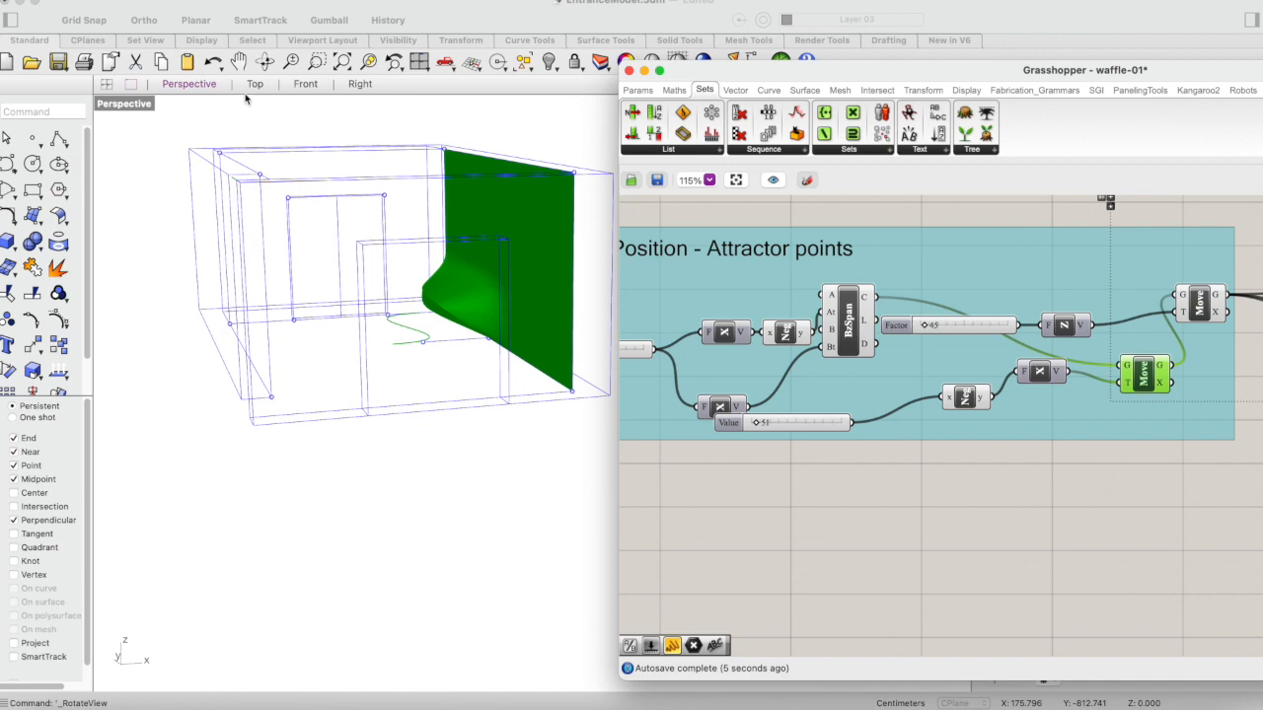
- Set the Bezier Span tangent Factor slider to 317 and the Value slider feeding the first Move to 26
click(265, 63)
drag(544, 437, 549, 462)
scroll(972, 481, left, 5)
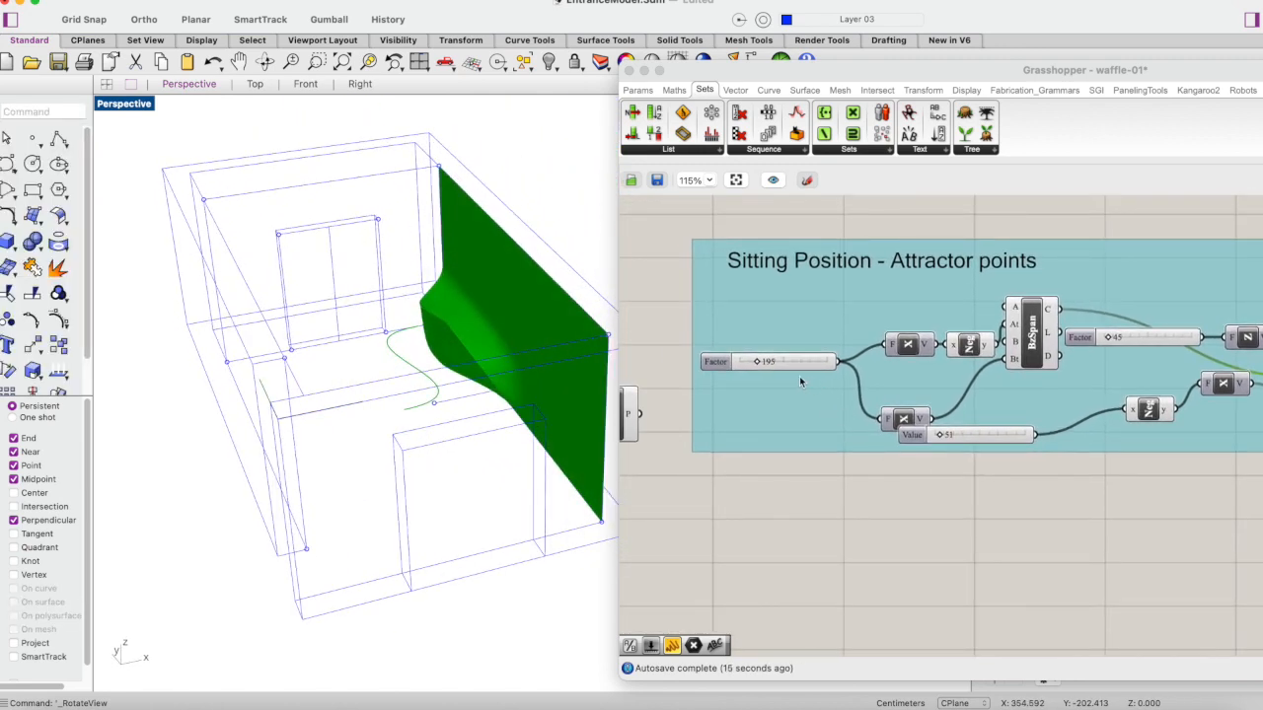
drag(757, 364, 770, 365)
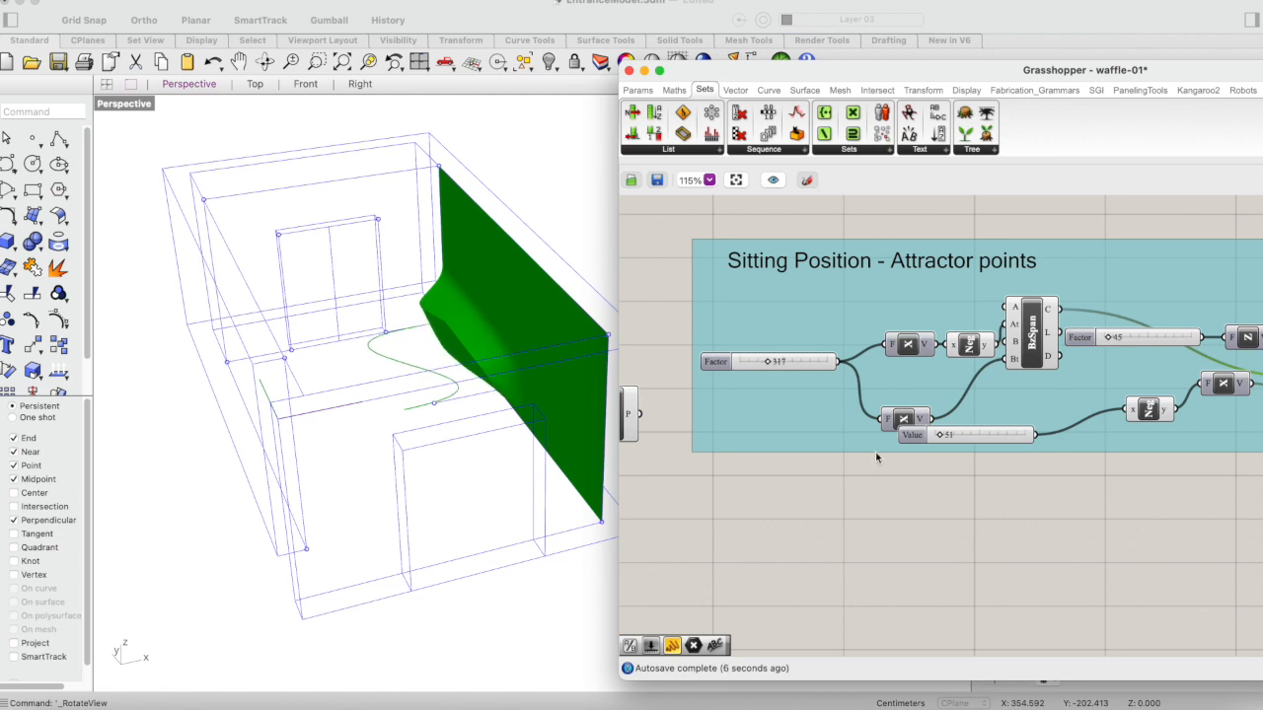
scroll(888, 466, right, 3)
drag(863, 427, 861, 430)
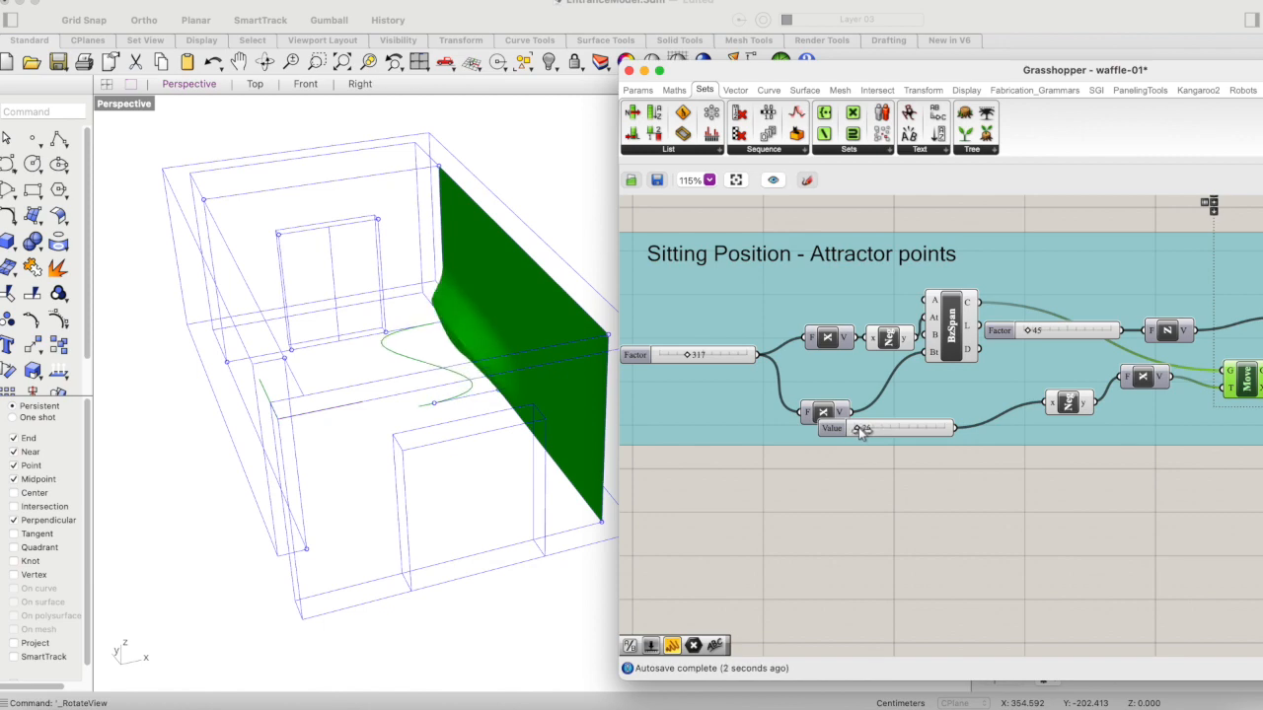
- Check the wall's bulge in the Perspective view and set the Value slider feeding the first Move to 51
click(264, 61)
drag(432, 202, 421, 231)
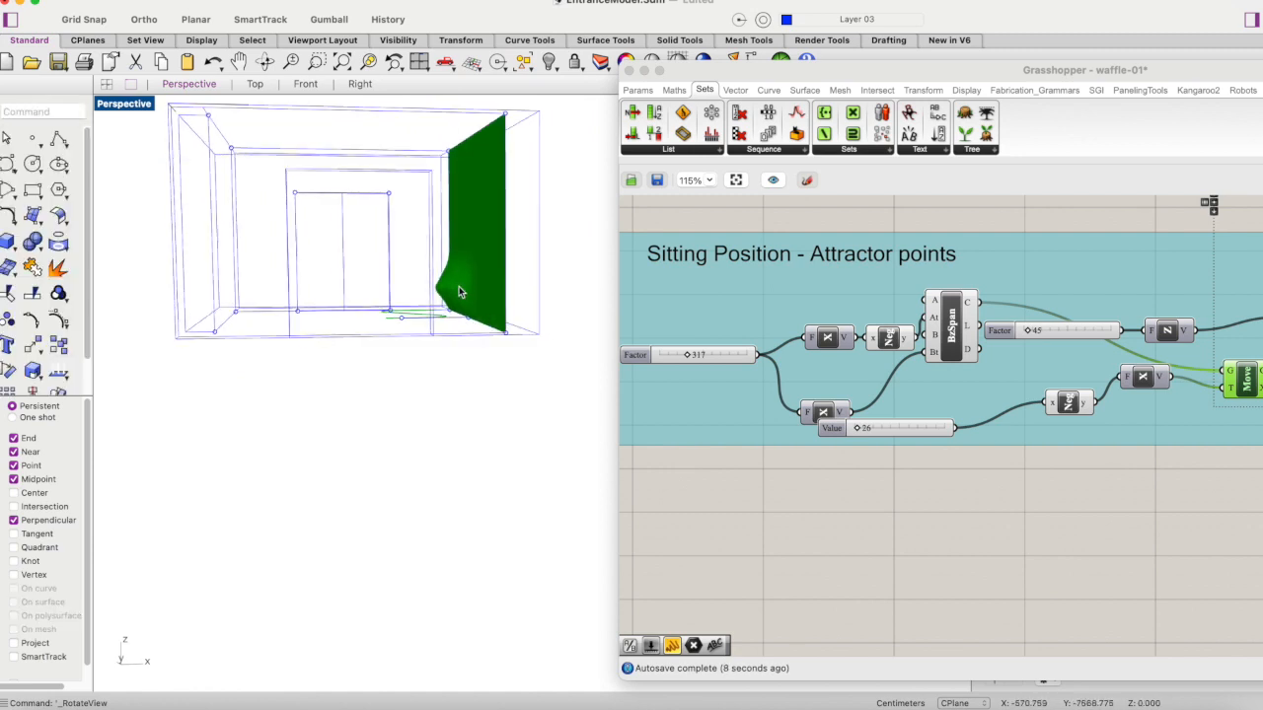
scroll(459, 291, up, 5)
scroll(458, 291, up, 1)
click(265, 61)
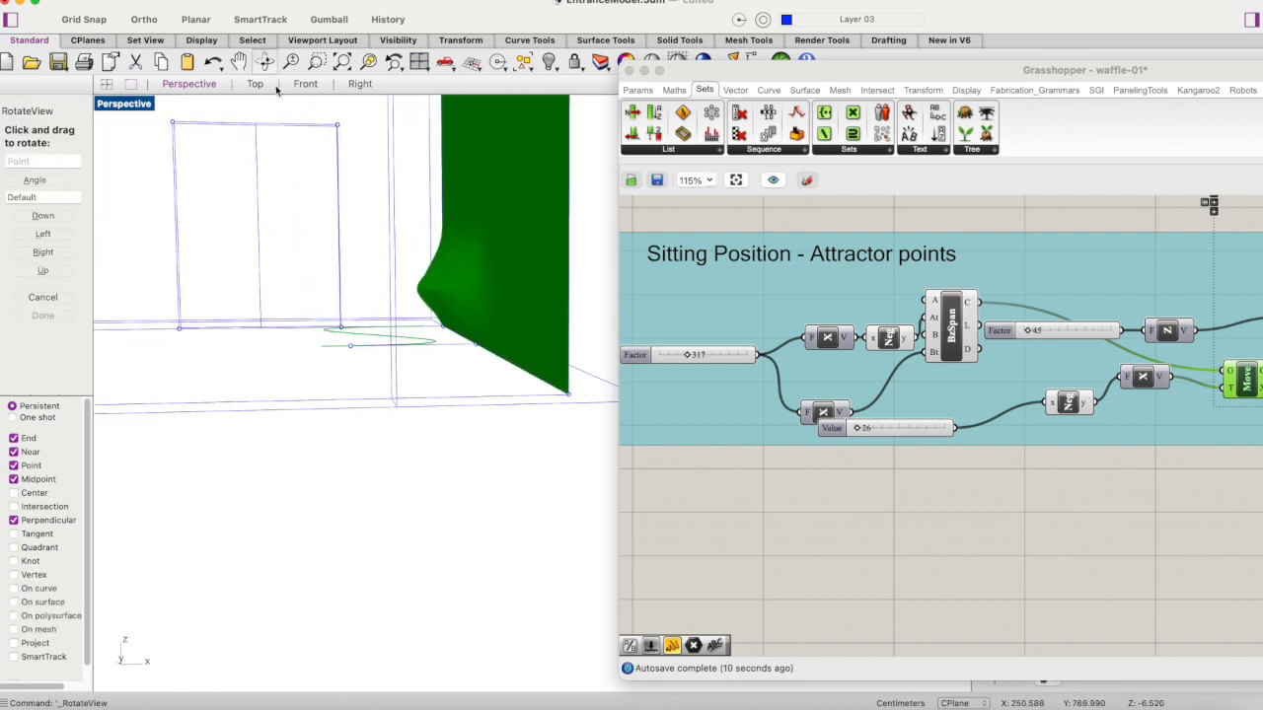
drag(372, 300, 377, 318)
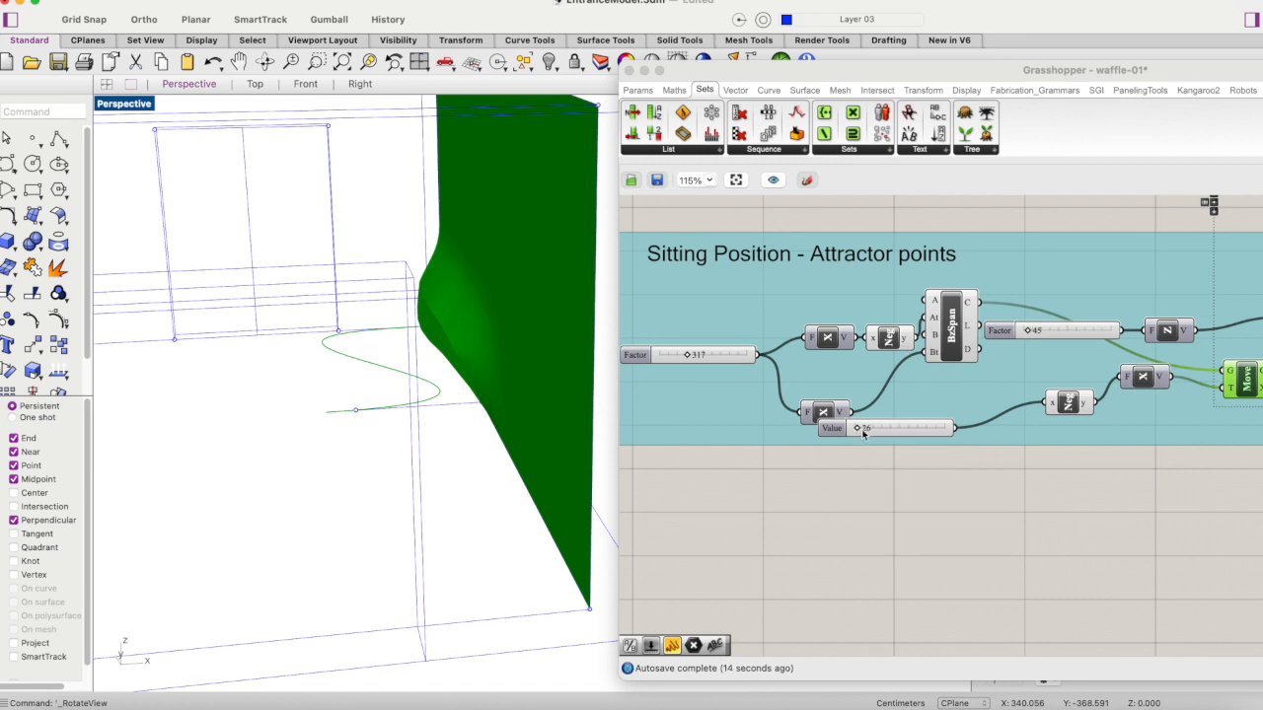
drag(861, 431, 864, 433)
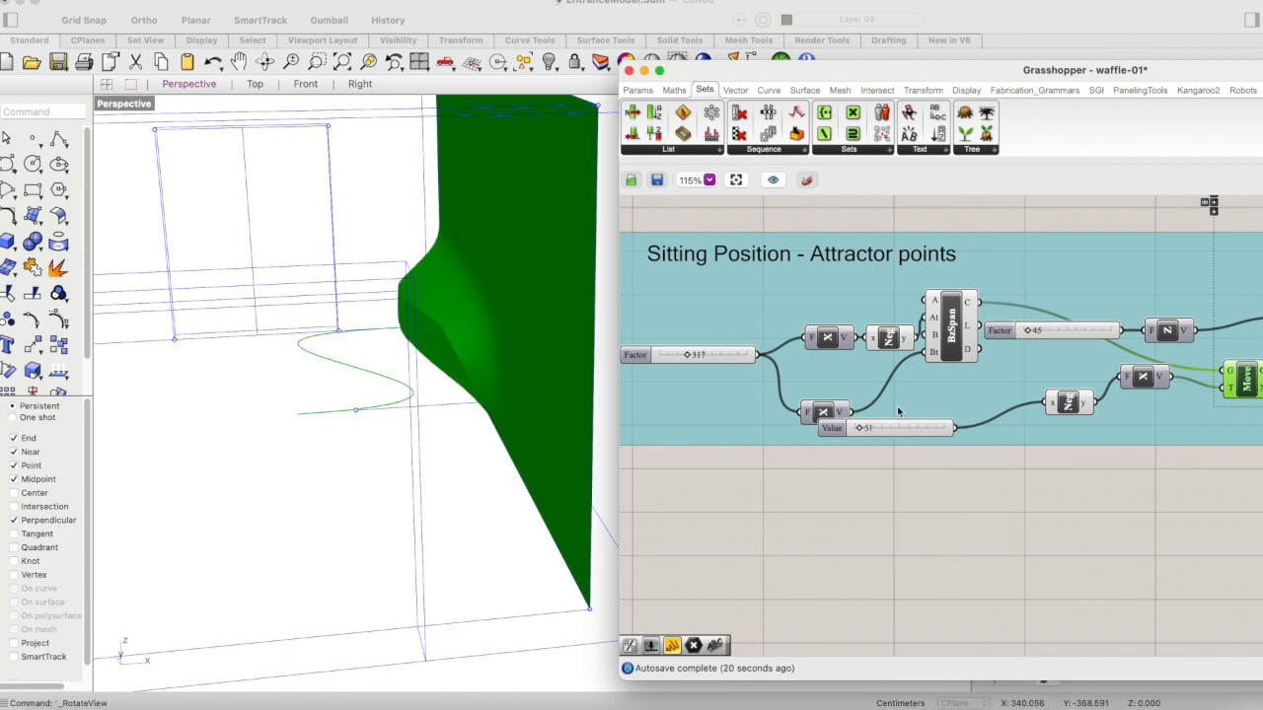
- Set the Factor slider driving the Bezier Span's tangent vectors to 221
scroll(899, 411, up, 1)
scroll(899, 412, right, 1)
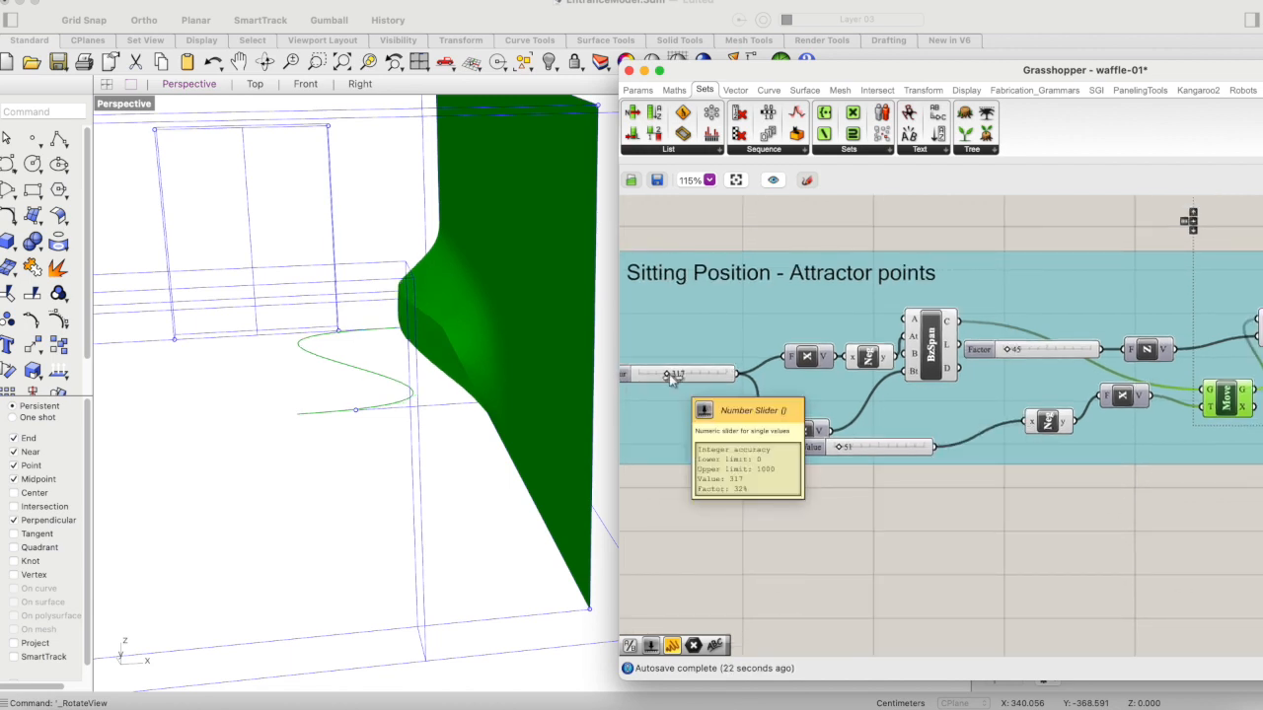
drag(671, 378, 660, 375)
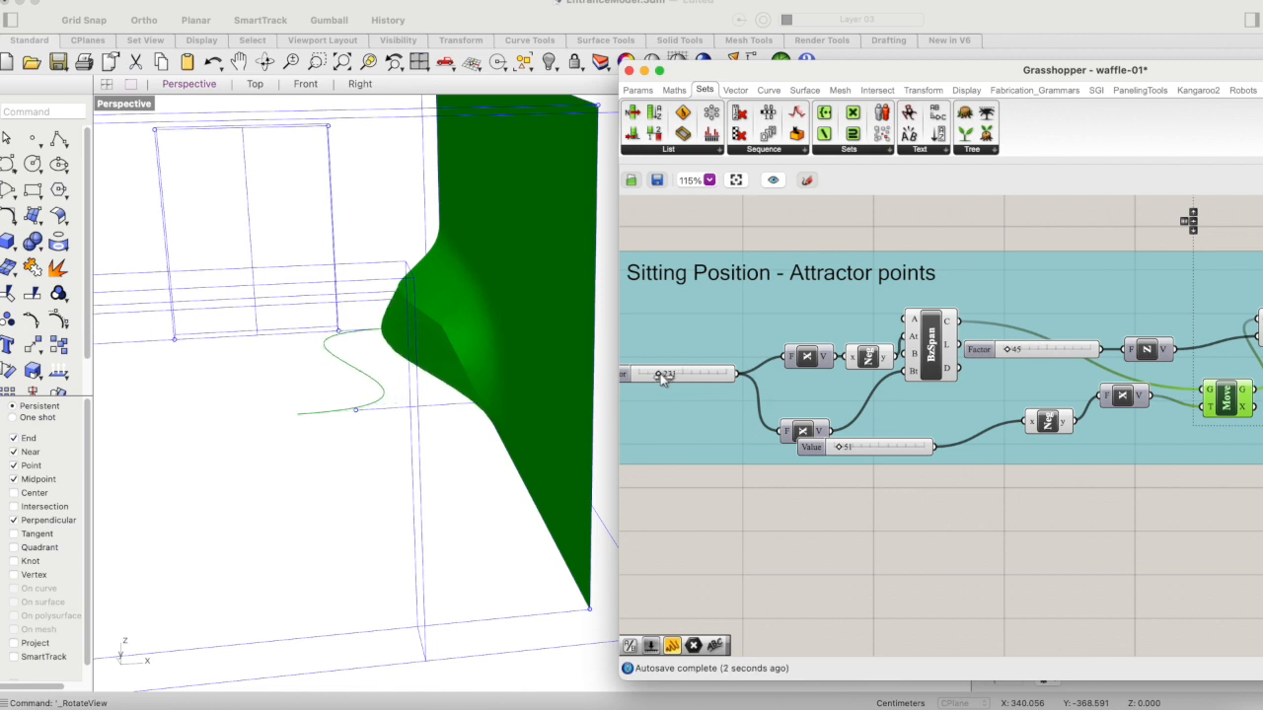
- Set the first Move's Value slider to 17 and check the wall surface's bulge from several angles
click(266, 61)
drag(425, 324, 462, 306)
right_drag(462, 306, 454, 303)
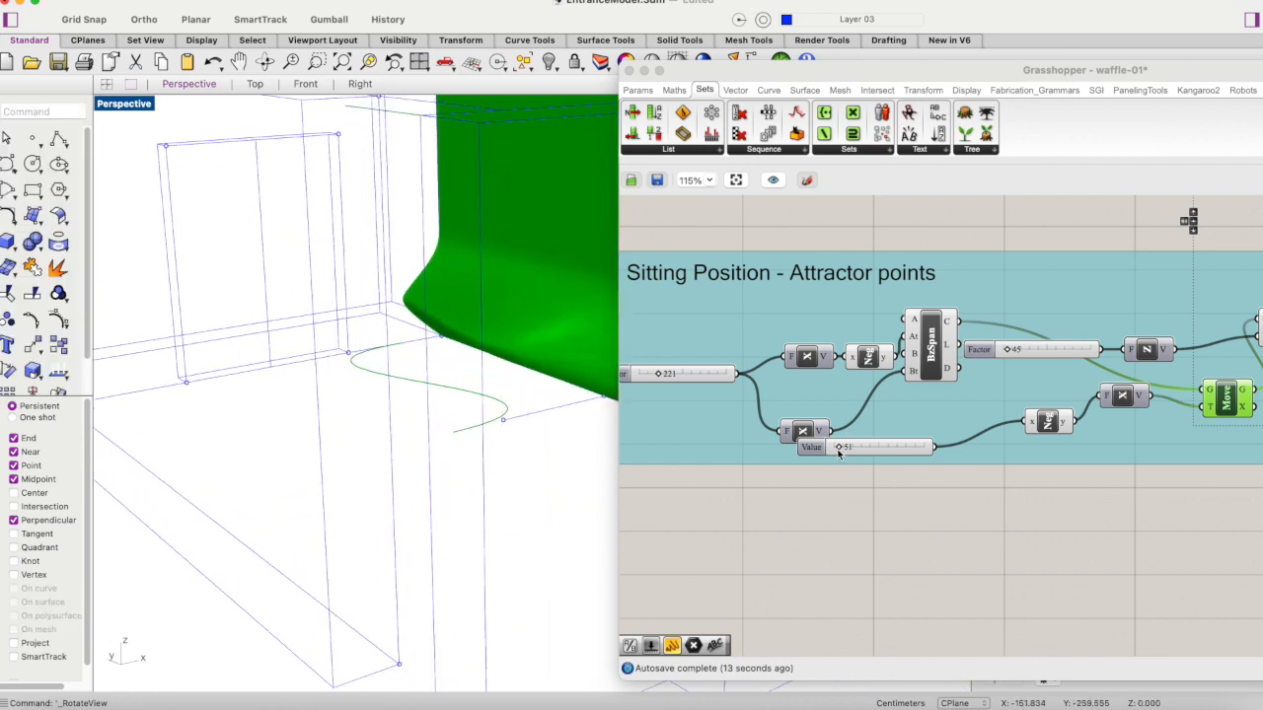
drag(838, 448, 838, 450)
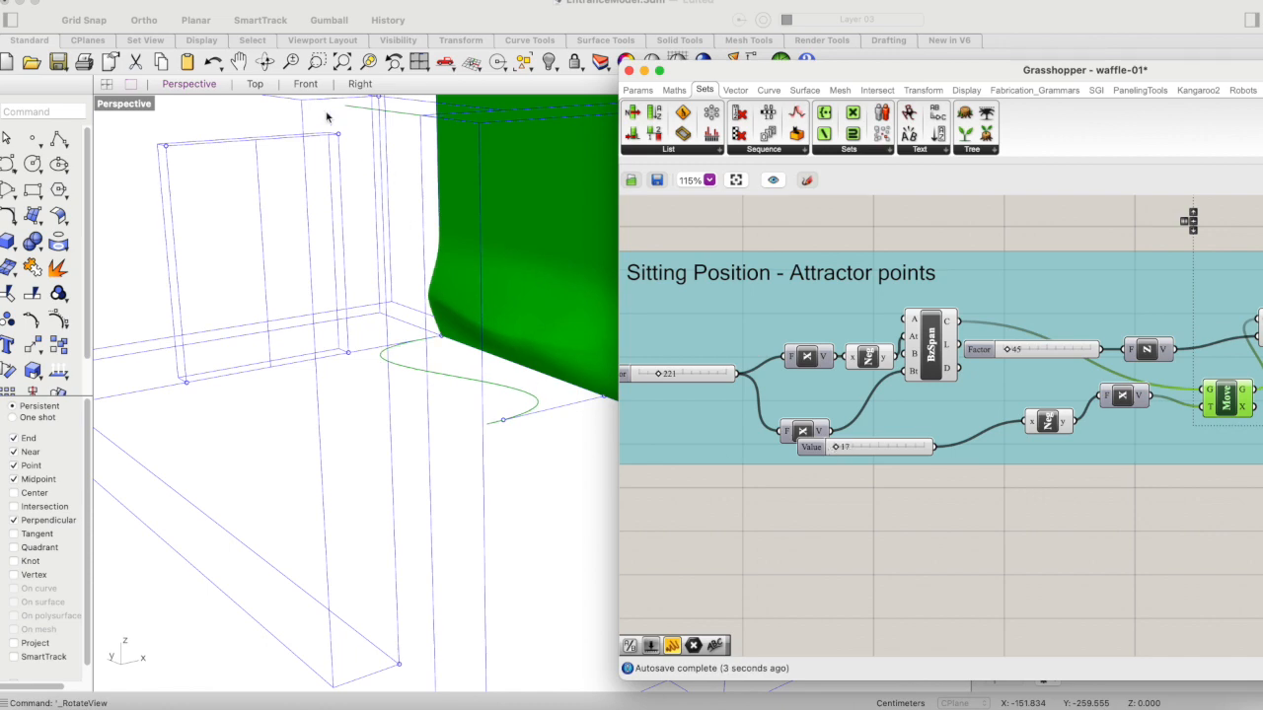
right_drag(513, 281, 474, 291)
right_drag(358, 252, 413, 321)
scroll(421, 333, up, 5)
scroll(421, 332, down, 8)
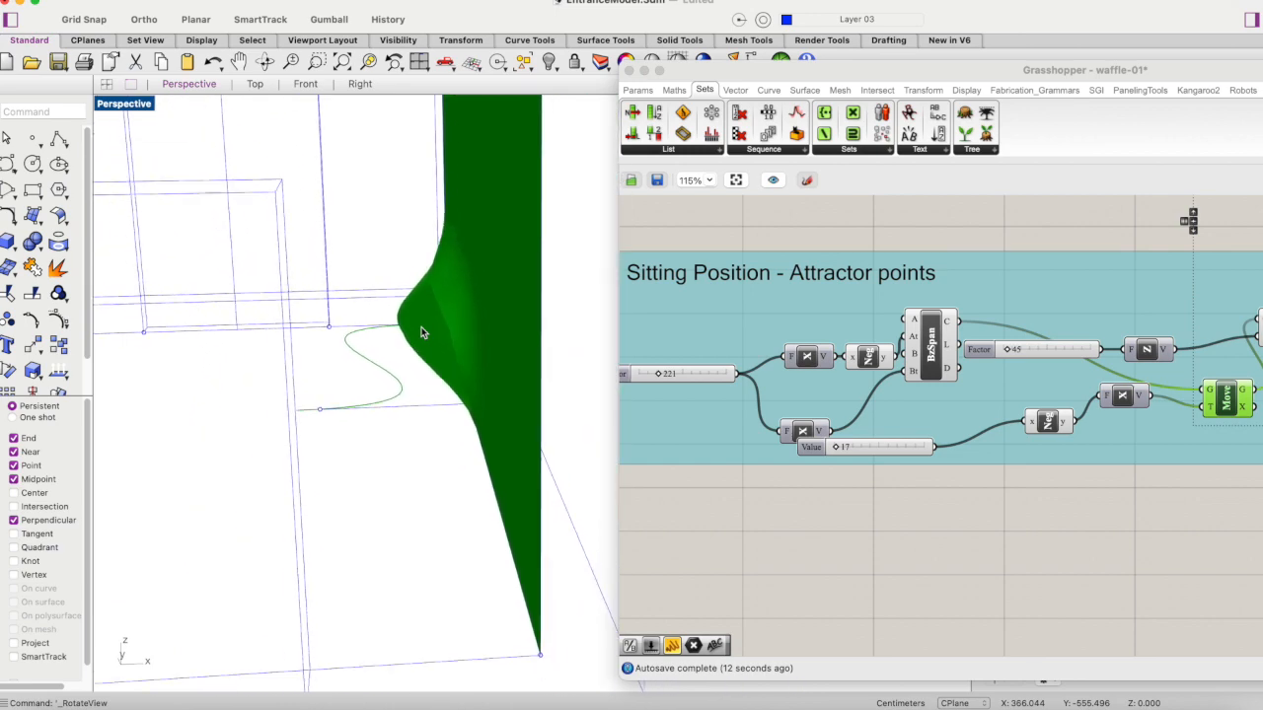
mouse_move(347, 219)
right_down()
mouse_move(378, 214)
mouse_move(362, 226)
right_up()
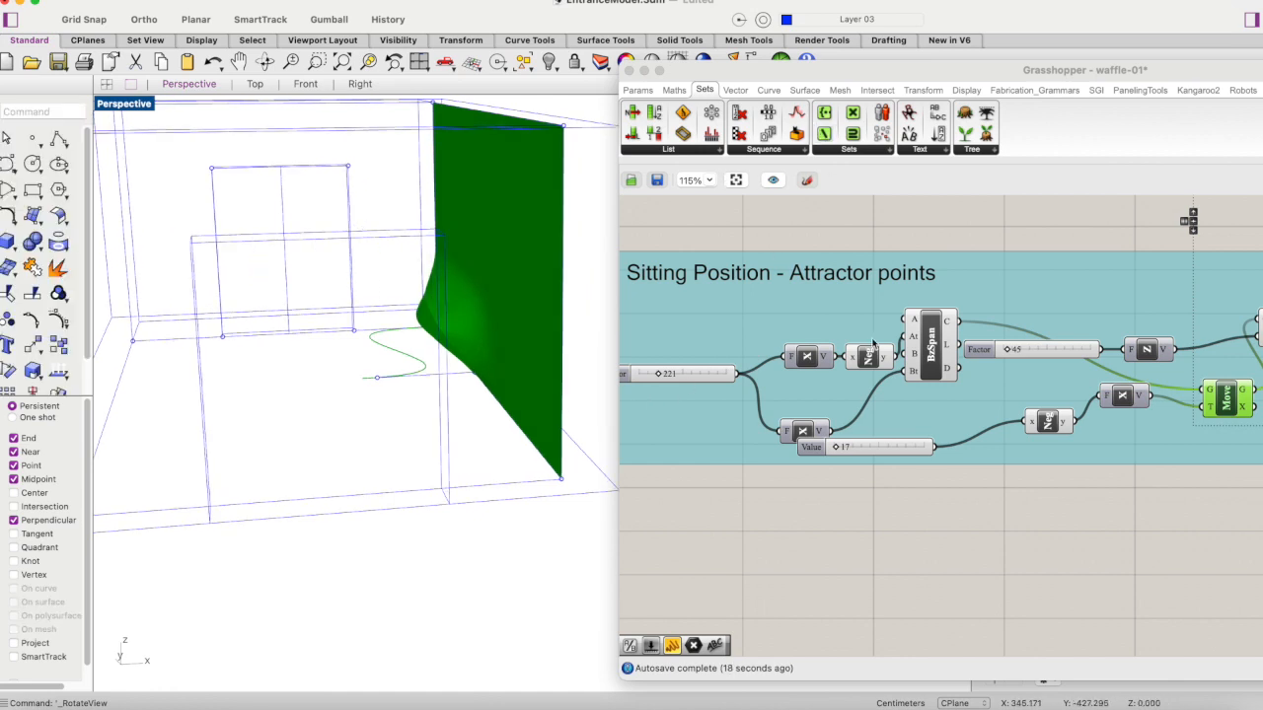